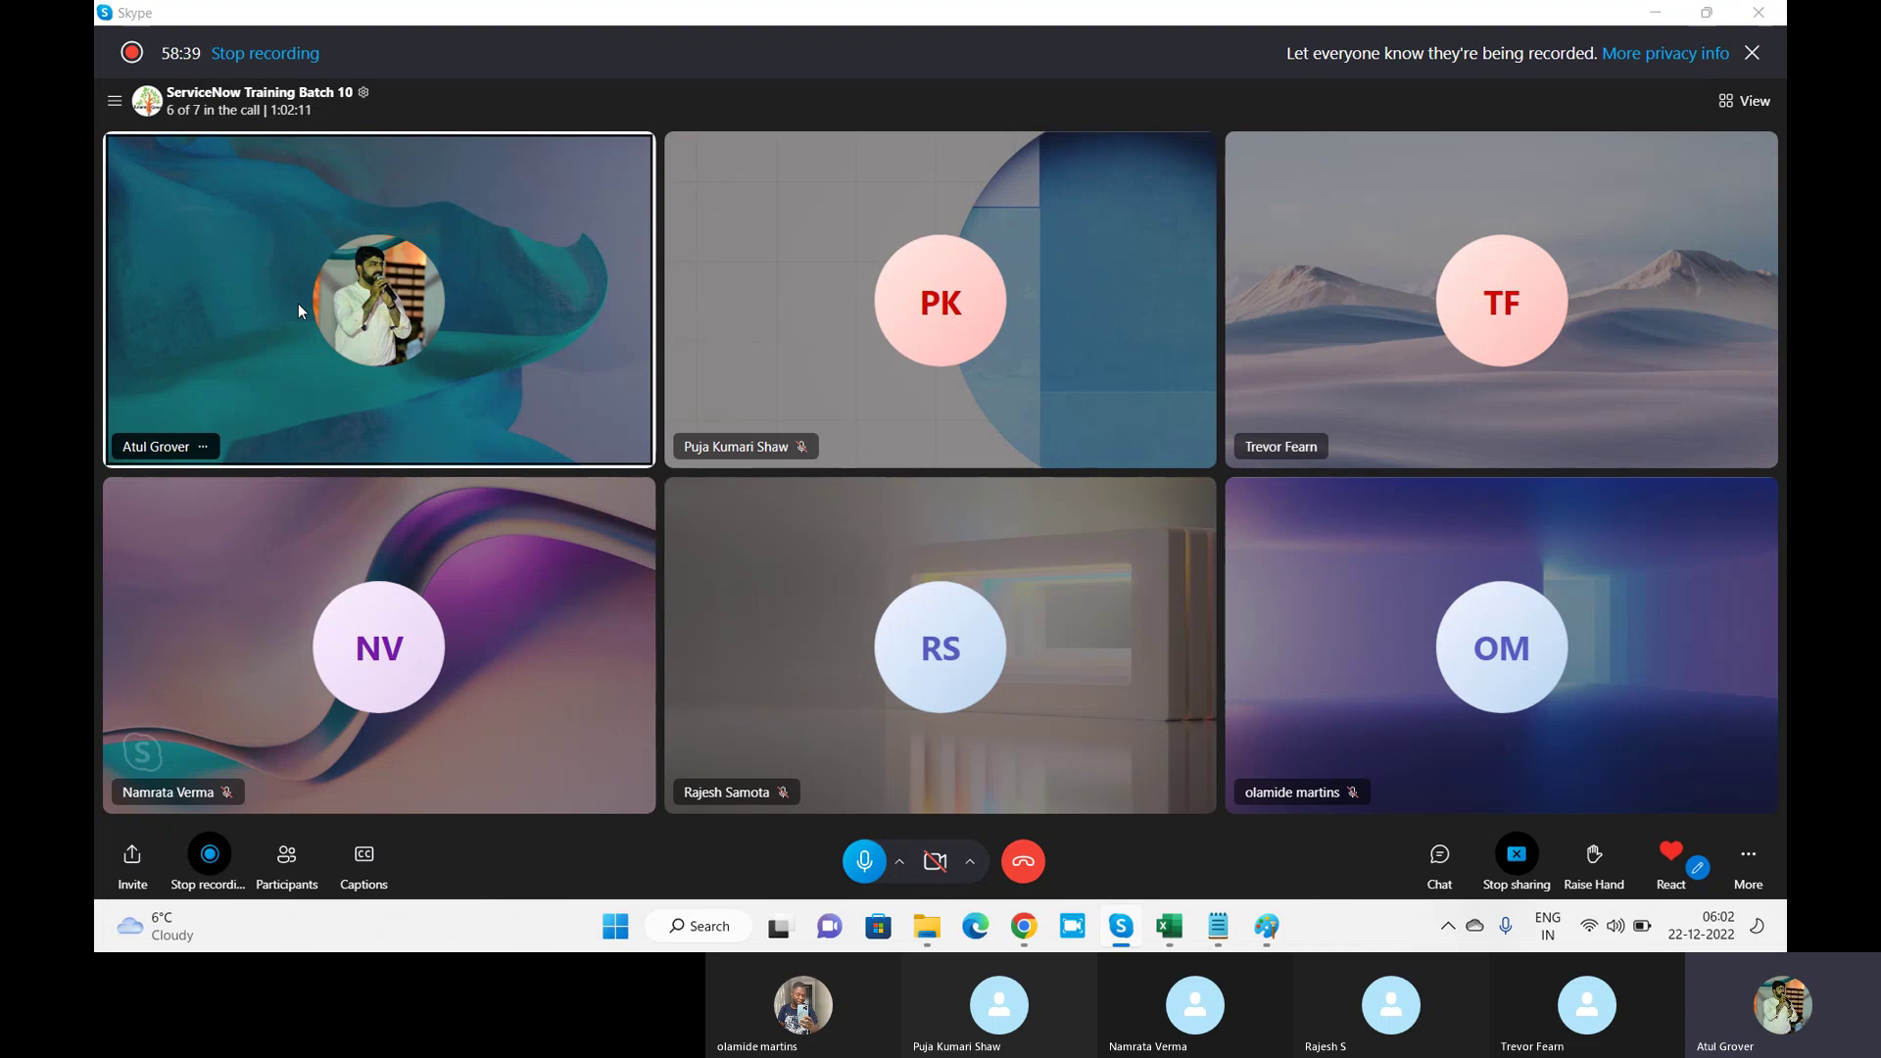
Step: Switch to the ServiceNow applications list in the browser and view it filtered by Free and by Paid price, clearing each filter
key(alt+Tab)
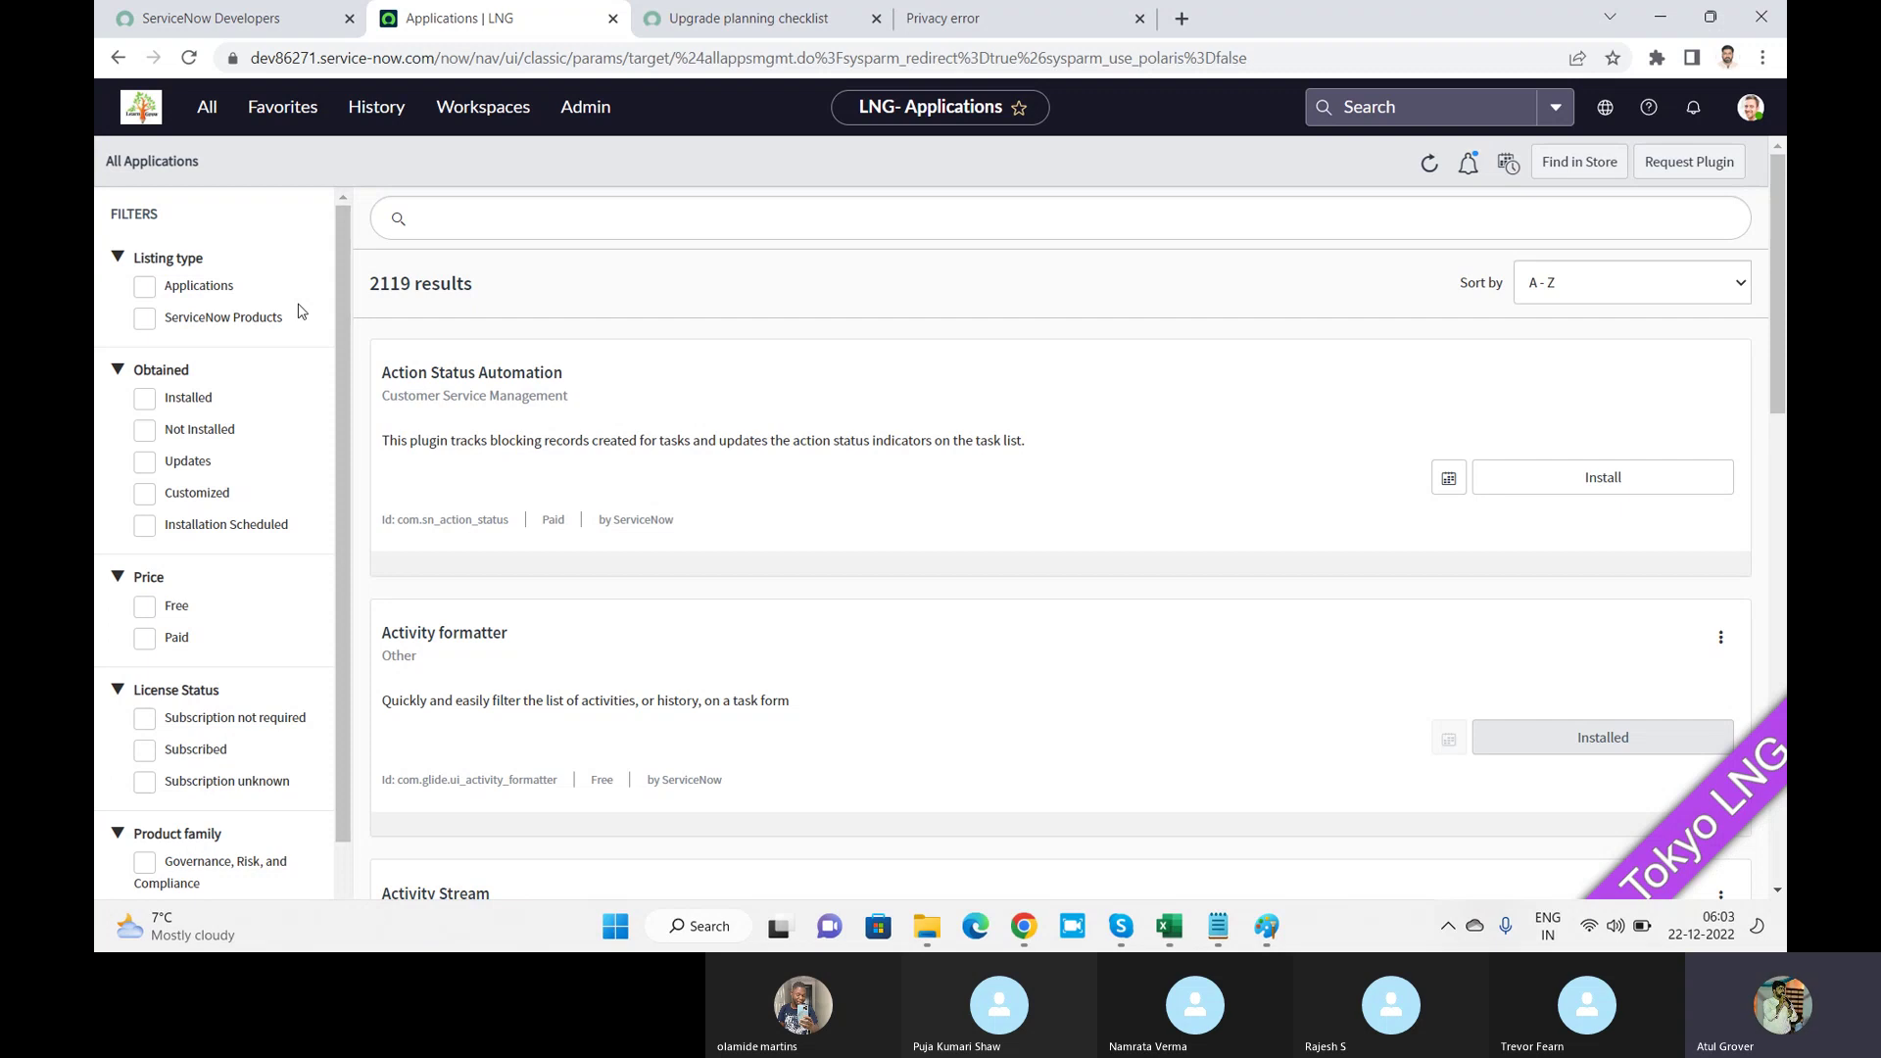
click(152, 611)
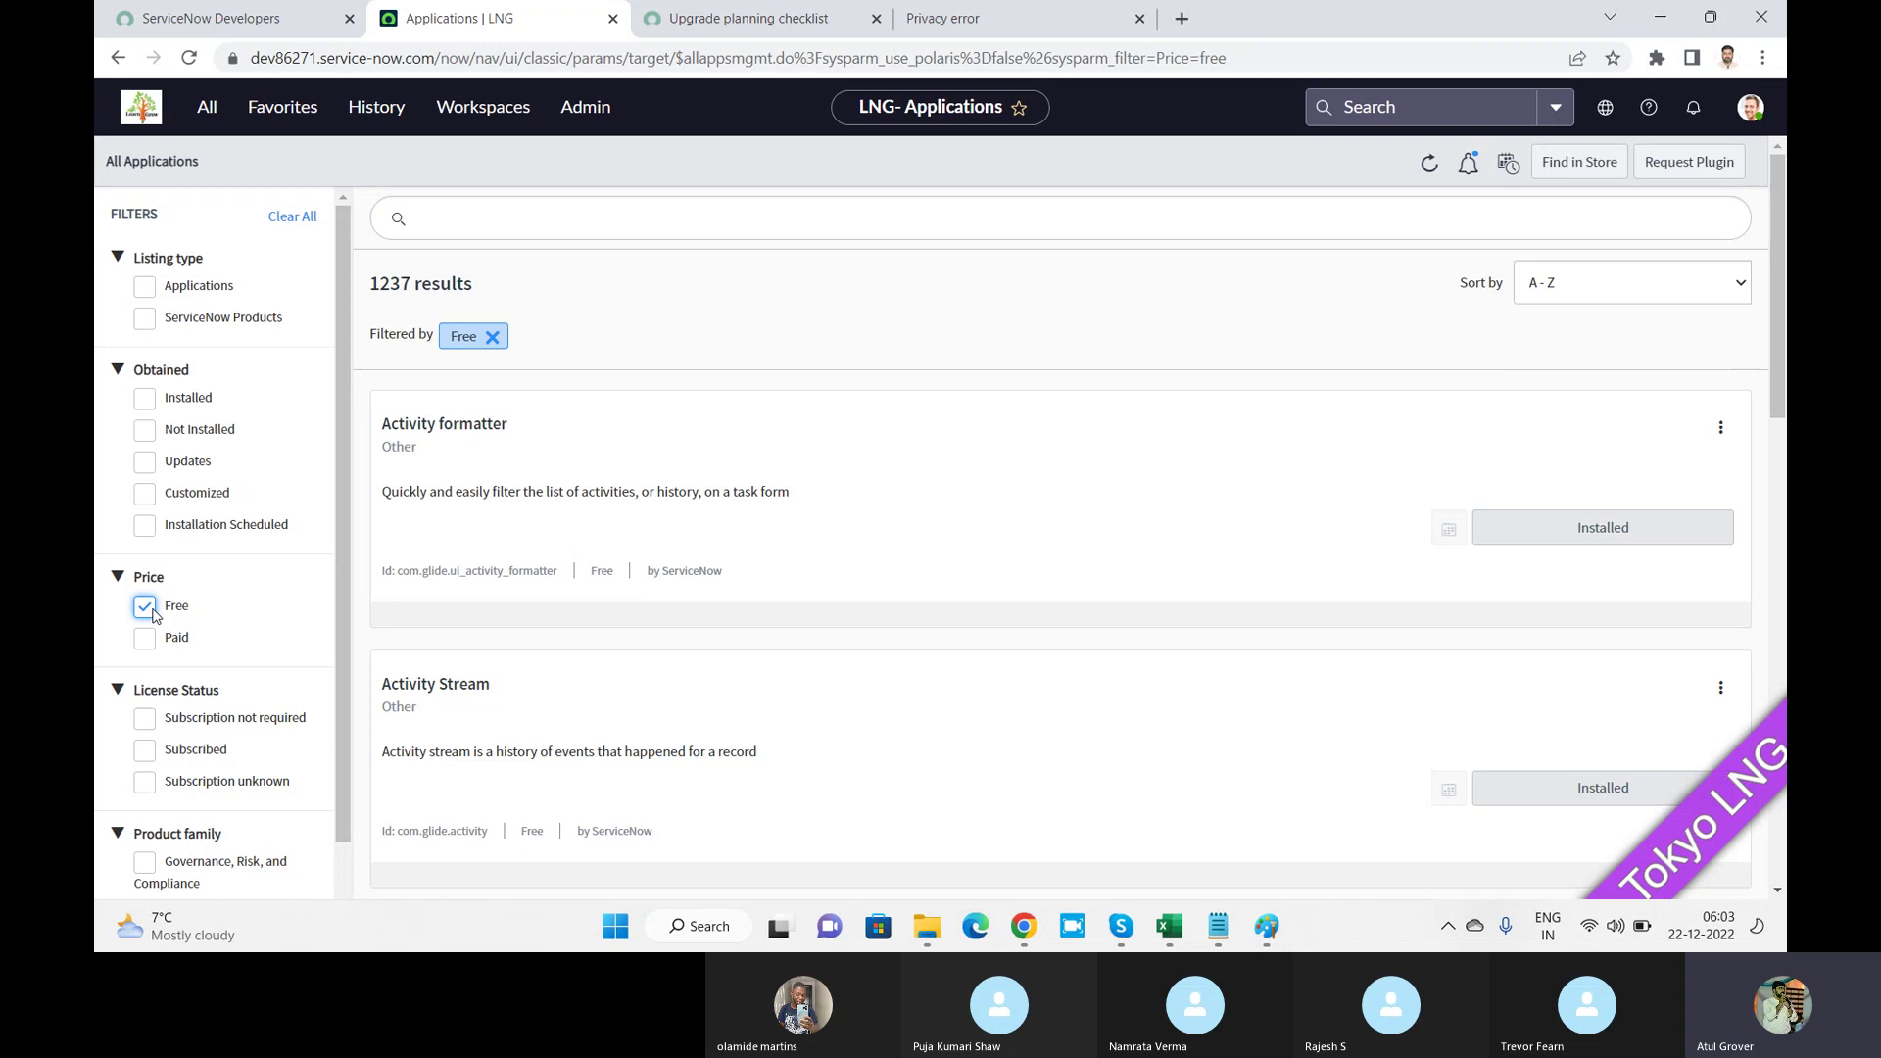
click(147, 609)
click(145, 639)
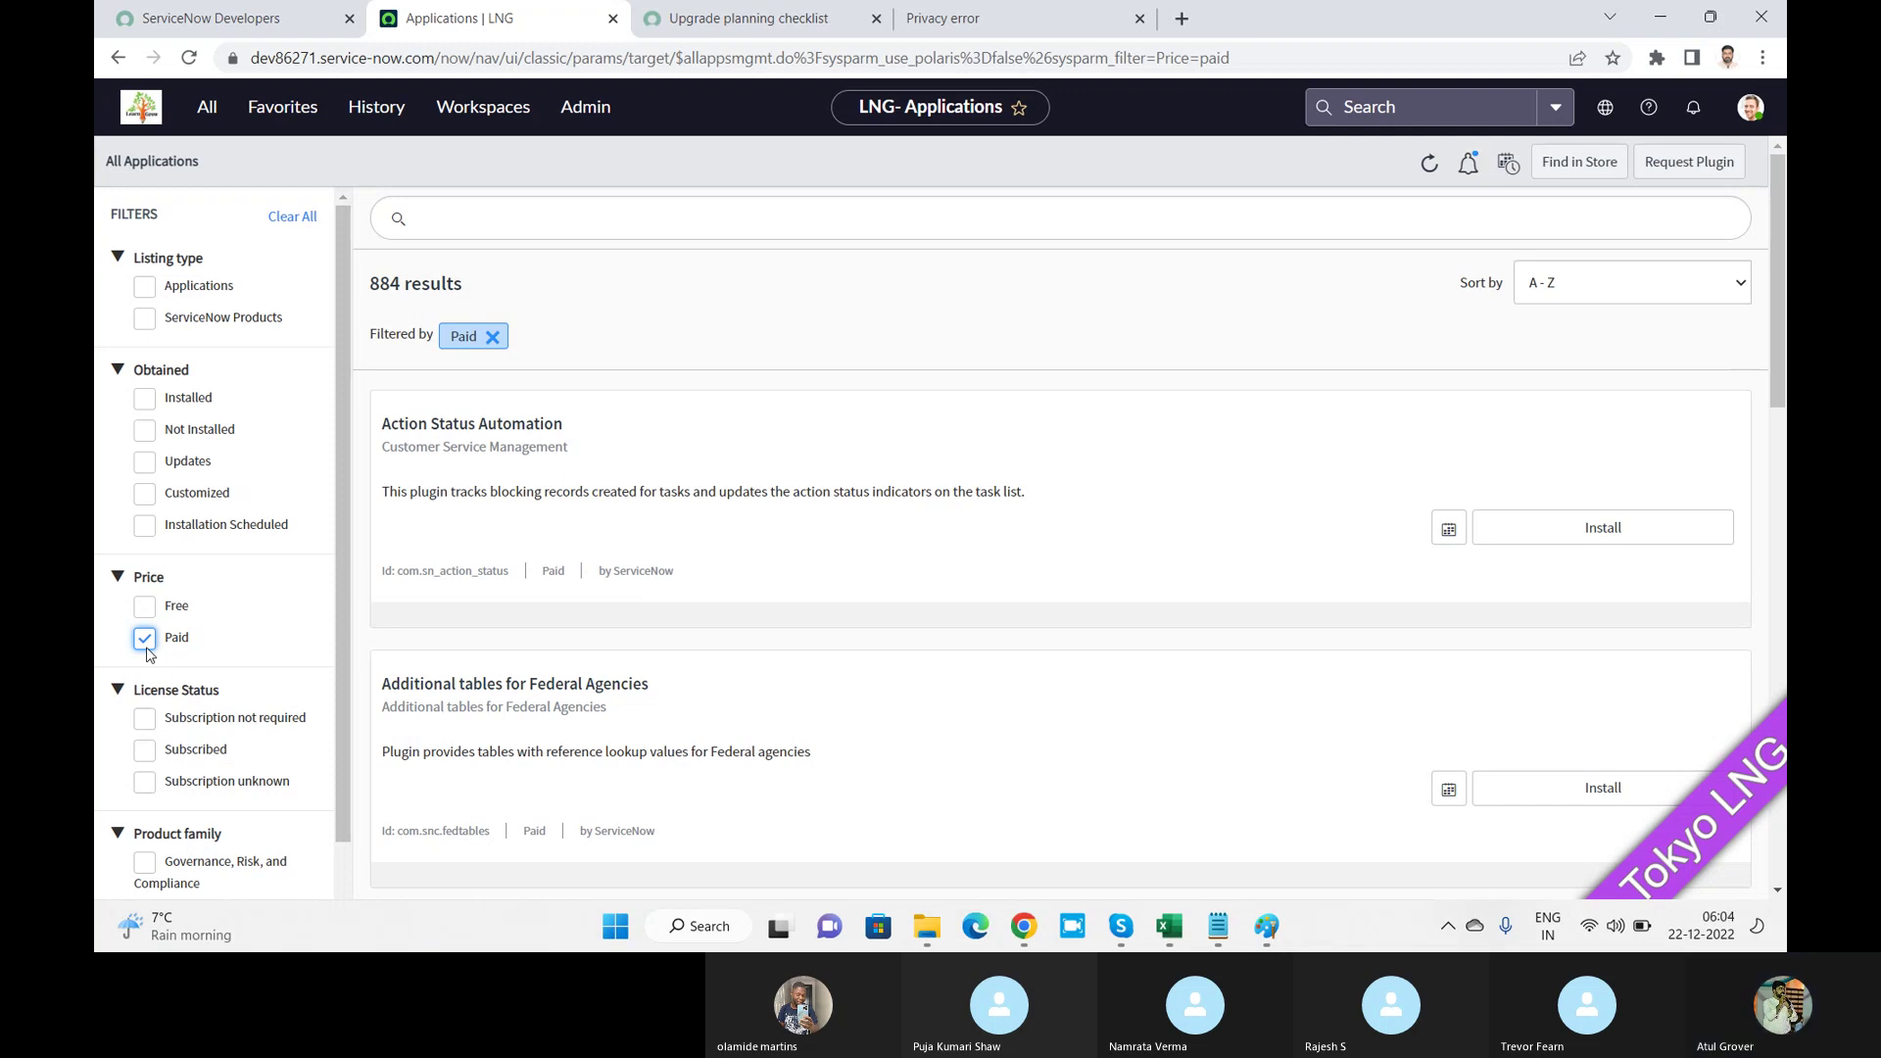
click(146, 649)
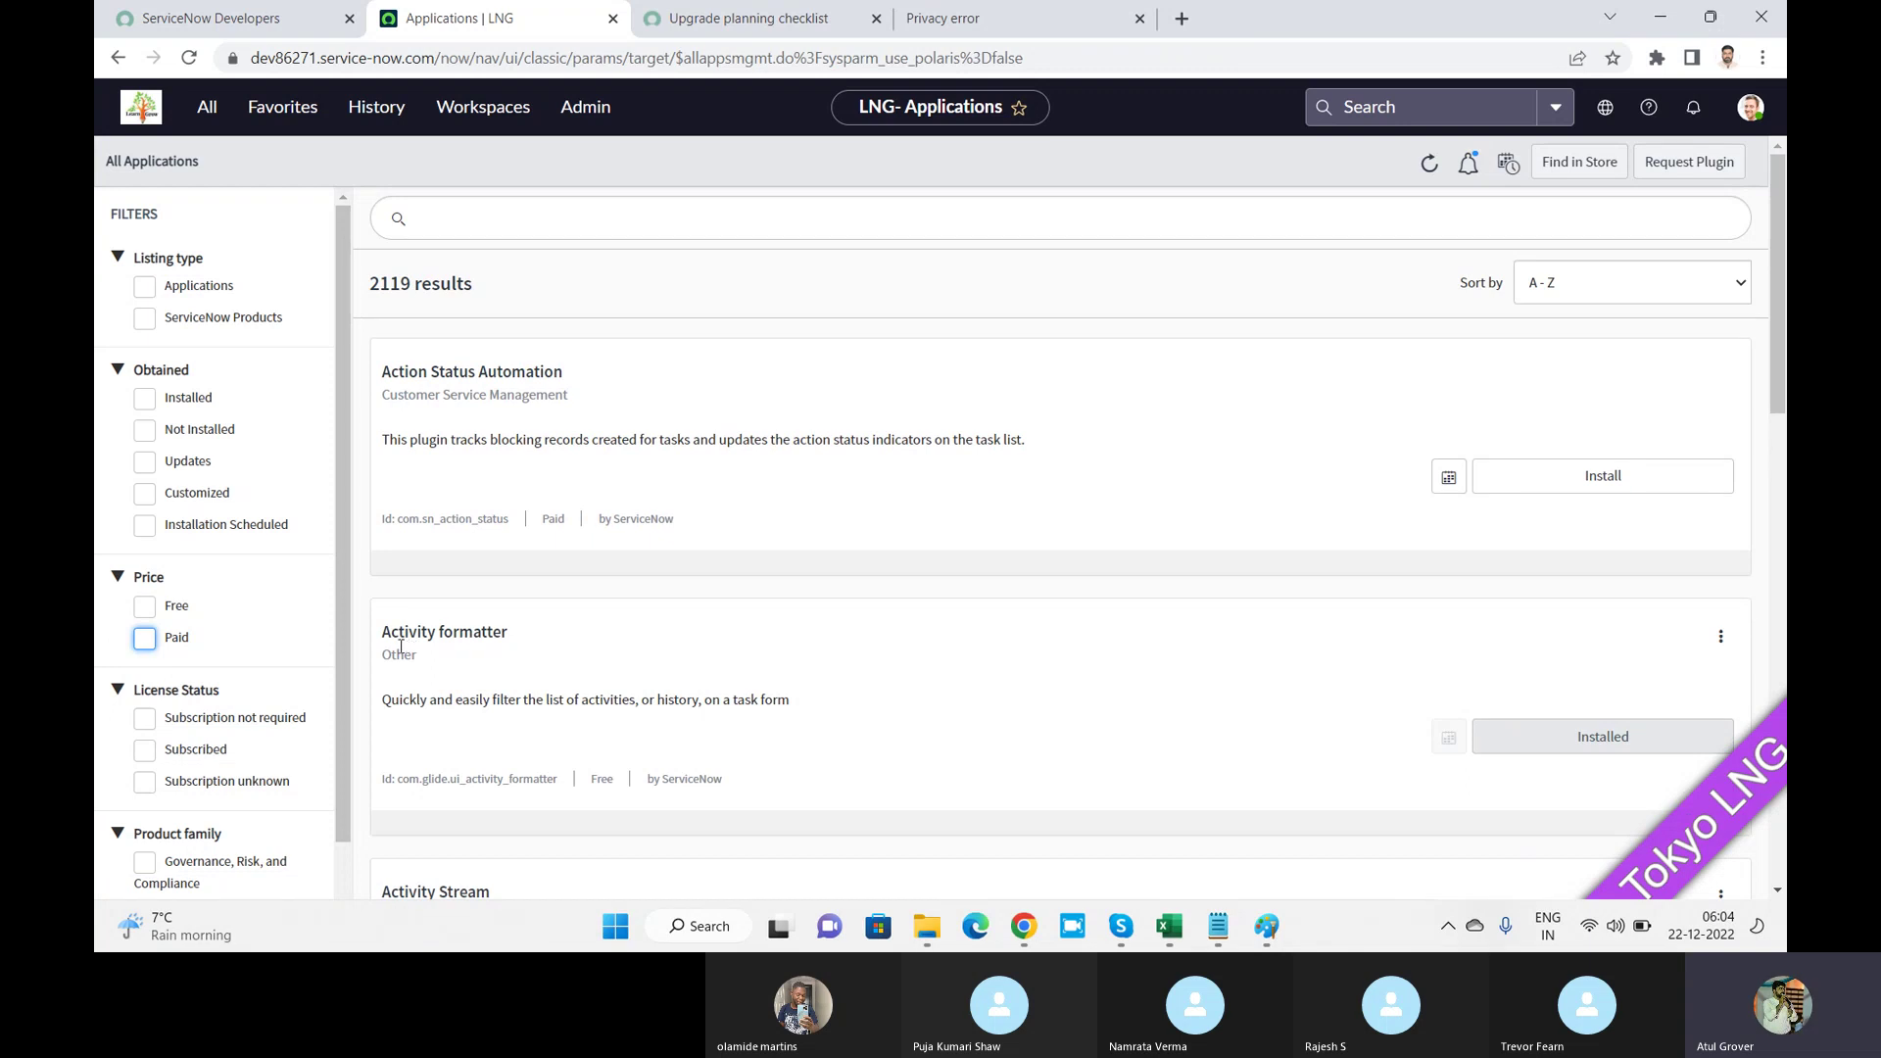
scroll(346, 655, down, 1)
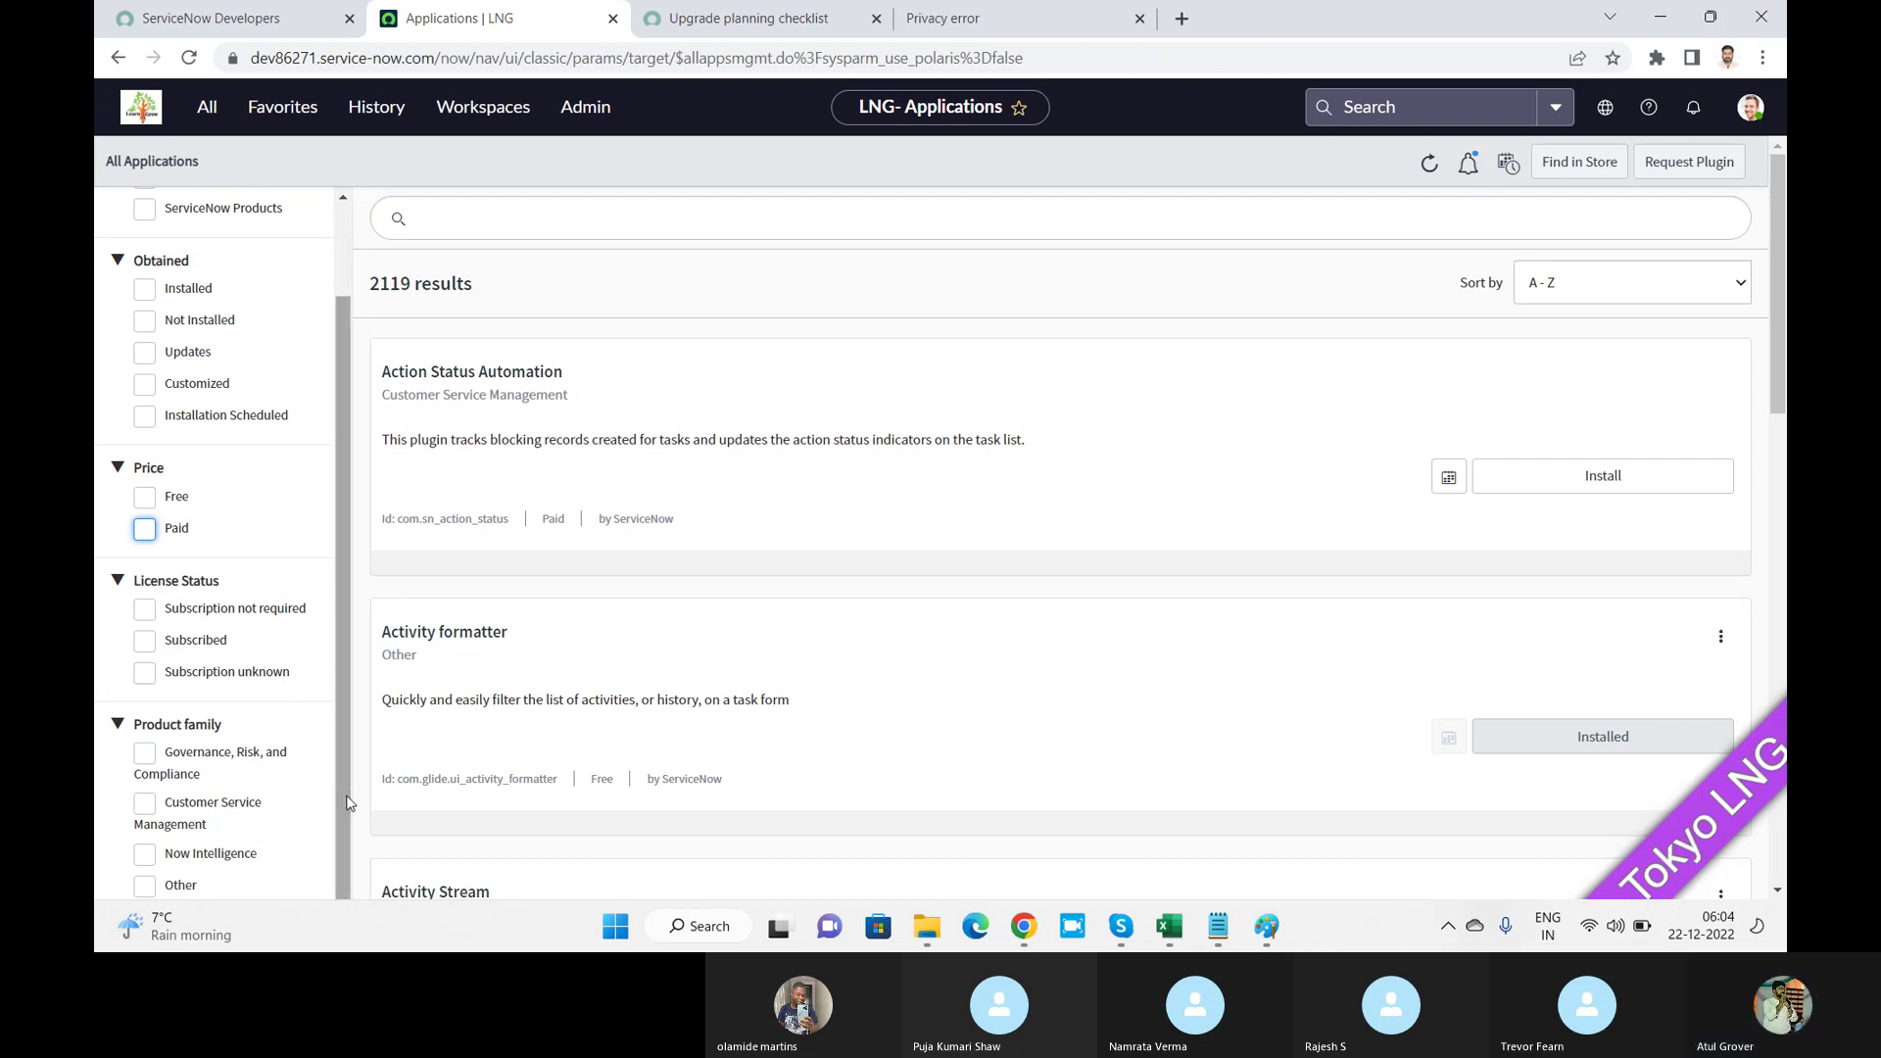
scroll(346, 796, up, 1)
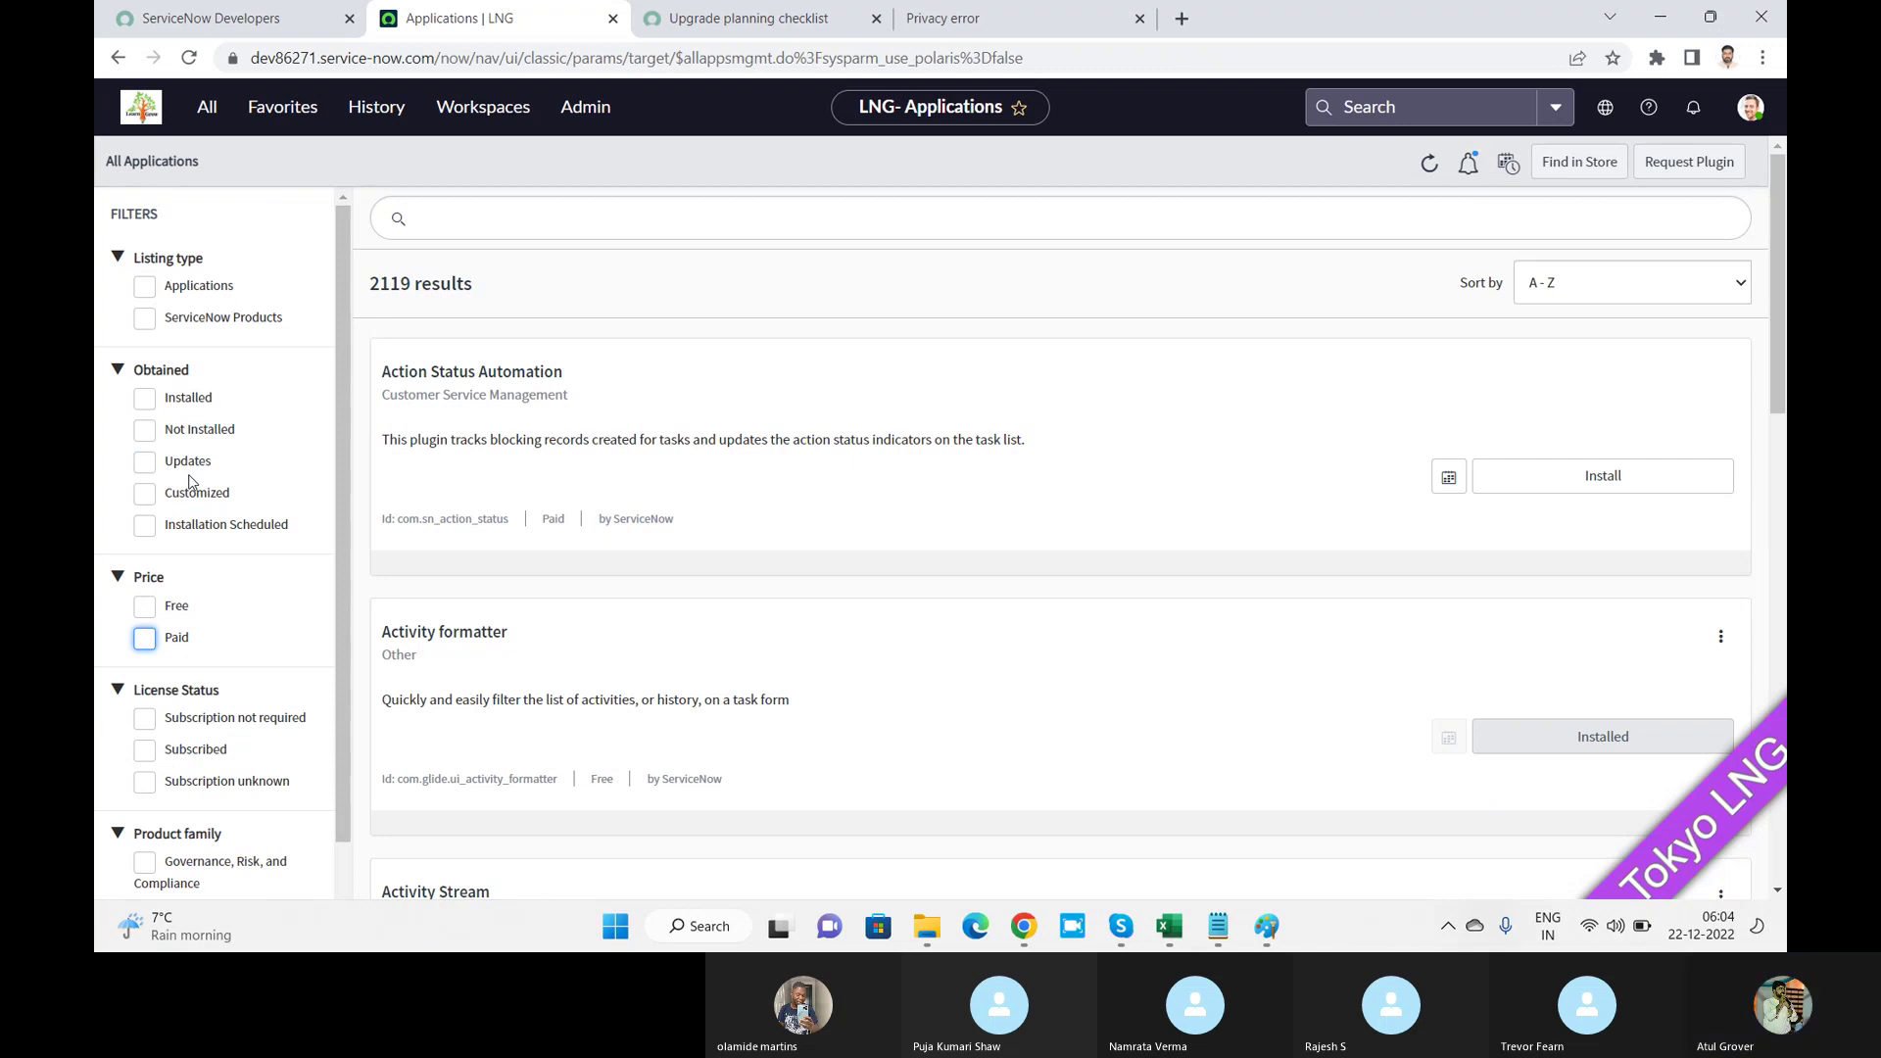
Step: Search all applications for "mass"
click(606, 214)
text(mas)
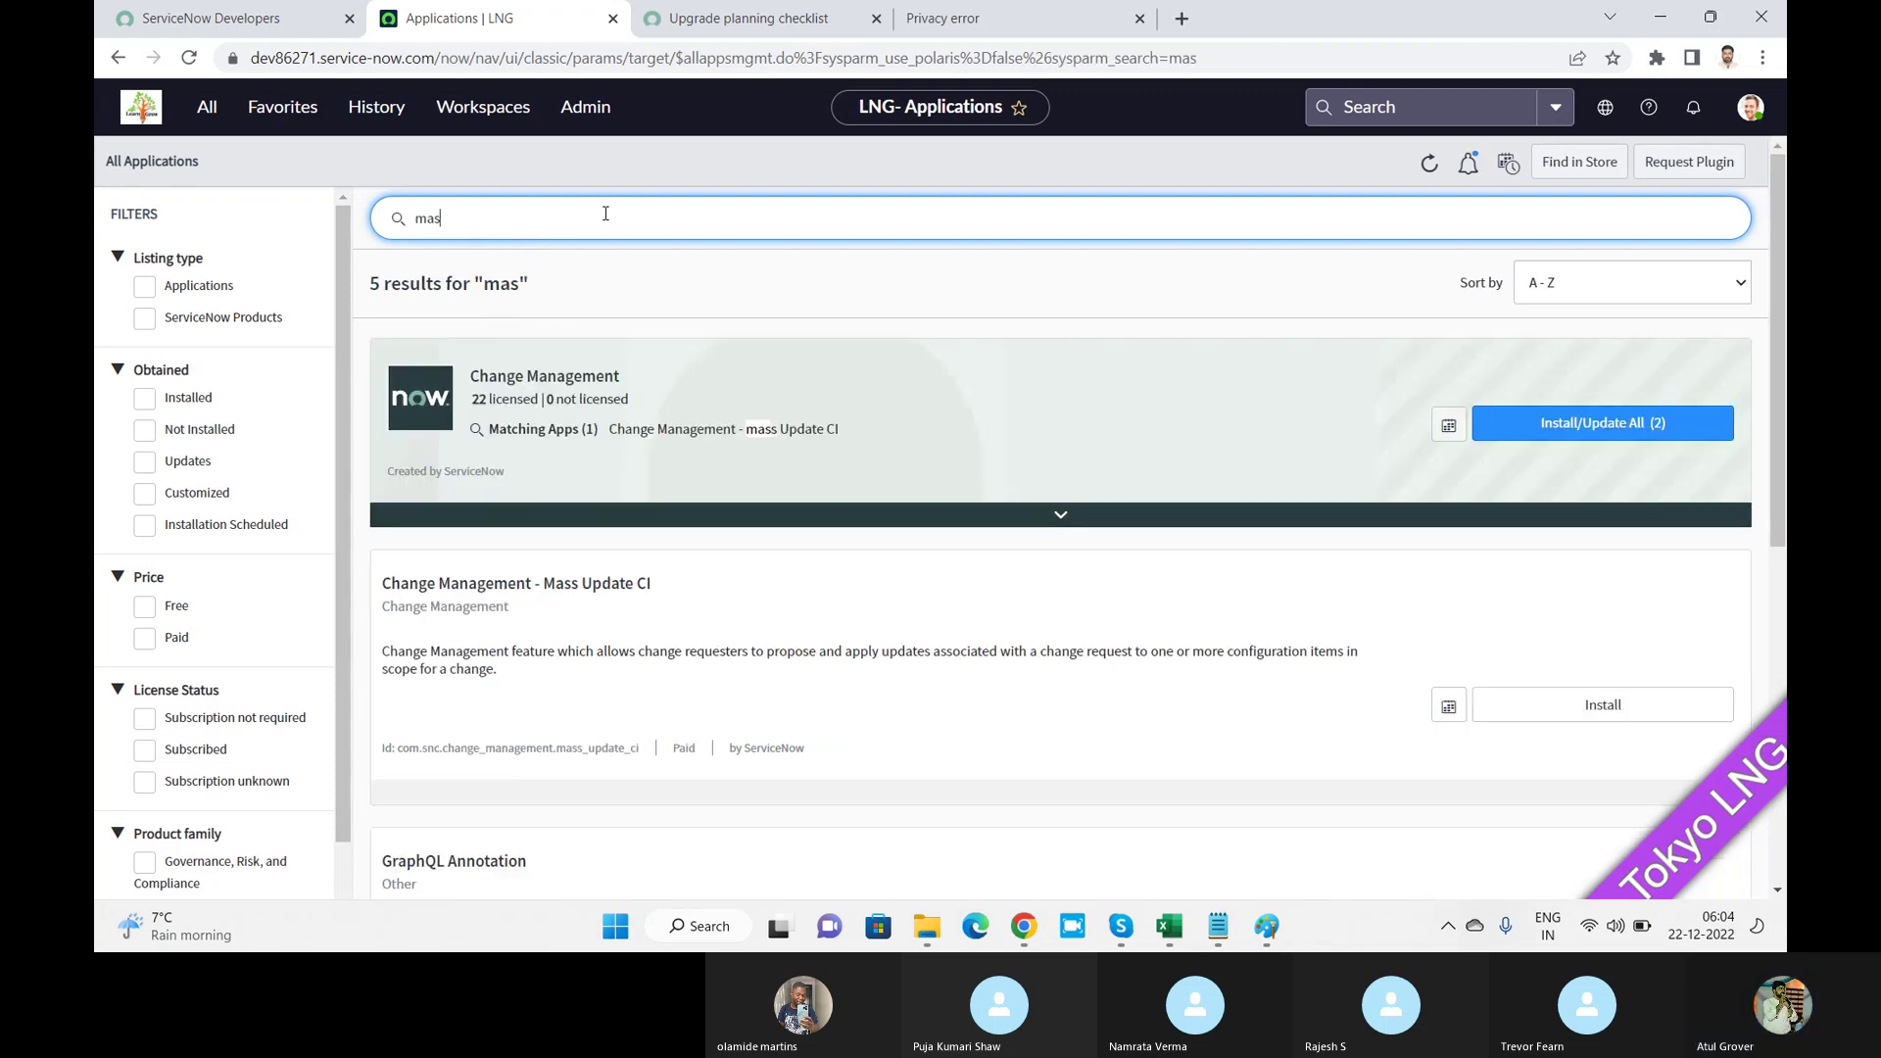
text(s ci)
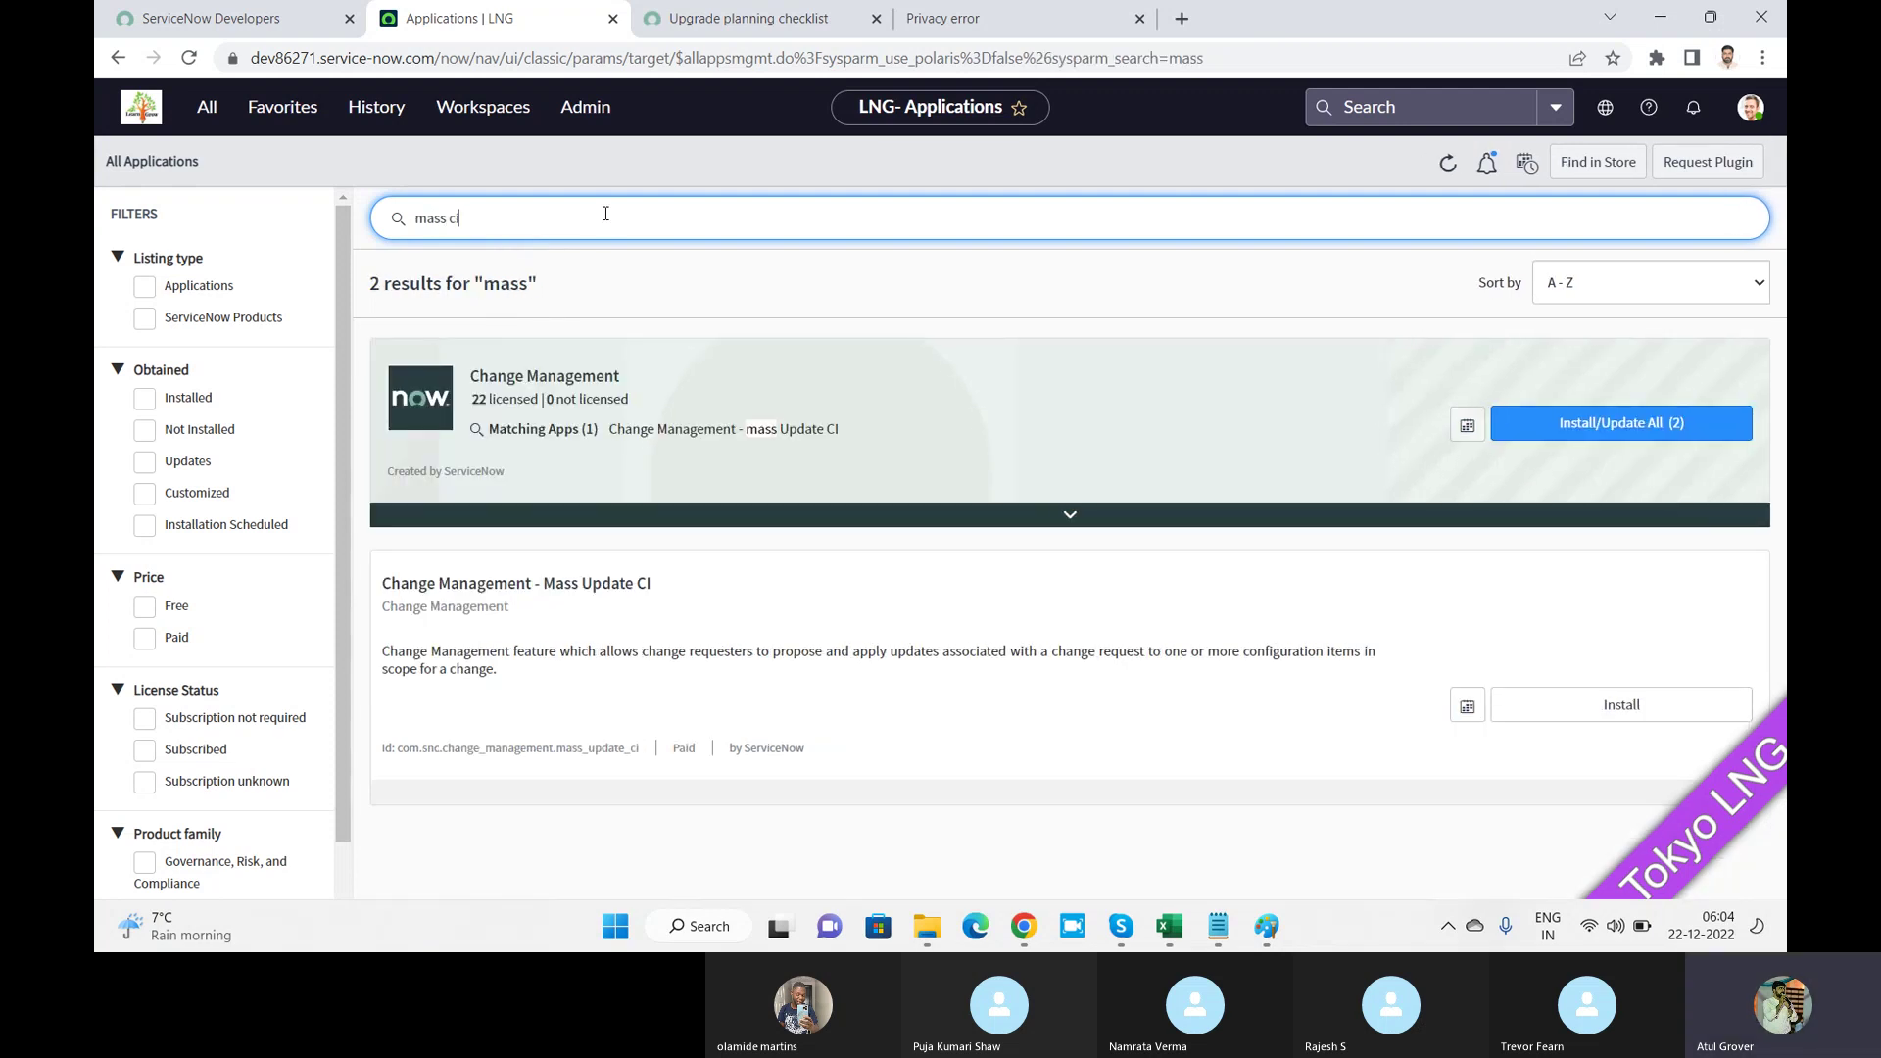
key(BackSpace)
key(BackSpace)
key(BackSpace)
click(1510, 440)
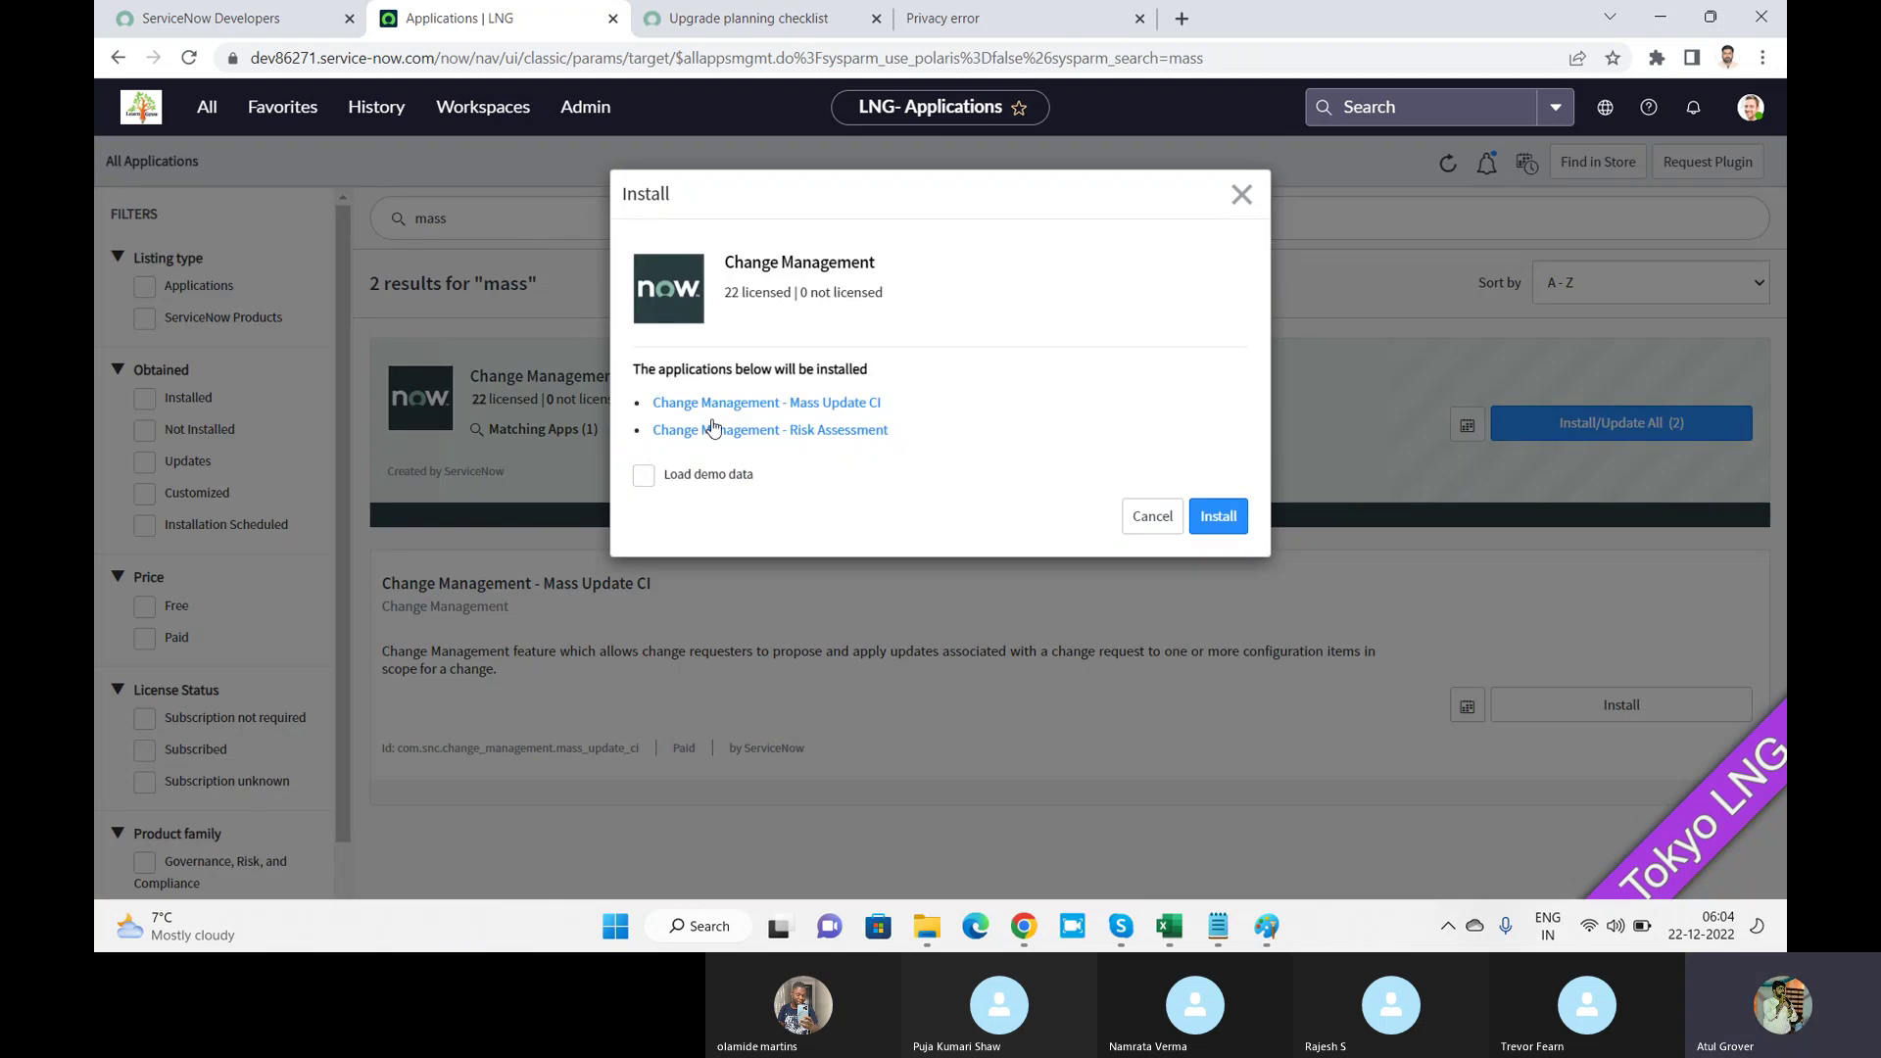
click(644, 478)
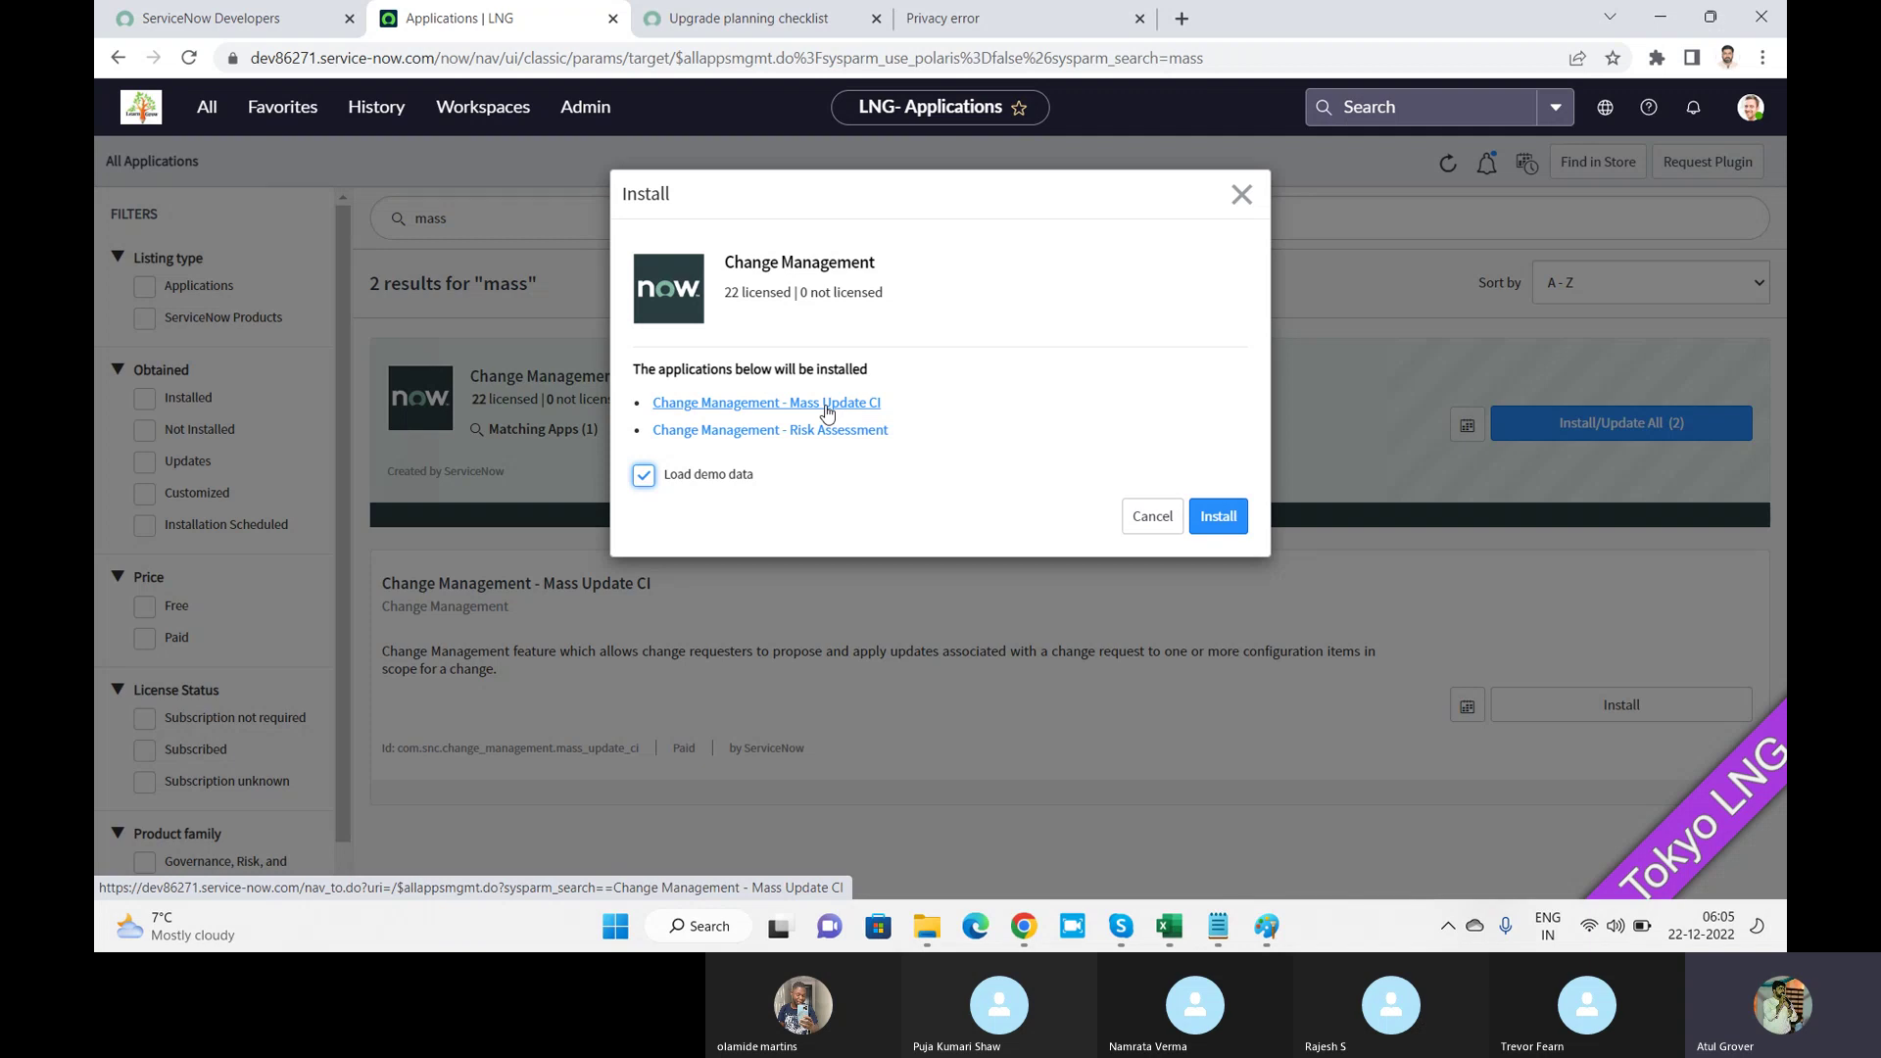
click(1242, 195)
click(1467, 436)
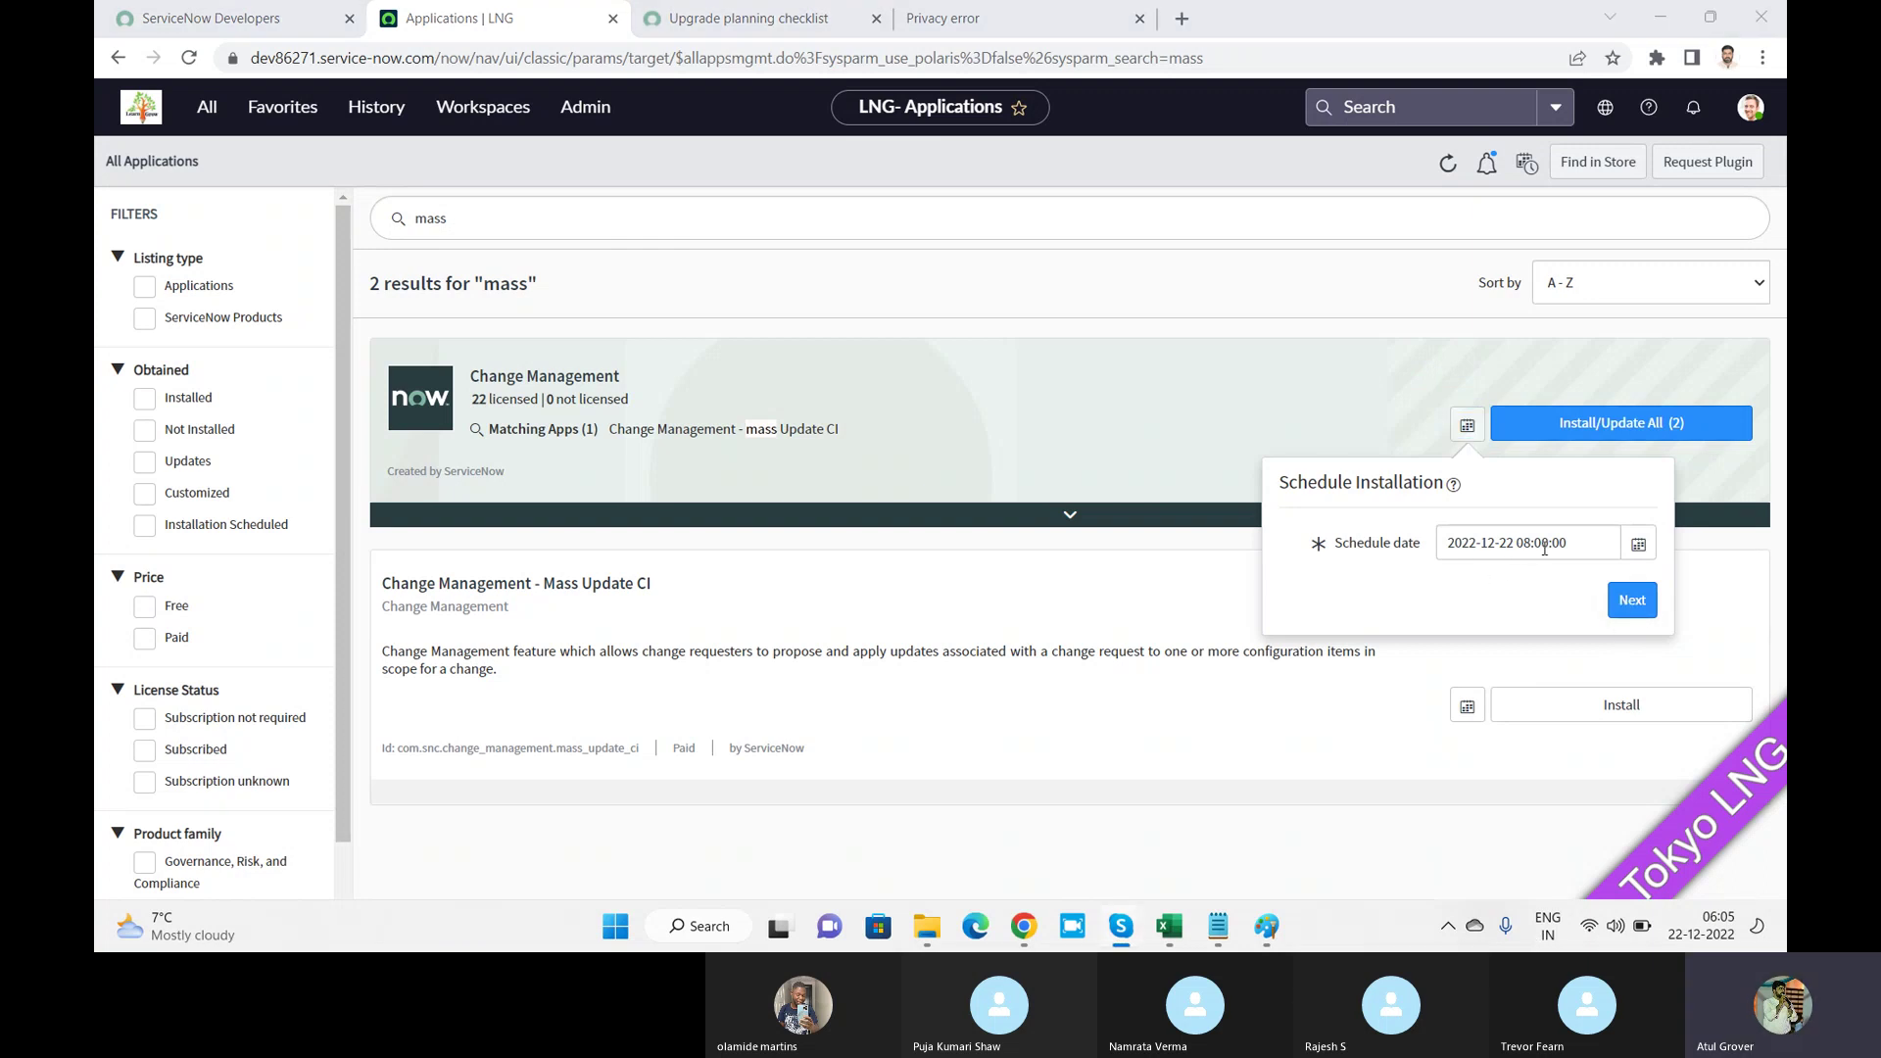
click(1632, 600)
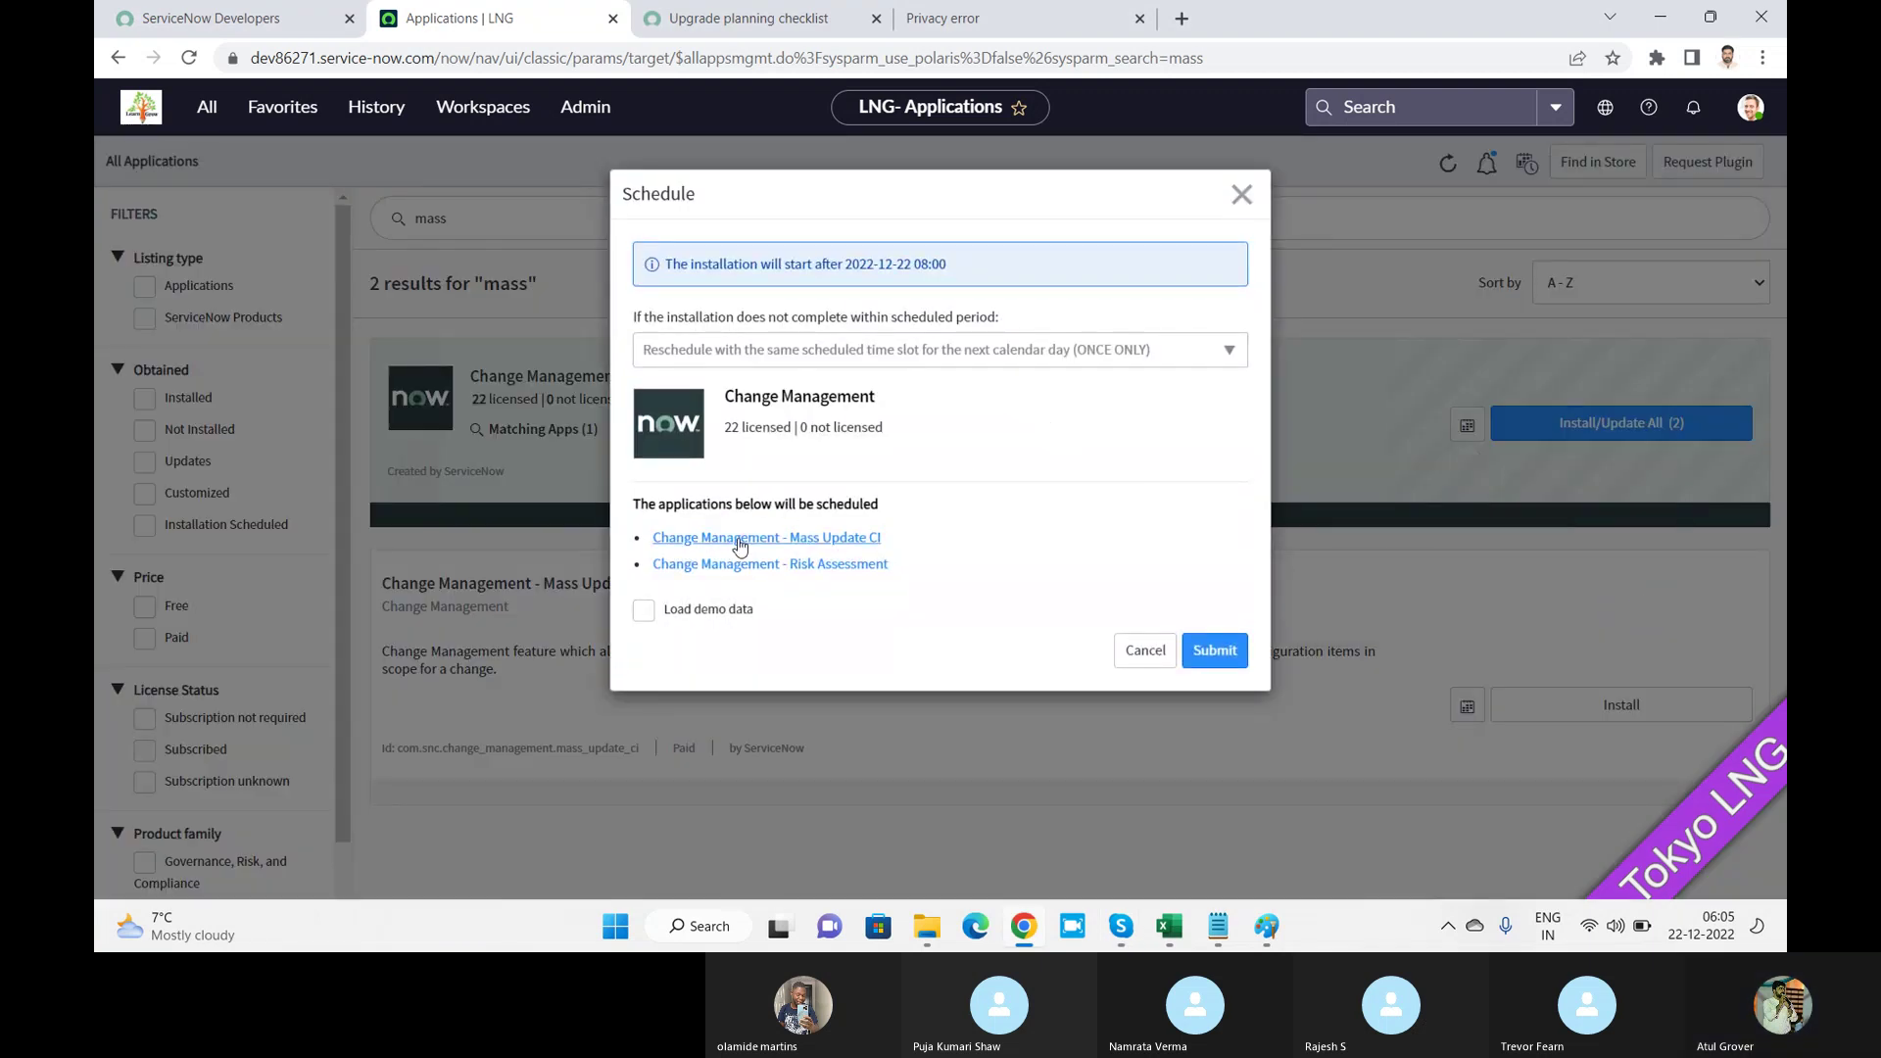
click(645, 610)
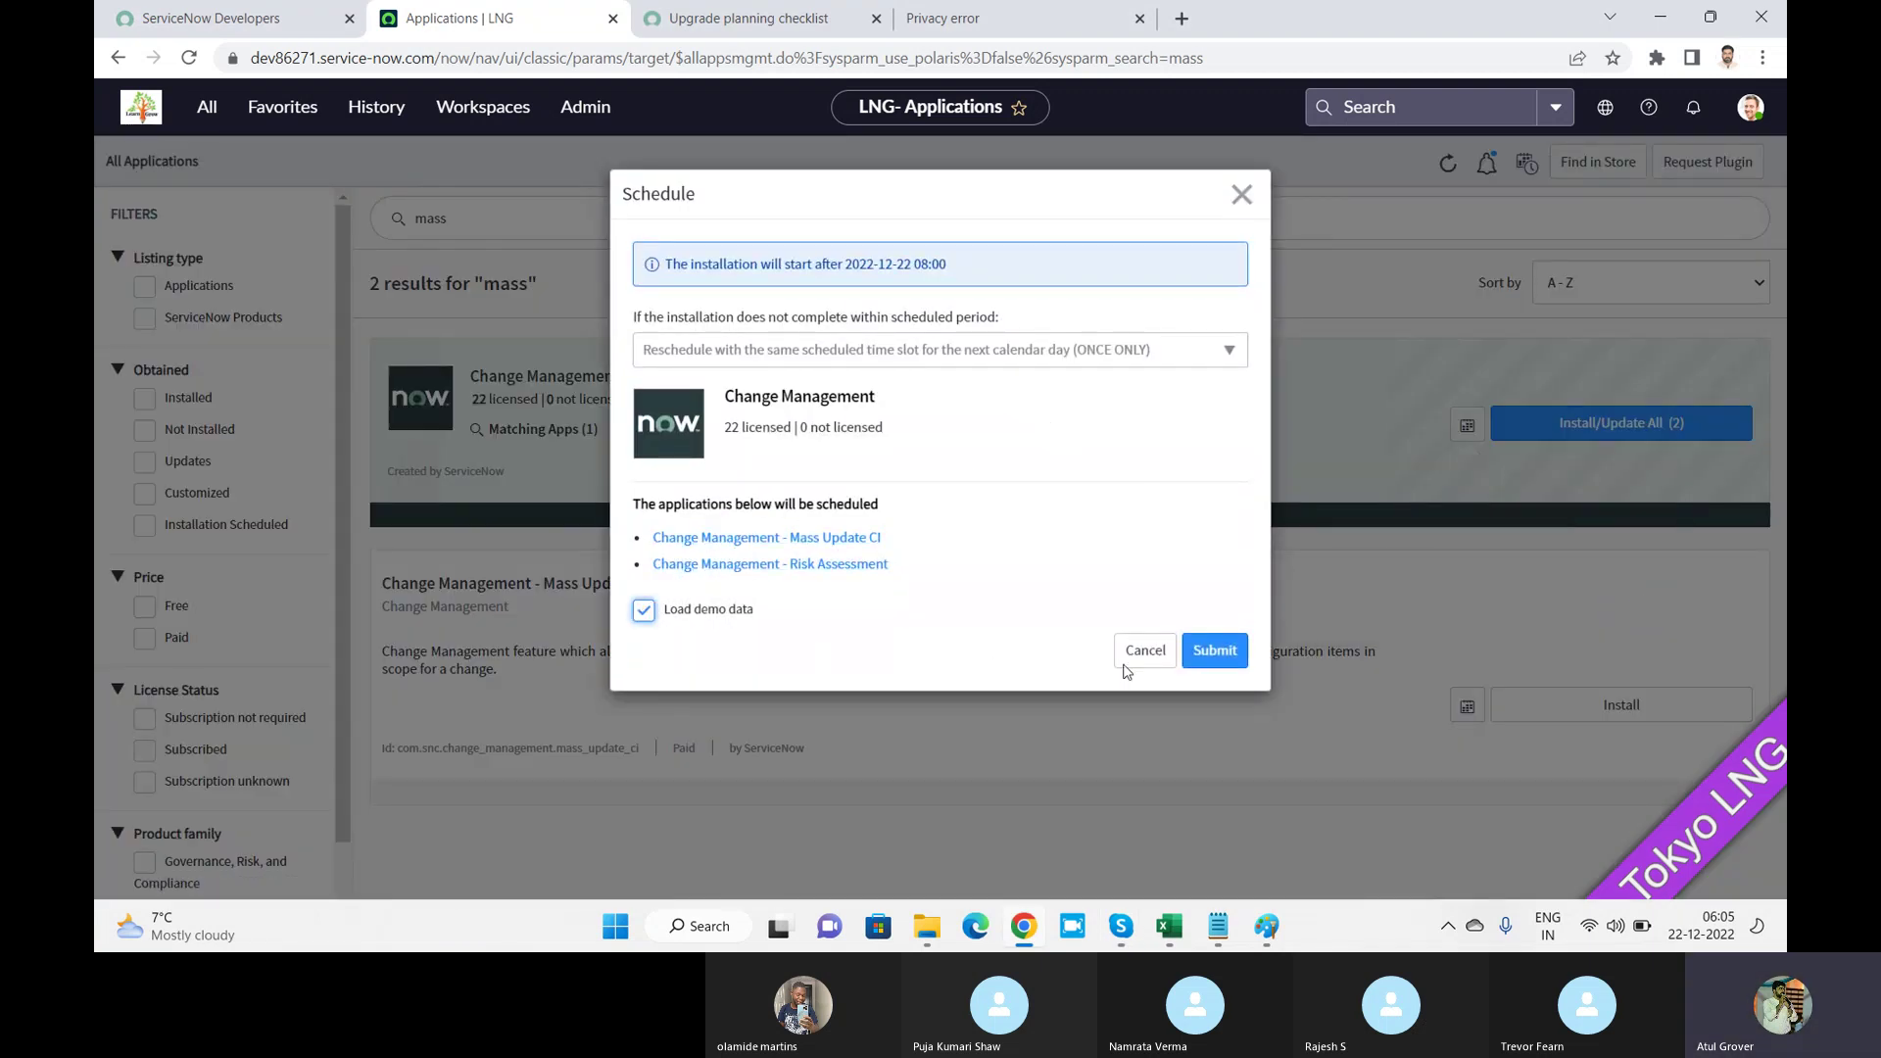
click(1204, 661)
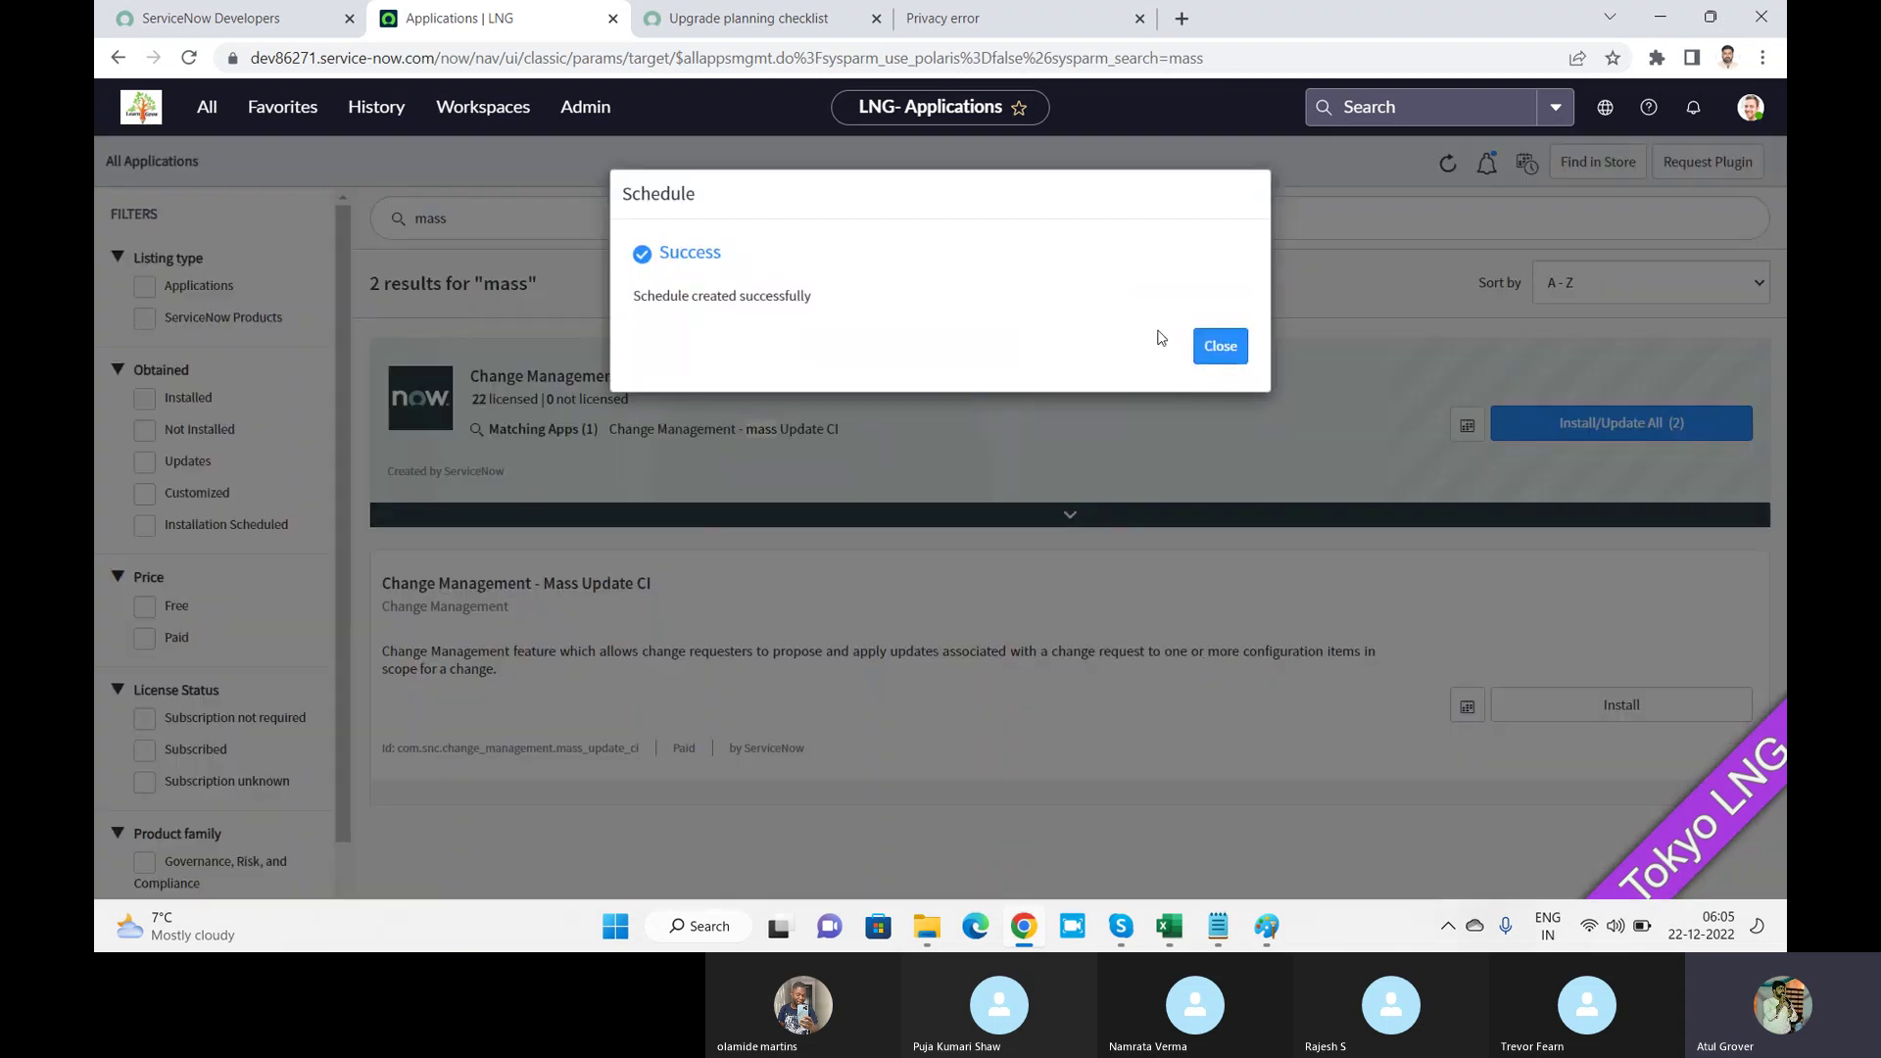
click(1220, 347)
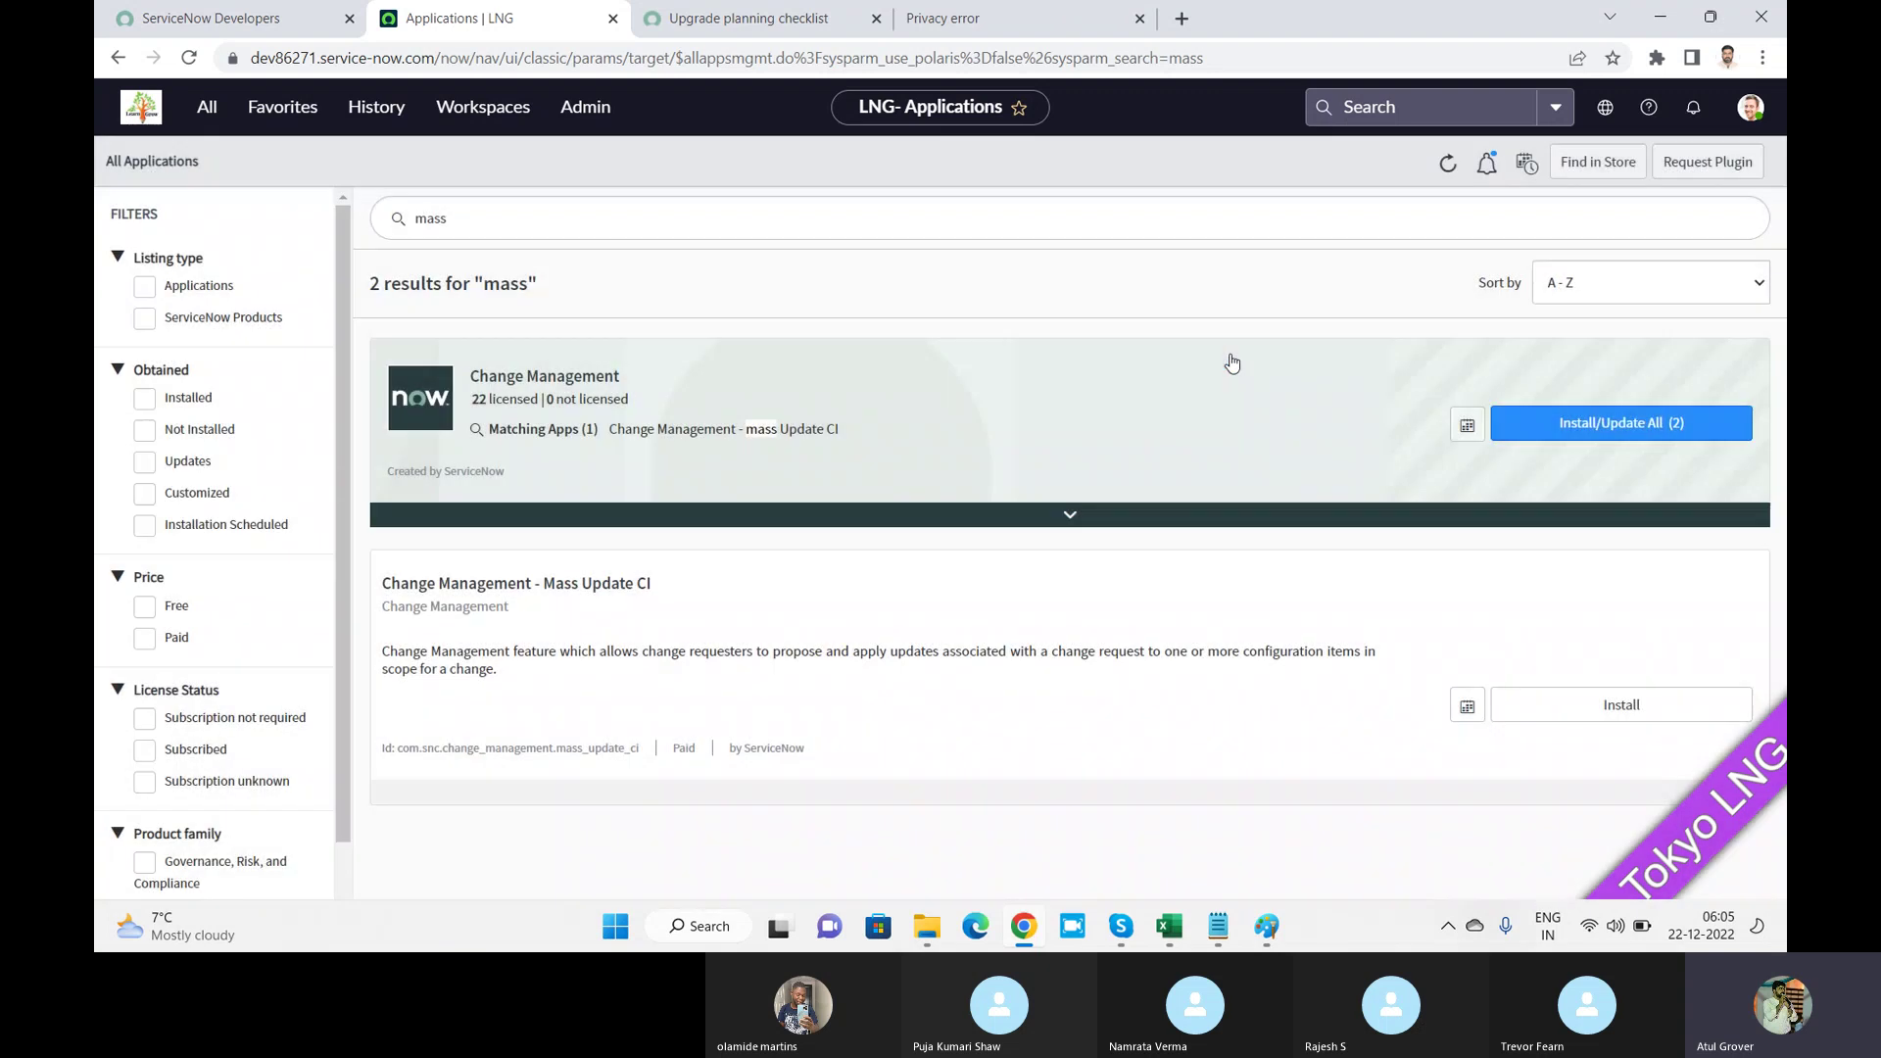
Step: Clear the application search and filter the list by the Customer Service Management product family
double_click(456, 218)
key(BackSpace)
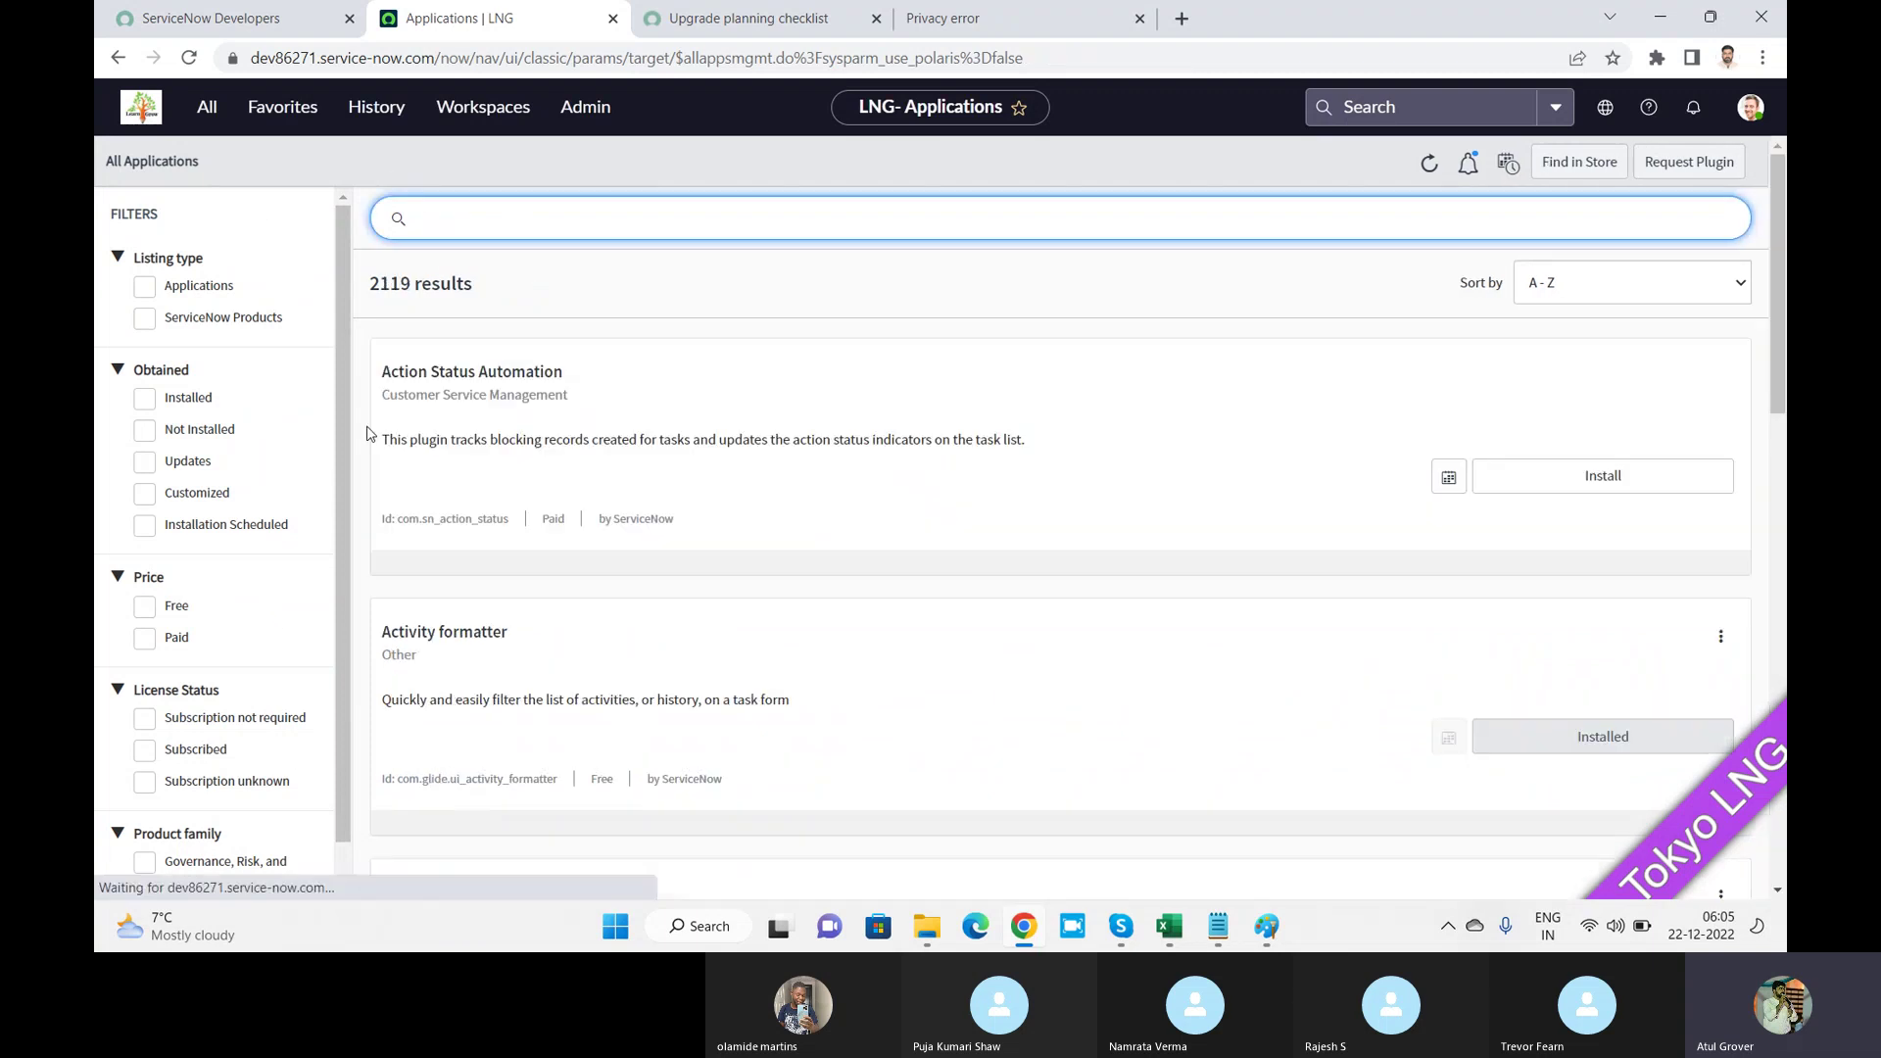
scroll(340, 439, down, 1)
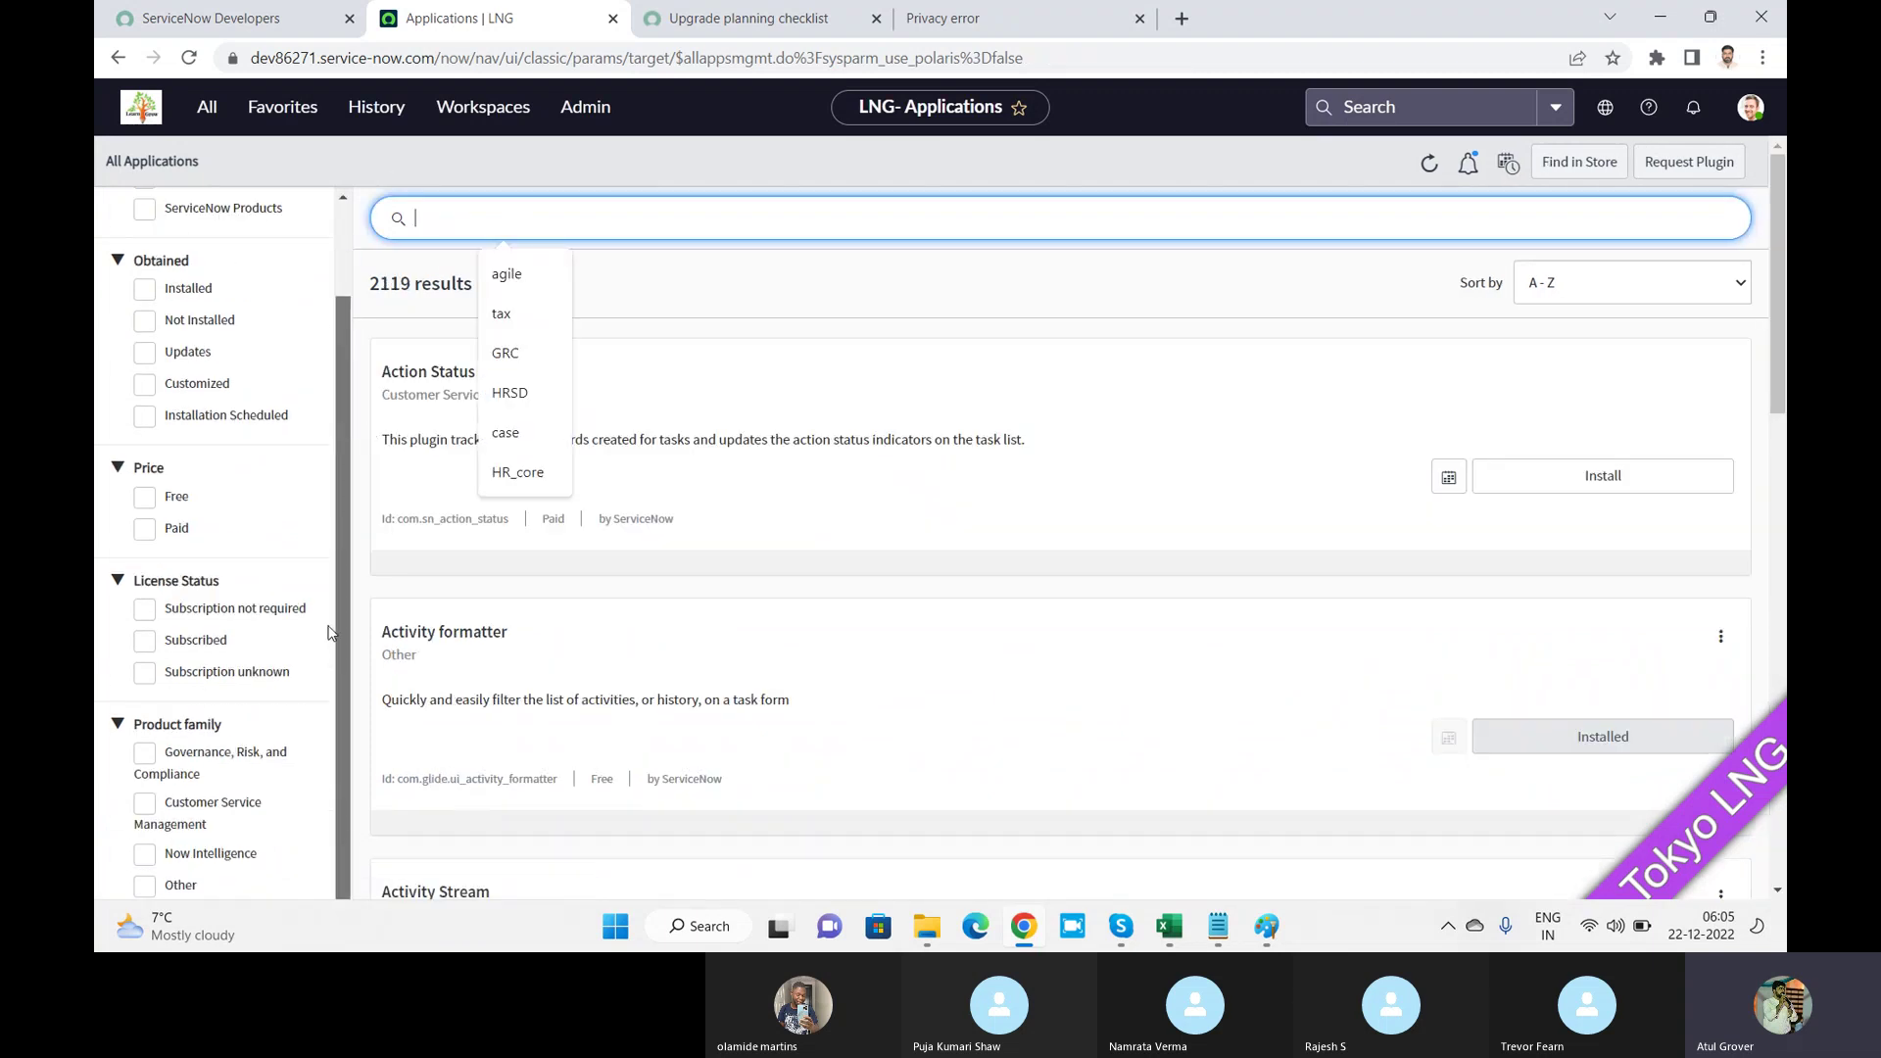
click(142, 805)
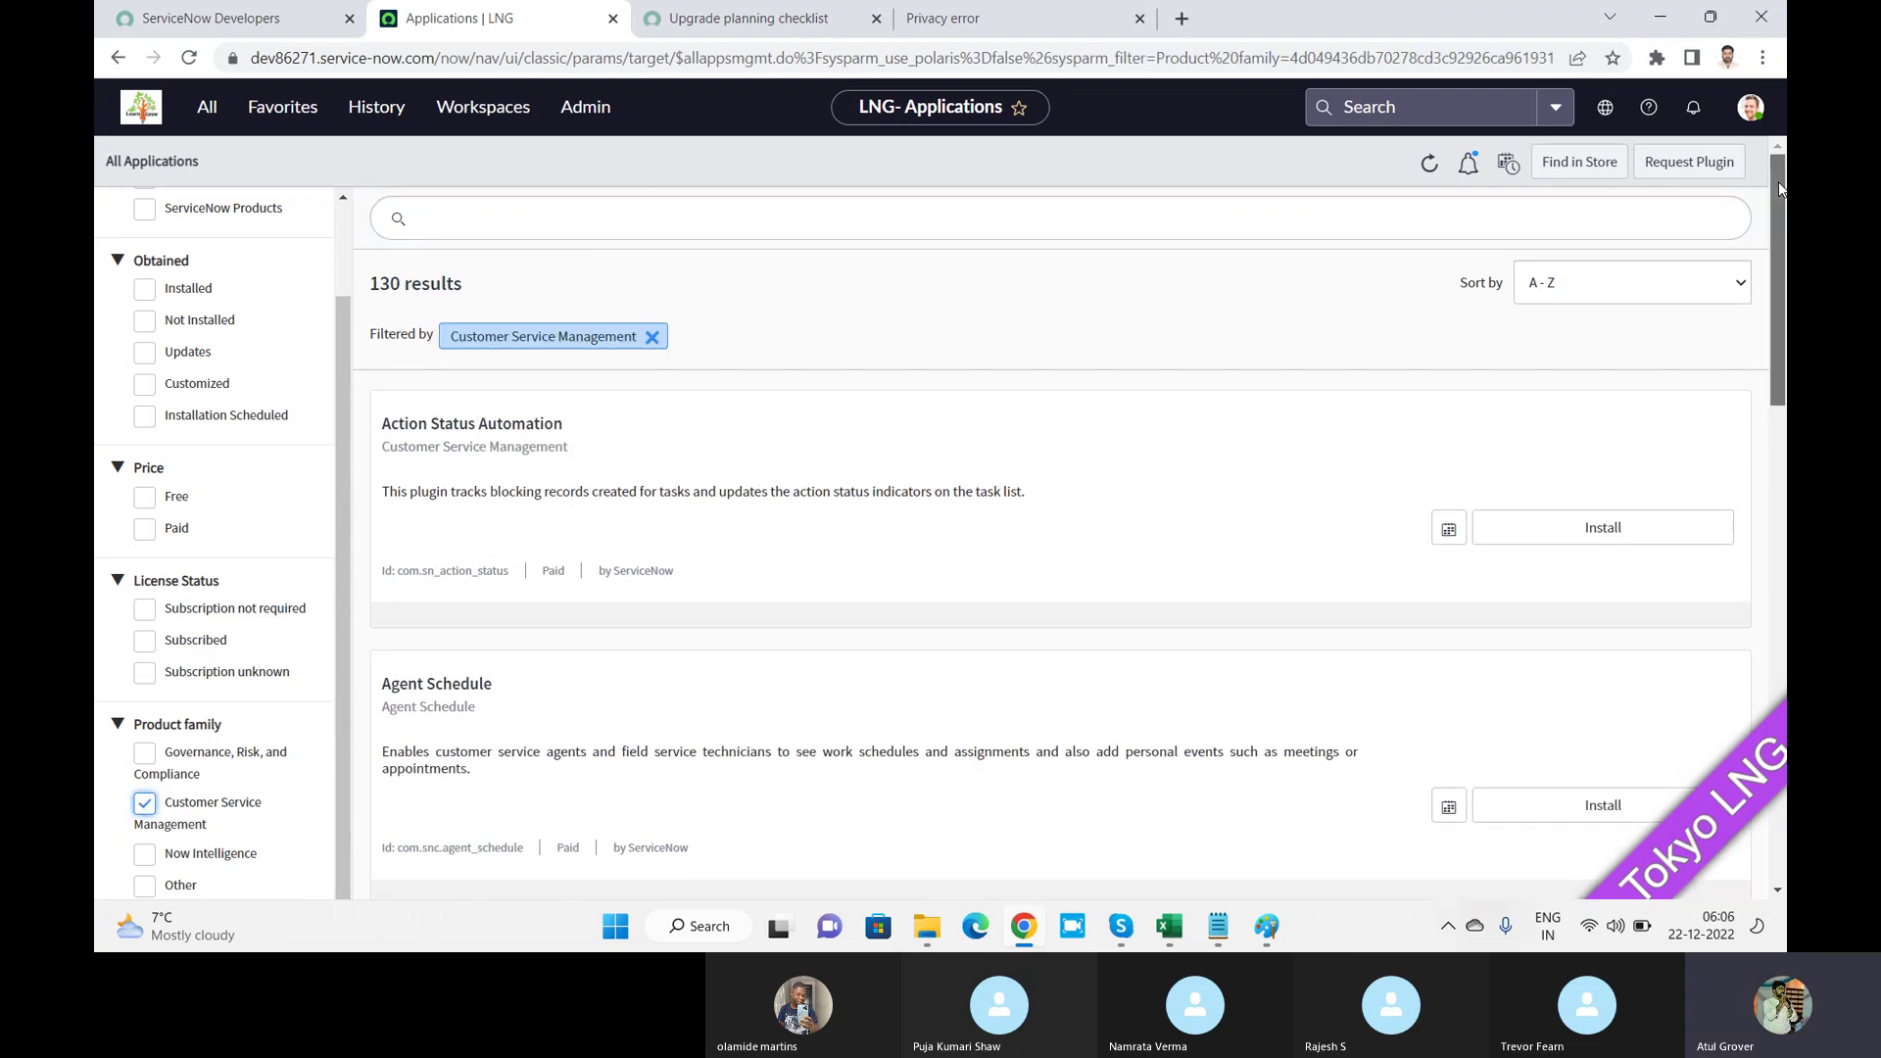
Step: Open the ServiceNow Store from the applications page and return to the filtered applications list
drag(1779, 186, 1783, 335)
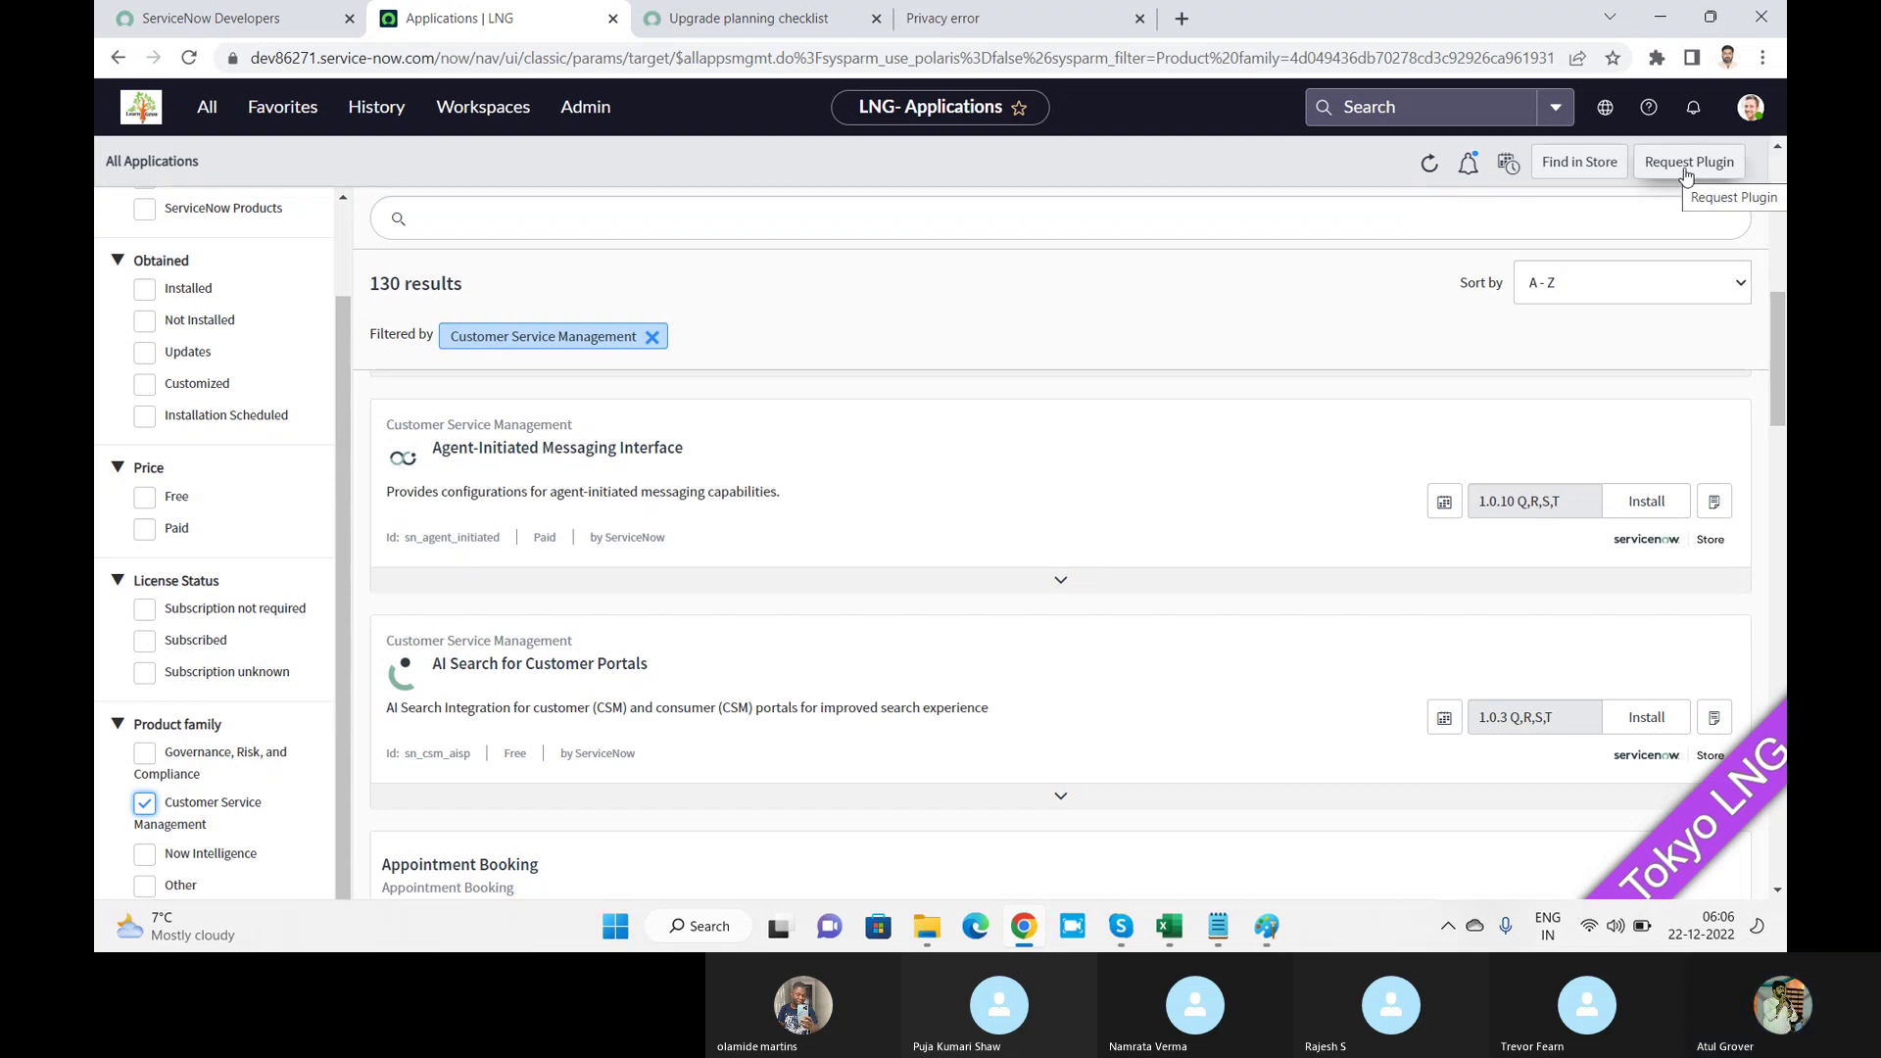
click(1585, 169)
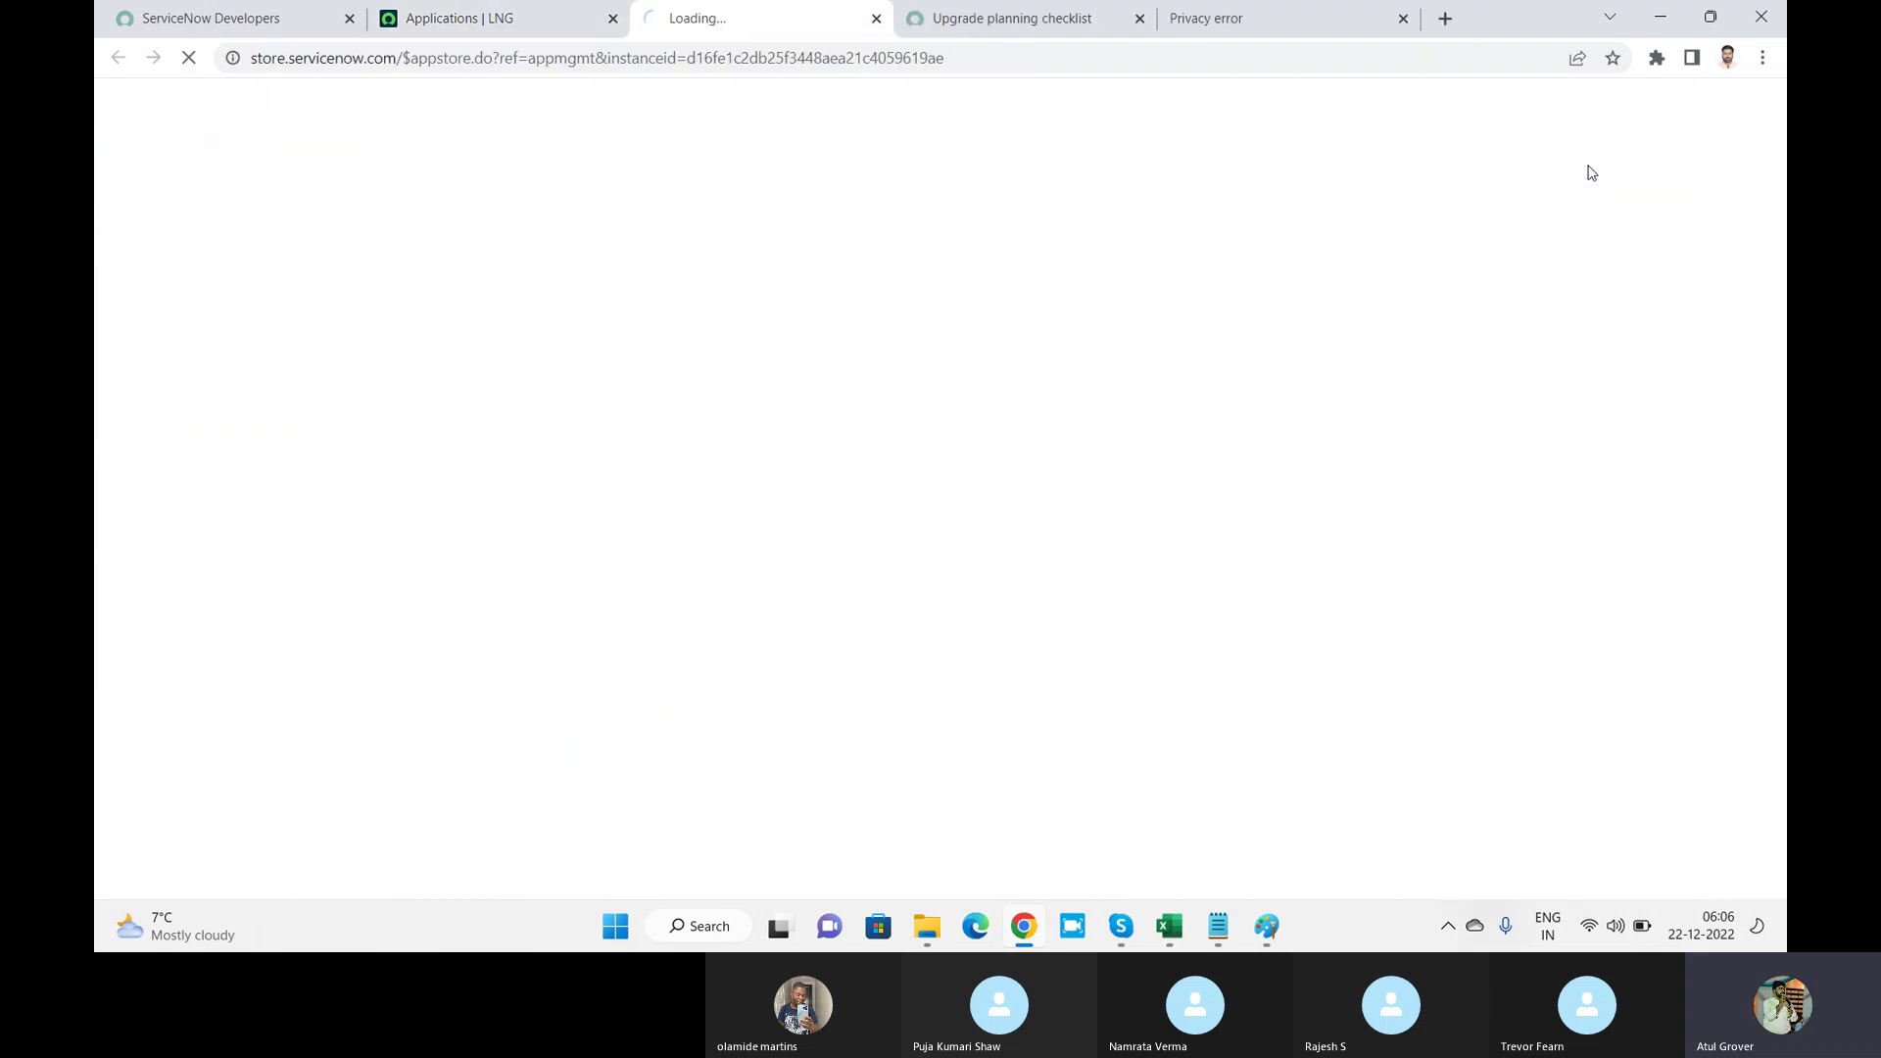
click(525, 20)
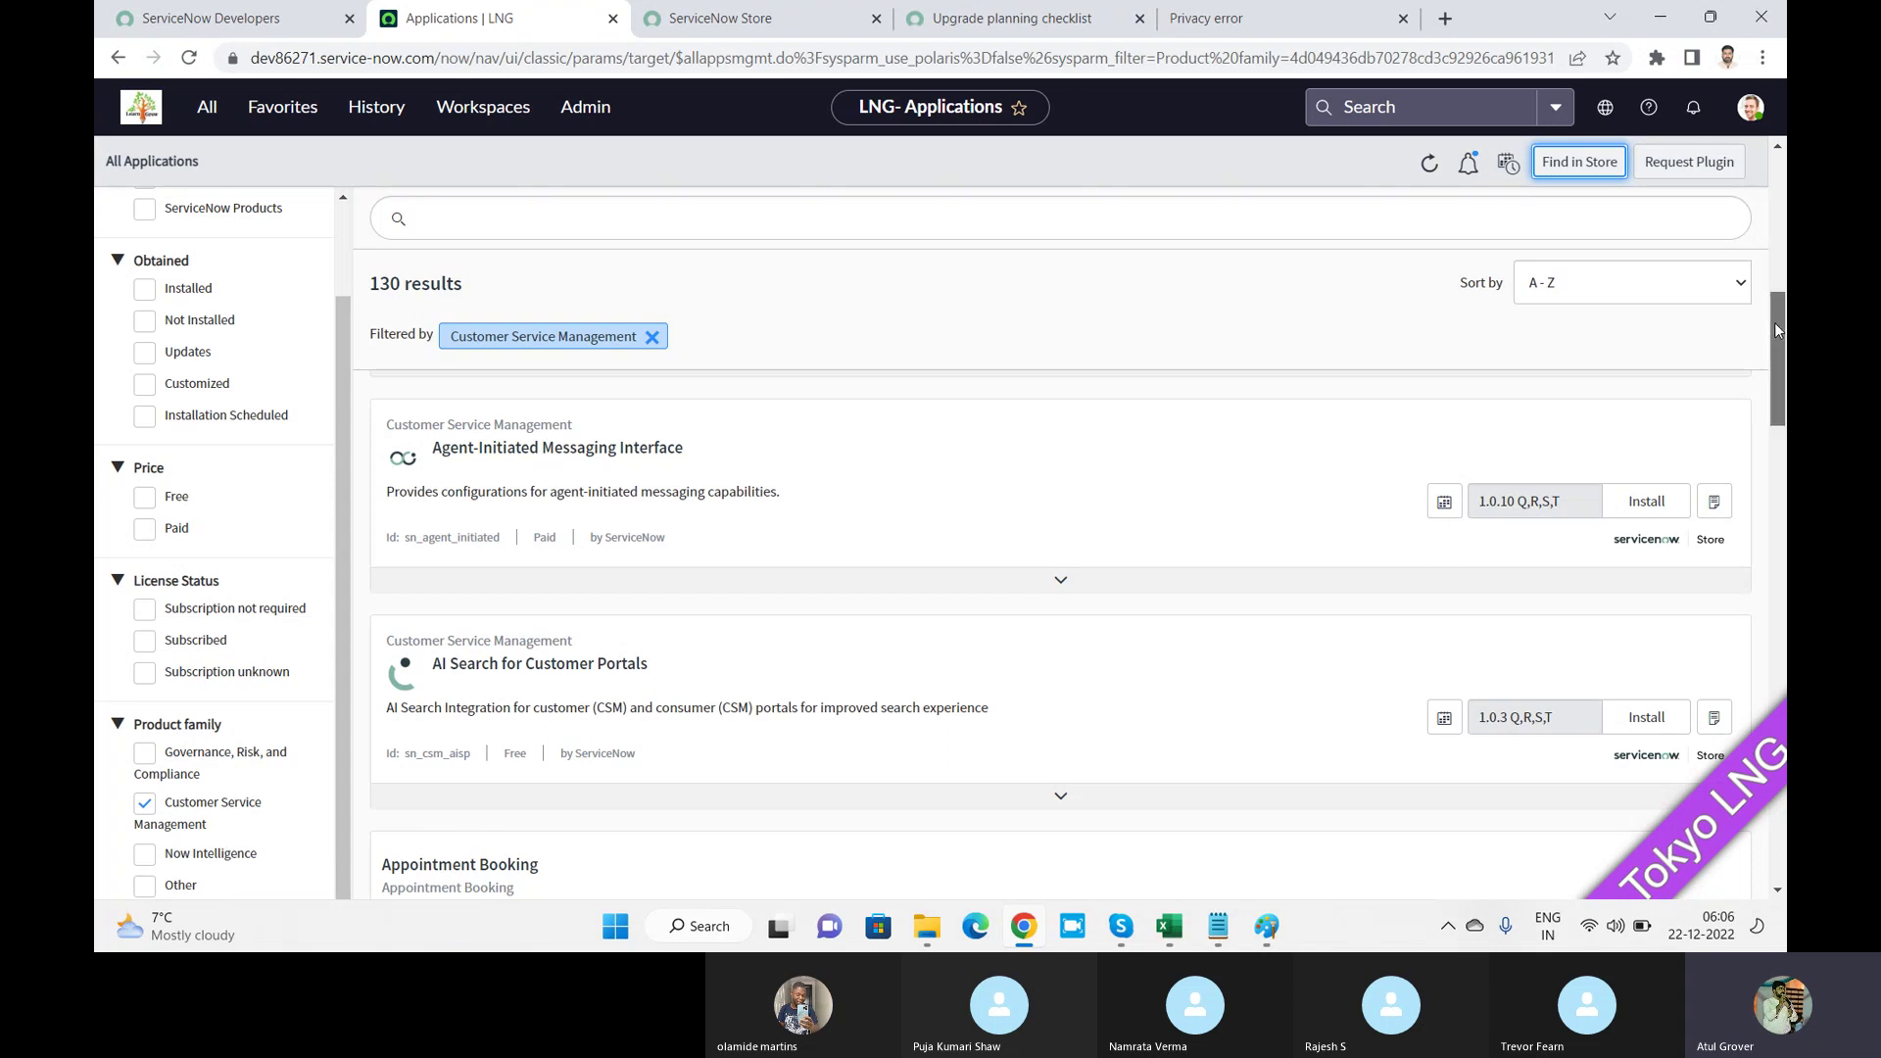
Step: Find the Customer Service Management bundle, review the applications its installation includes, and cancel without installing
drag(1774, 331, 1783, 550)
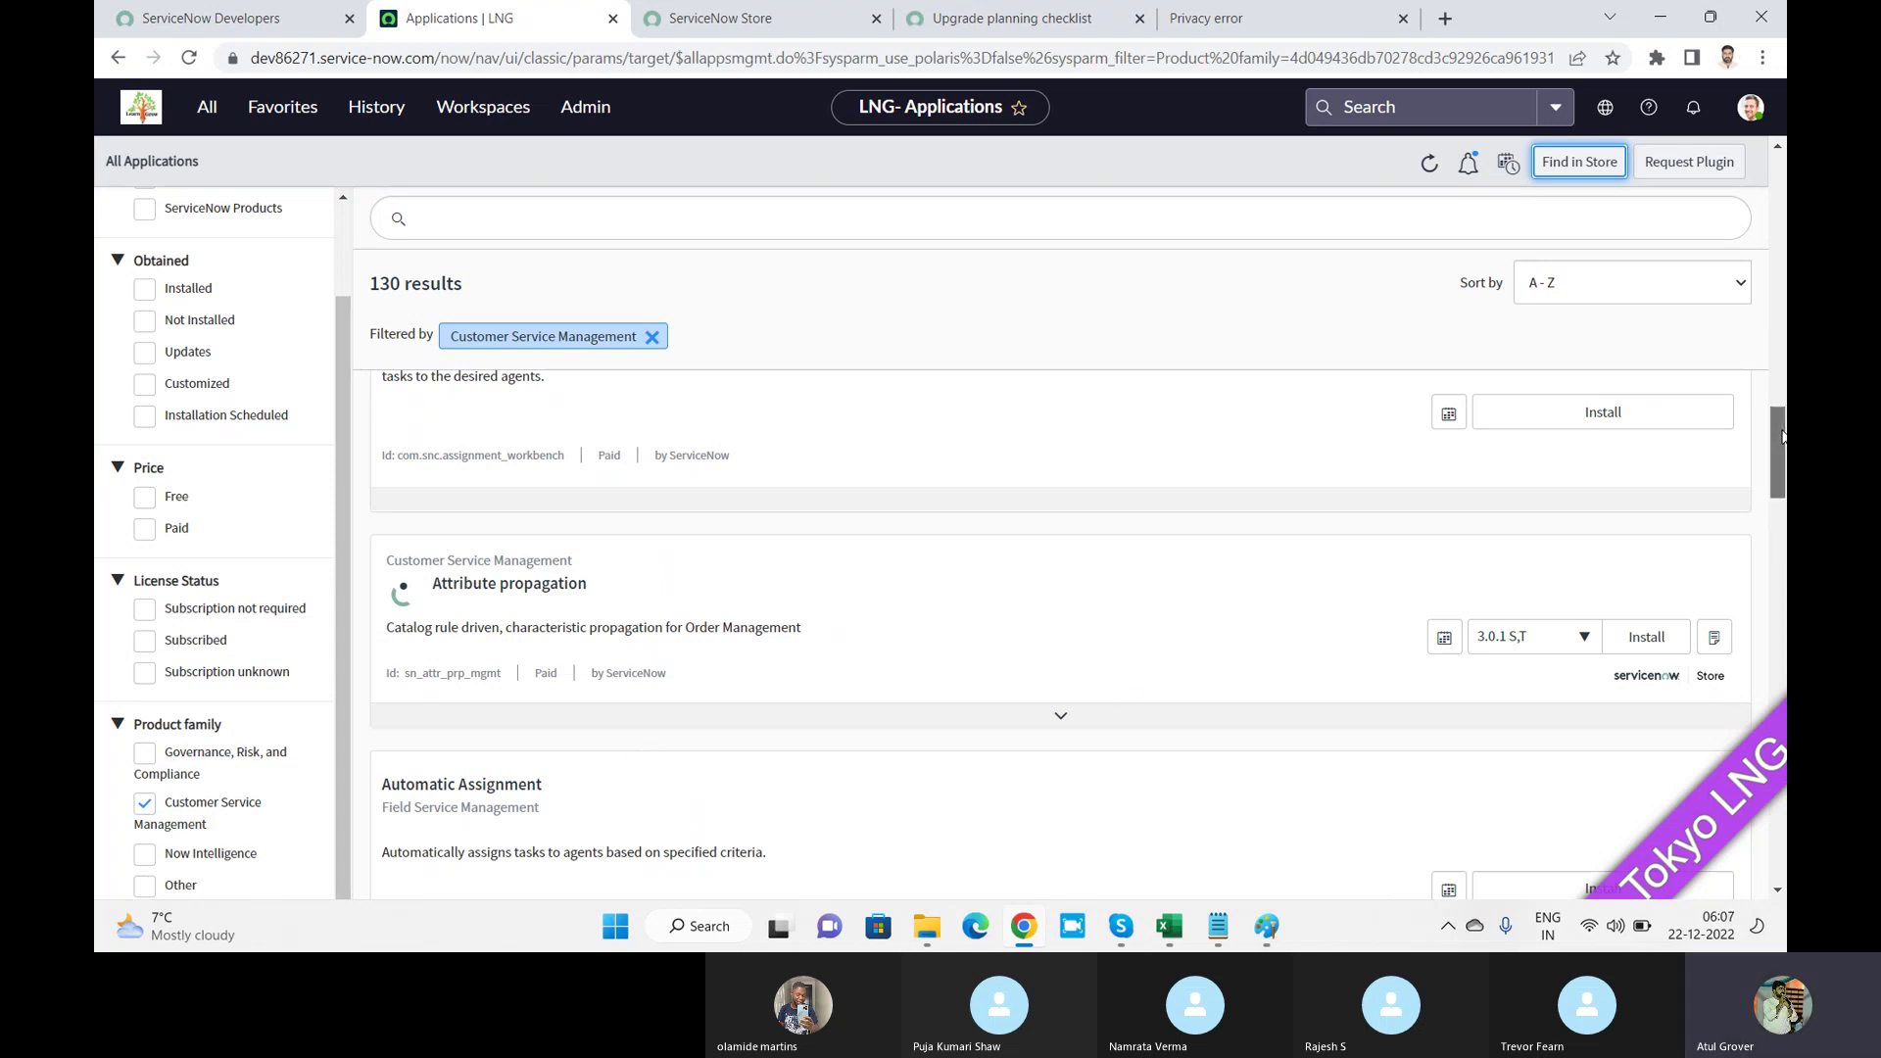
drag(1784, 418, 1784, 846)
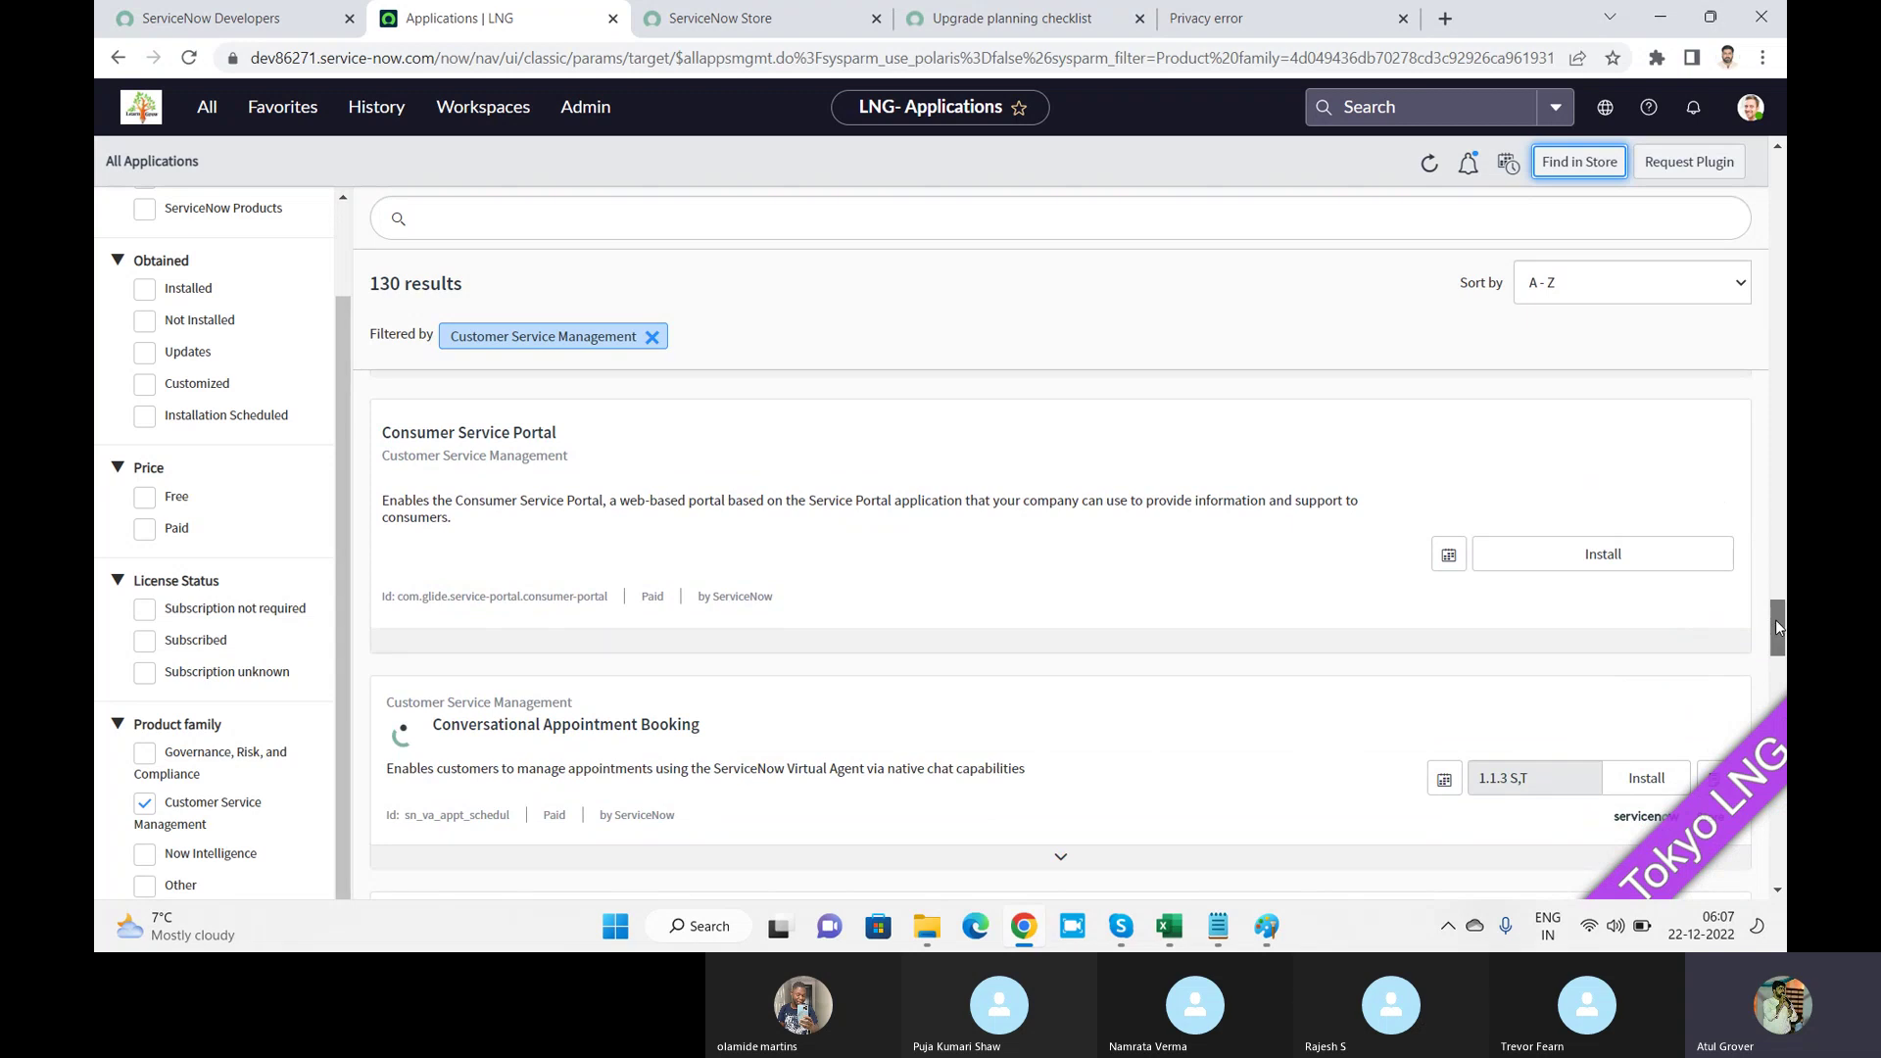
drag(1776, 621, 1785, 880)
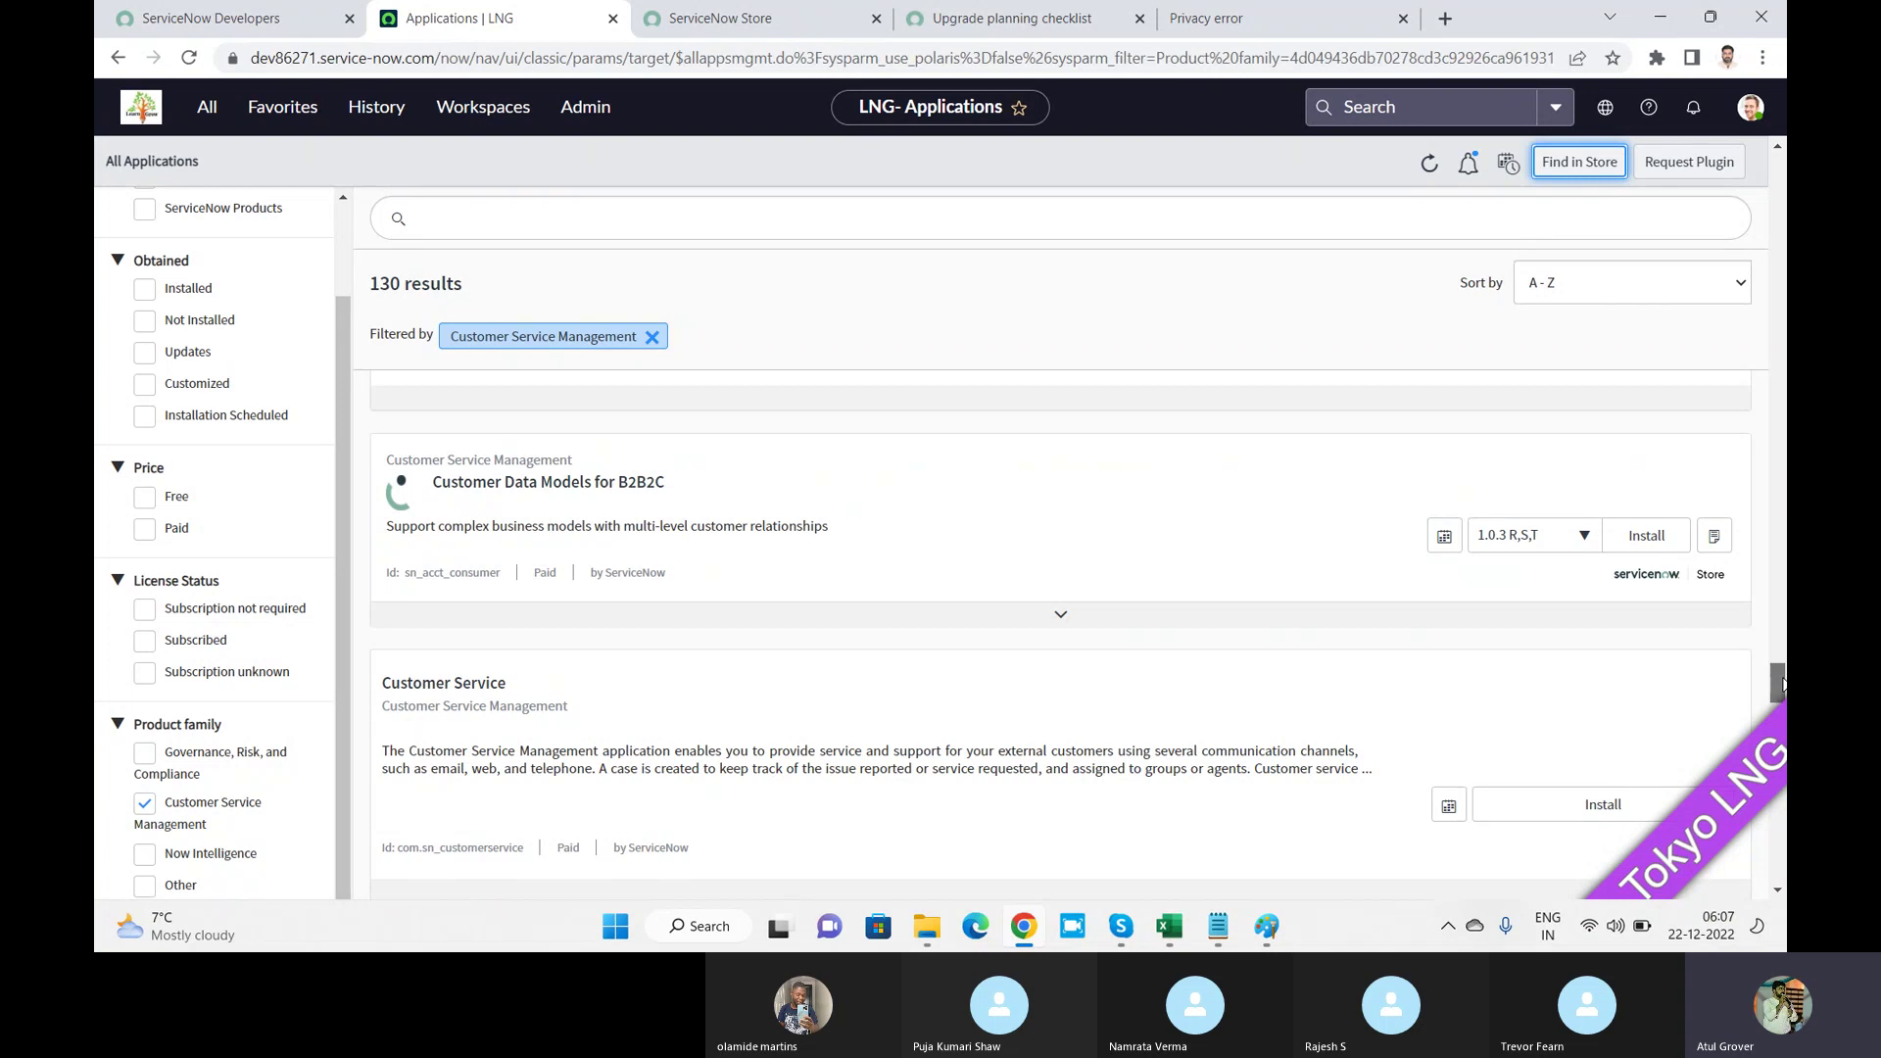
scroll(1784, 683, down, 3)
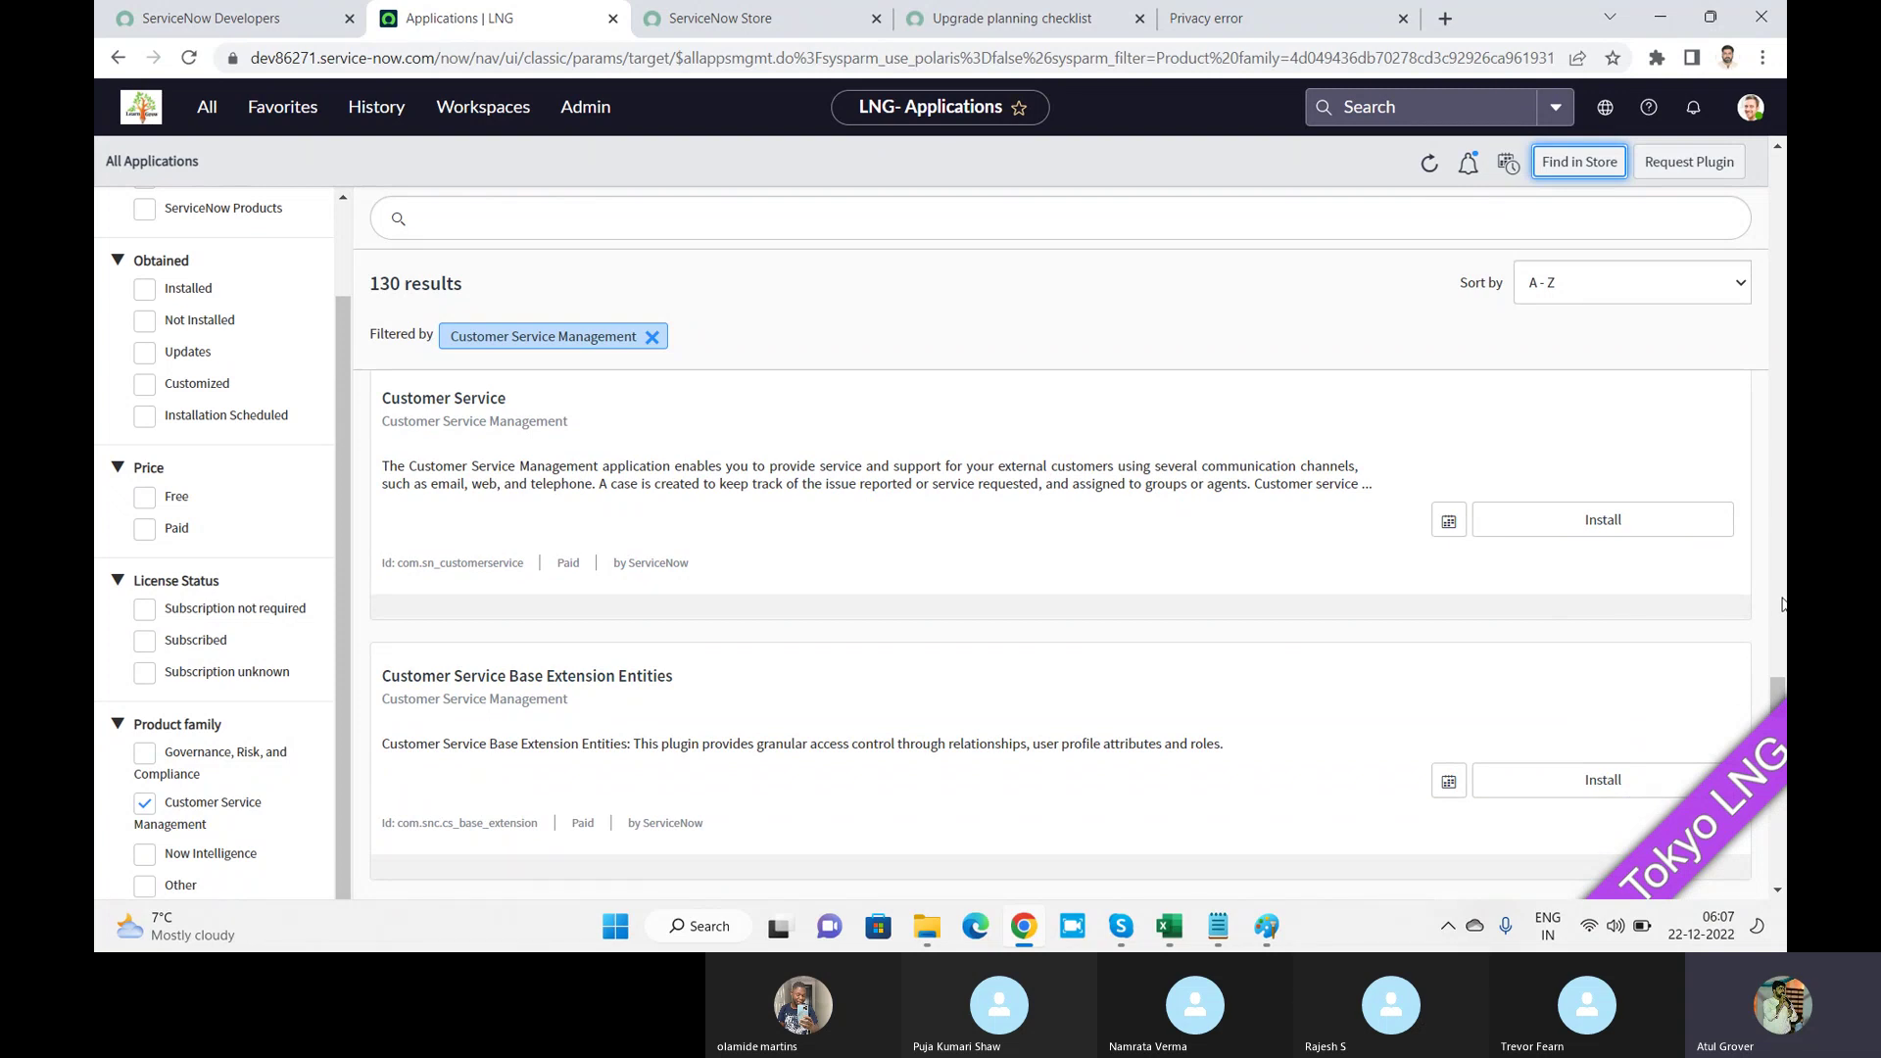
drag(1778, 684, 1777, 706)
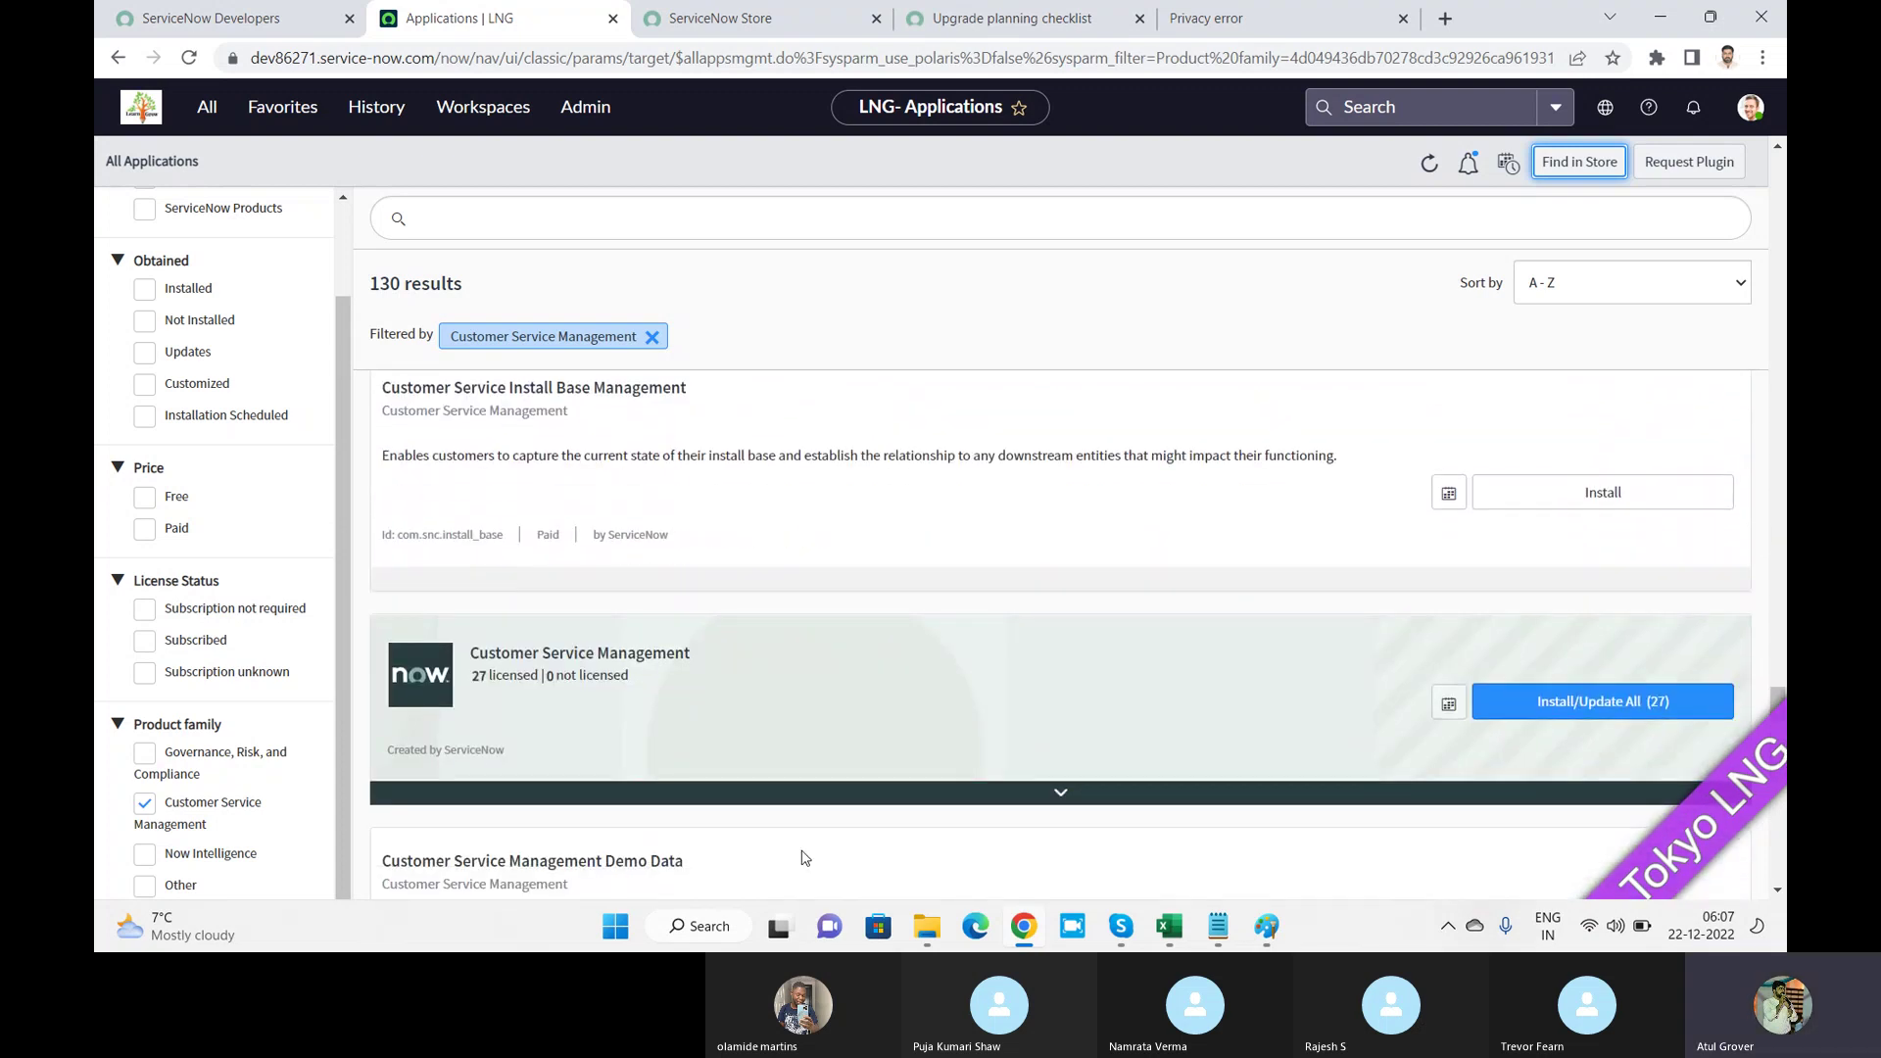
click(1532, 713)
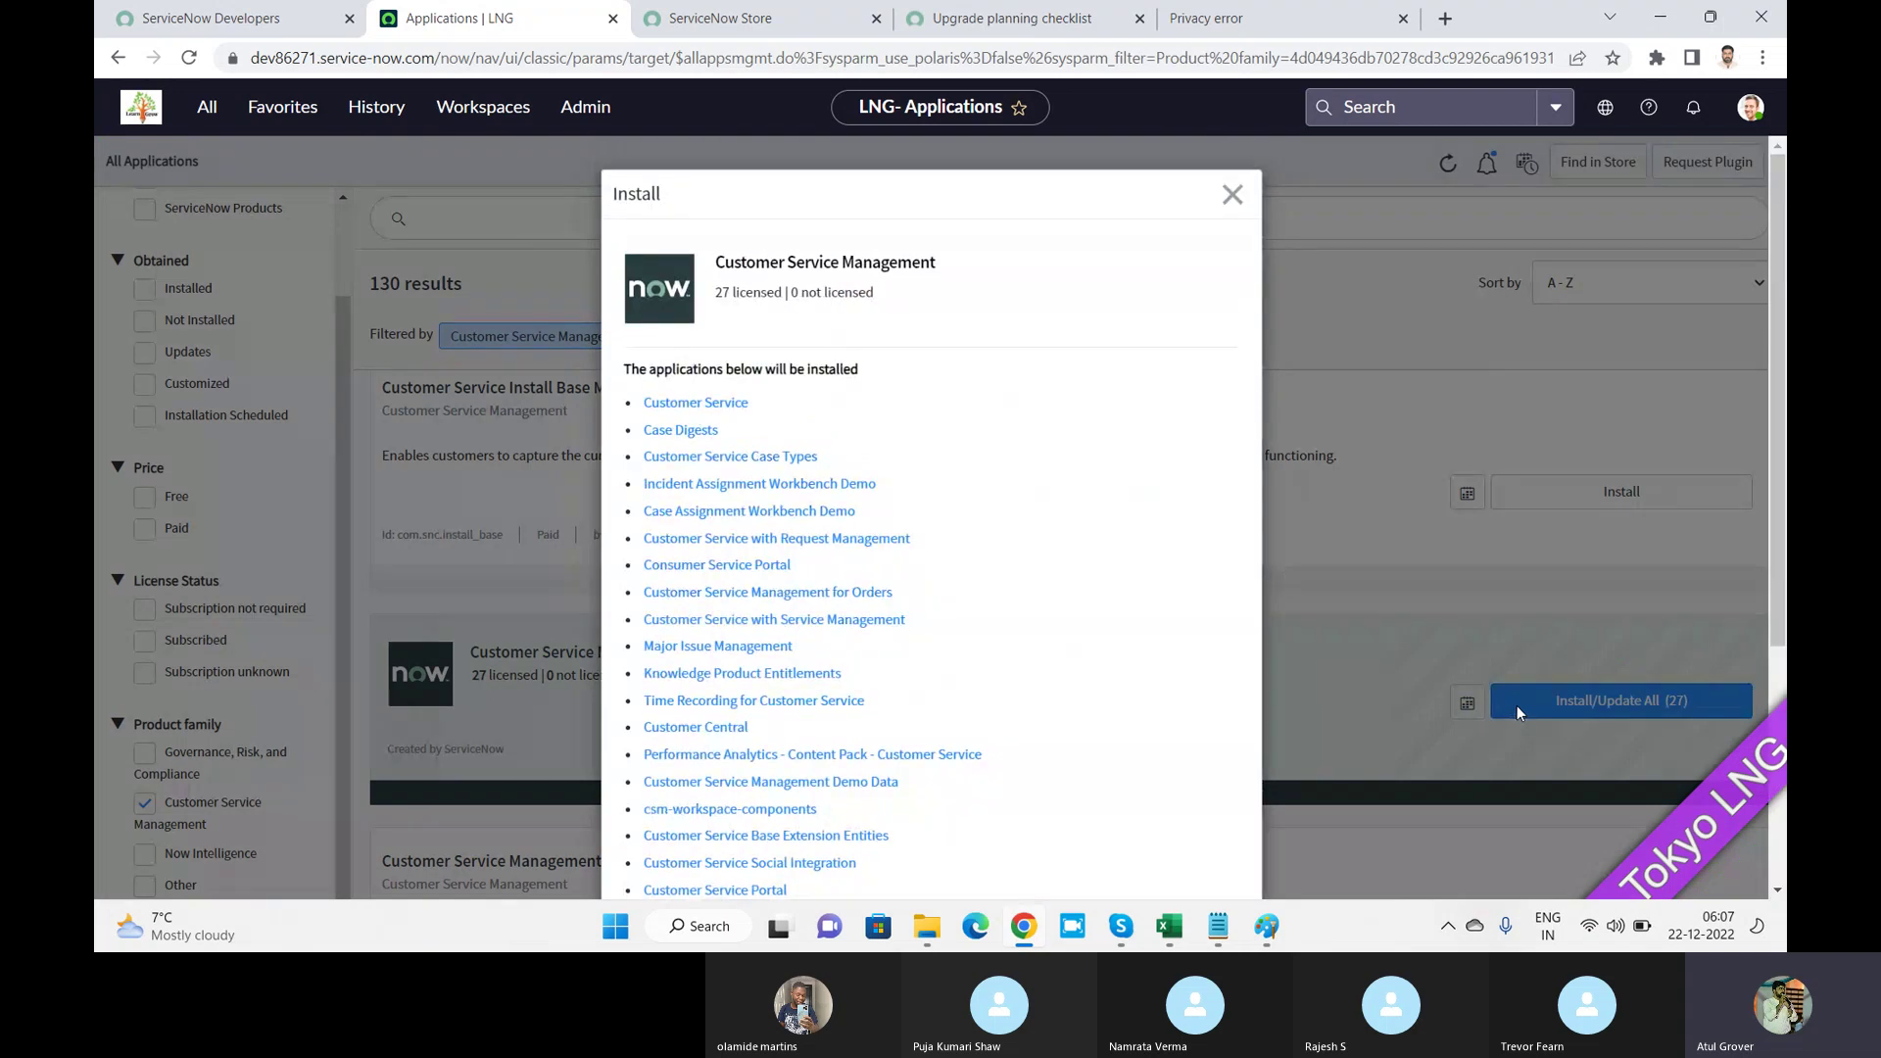
drag(1777, 229, 1783, 546)
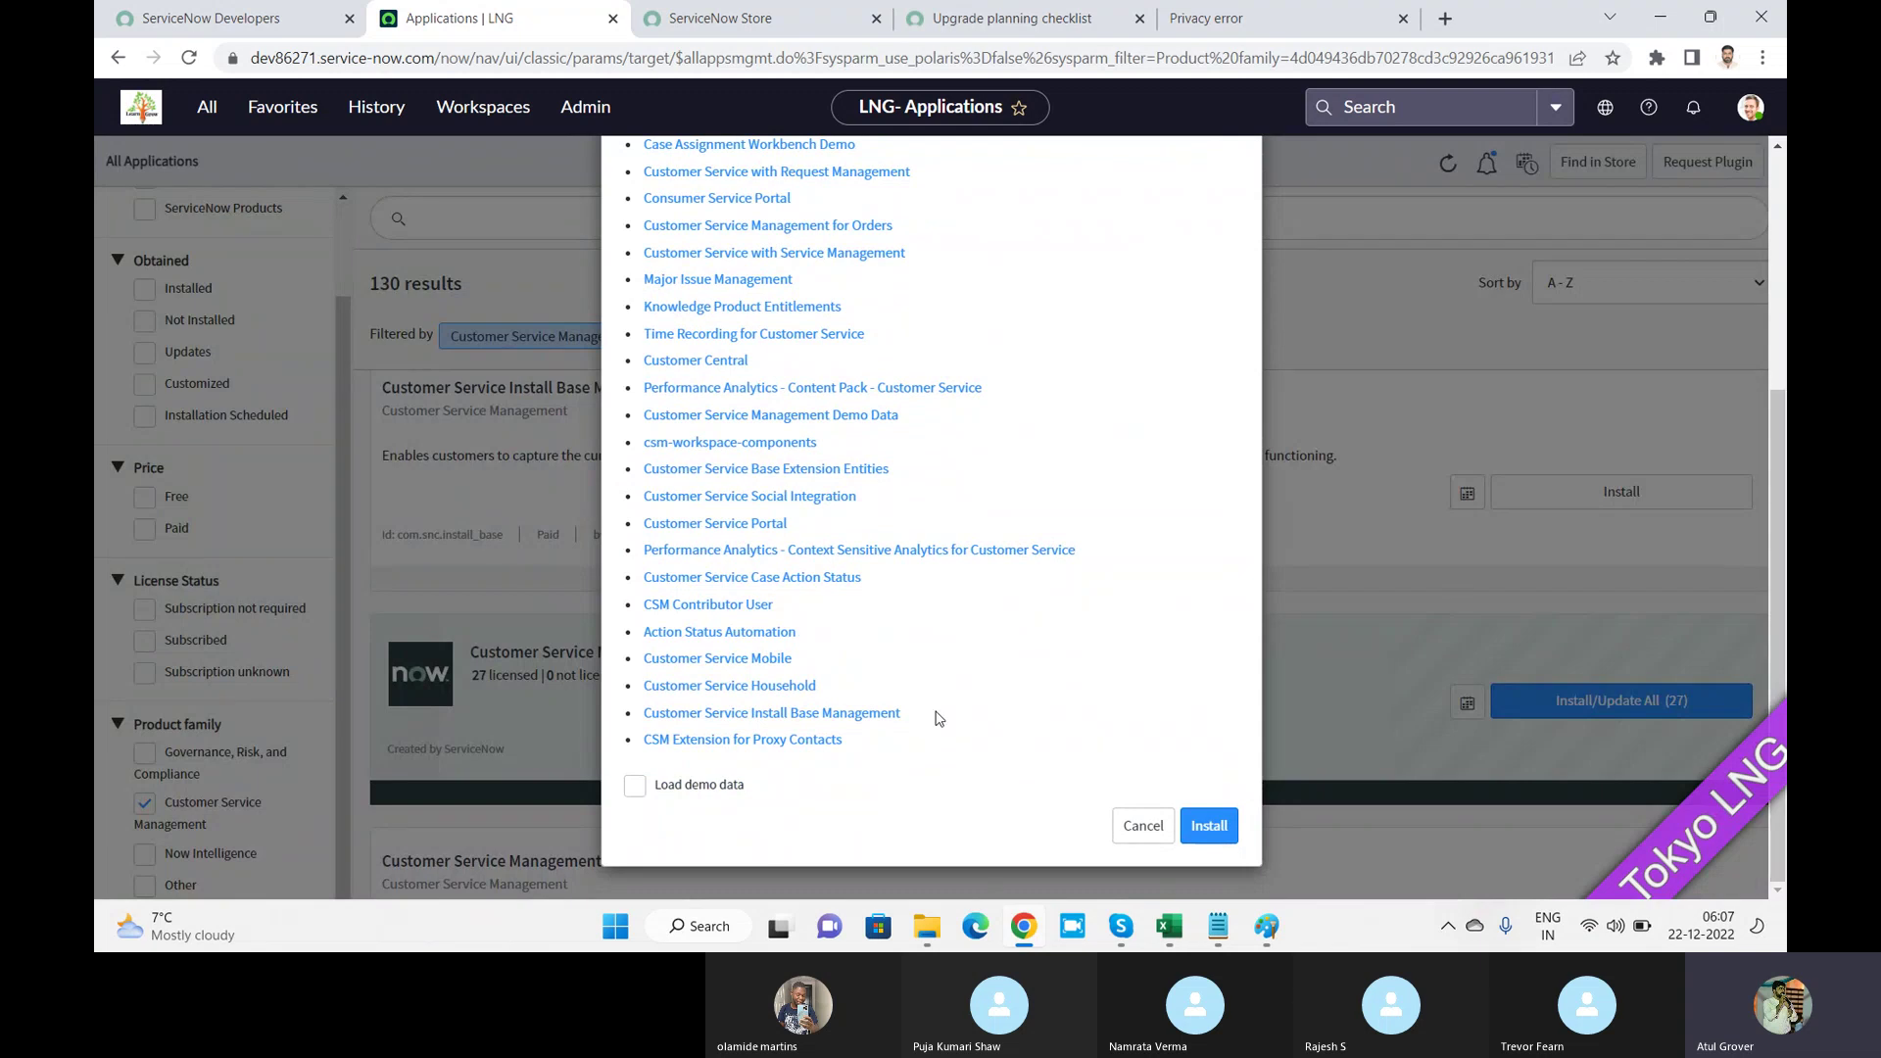
click(1118, 835)
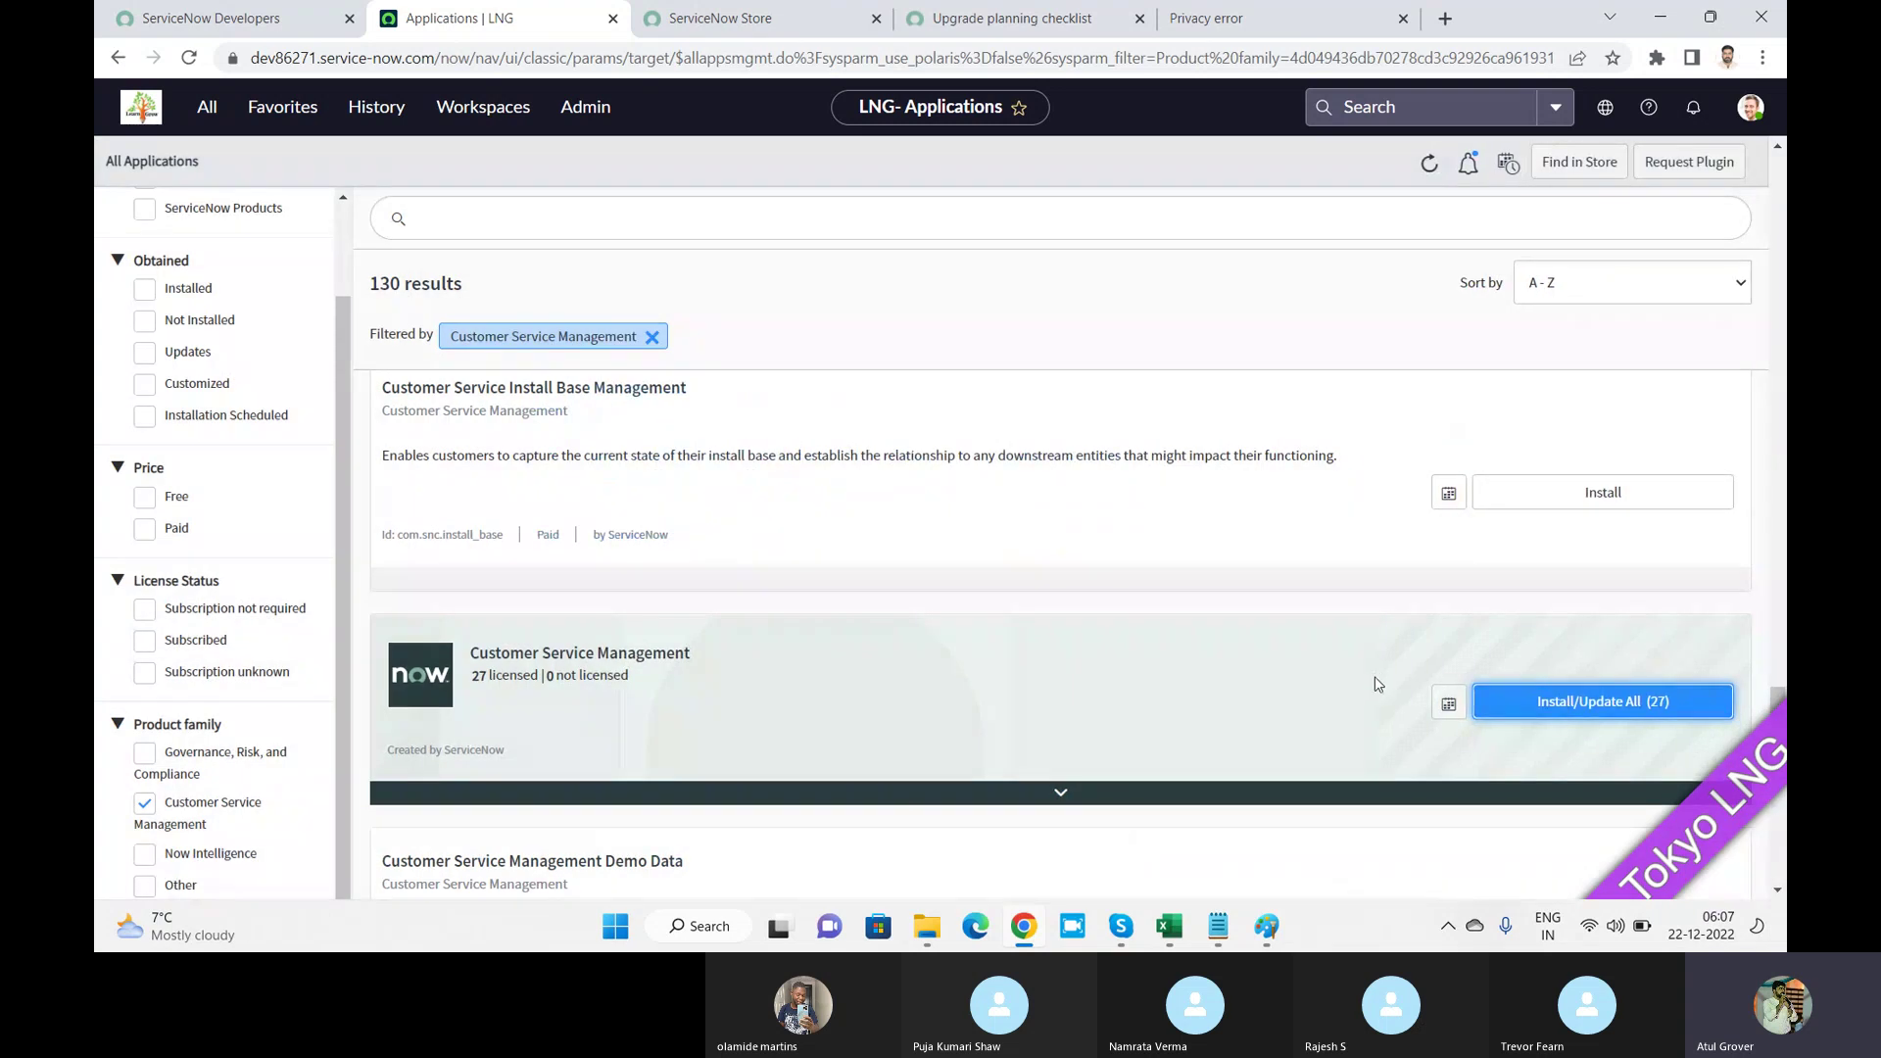
click(1449, 703)
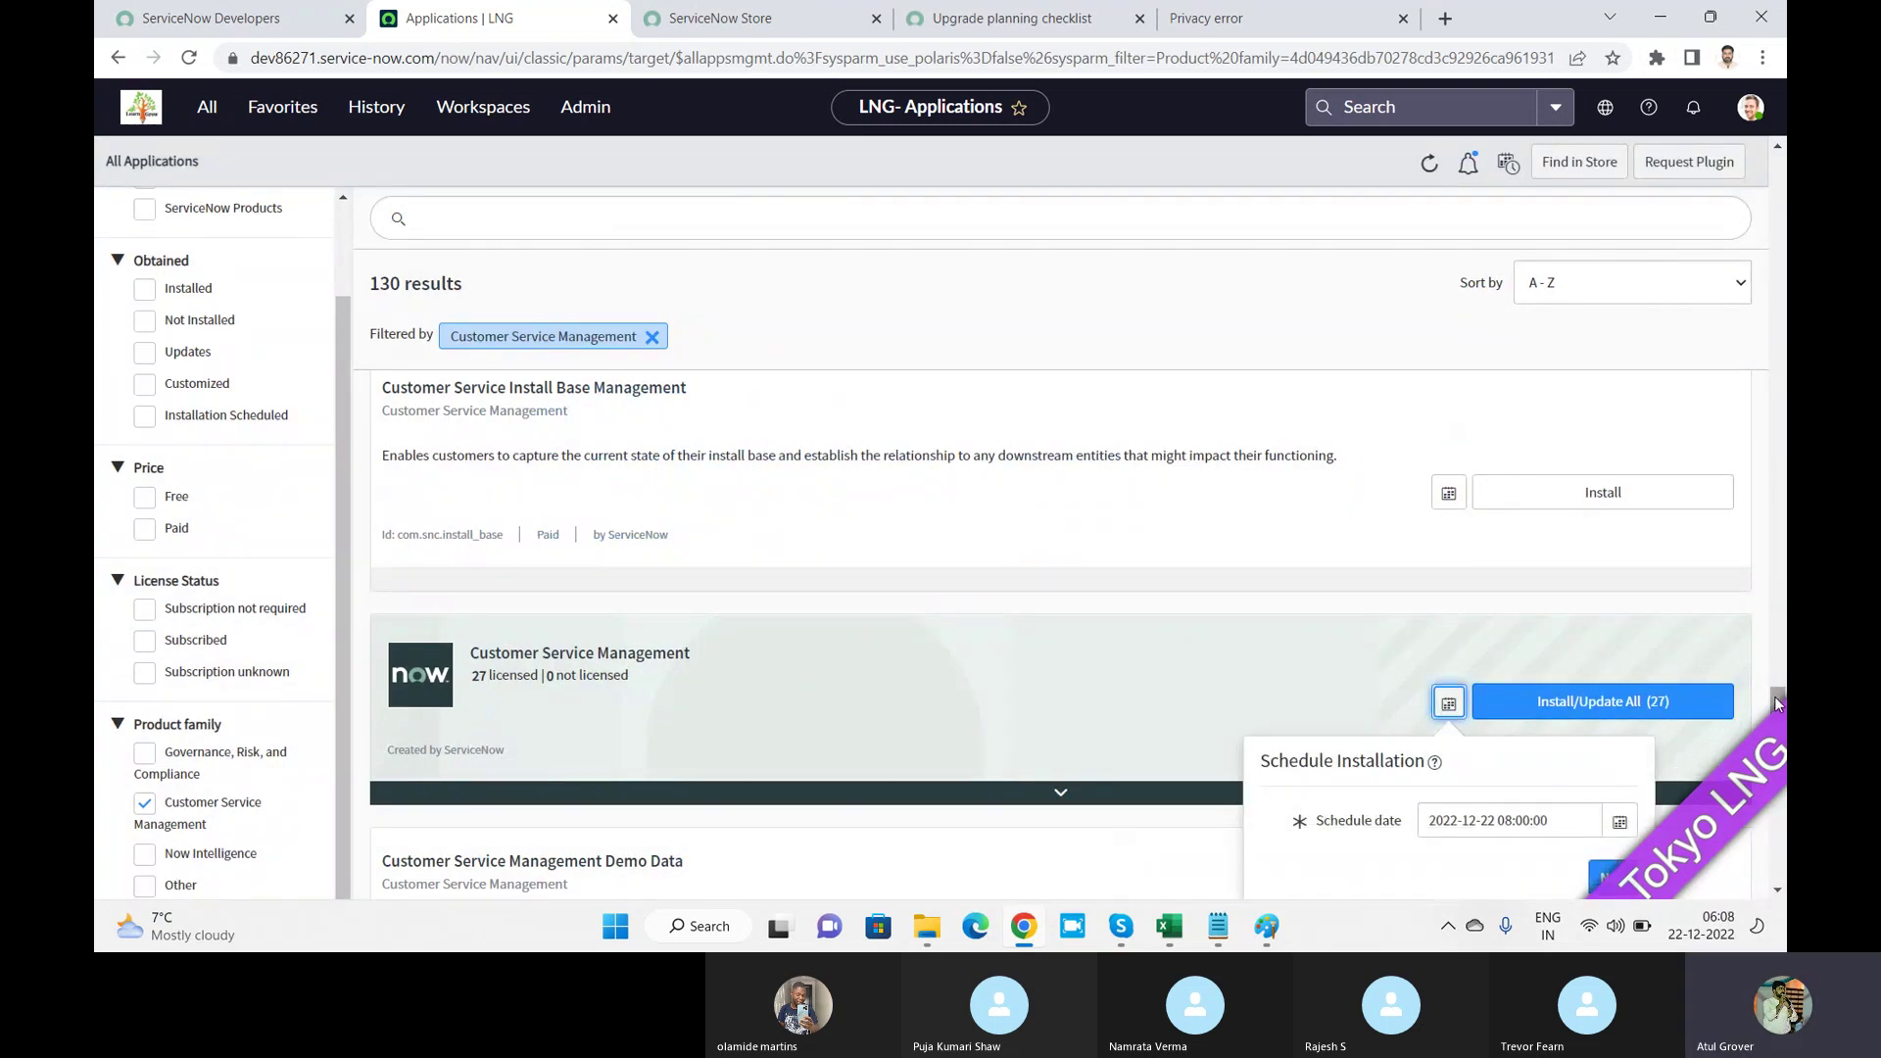
scroll(1779, 721, down, 4)
scroll(1778, 720, up, 2)
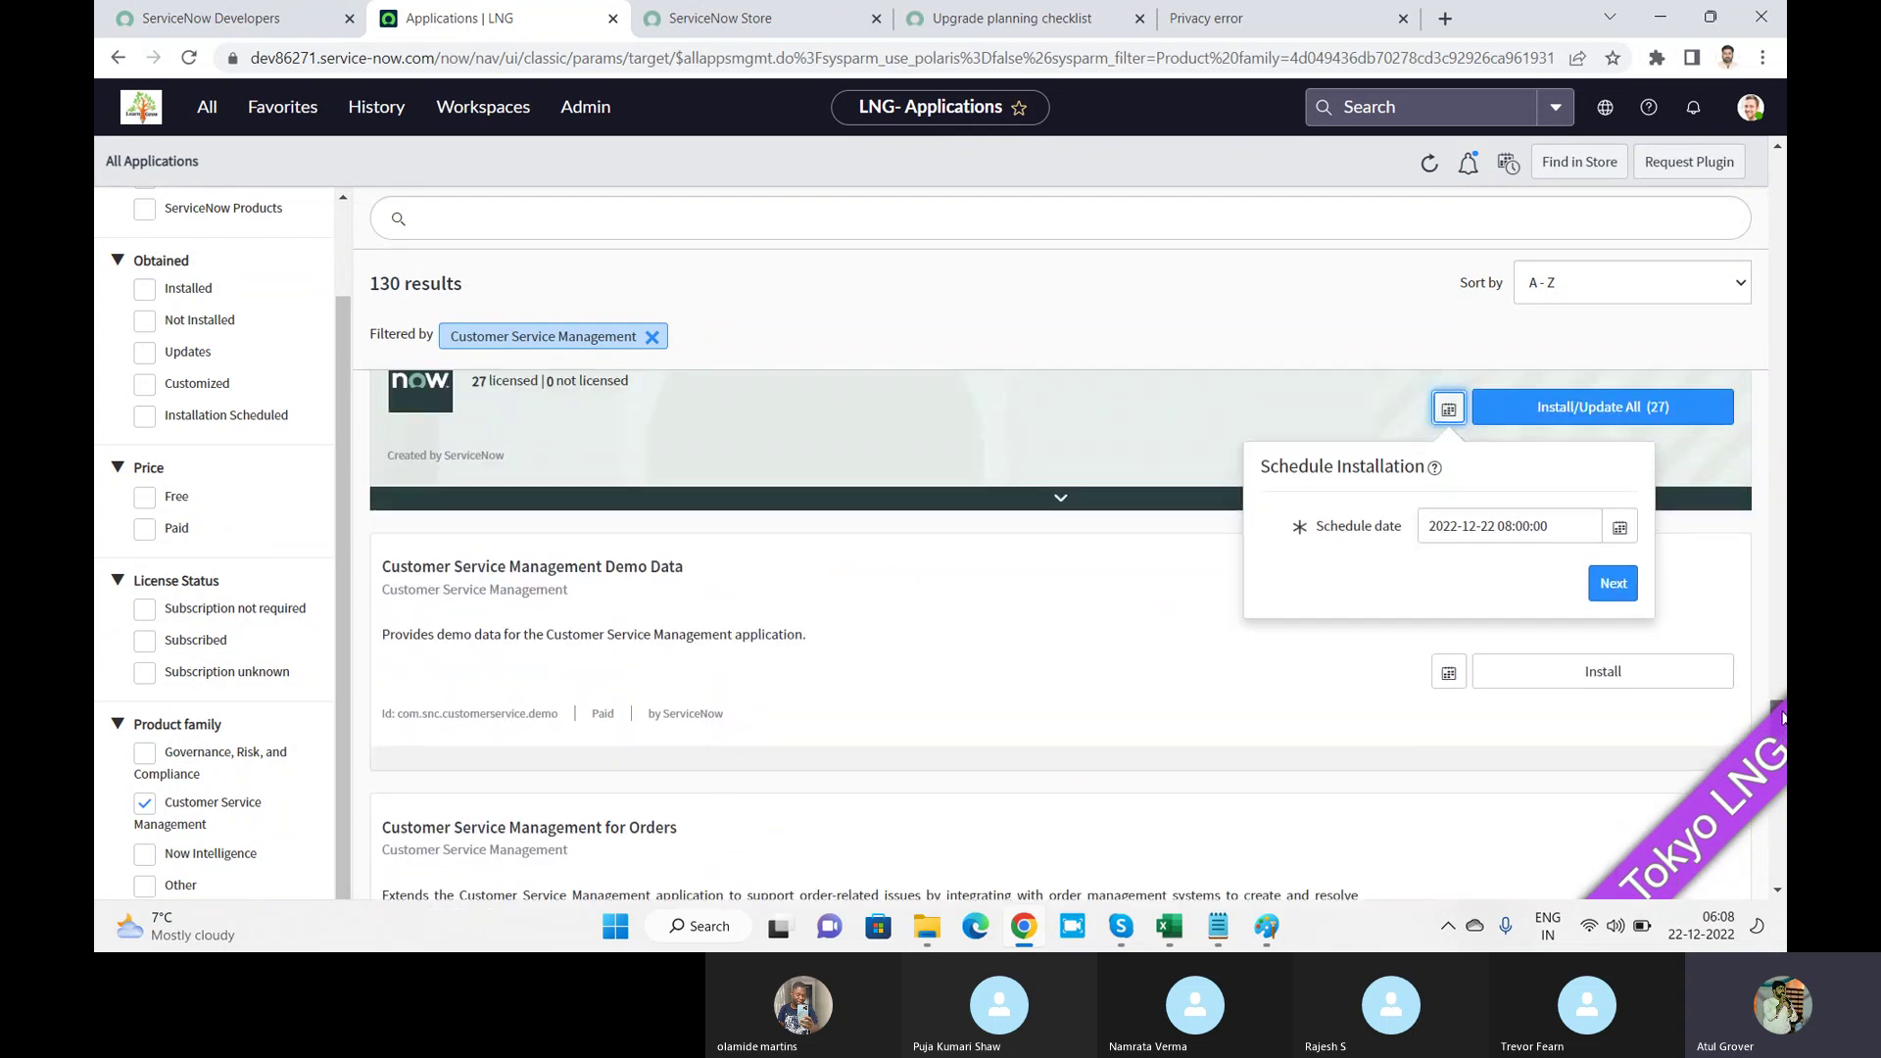
click(1619, 606)
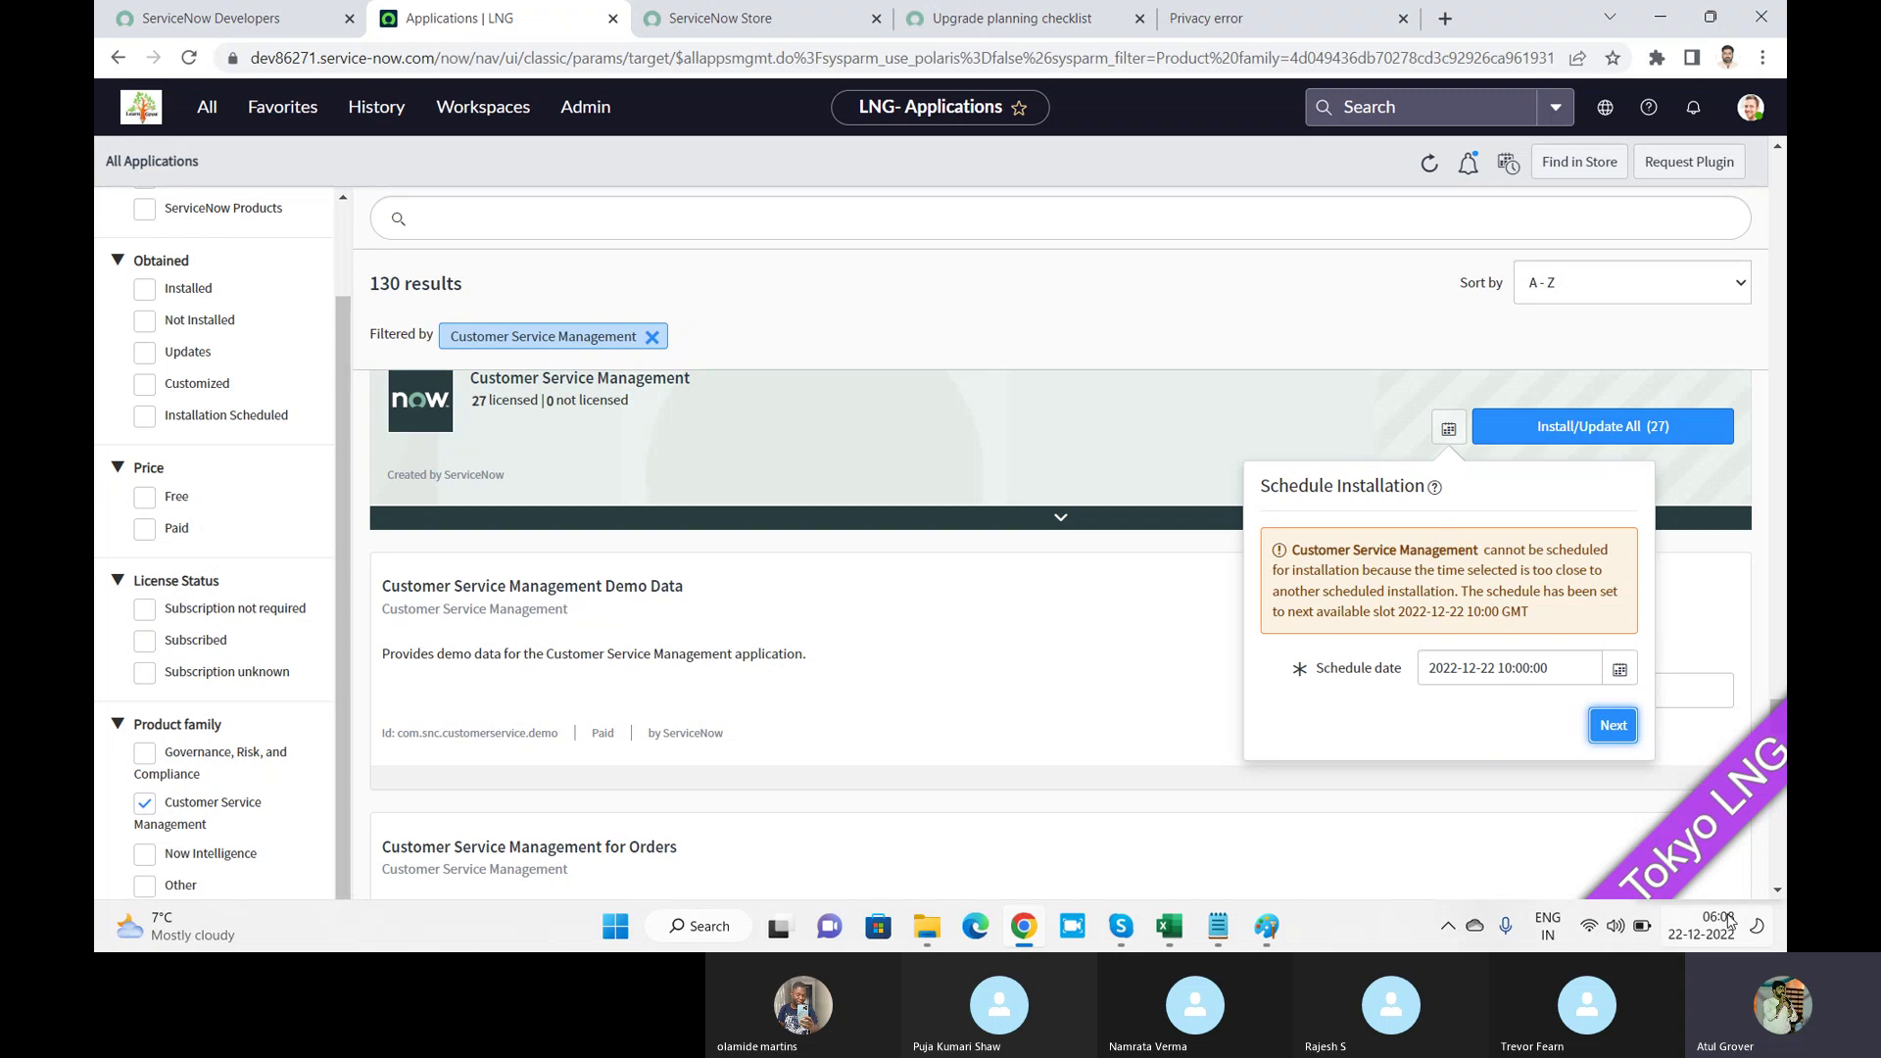
click(1614, 727)
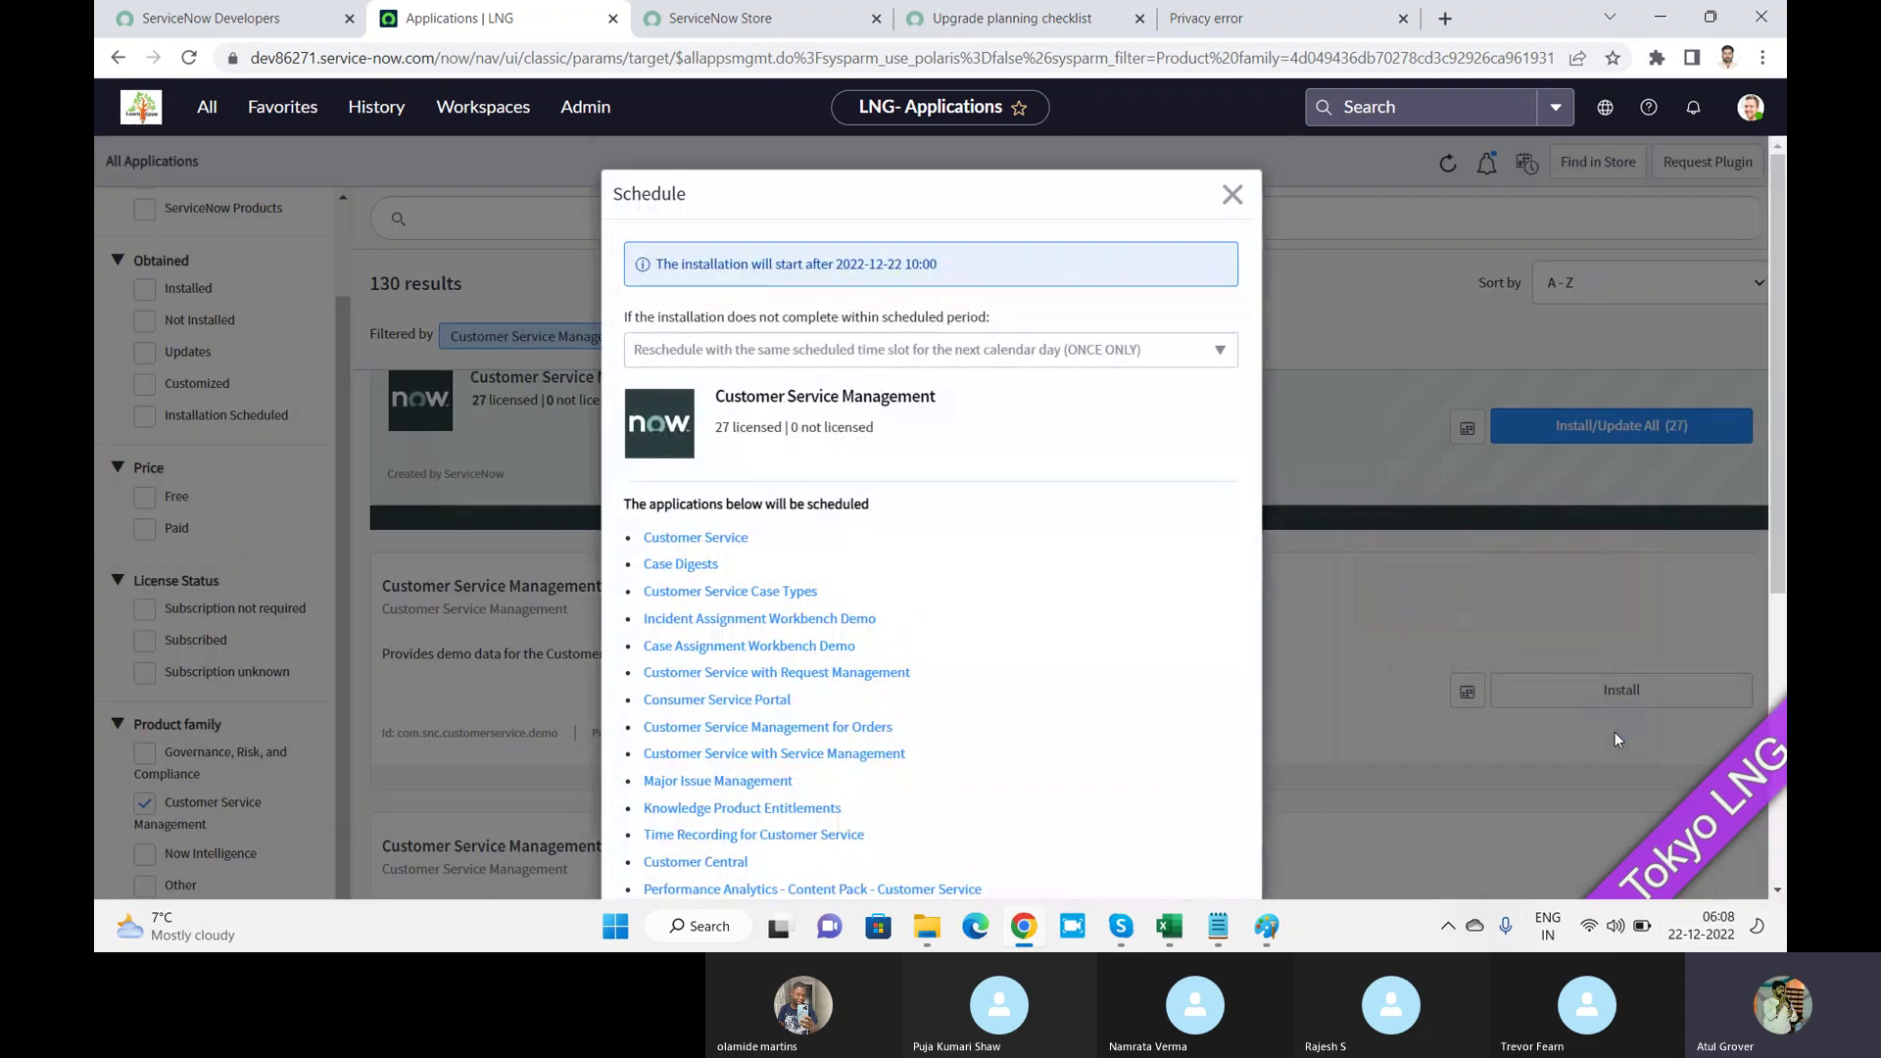
scroll(1756, 410, down, 1)
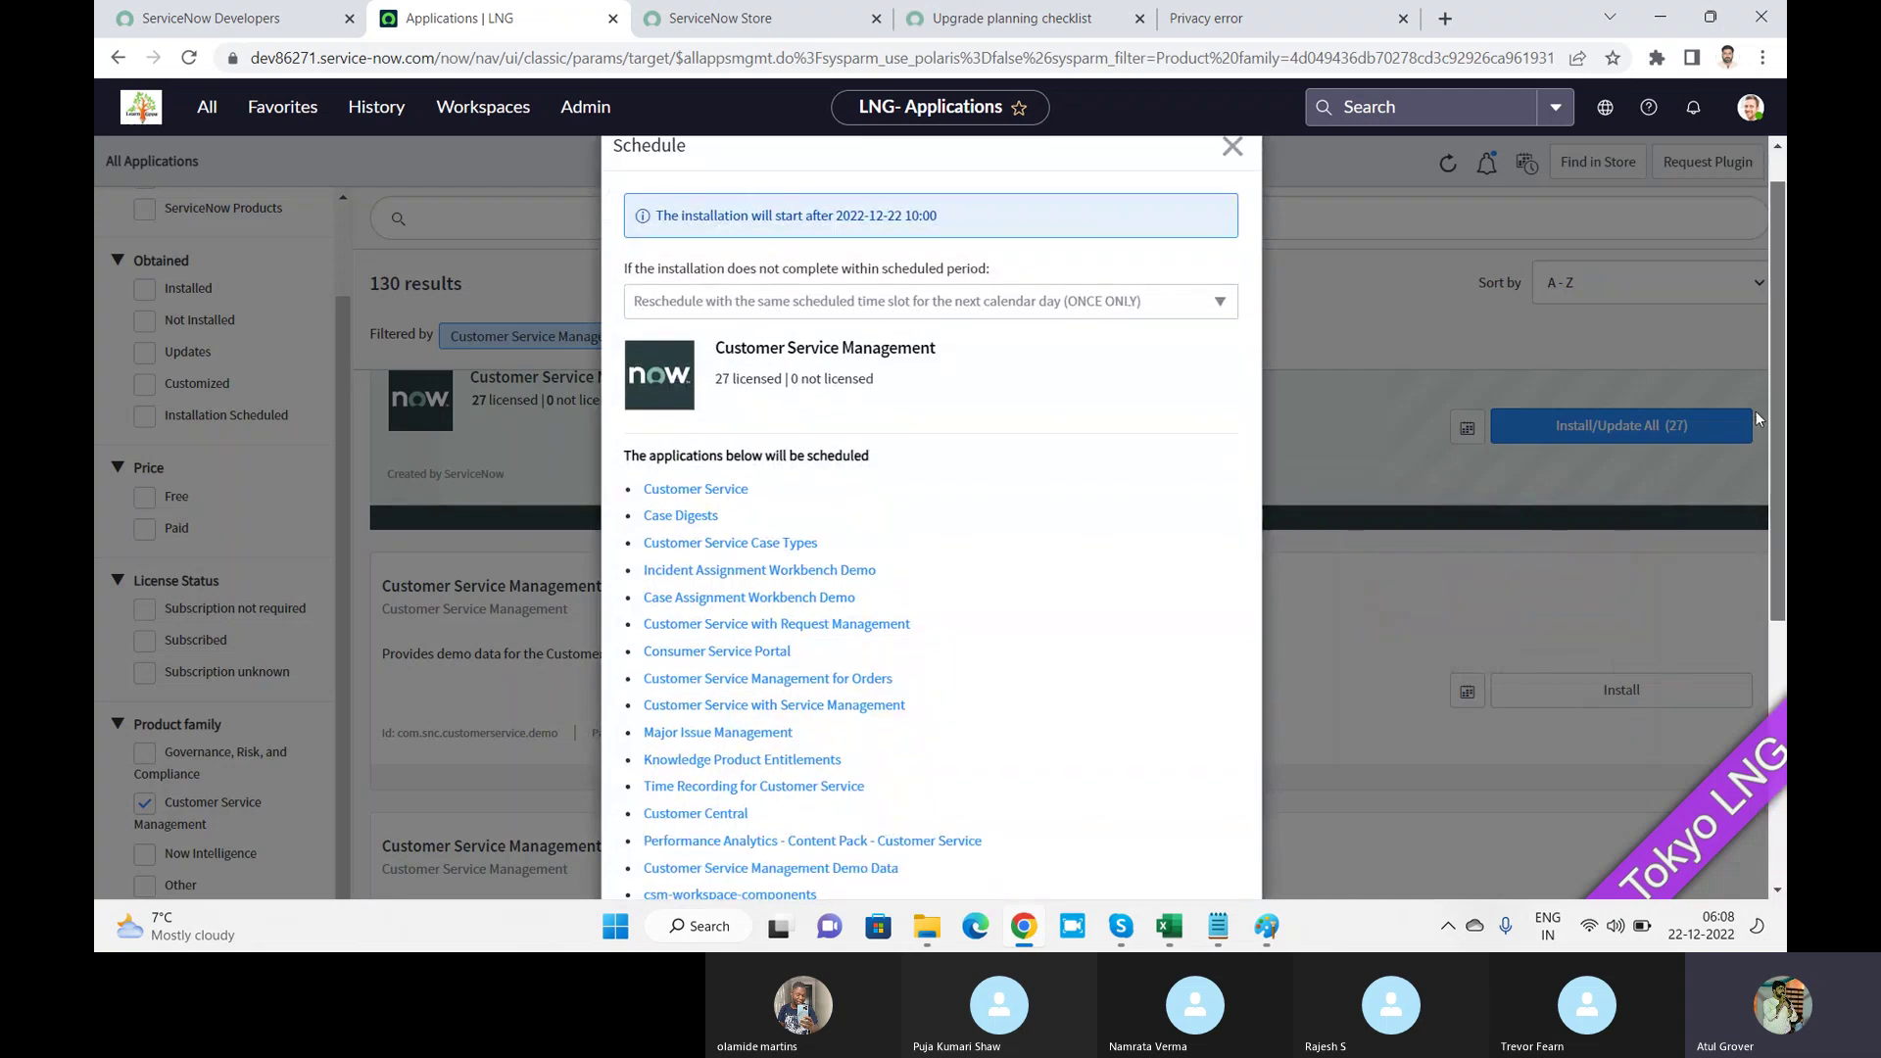
scroll(1754, 471, down, 5)
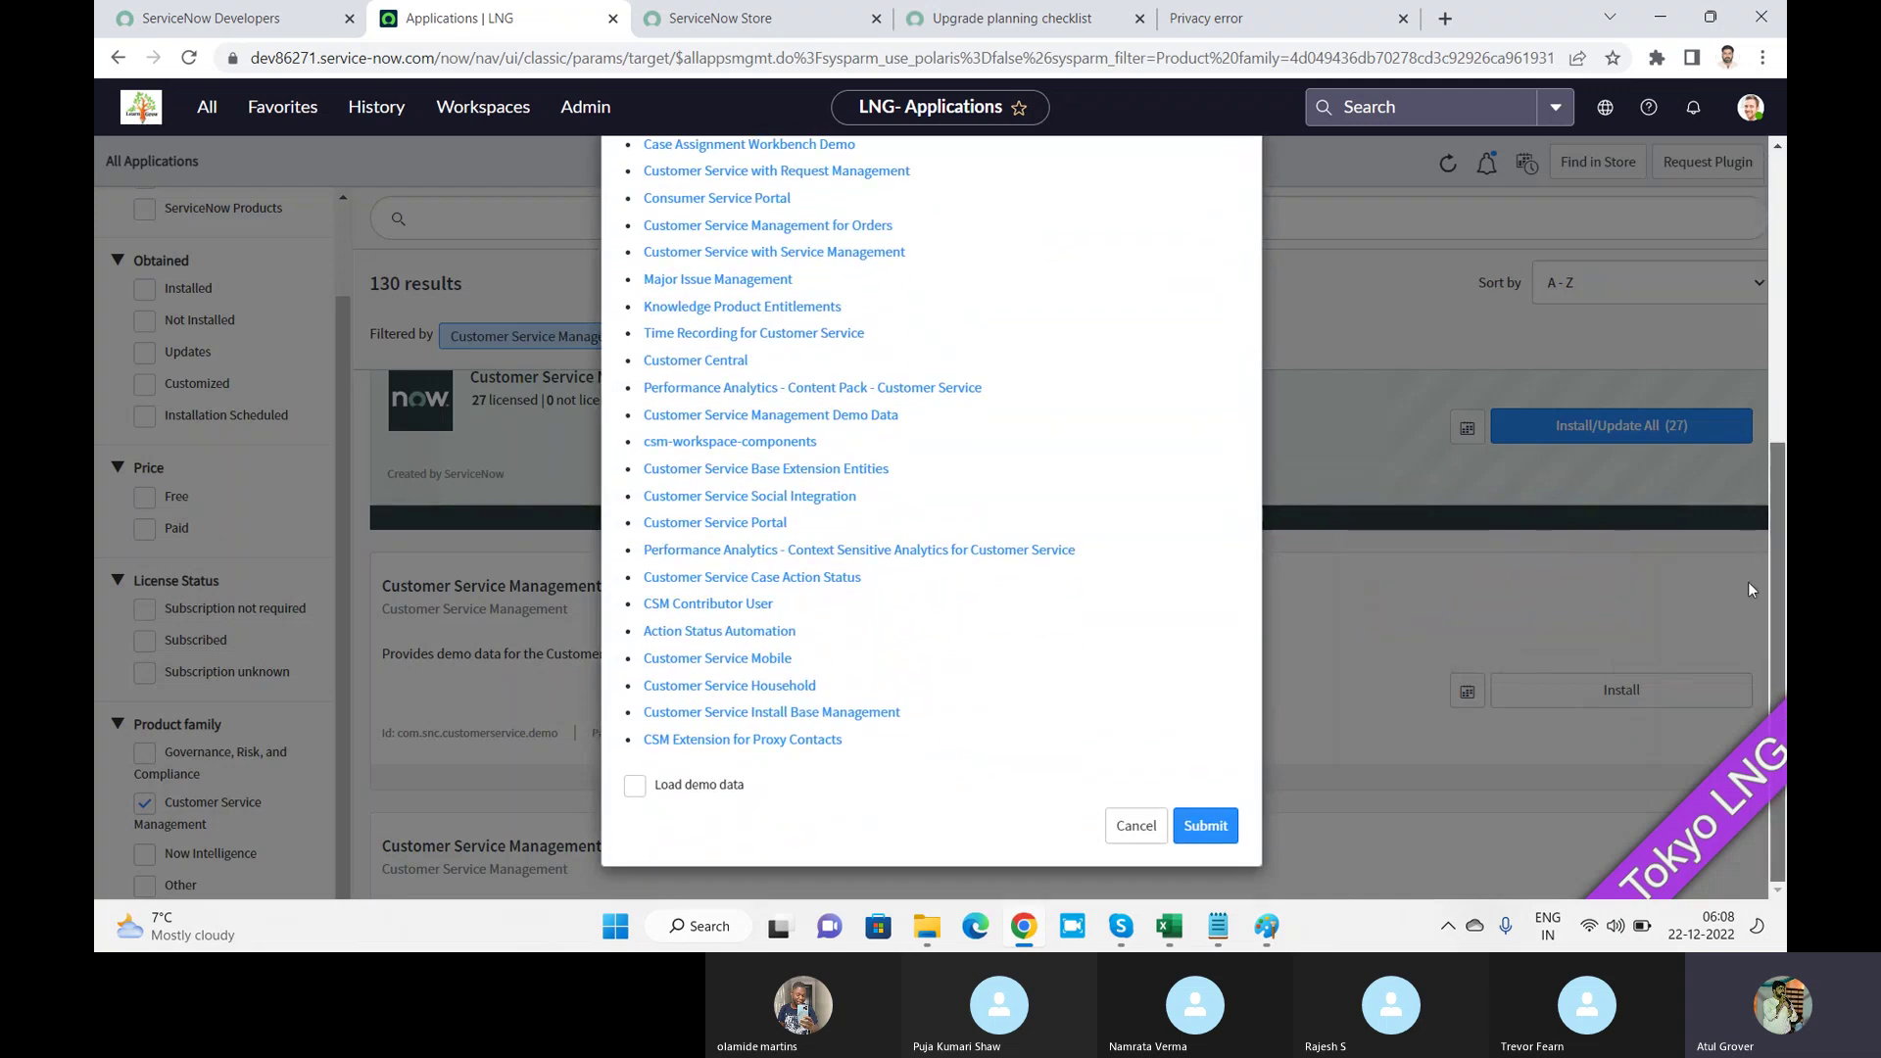
click(630, 794)
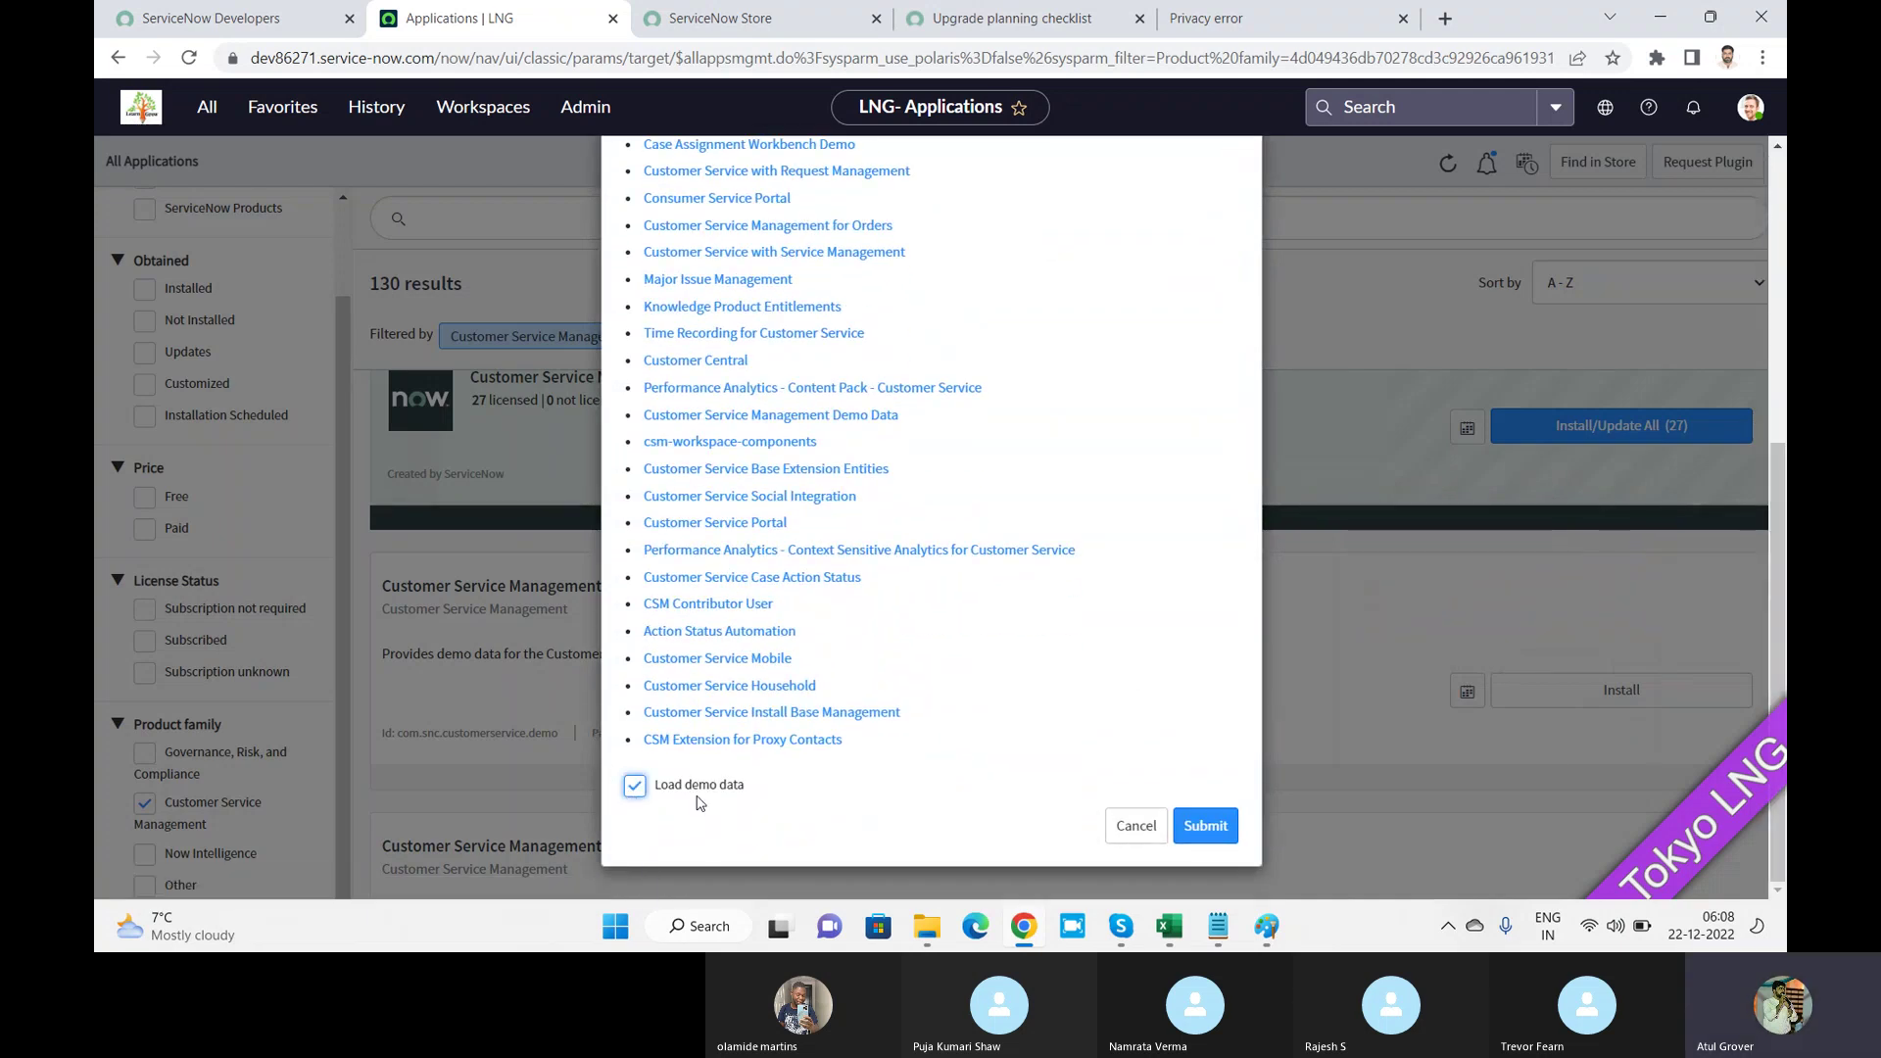
click(1207, 826)
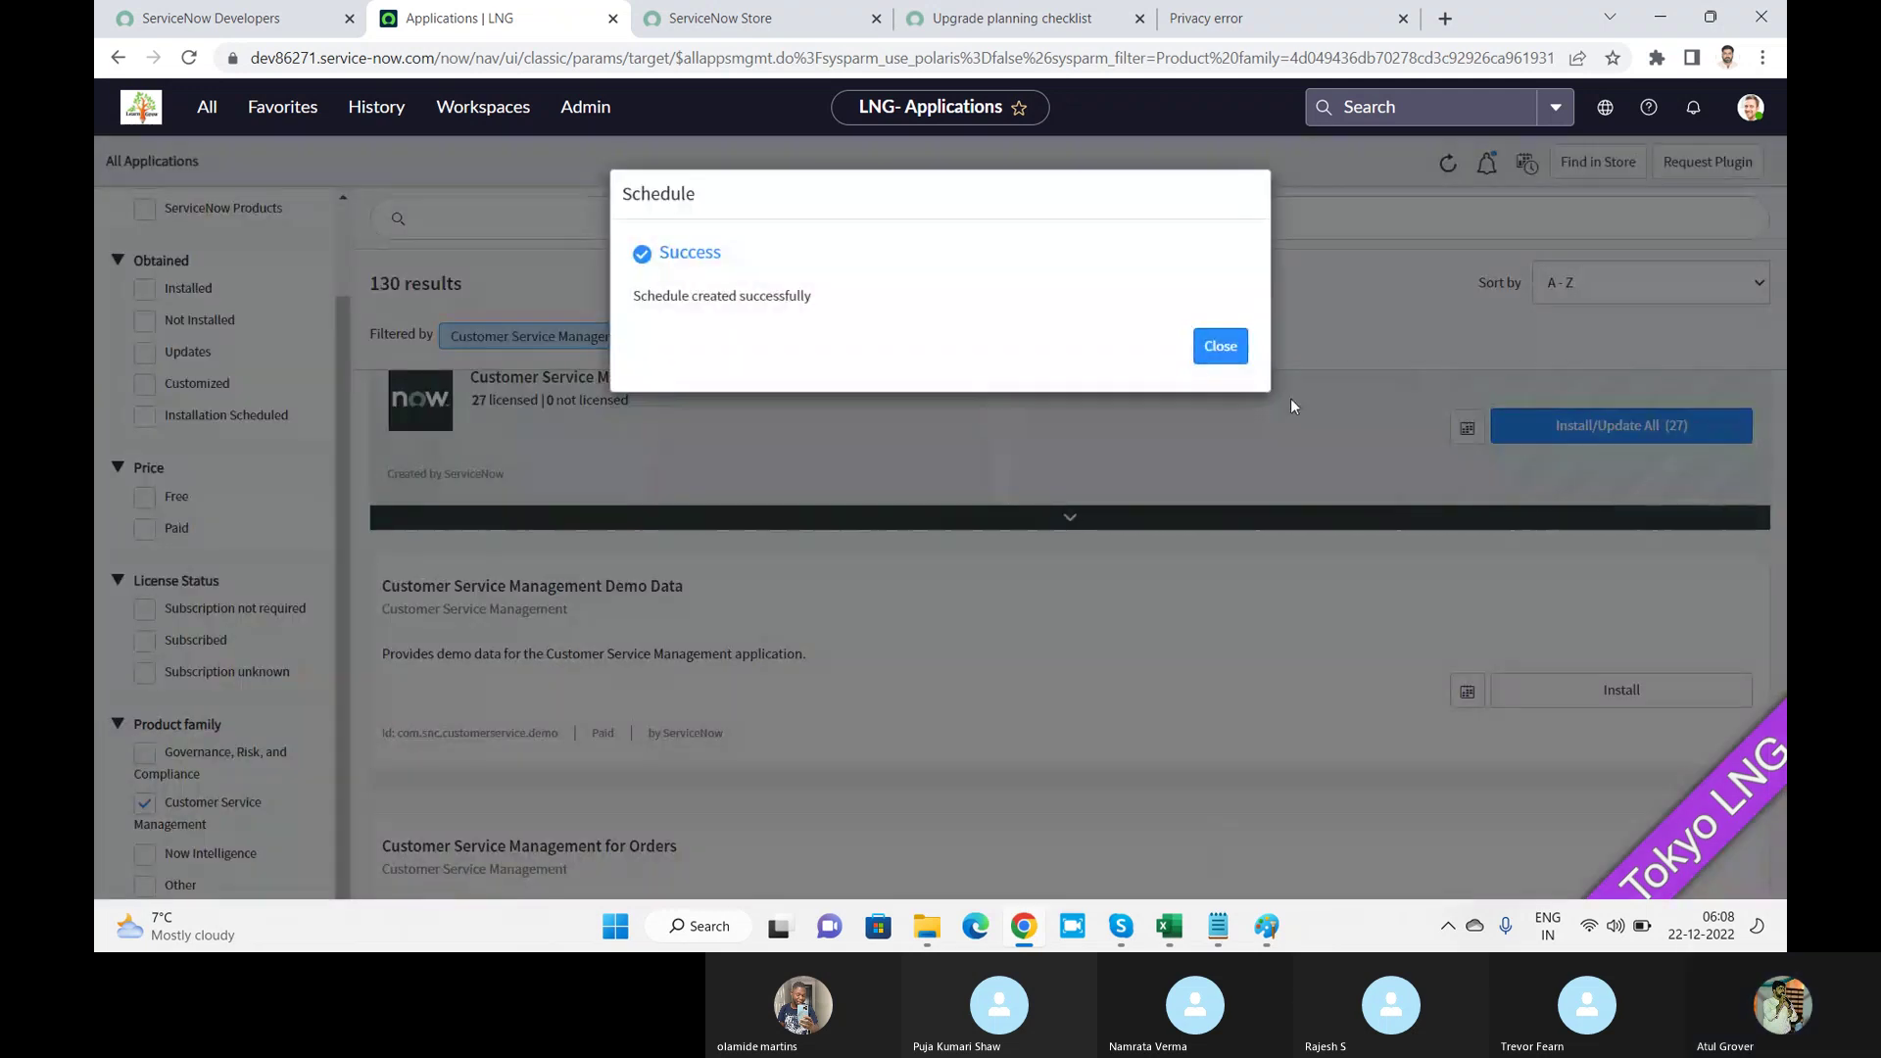
click(1211, 349)
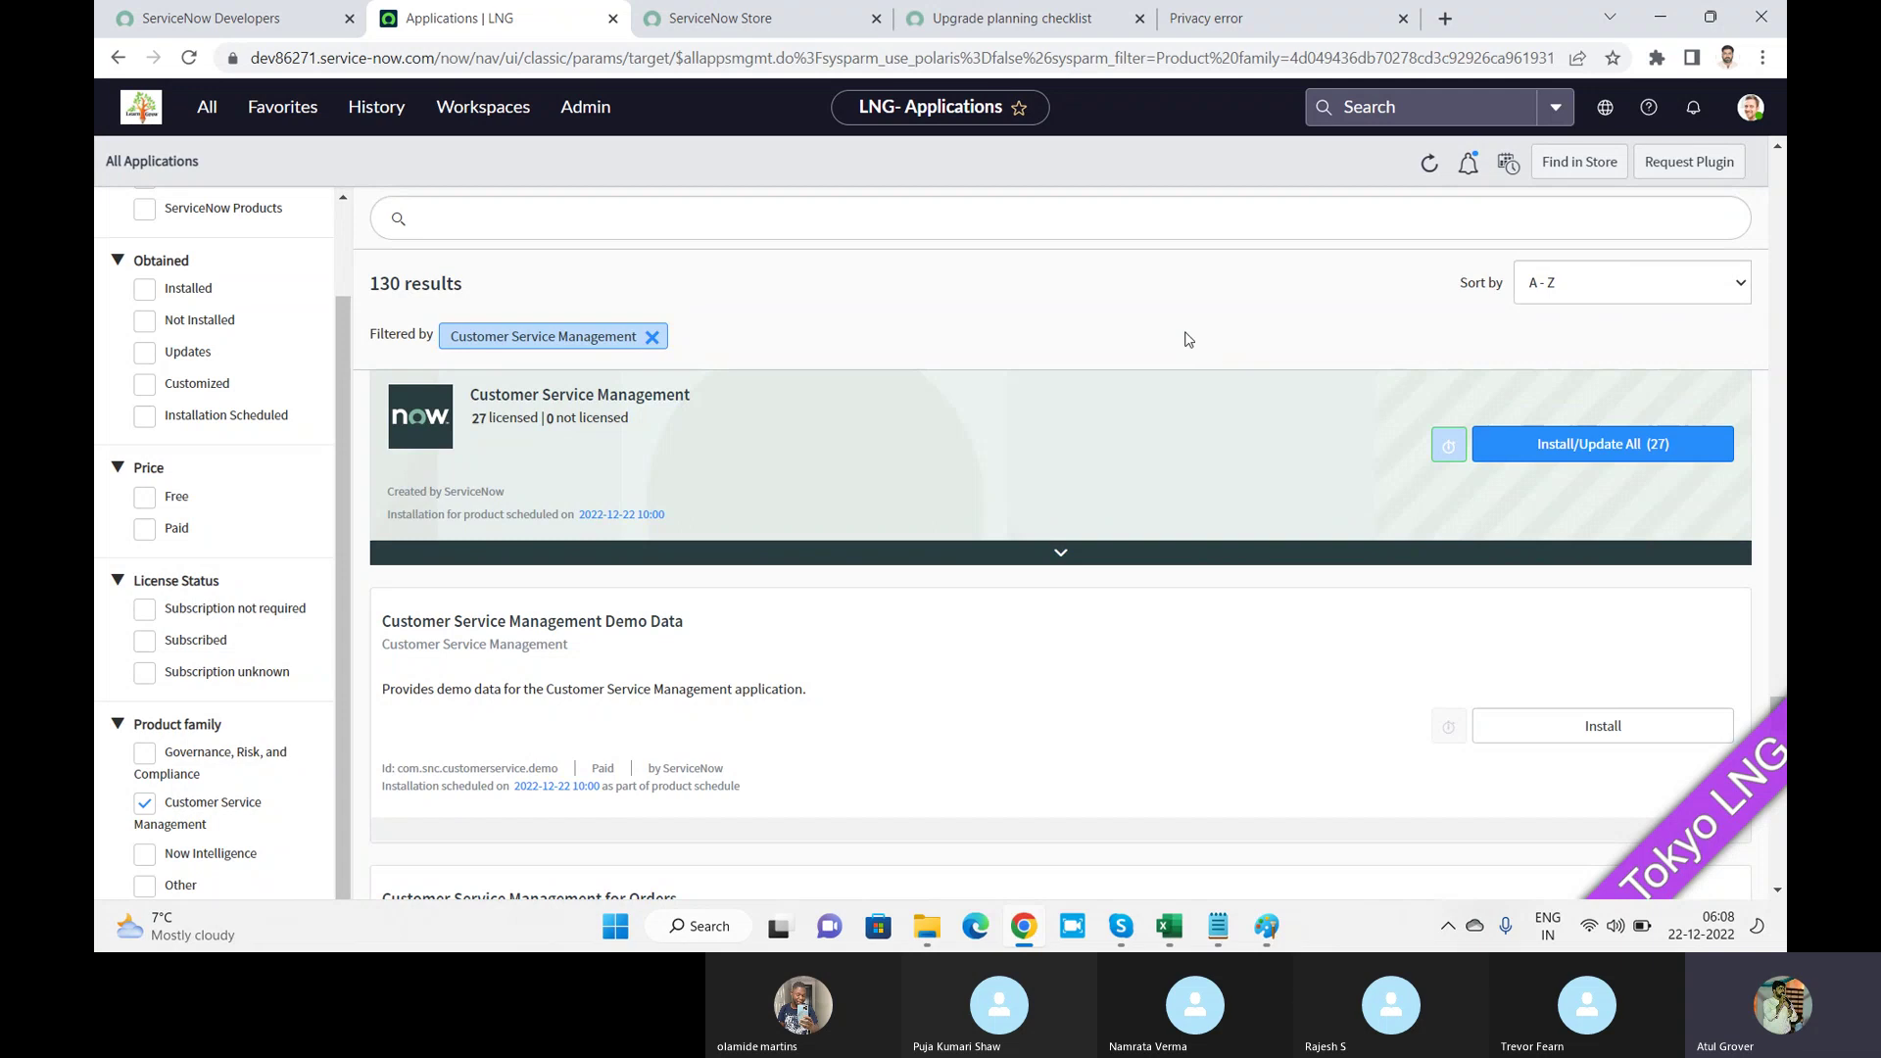
Step: Remove the Customer Service Management filter and search the applications for "agile 2.0"
click(651, 336)
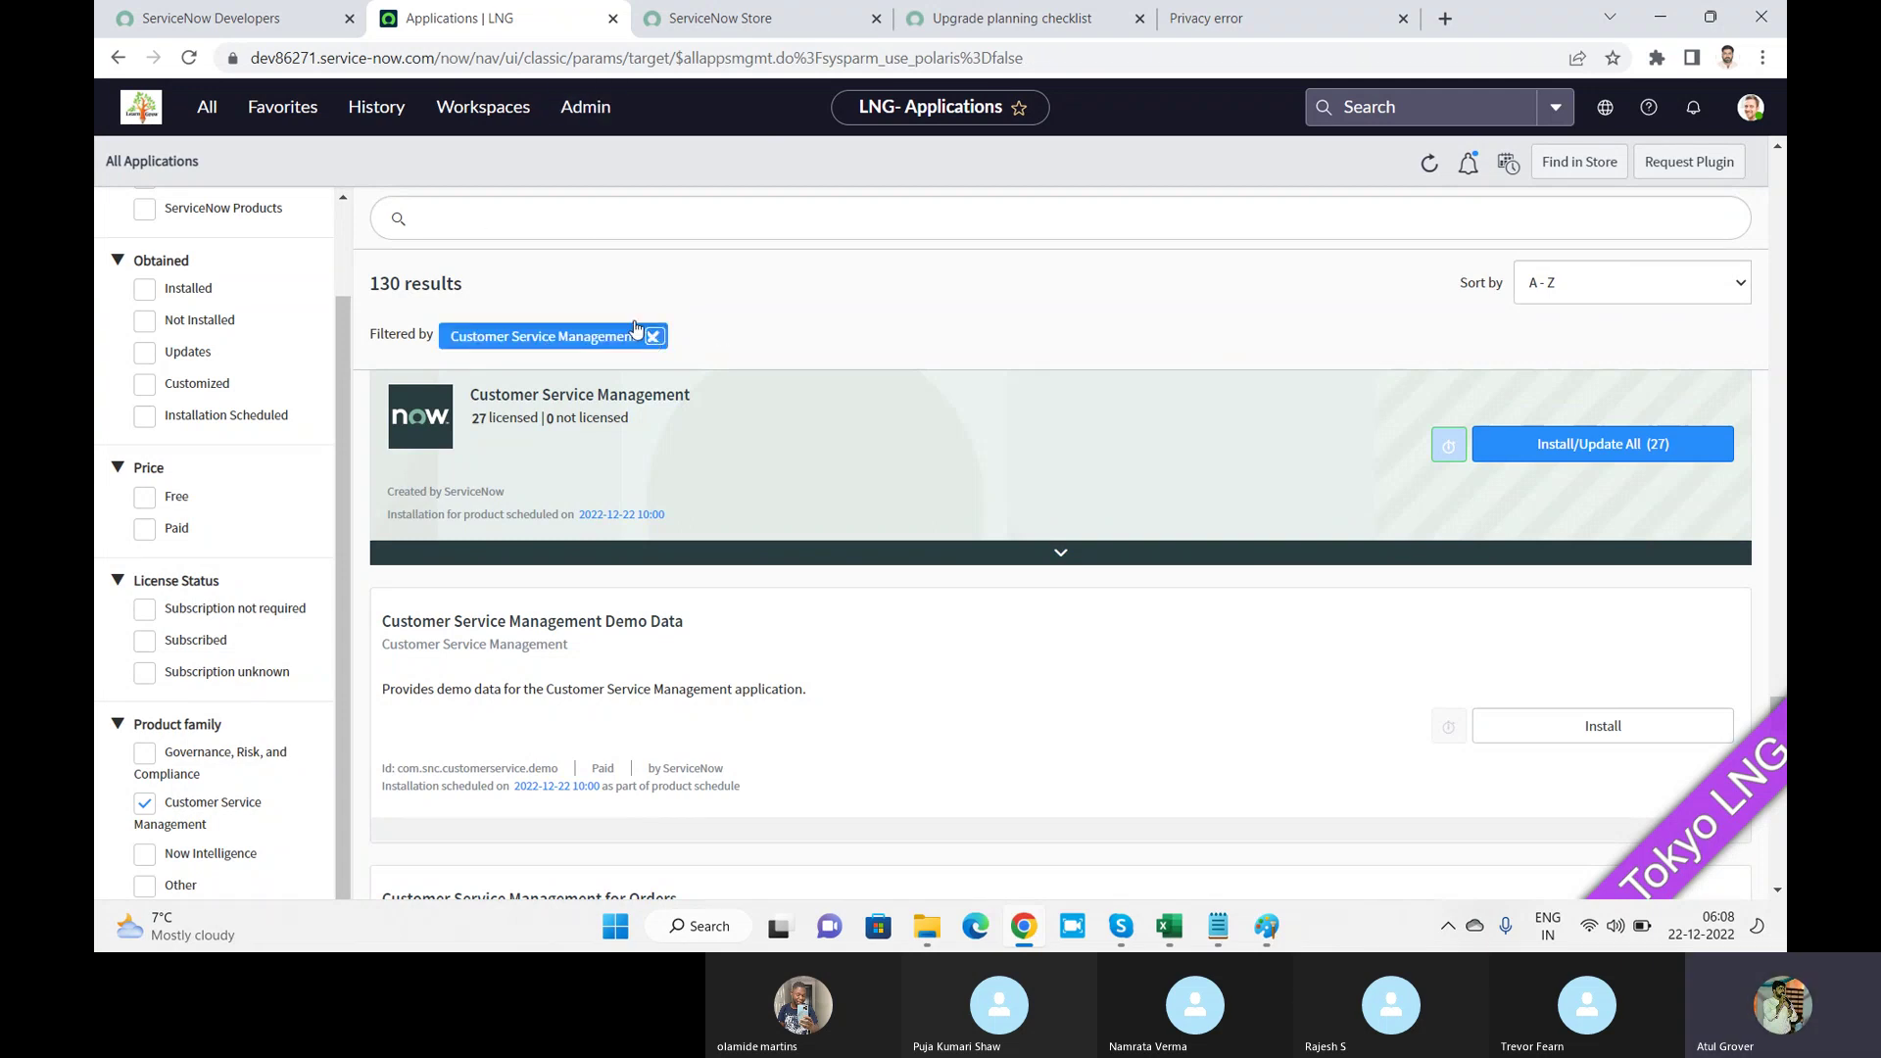
click(592, 222)
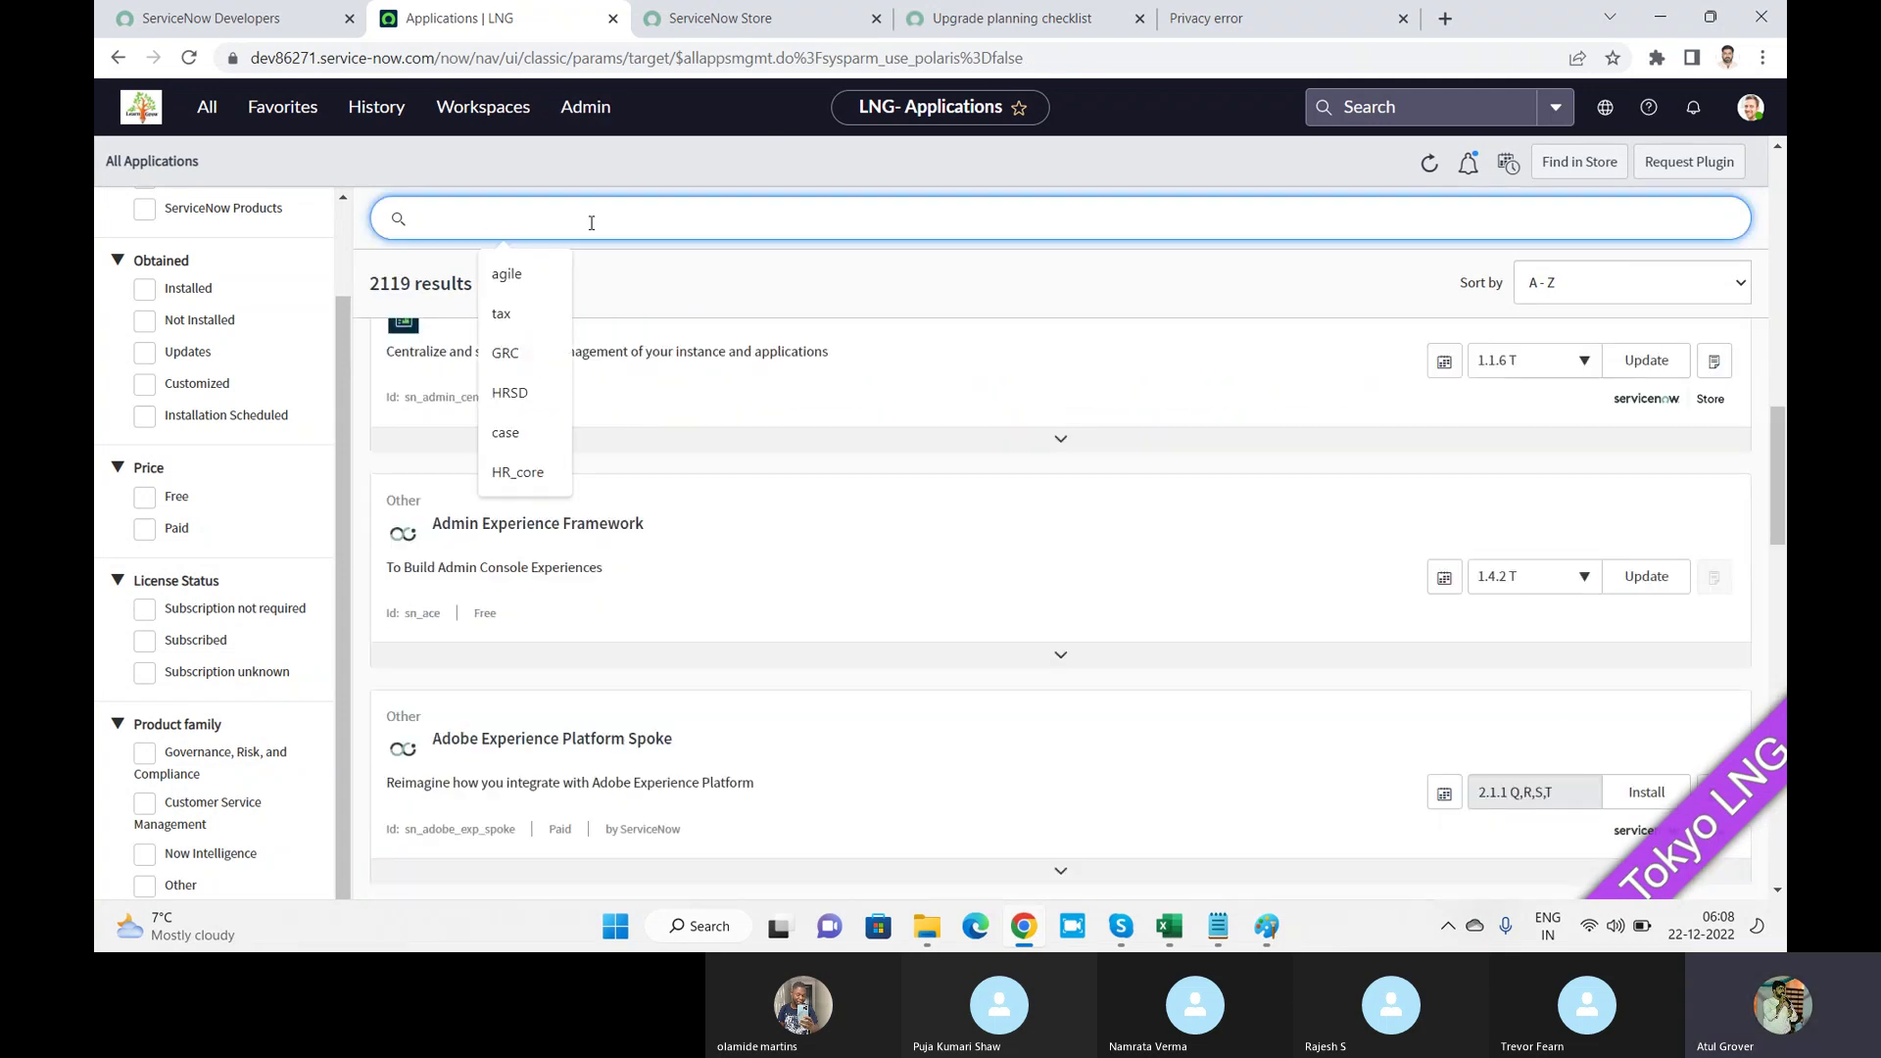
text(agile)
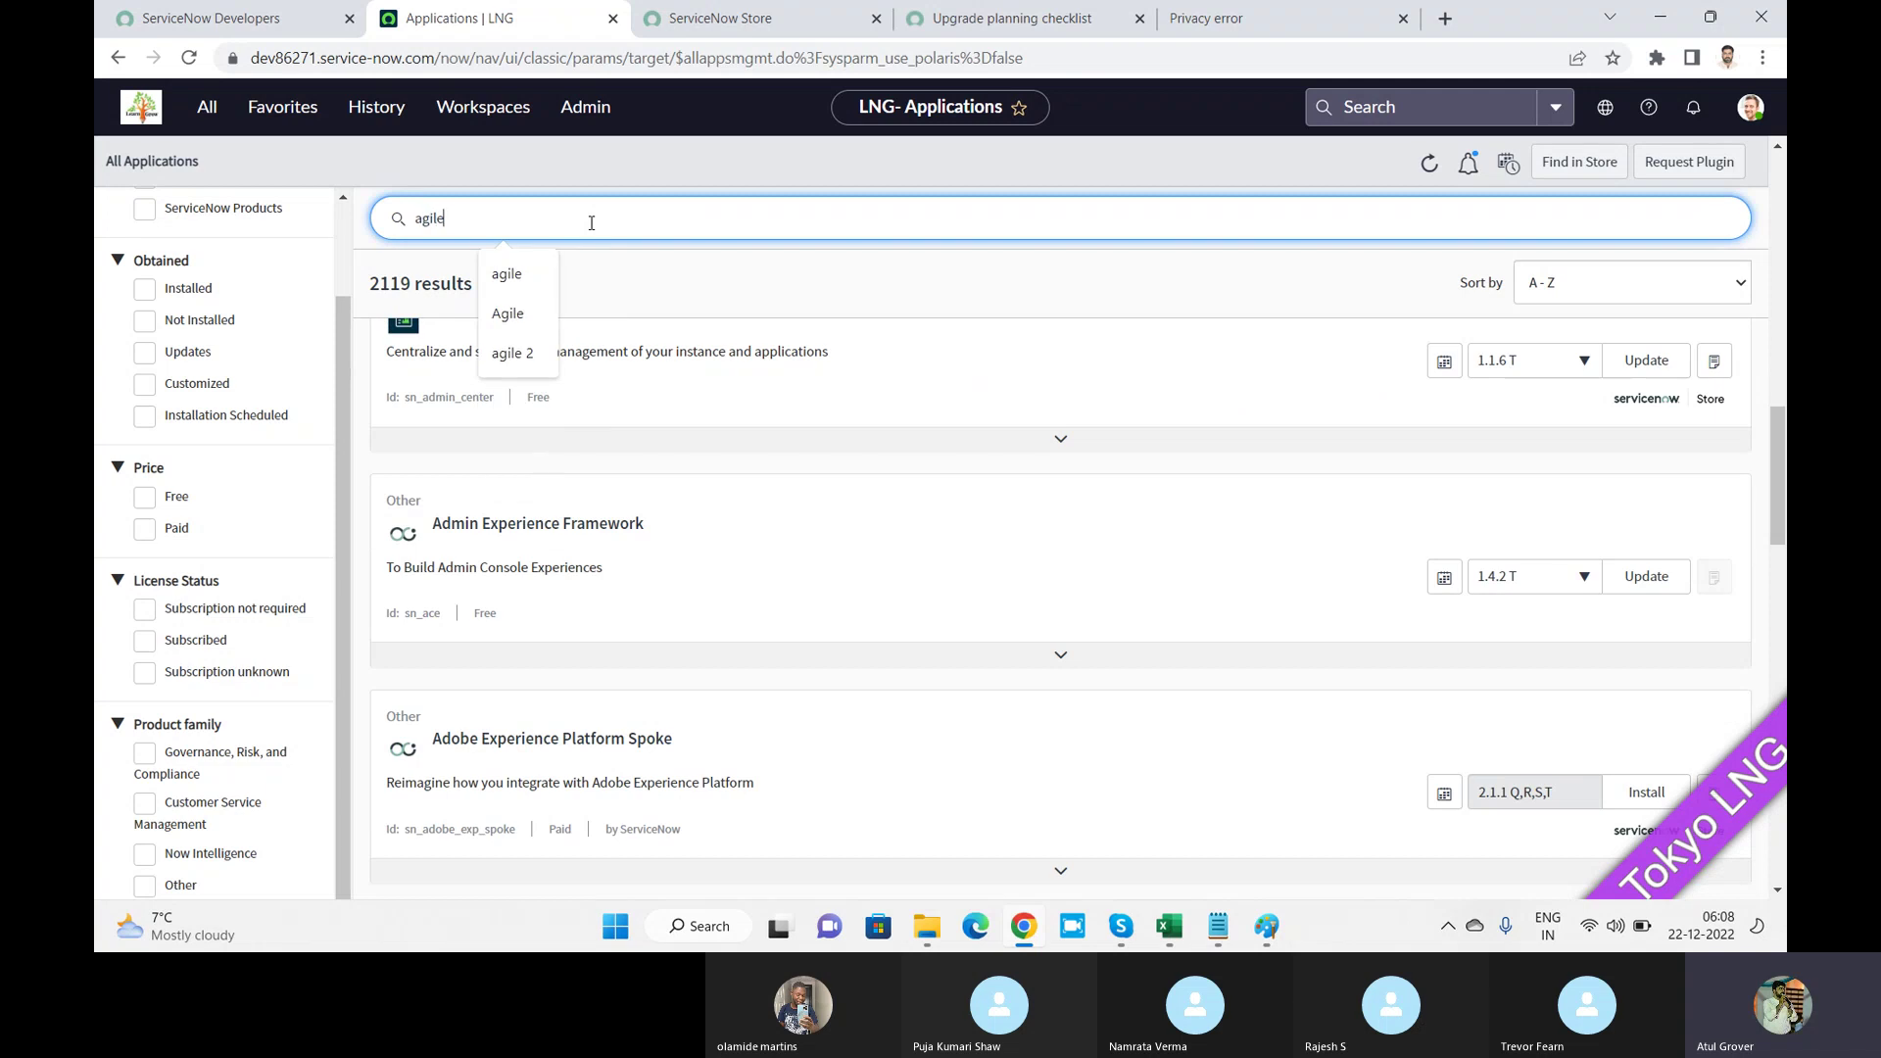
key(Return)
text(2.0)
key(Return)
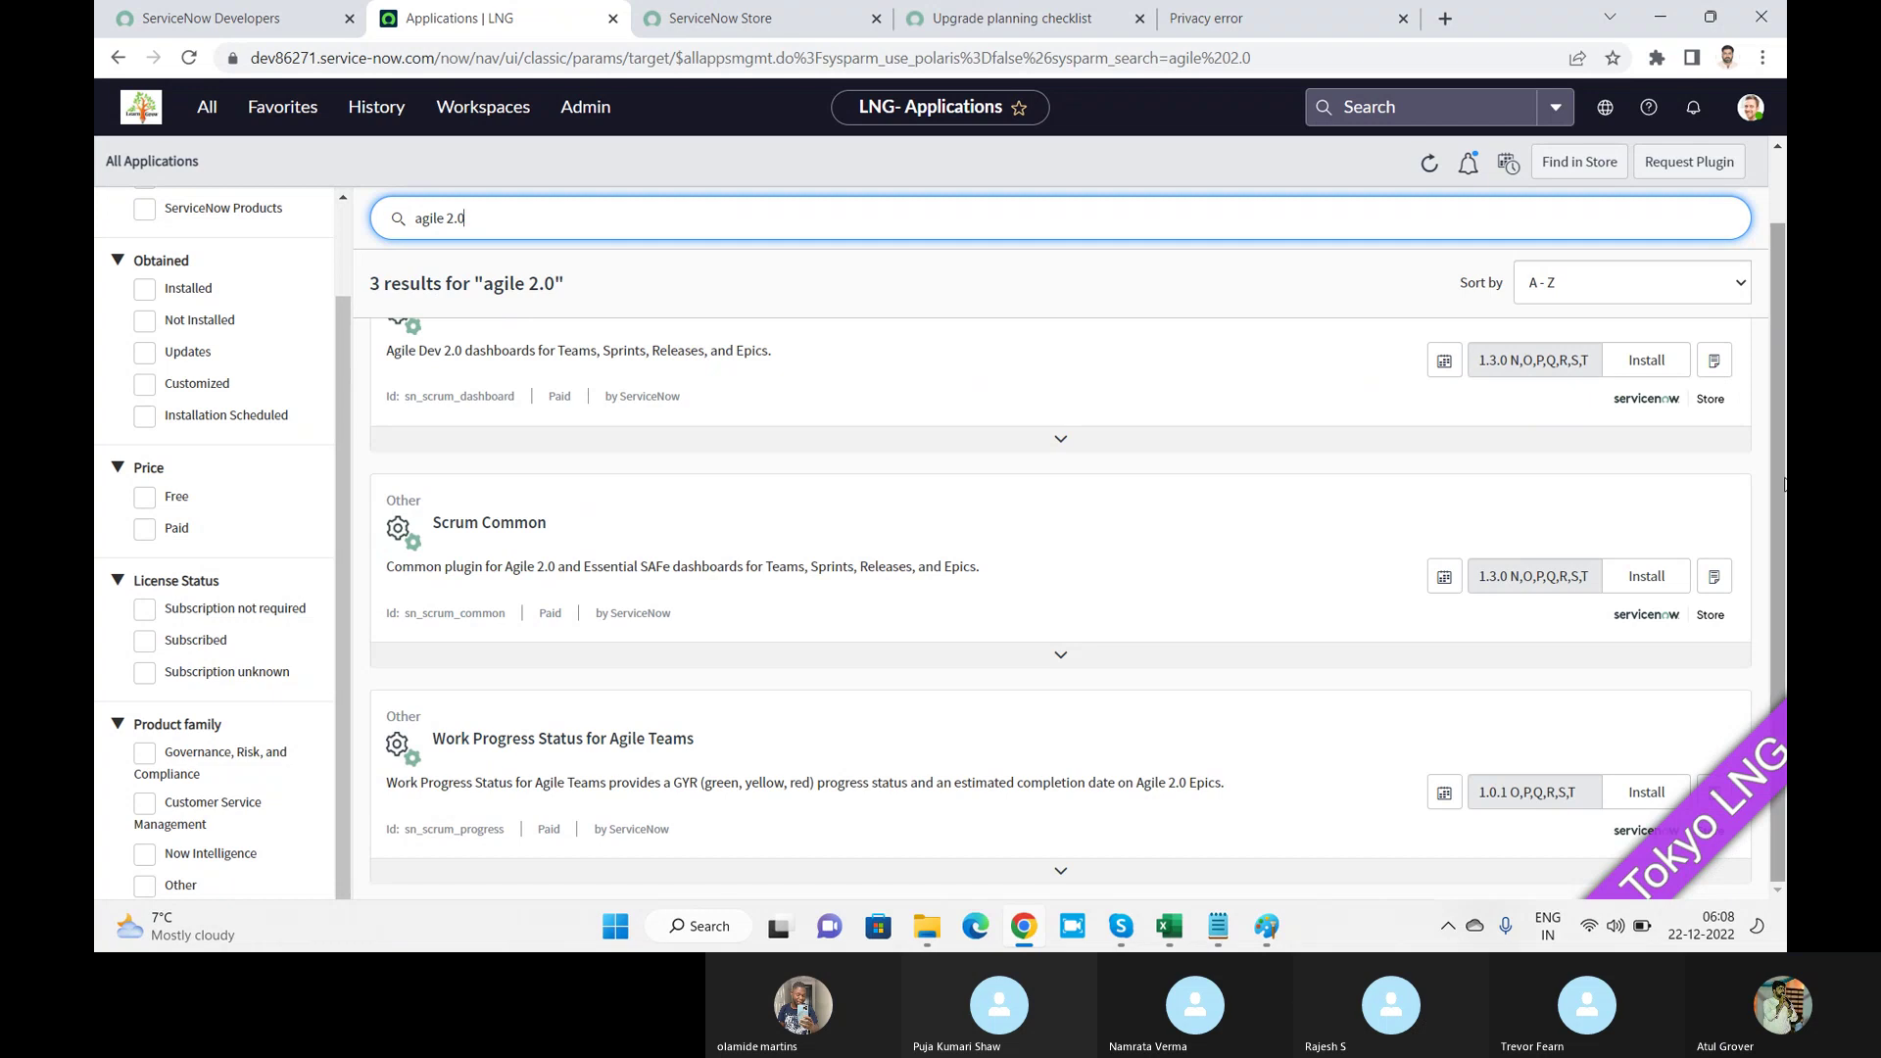
drag(1778, 479, 1773, 431)
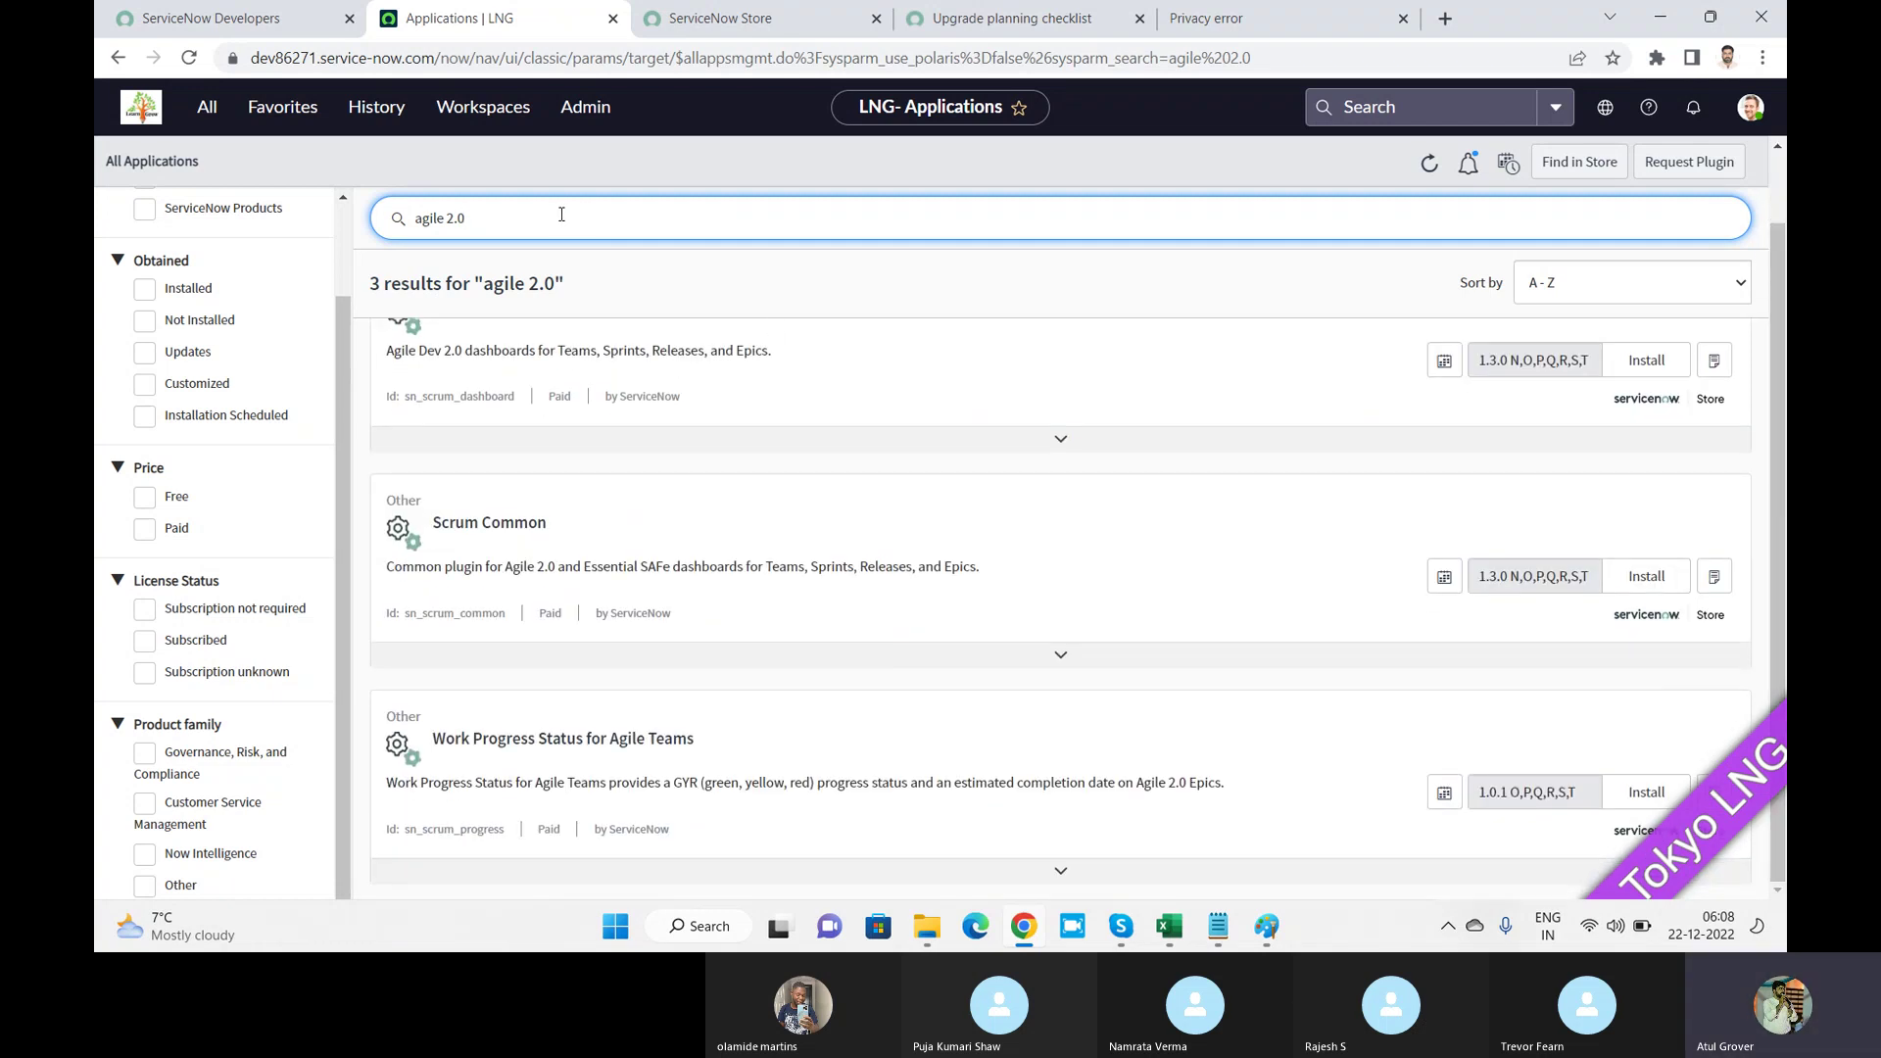
Step: Search the navigation menu for "Agile" and return to the applications list
click(206, 106)
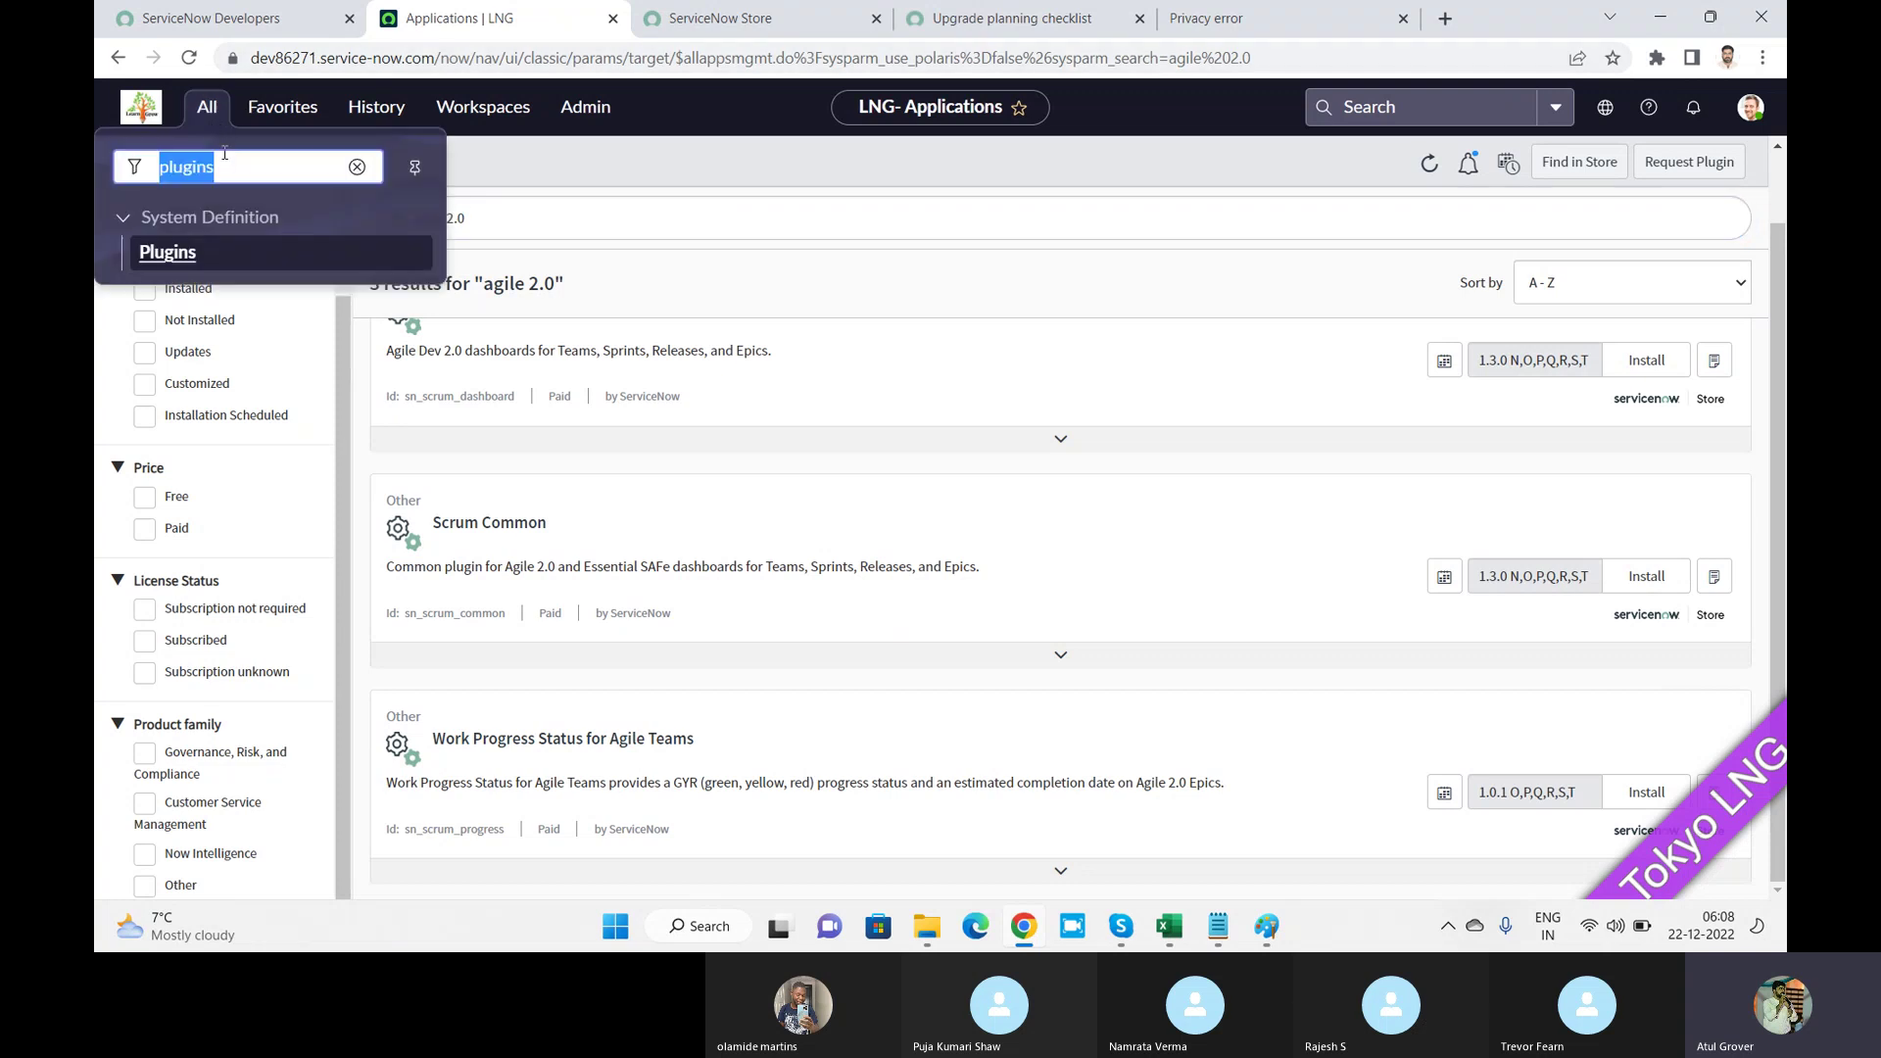
click(224, 159)
text(agile)
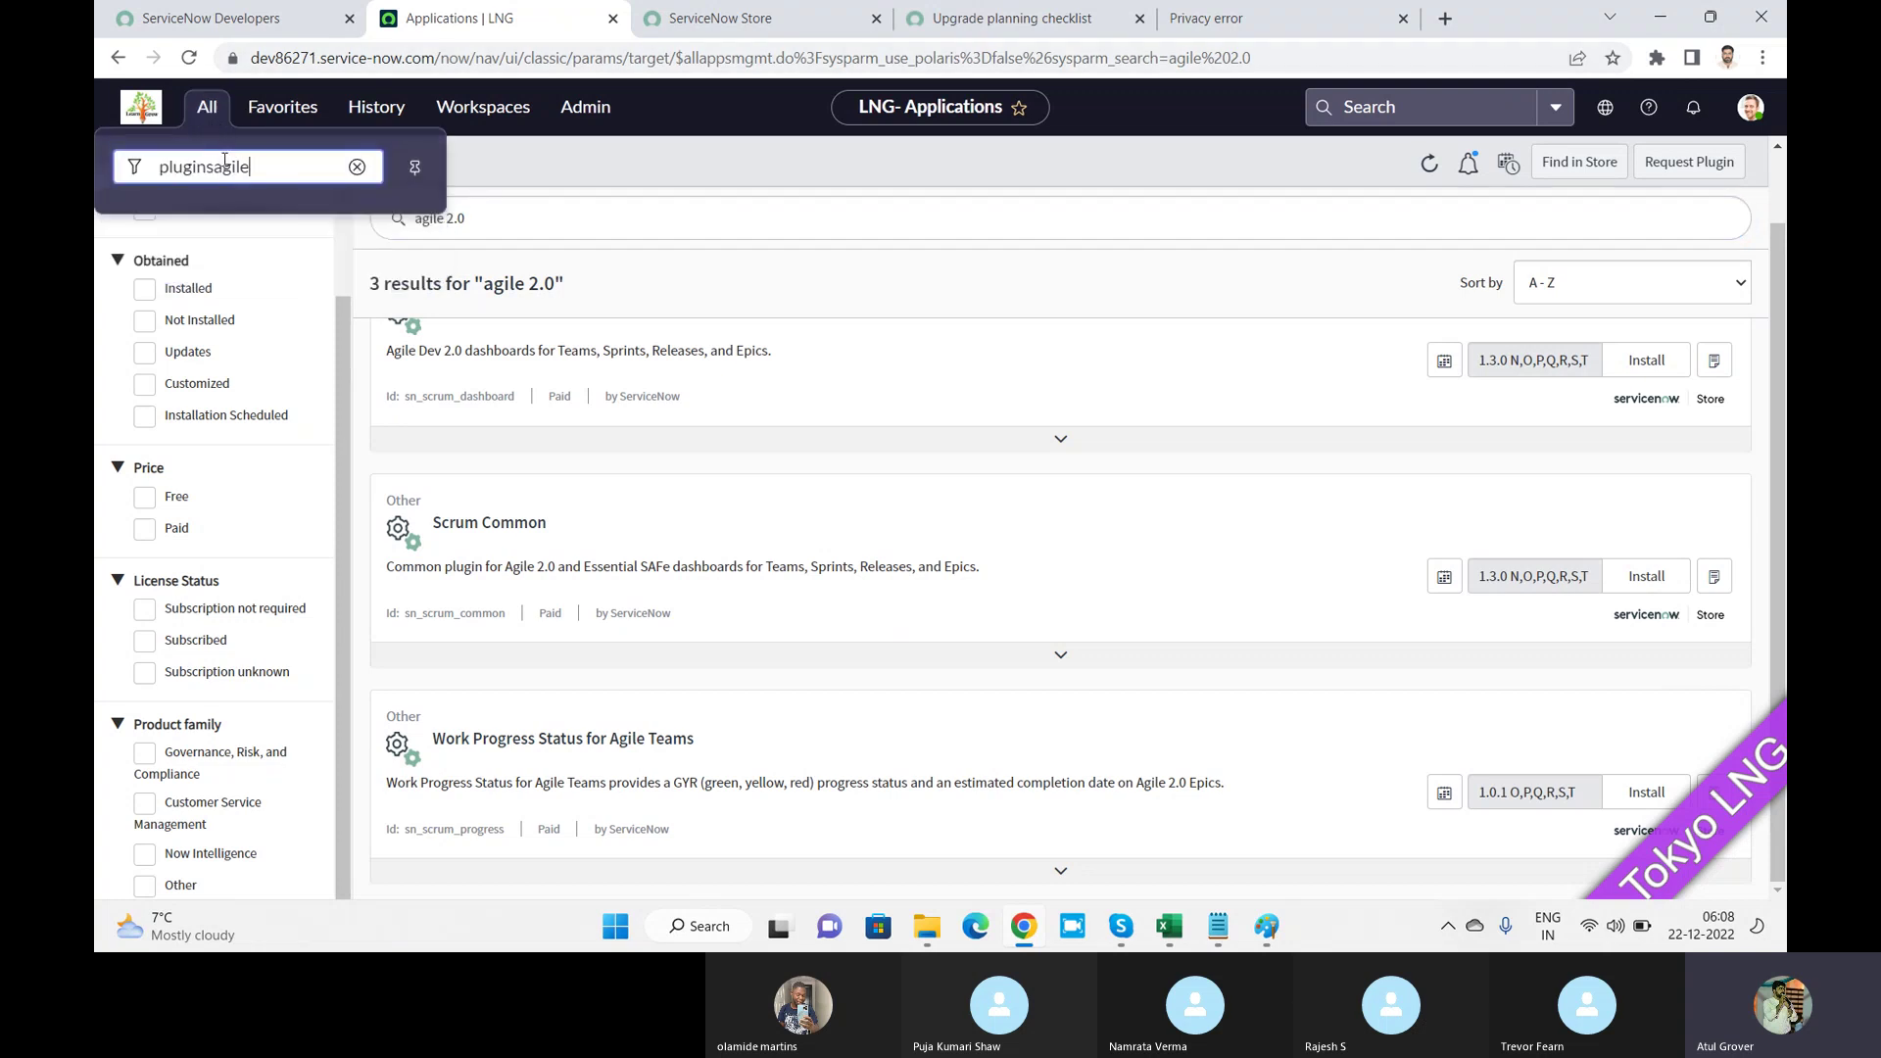
key(BackSpace)
key(BackSpace)
key(BackSpace)
key(BackSpace)
key(BackSpace)
key(BackSpace)
key(BackSpace)
key(BackSpace)
key(BackSpace)
key(BackSpace)
key(BackSpace)
key(BackSpace)
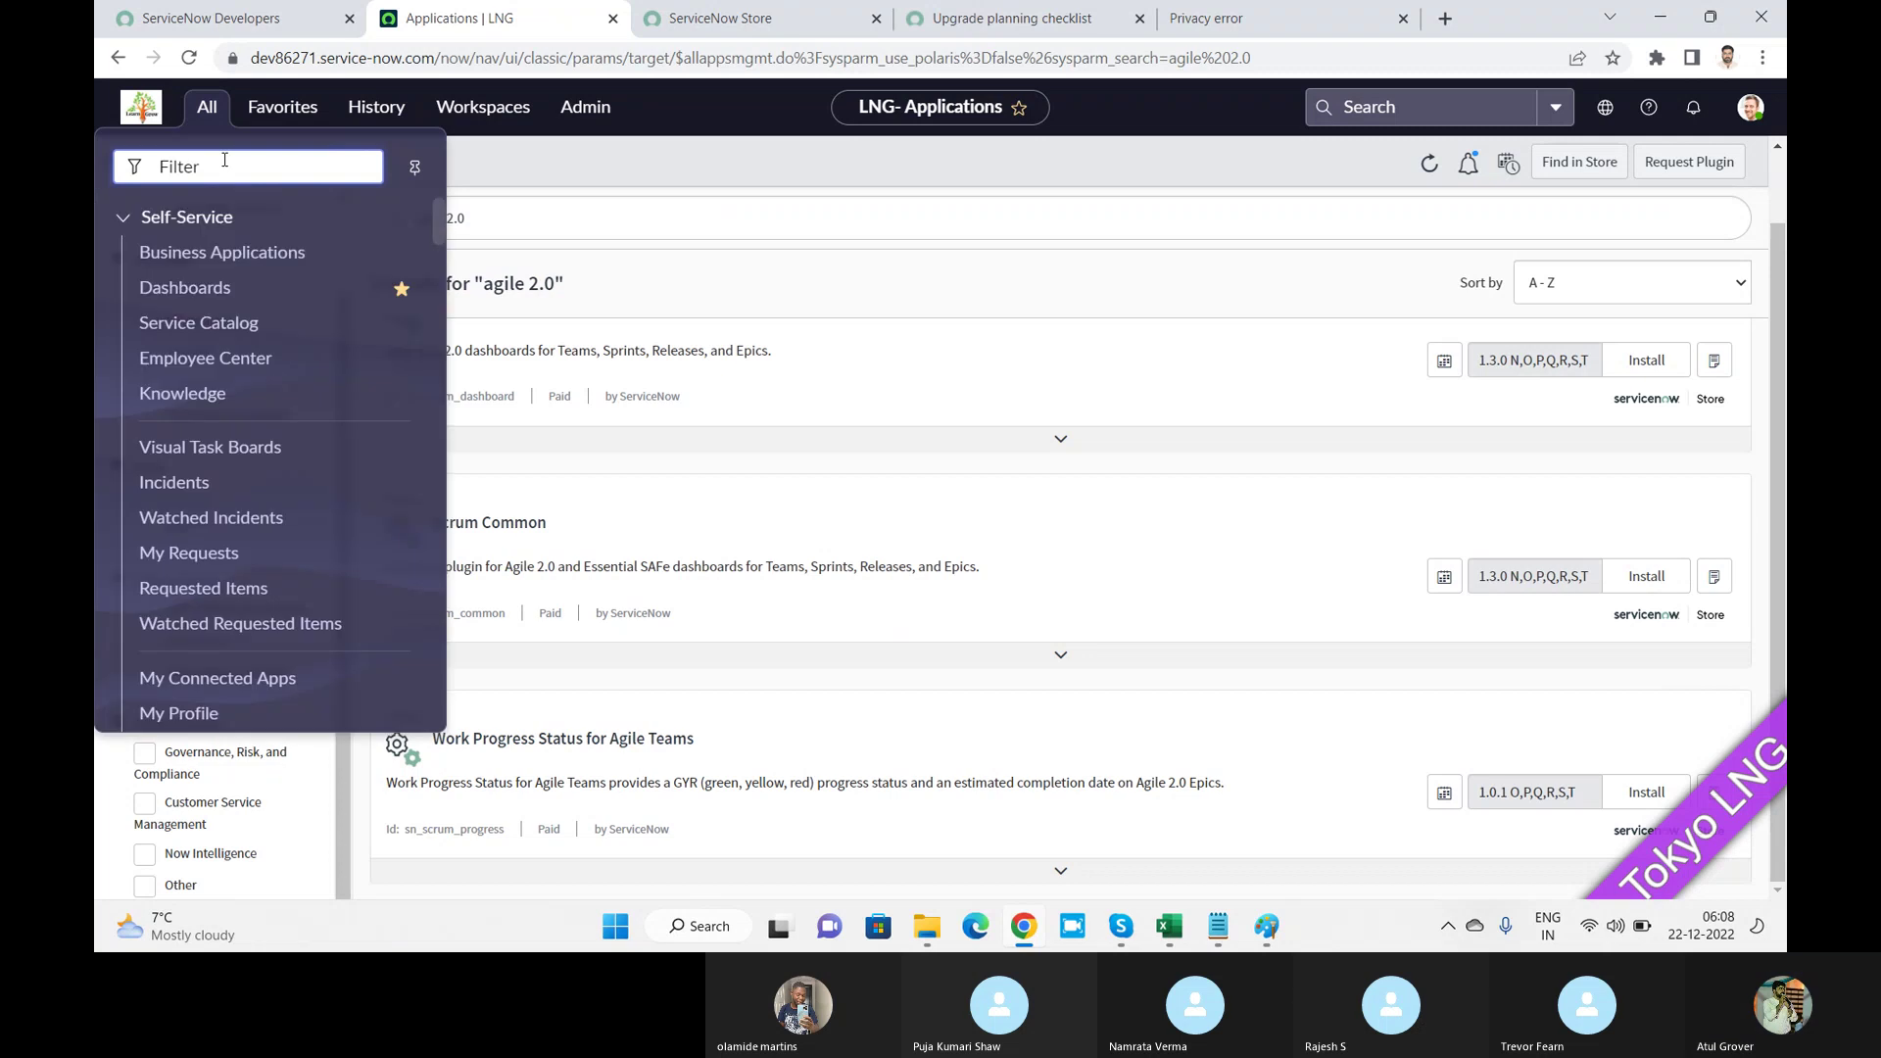
text(Agile)
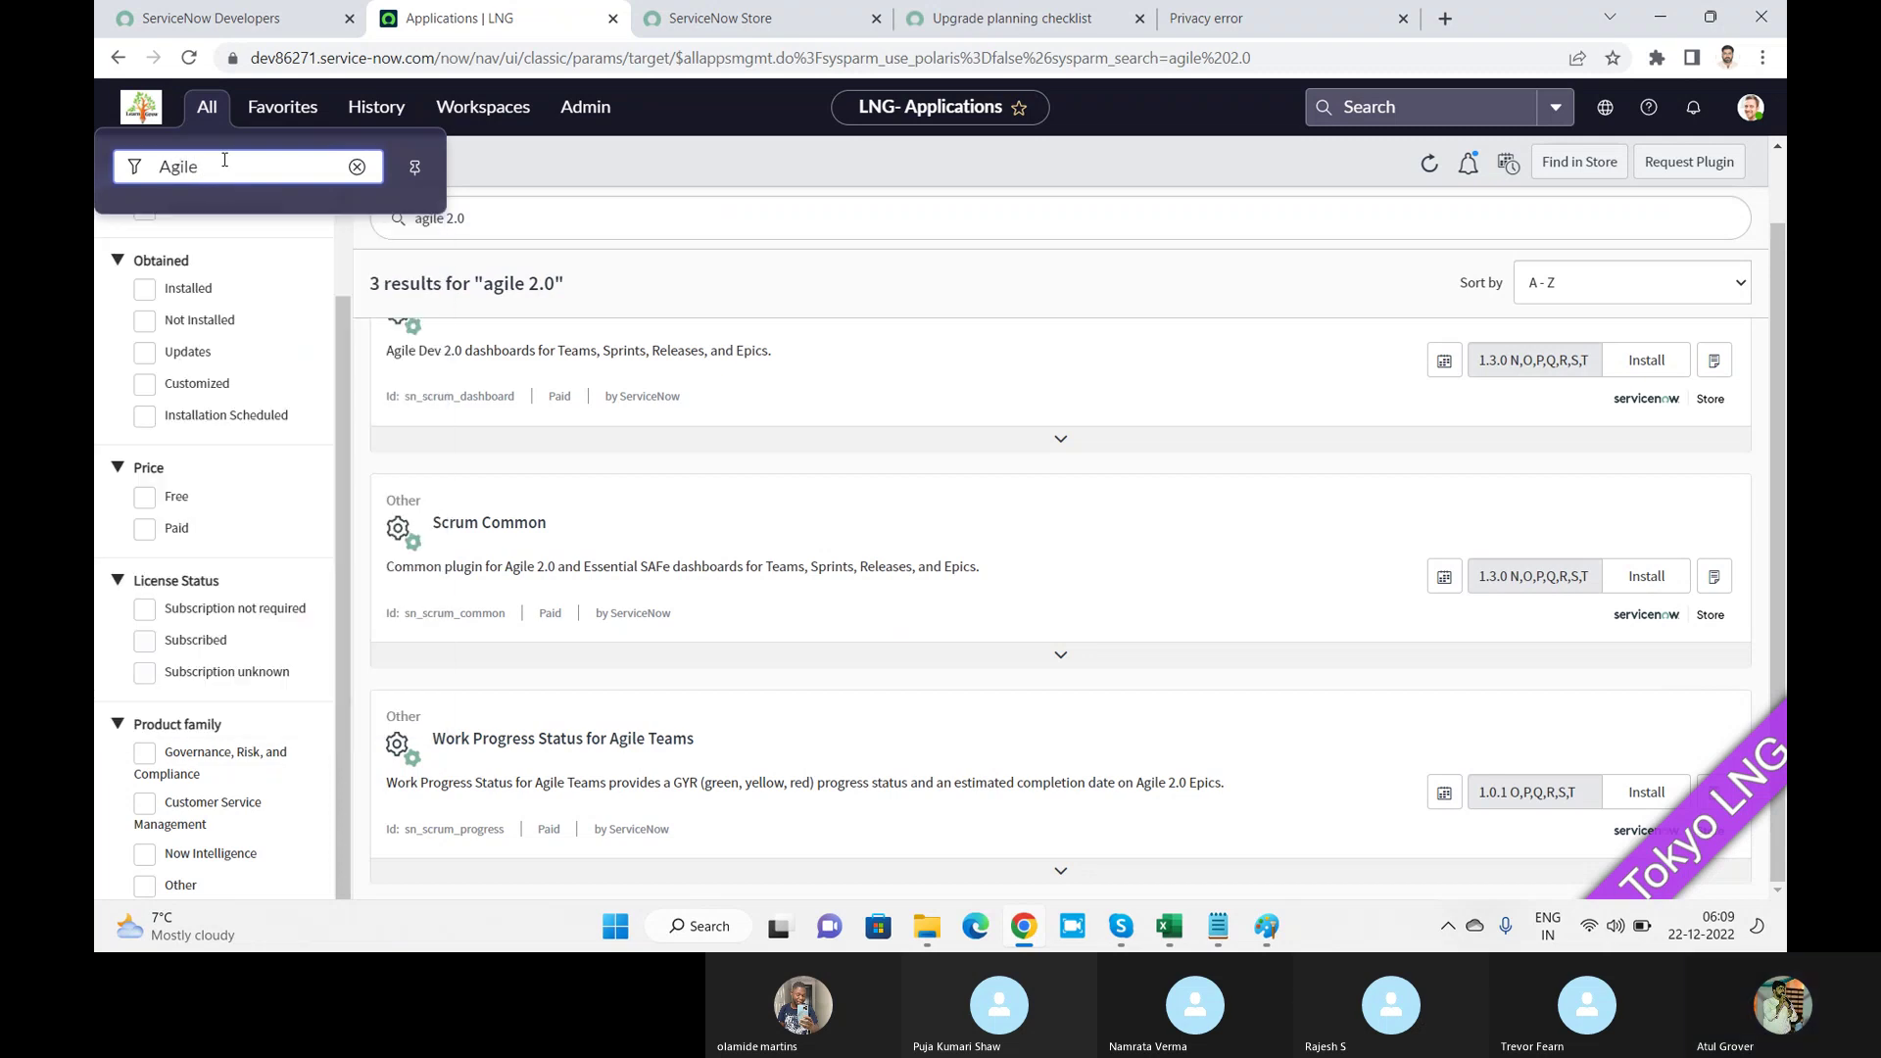
click(531, 229)
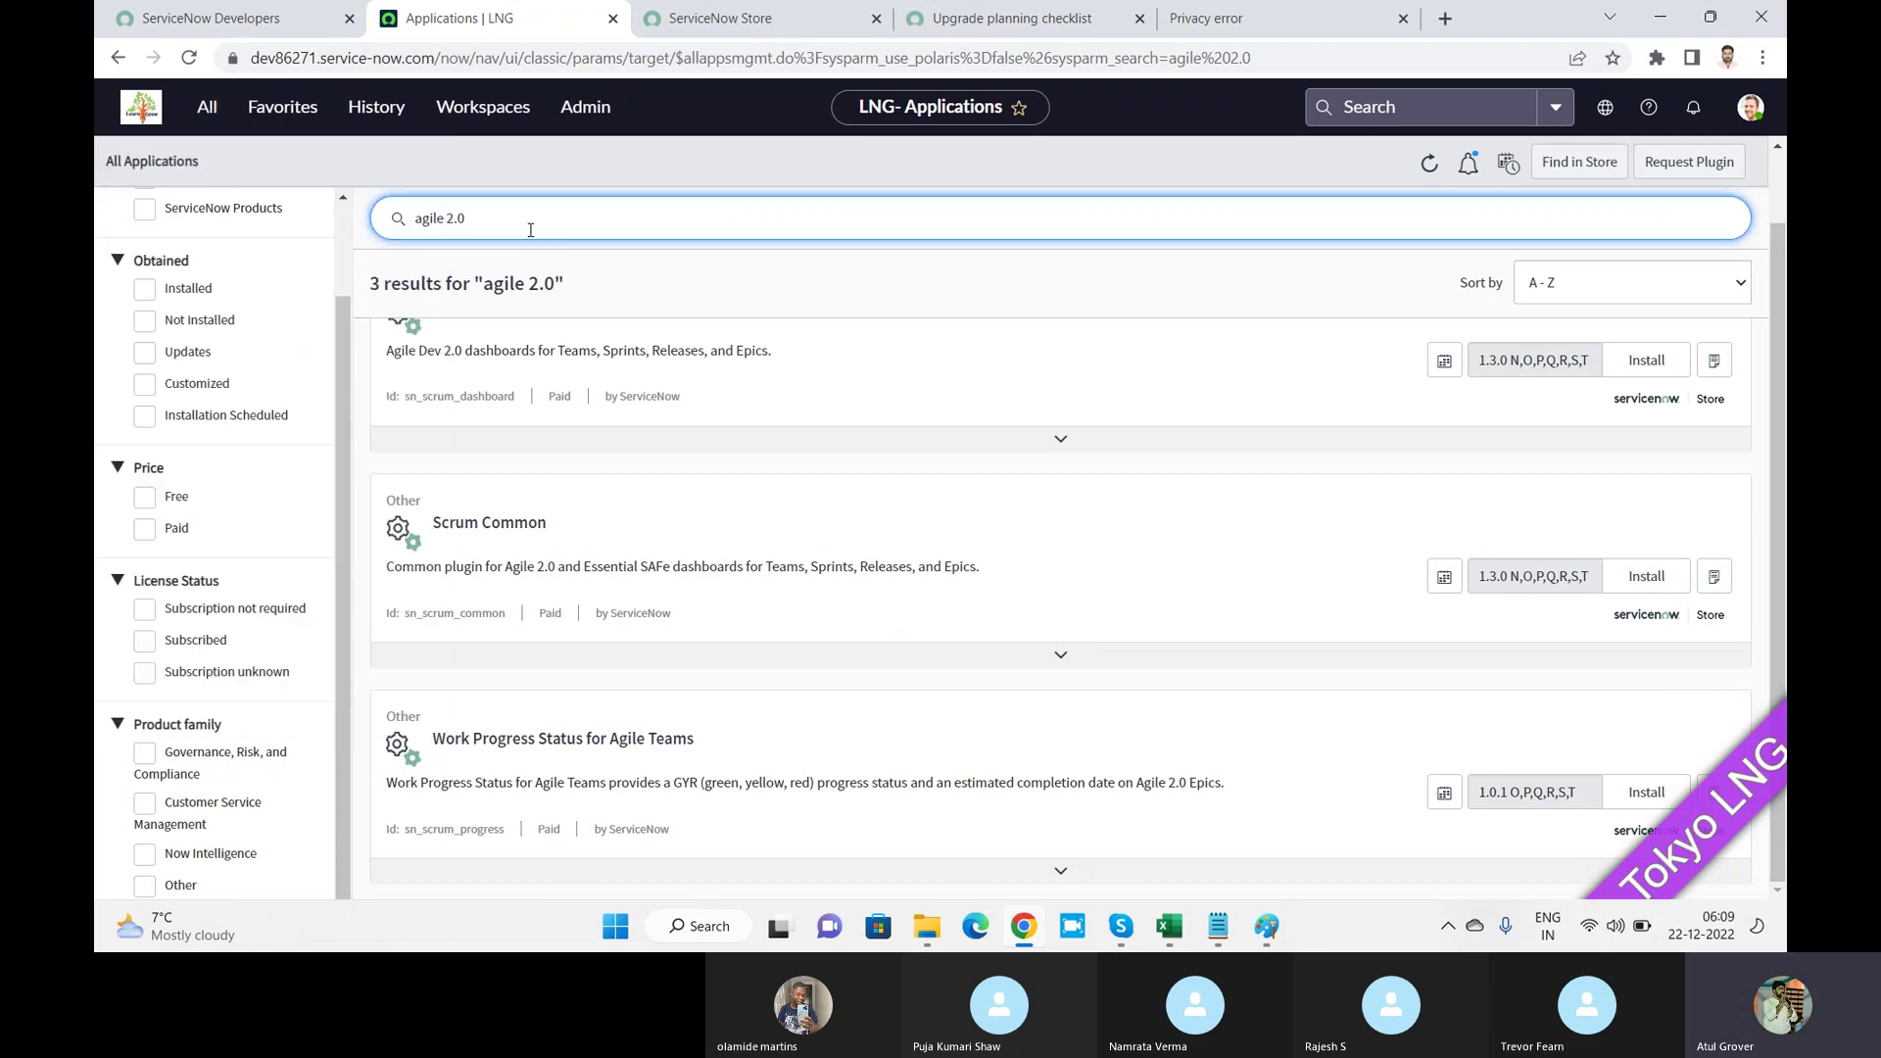
key(BackSpace)
key(BackSpace)
key(BackSpace)
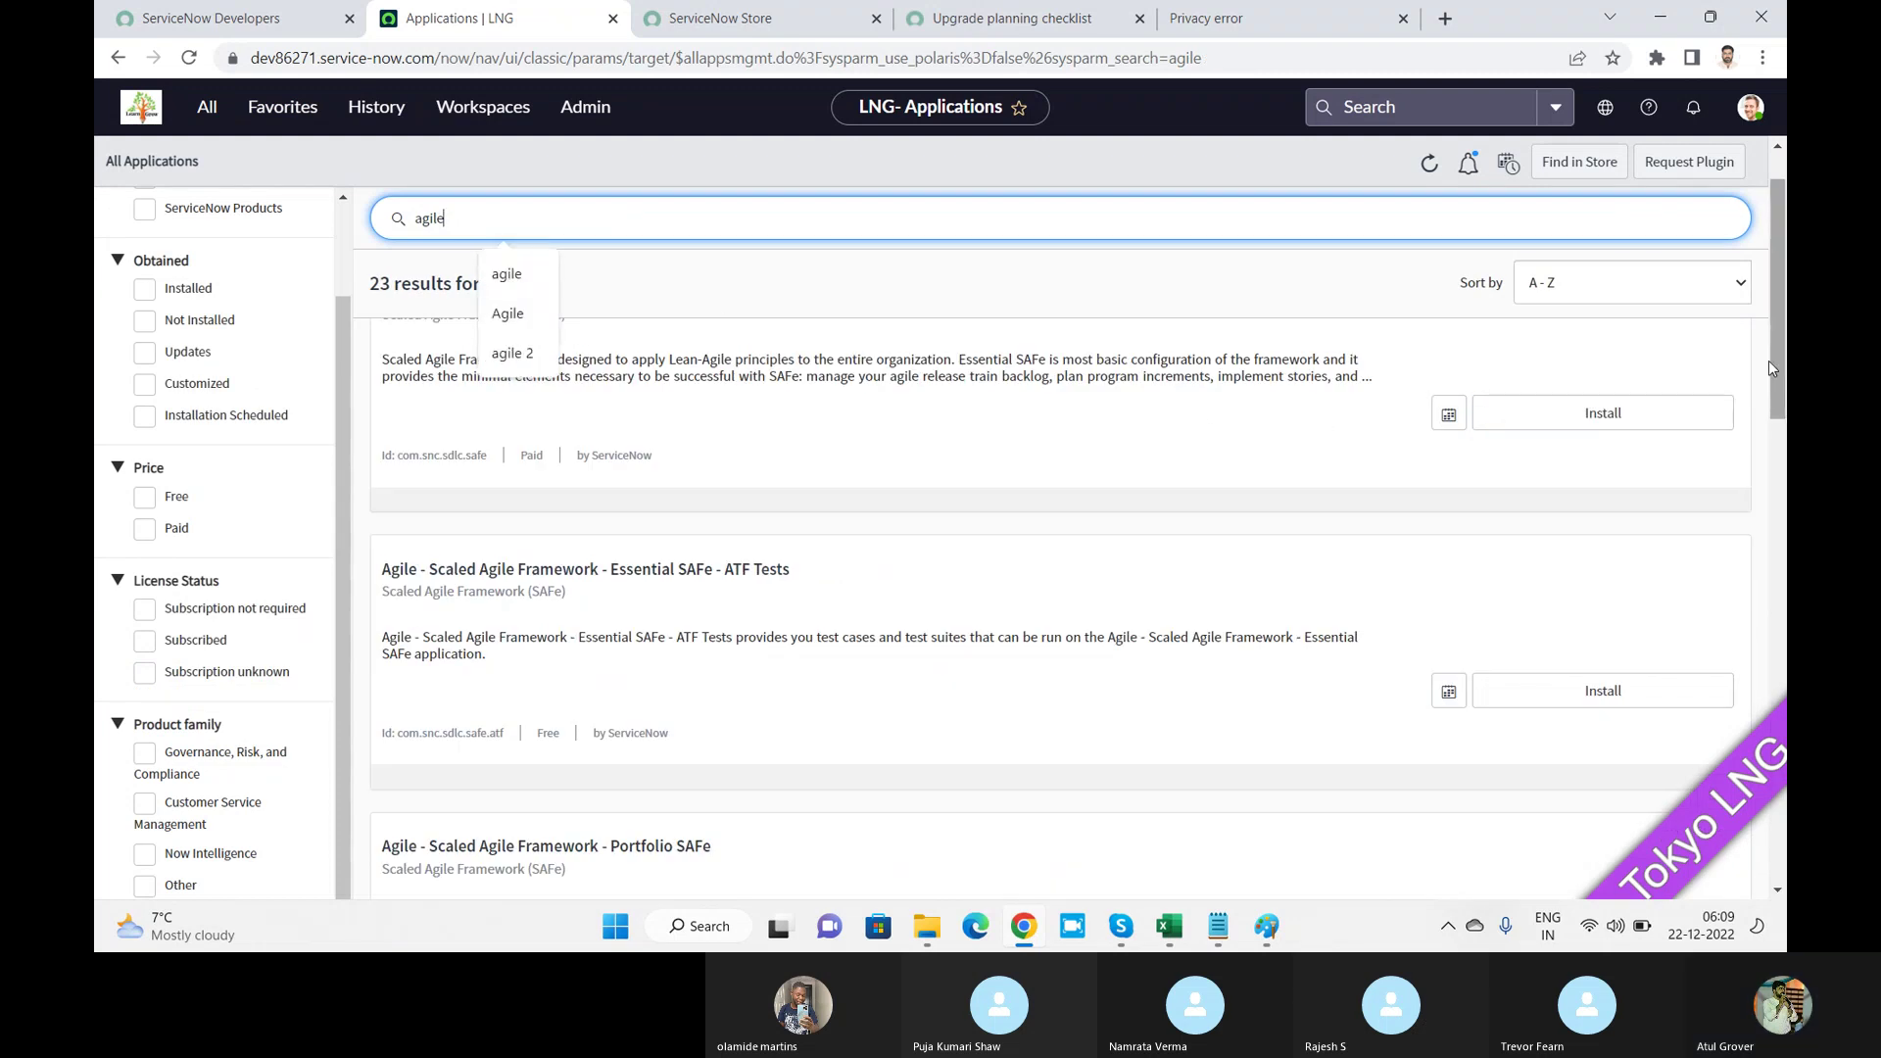
drag(1771, 303, 1781, 251)
scroll(1781, 251, down, 8)
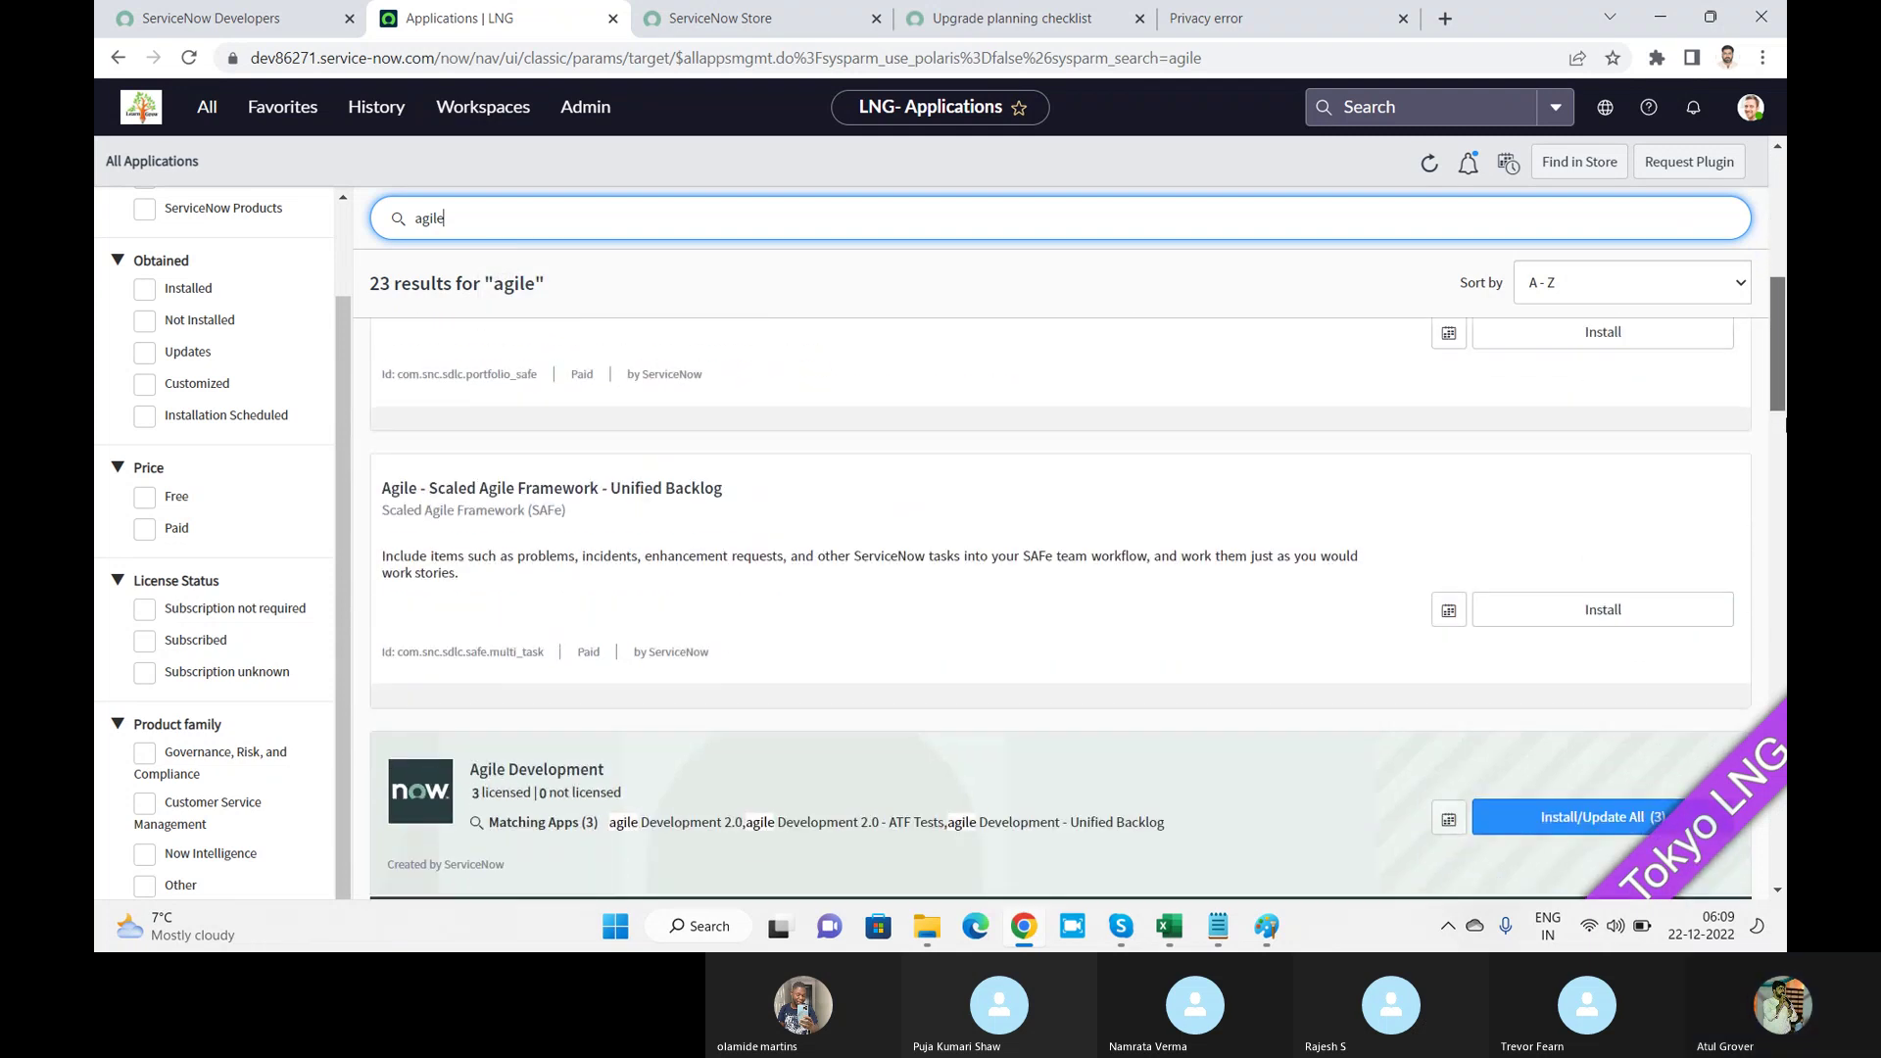
scroll(1215, 544, down, 2)
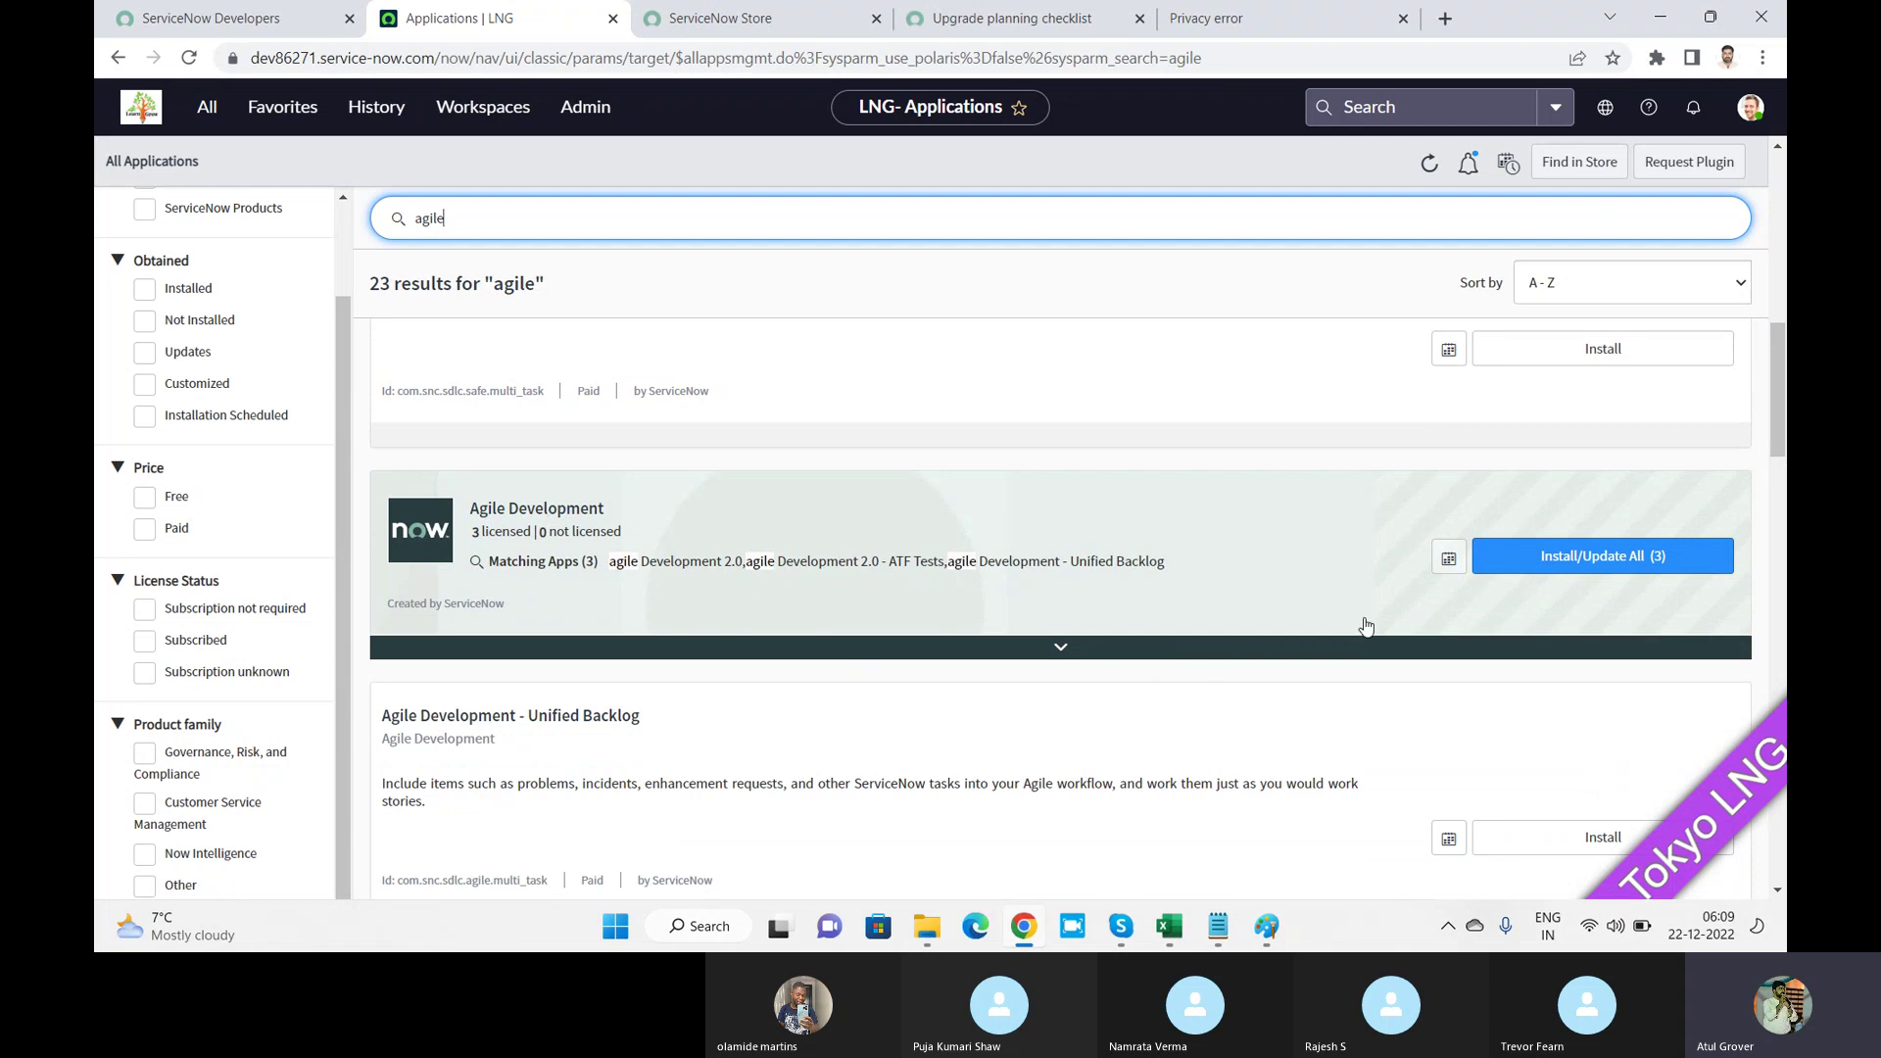
click(1446, 566)
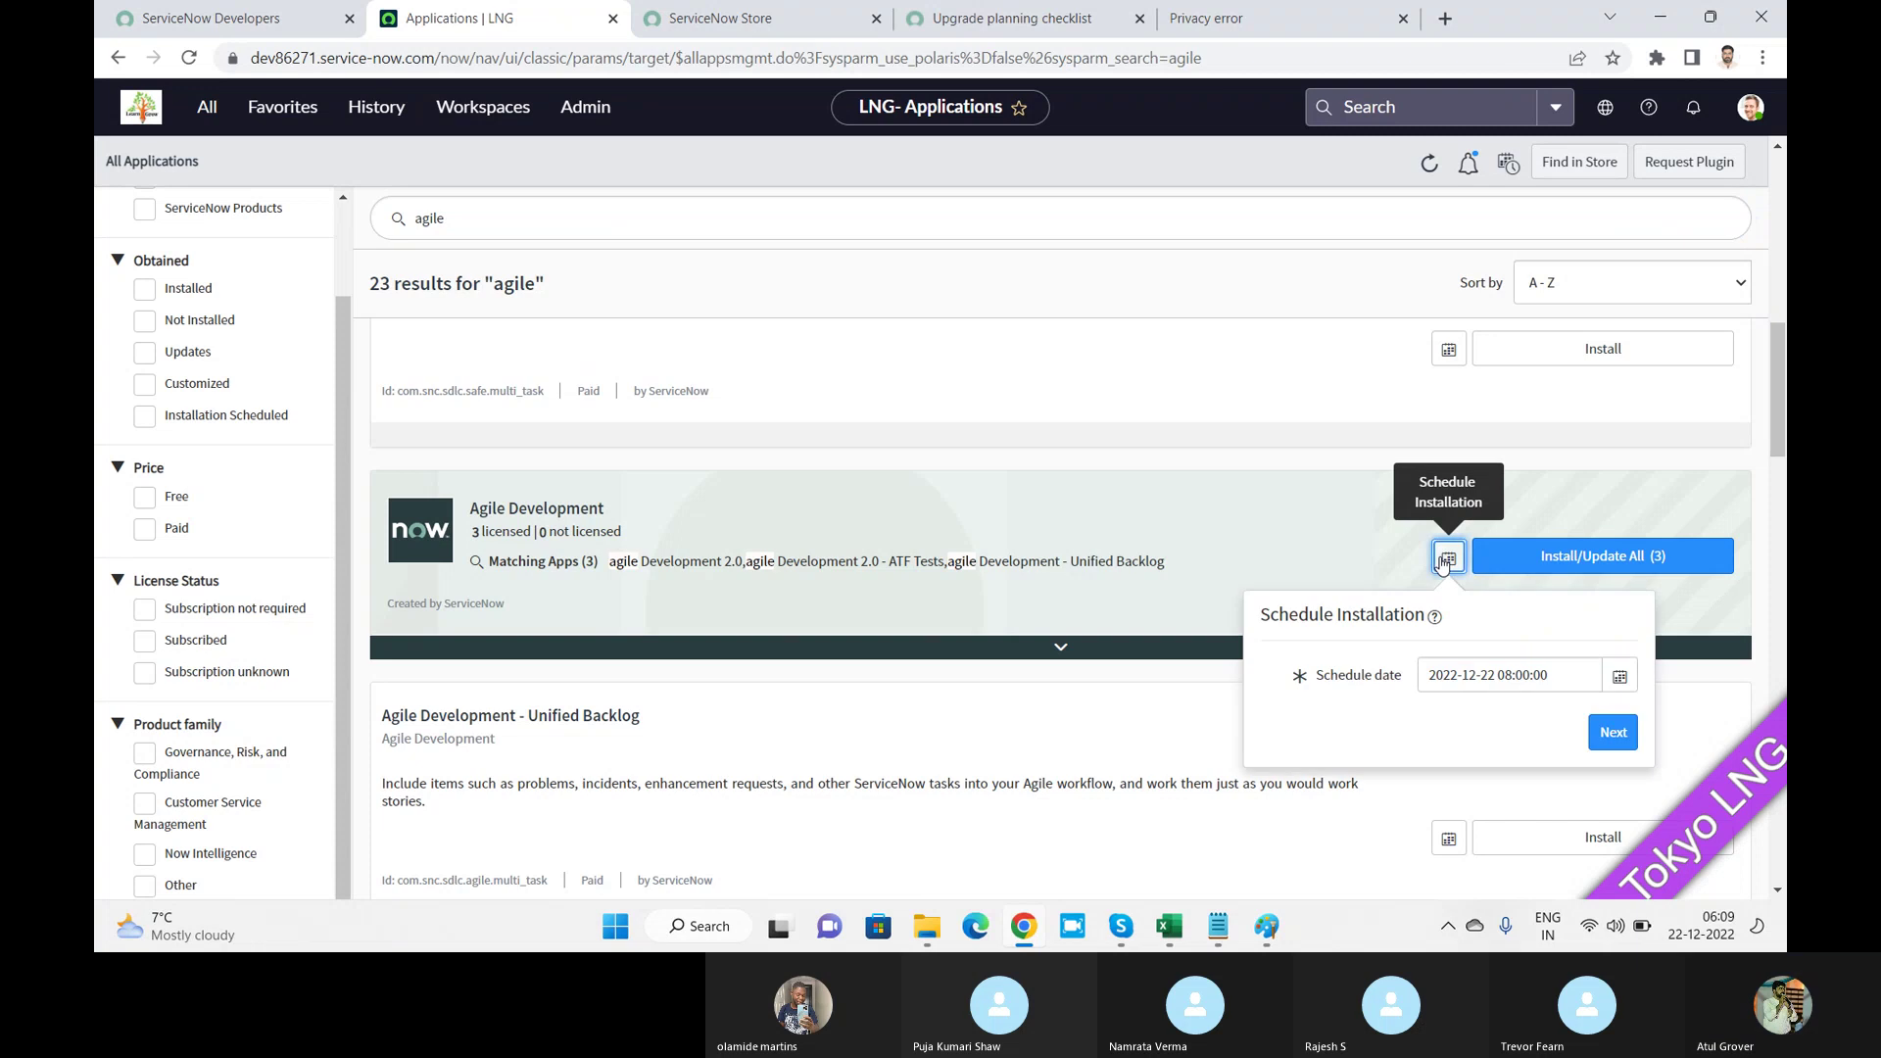
click(1615, 735)
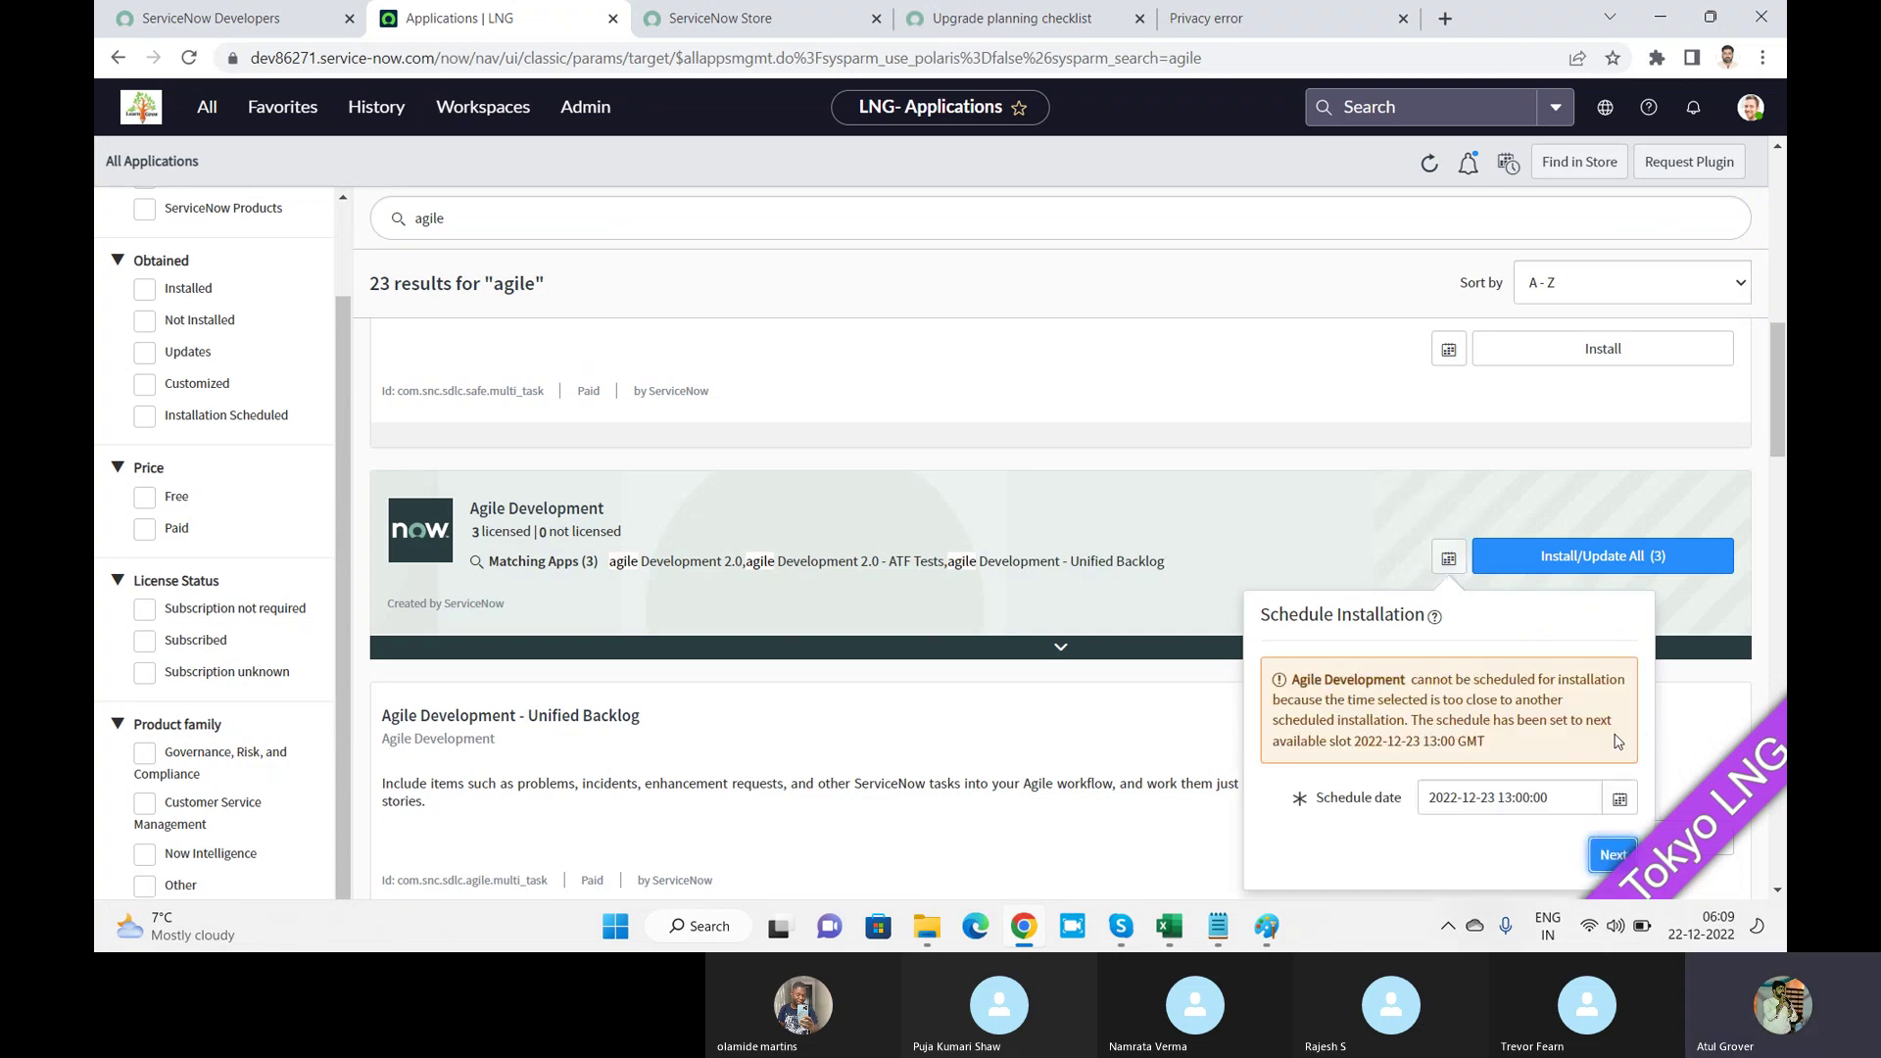
click(1488, 801)
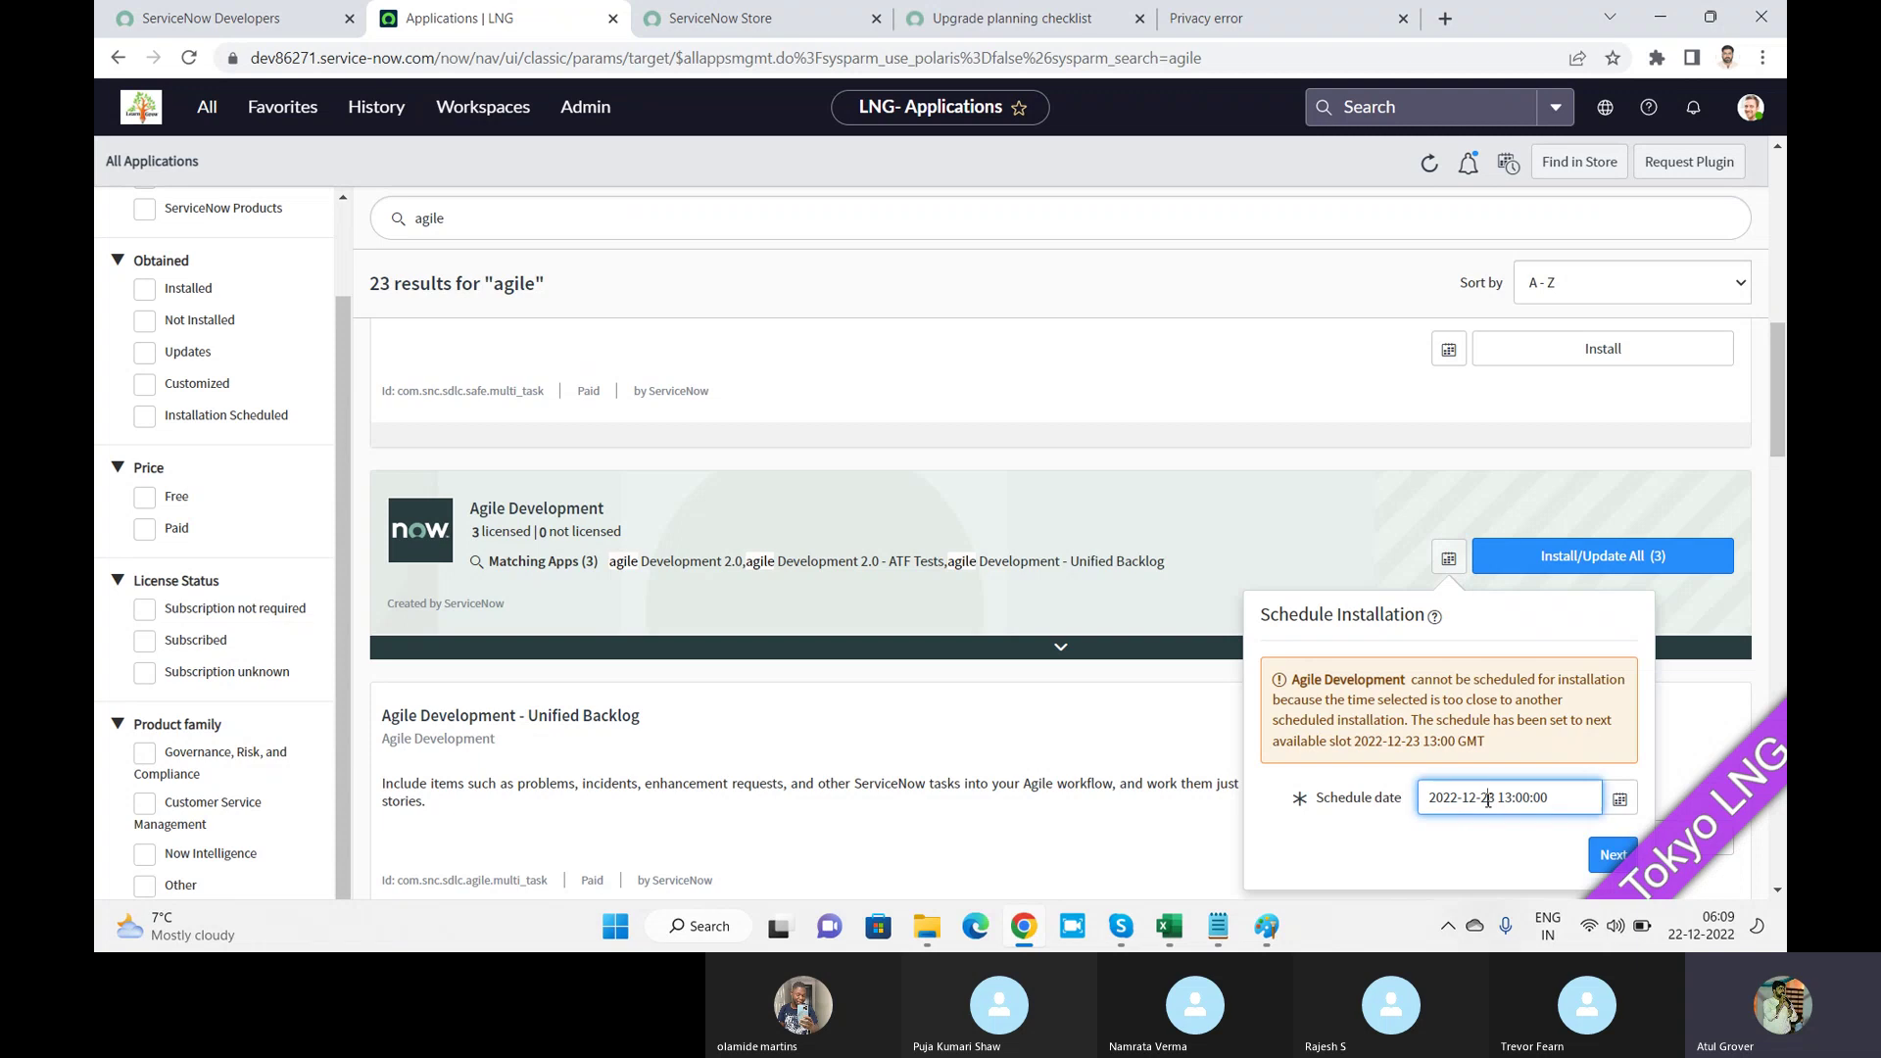
click(1629, 800)
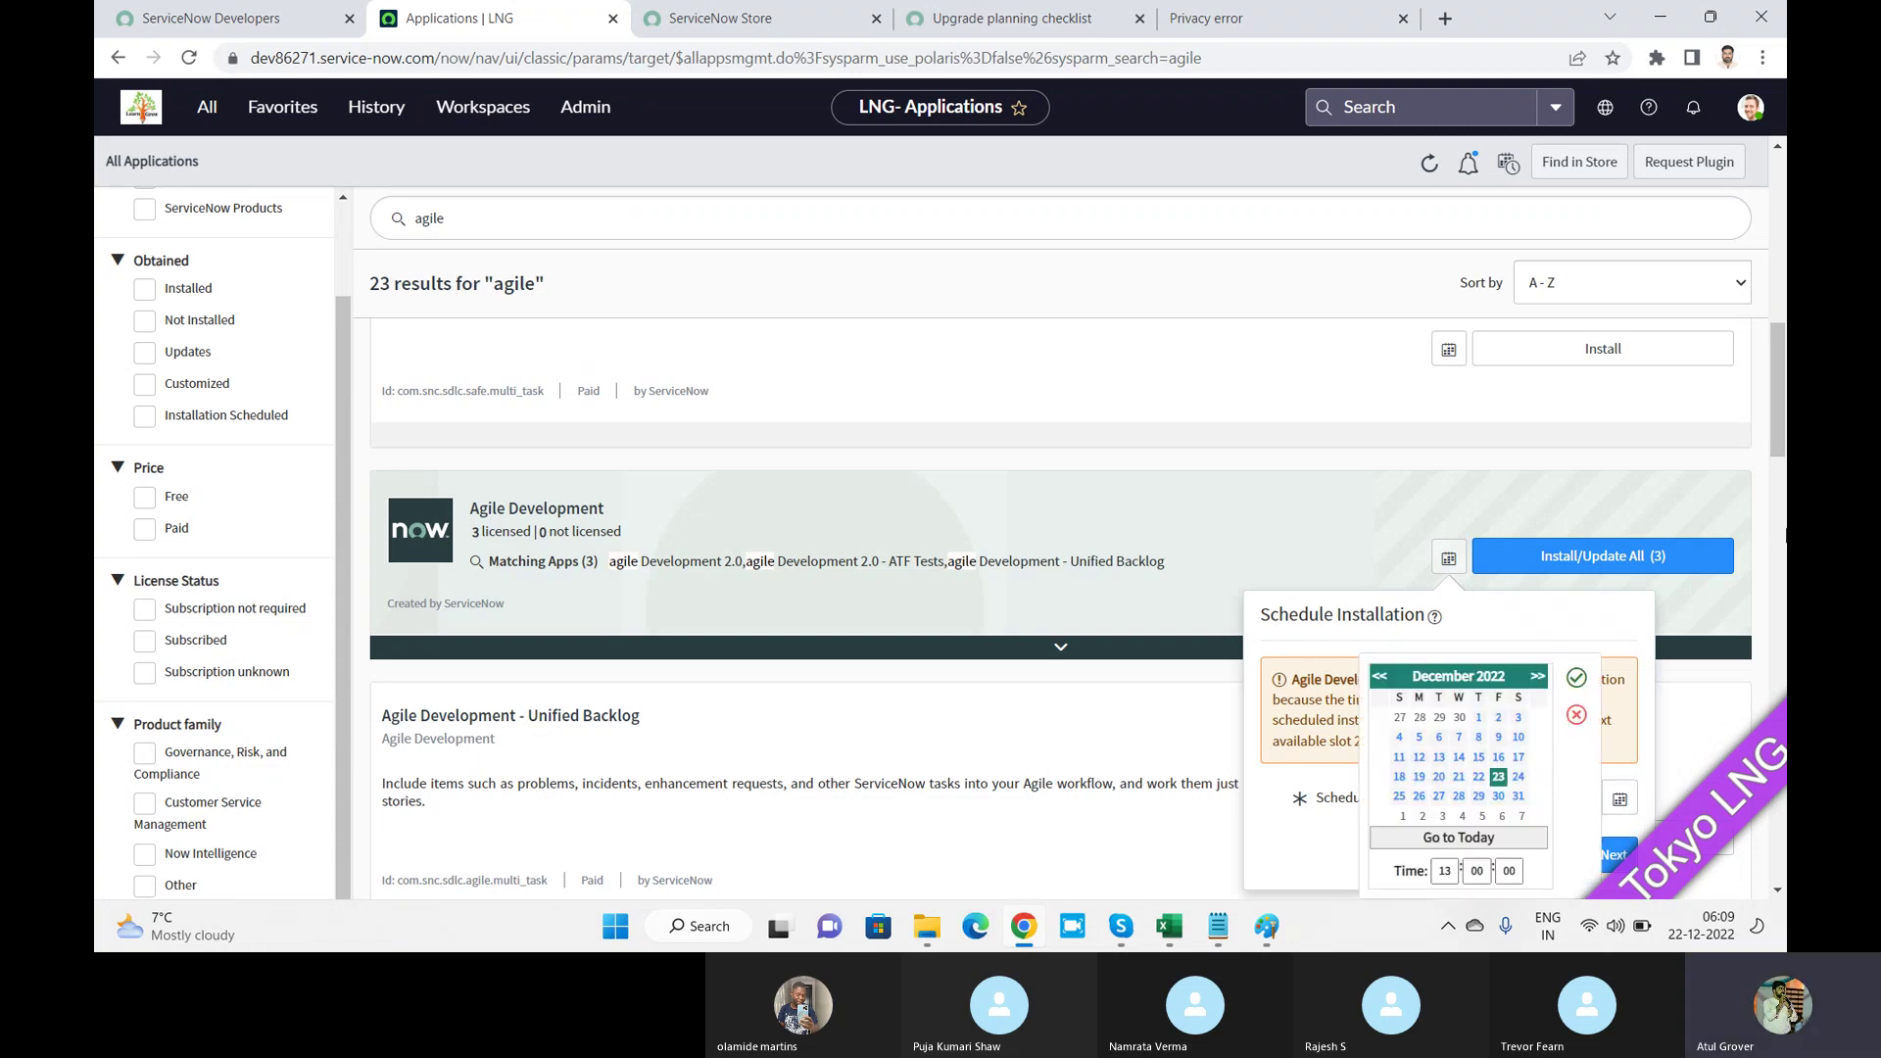
click(1478, 776)
drag(1777, 405, 1777, 423)
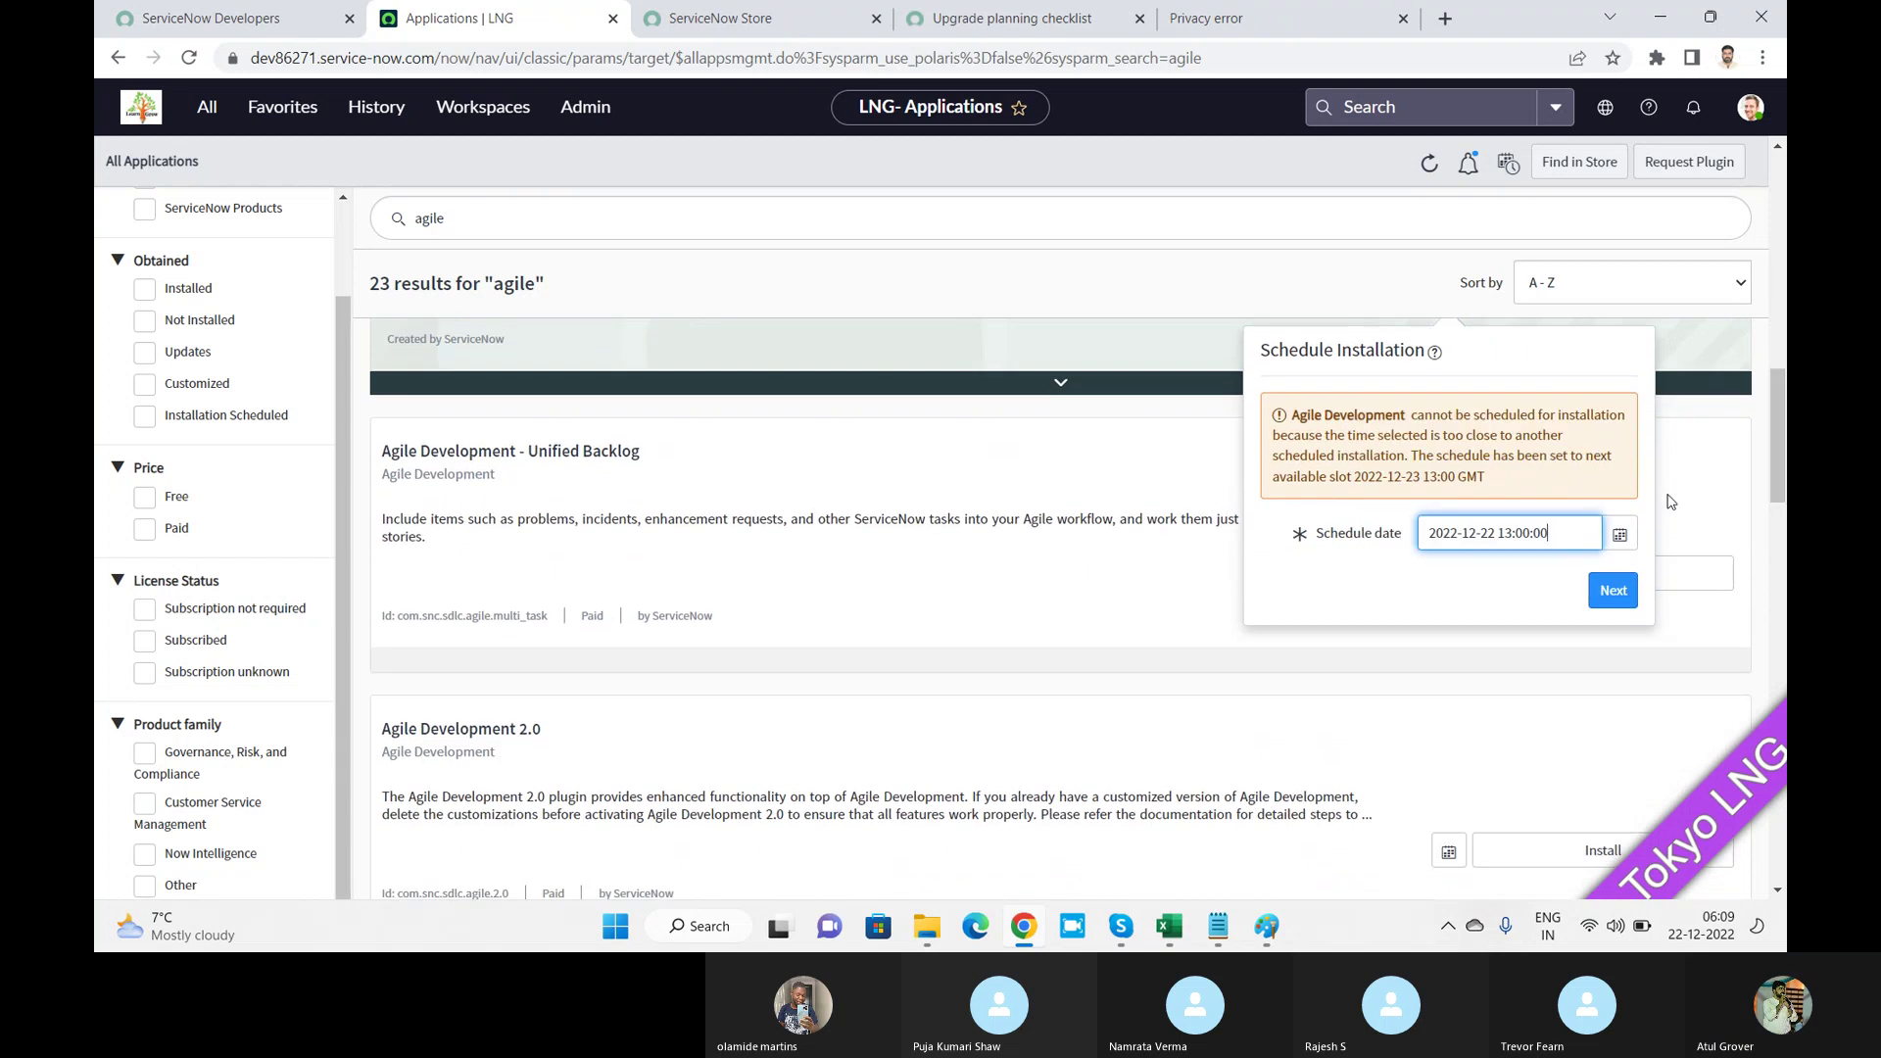
click(1610, 592)
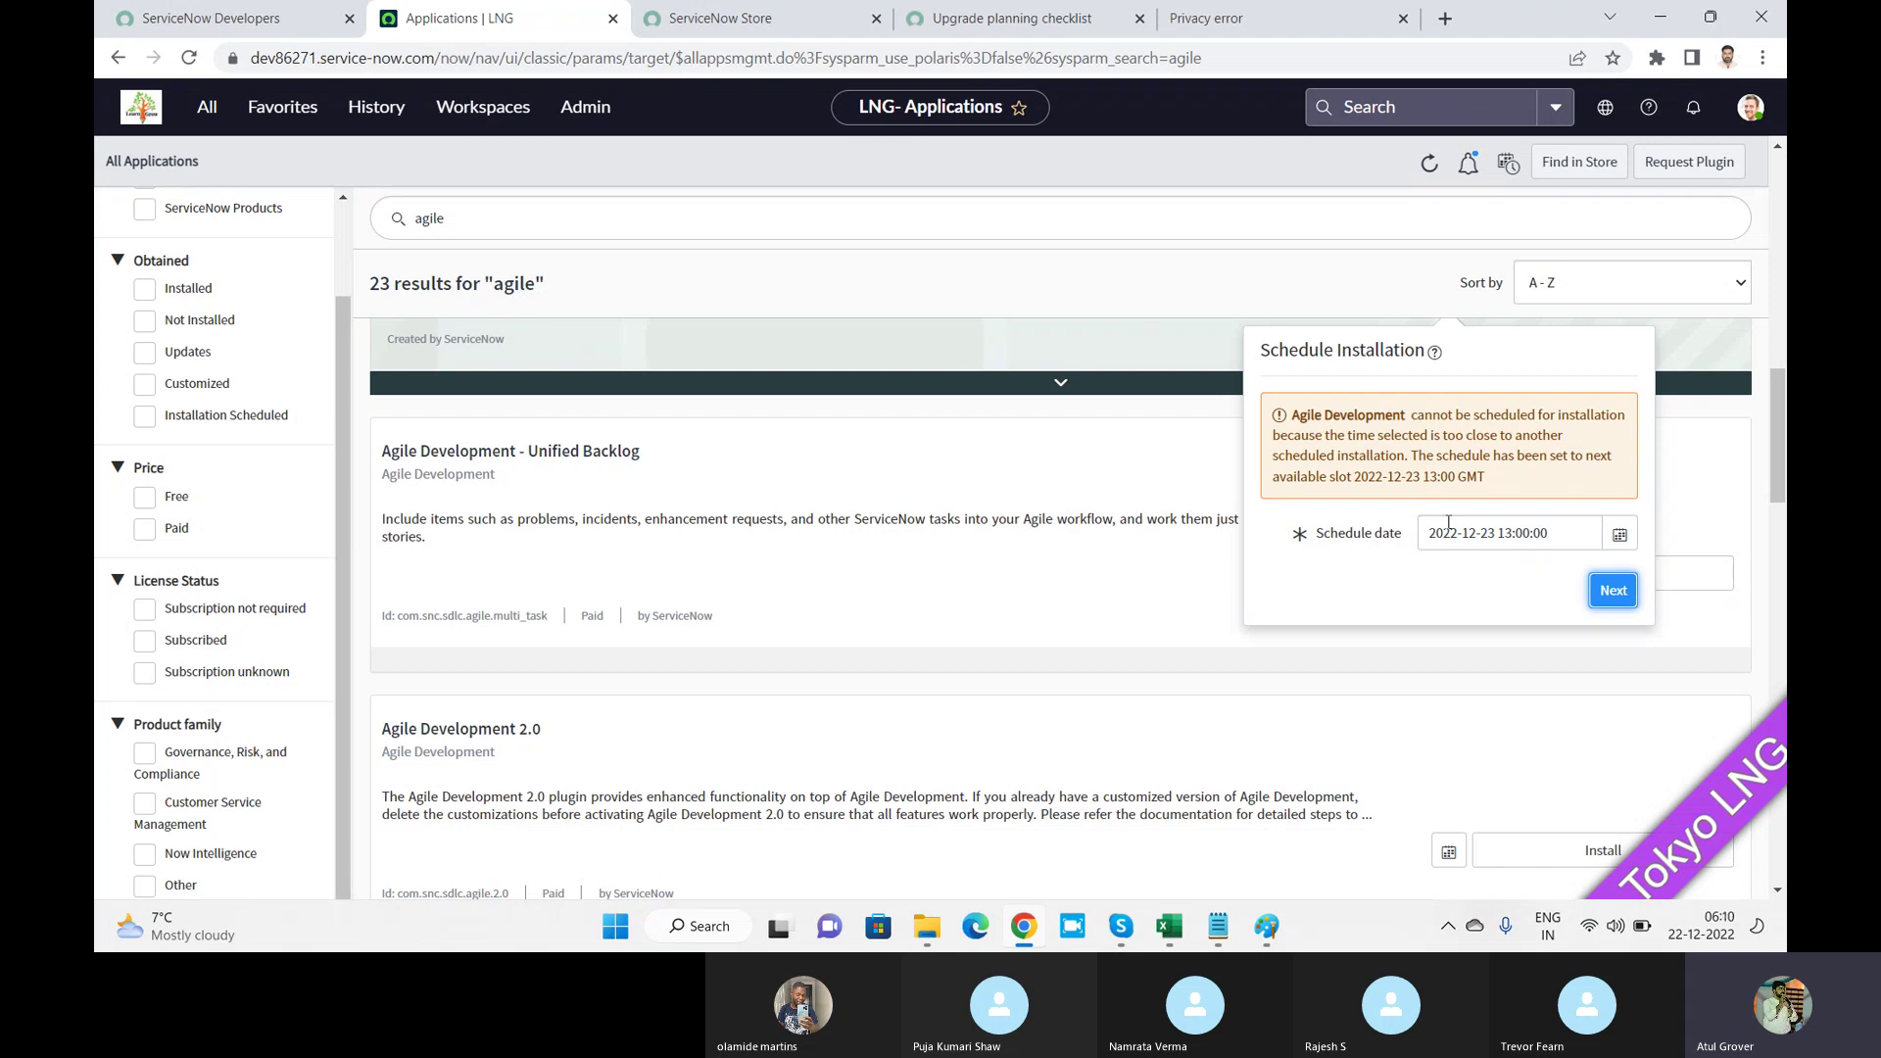
click(1621, 538)
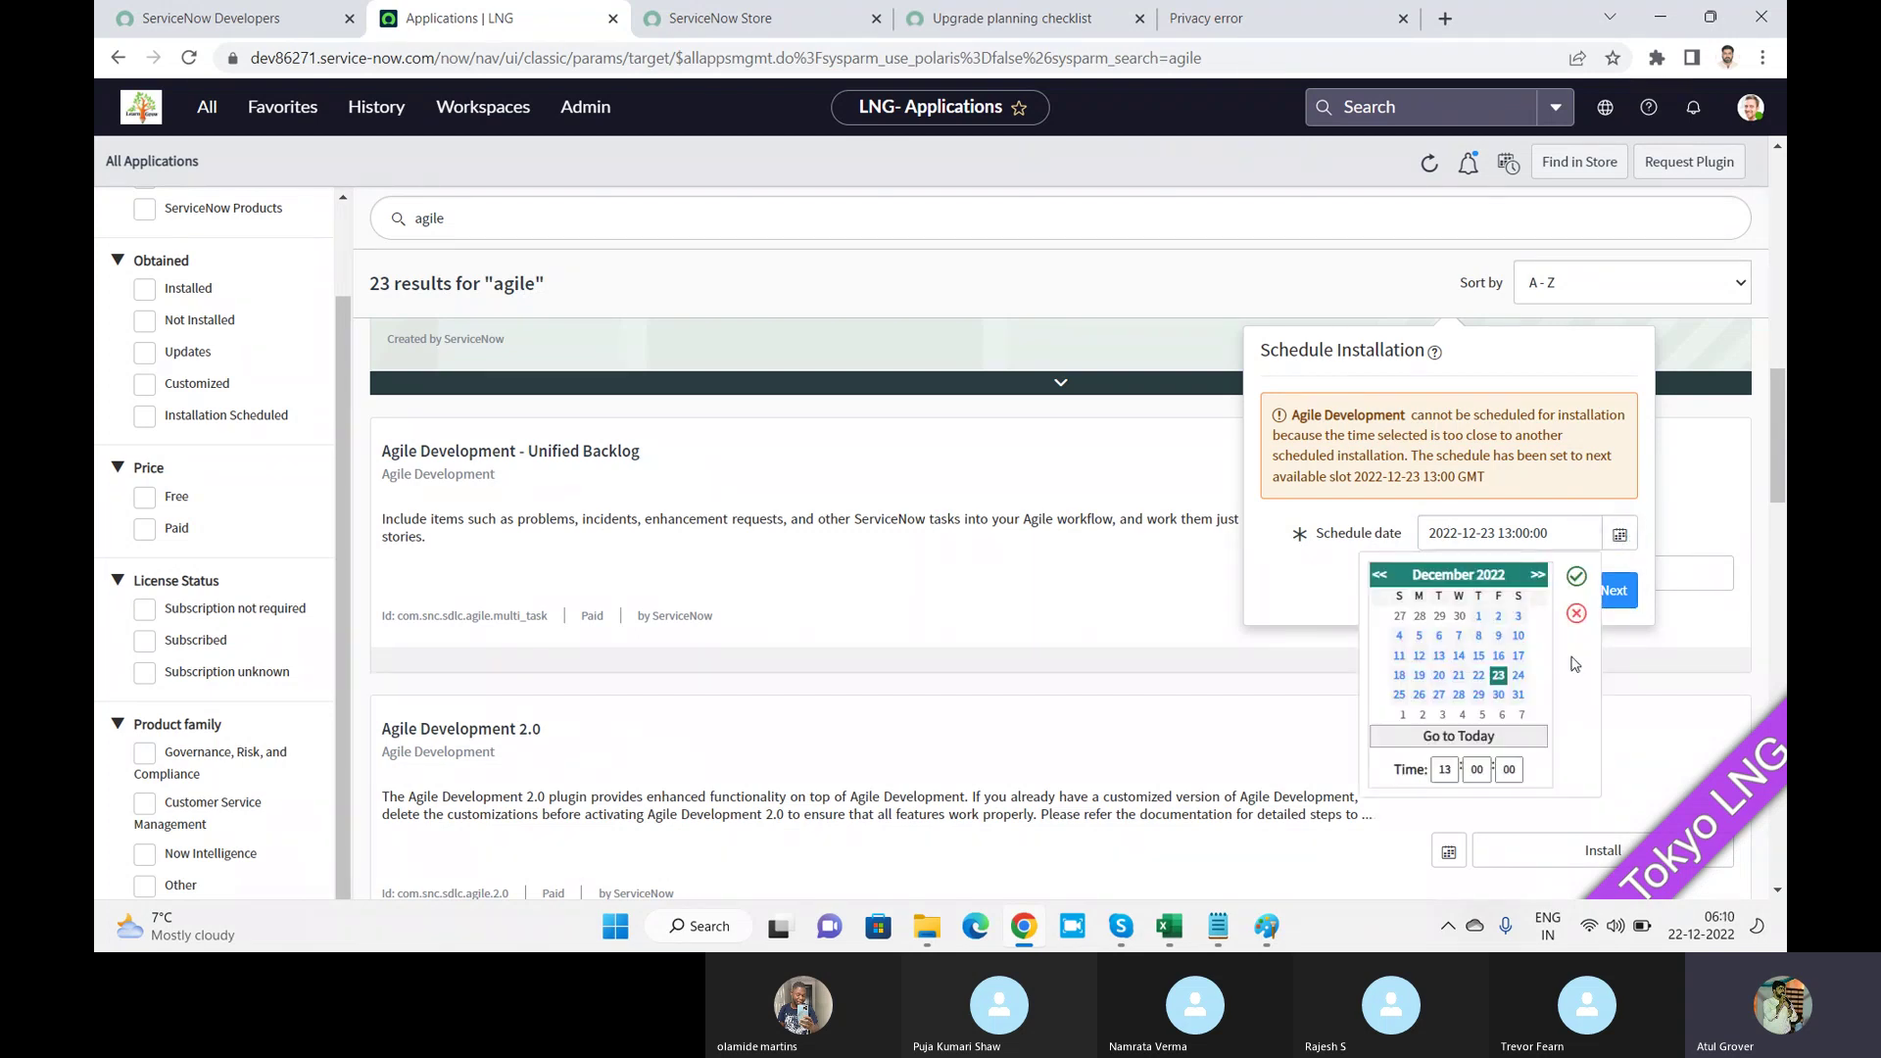
click(1479, 676)
click(1453, 773)
key(BackSpace)
text(9)
click(1576, 578)
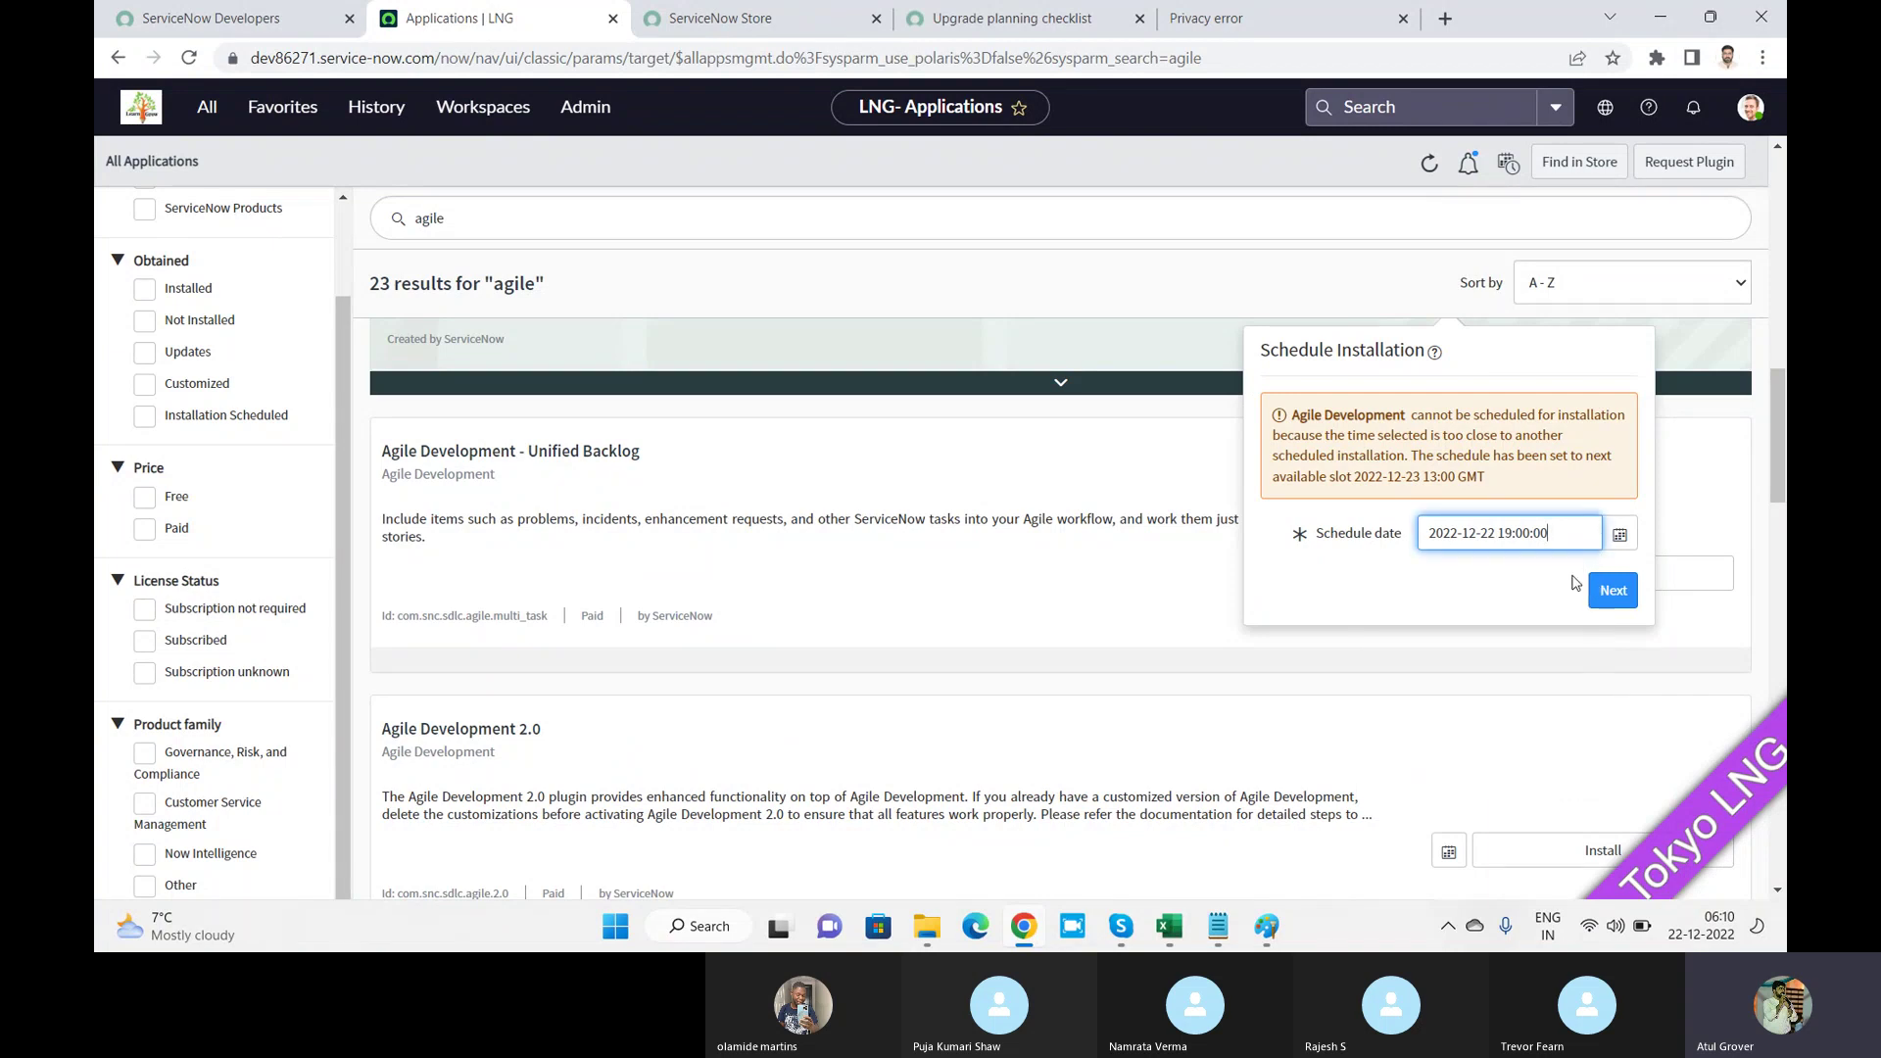
click(1603, 596)
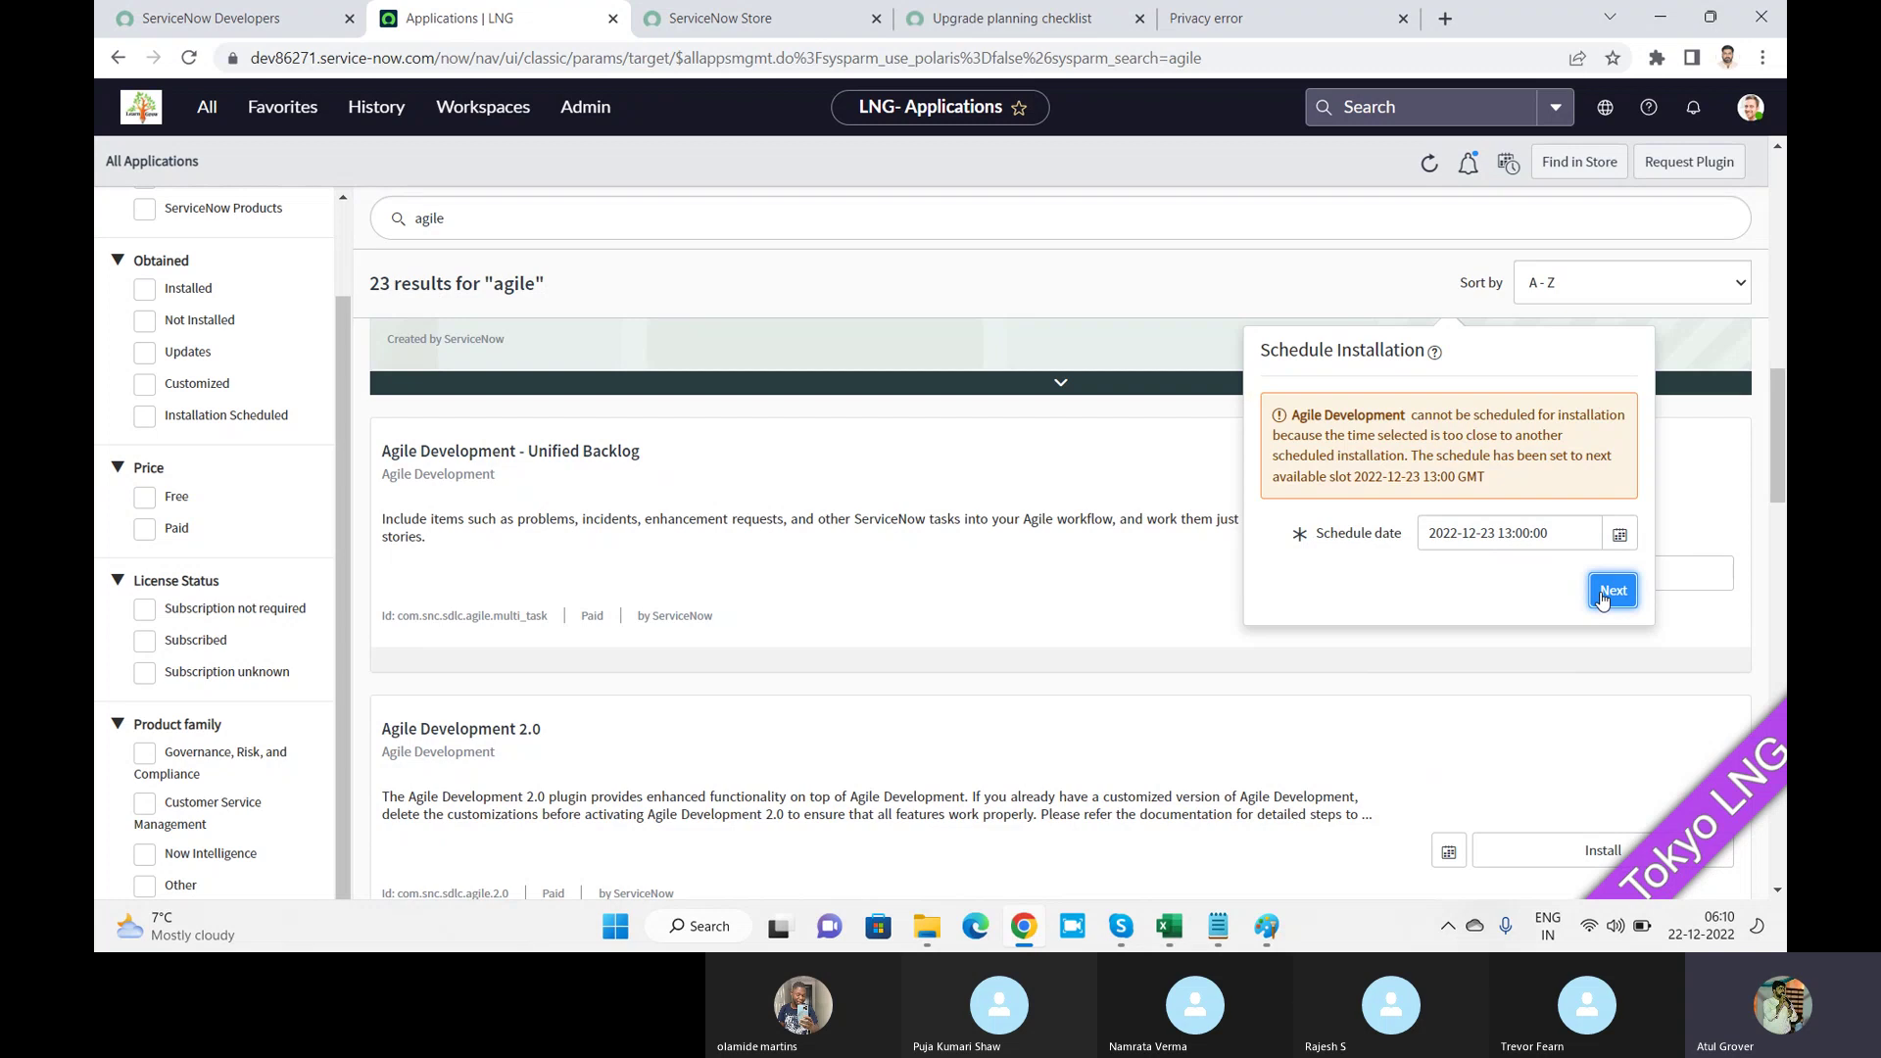
click(1603, 592)
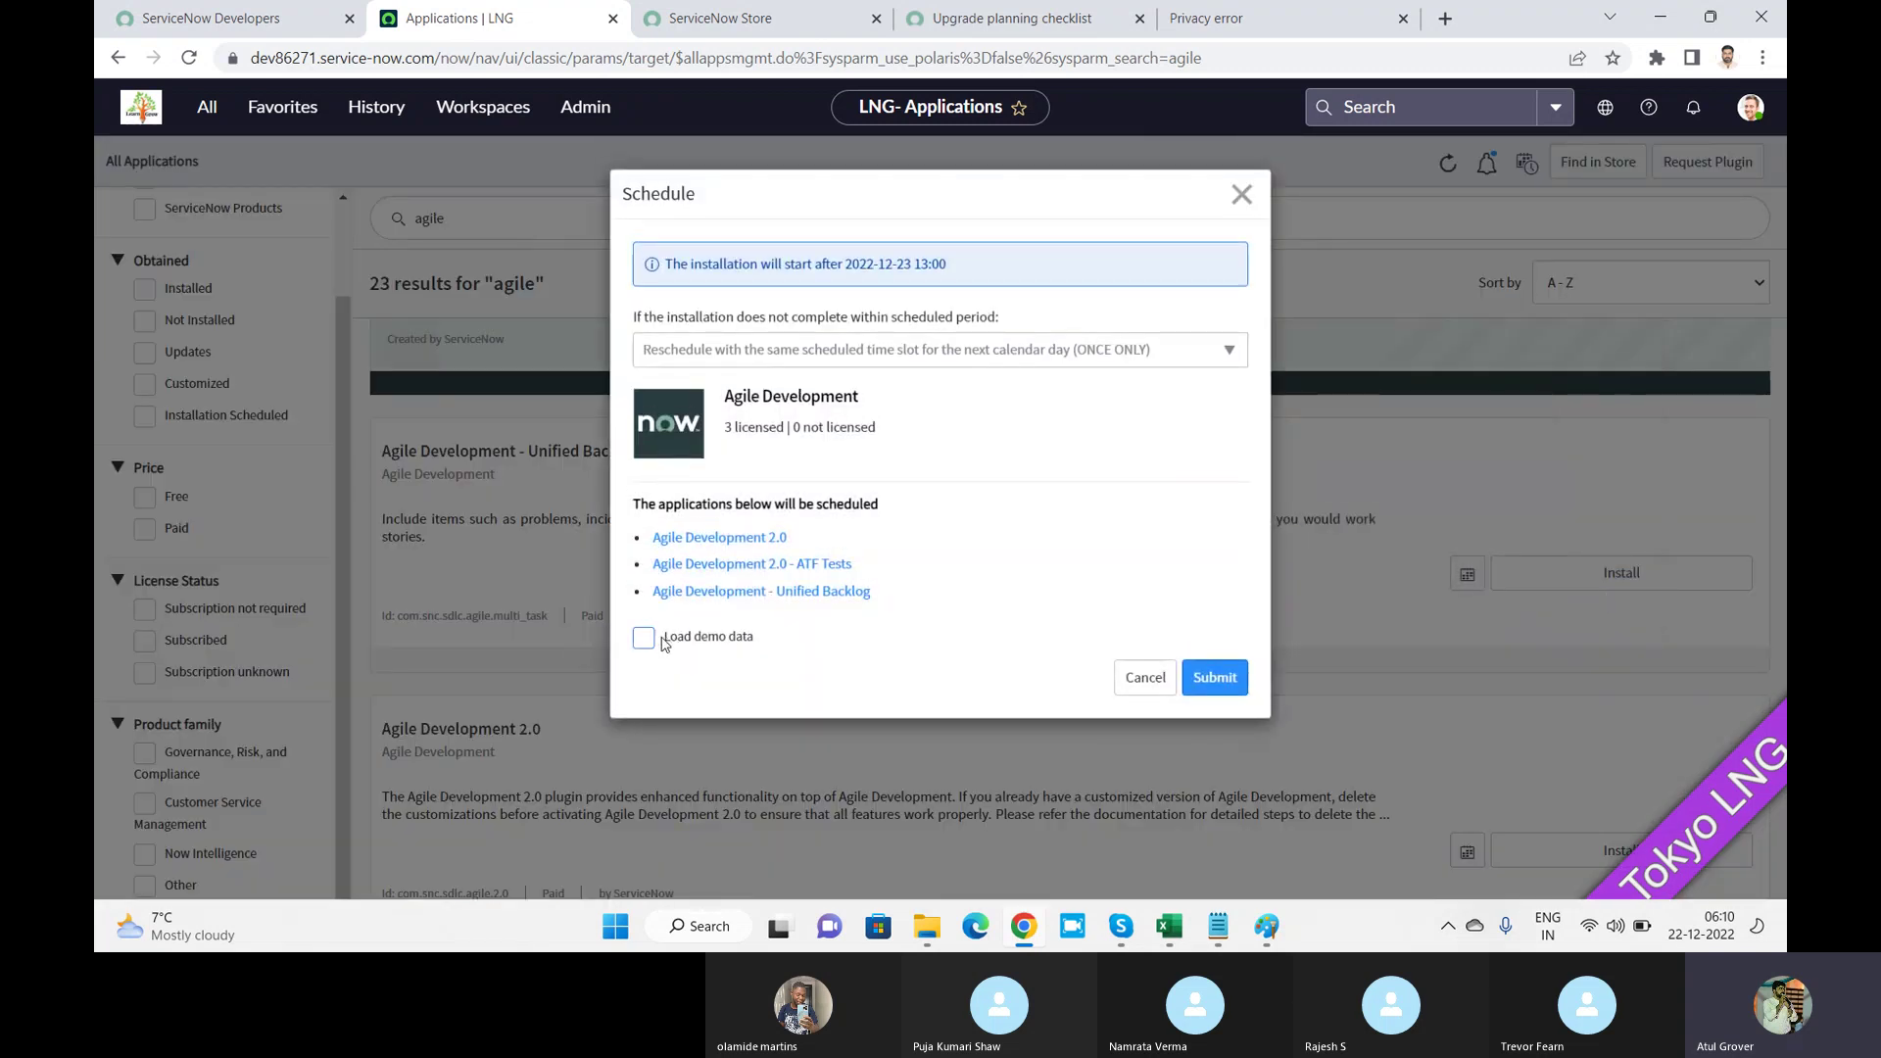
click(644, 638)
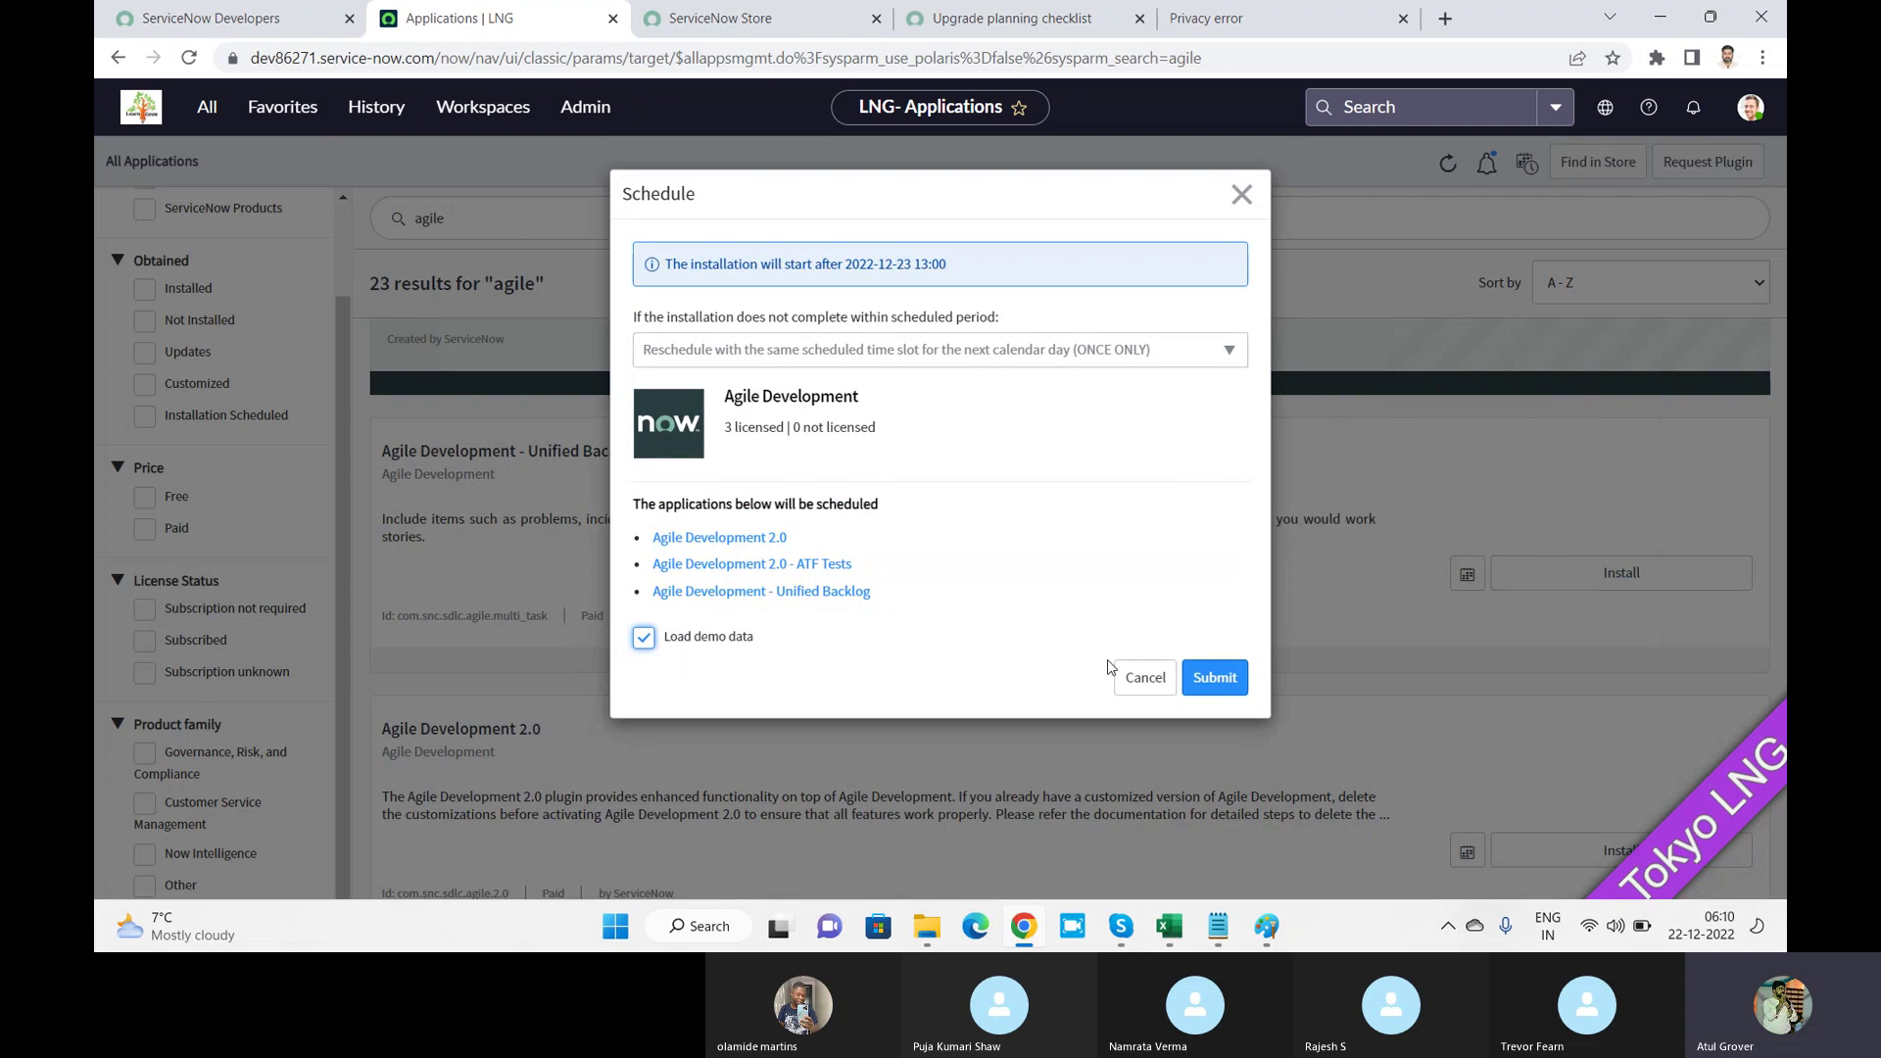
click(1215, 685)
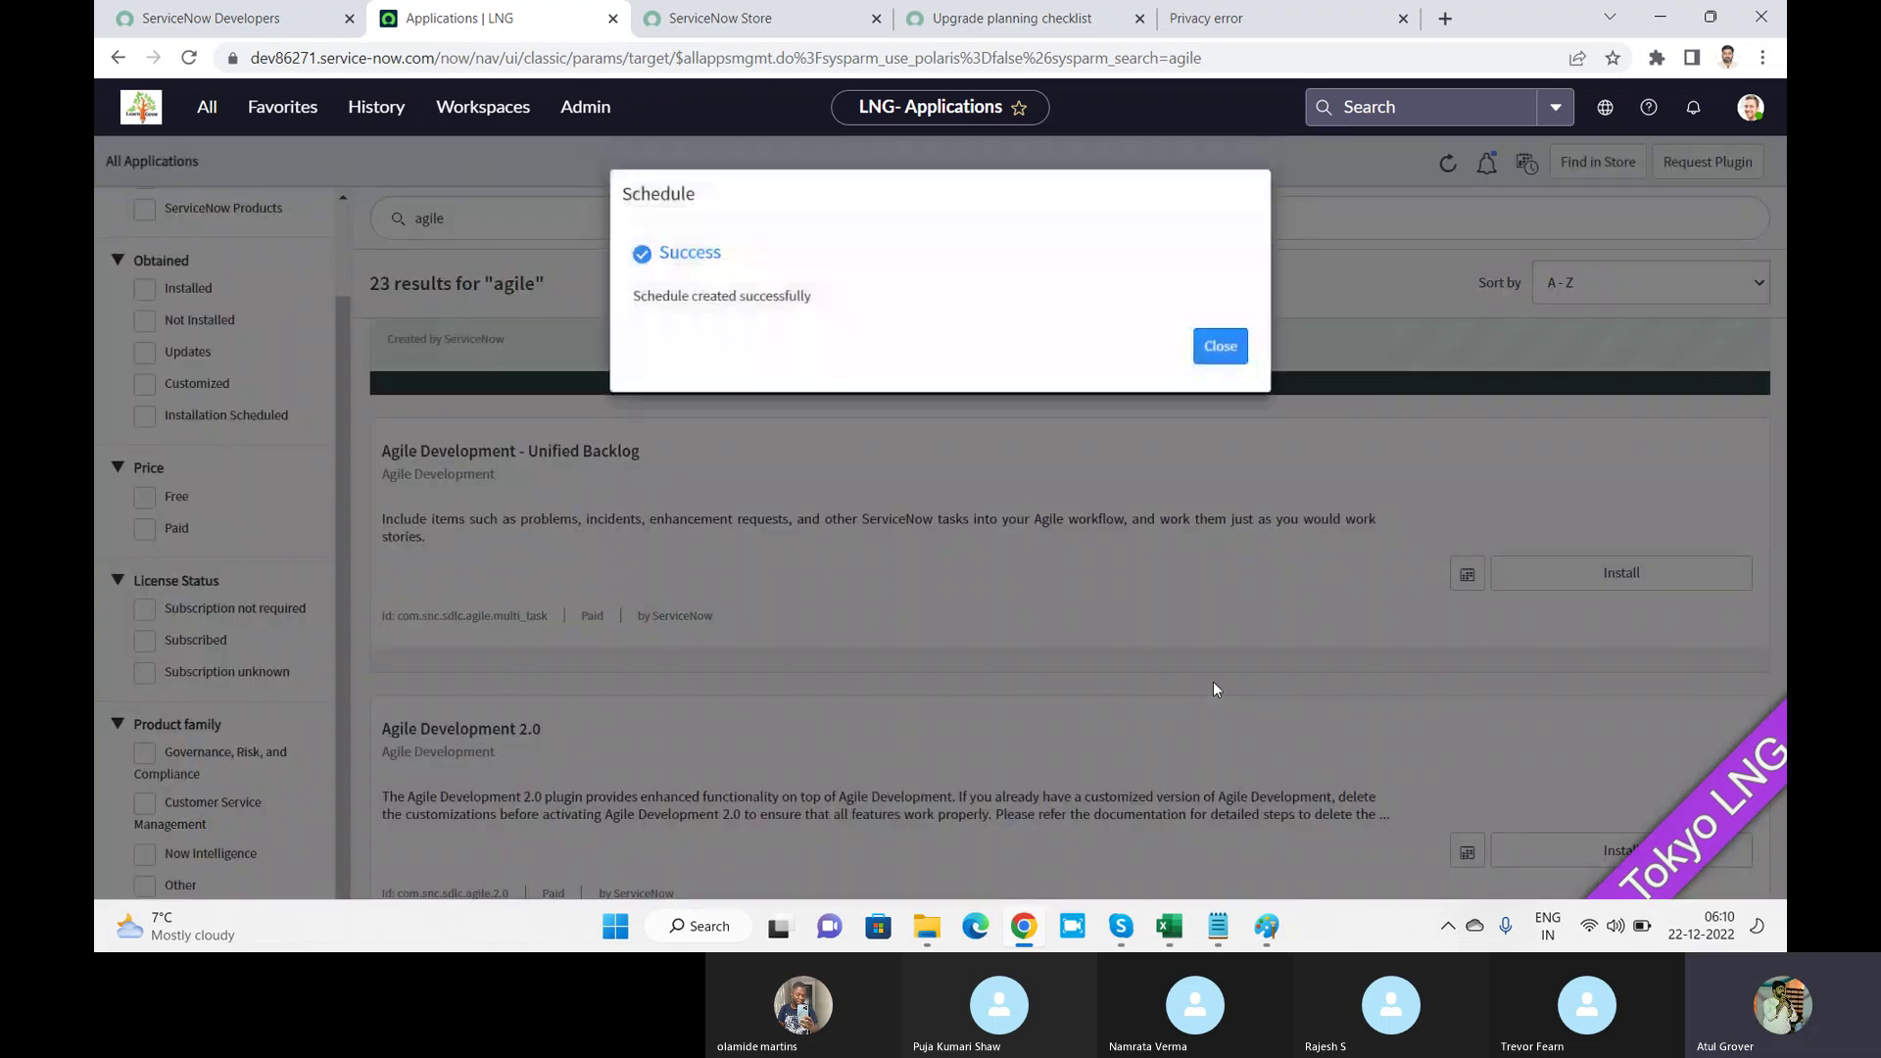
click(1220, 346)
drag(1783, 403, 1784, 461)
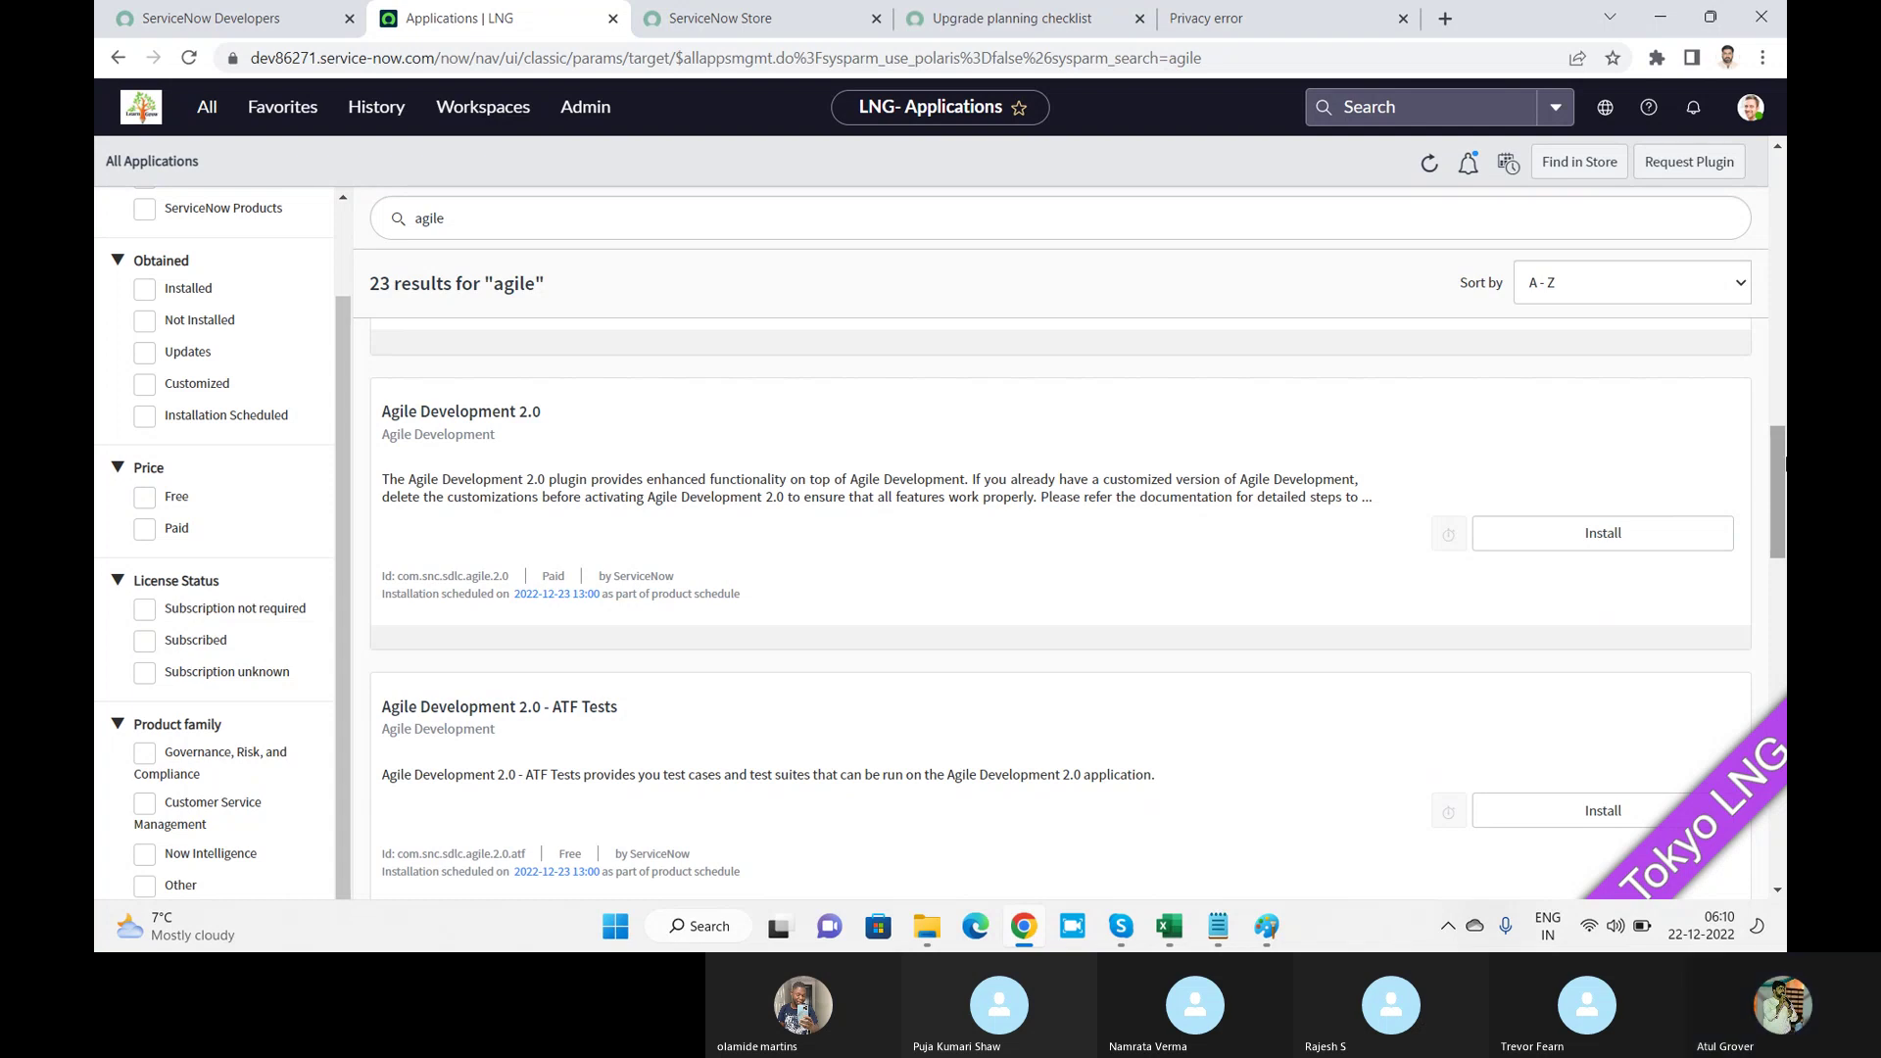
Step: On the ServiceNow Developer site, open the instance's plugin activation list, filter it by "dom", and show the Domain Support - Domain Extensions Installer activation options
click(244, 20)
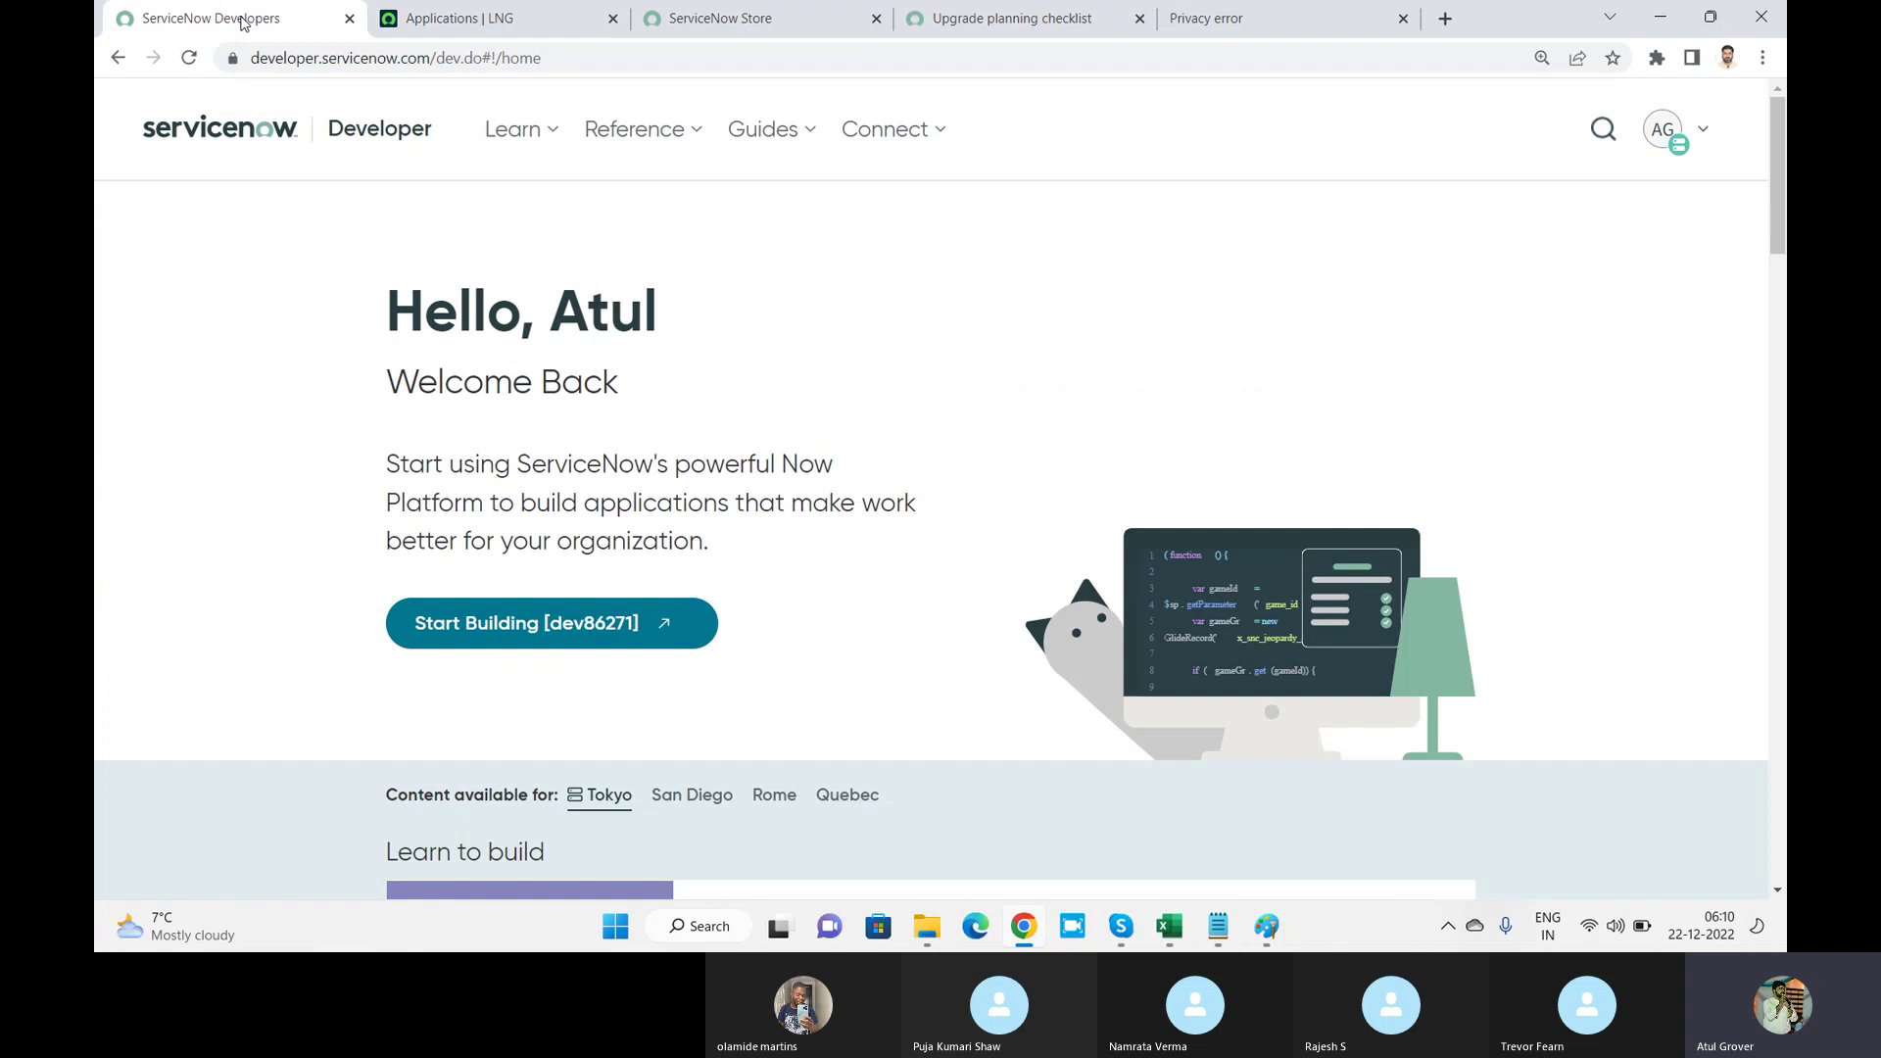
click(1688, 132)
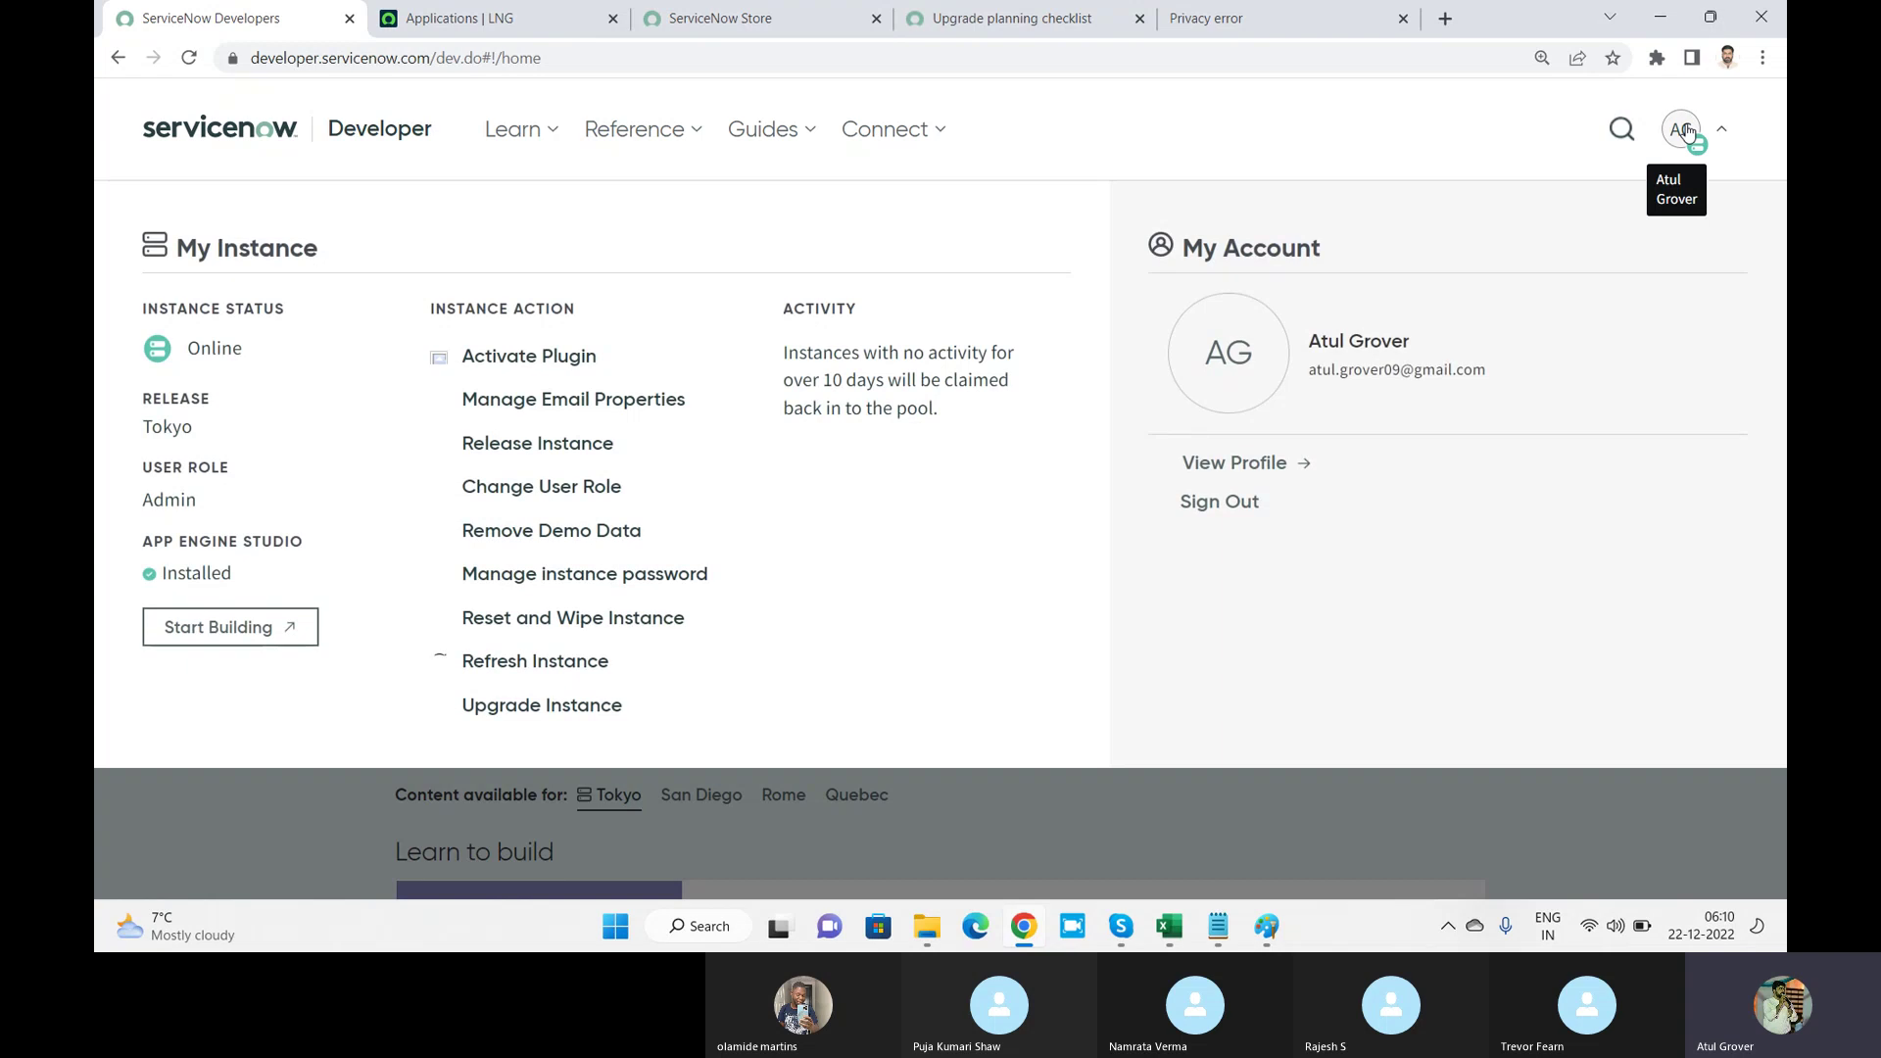
click(529, 356)
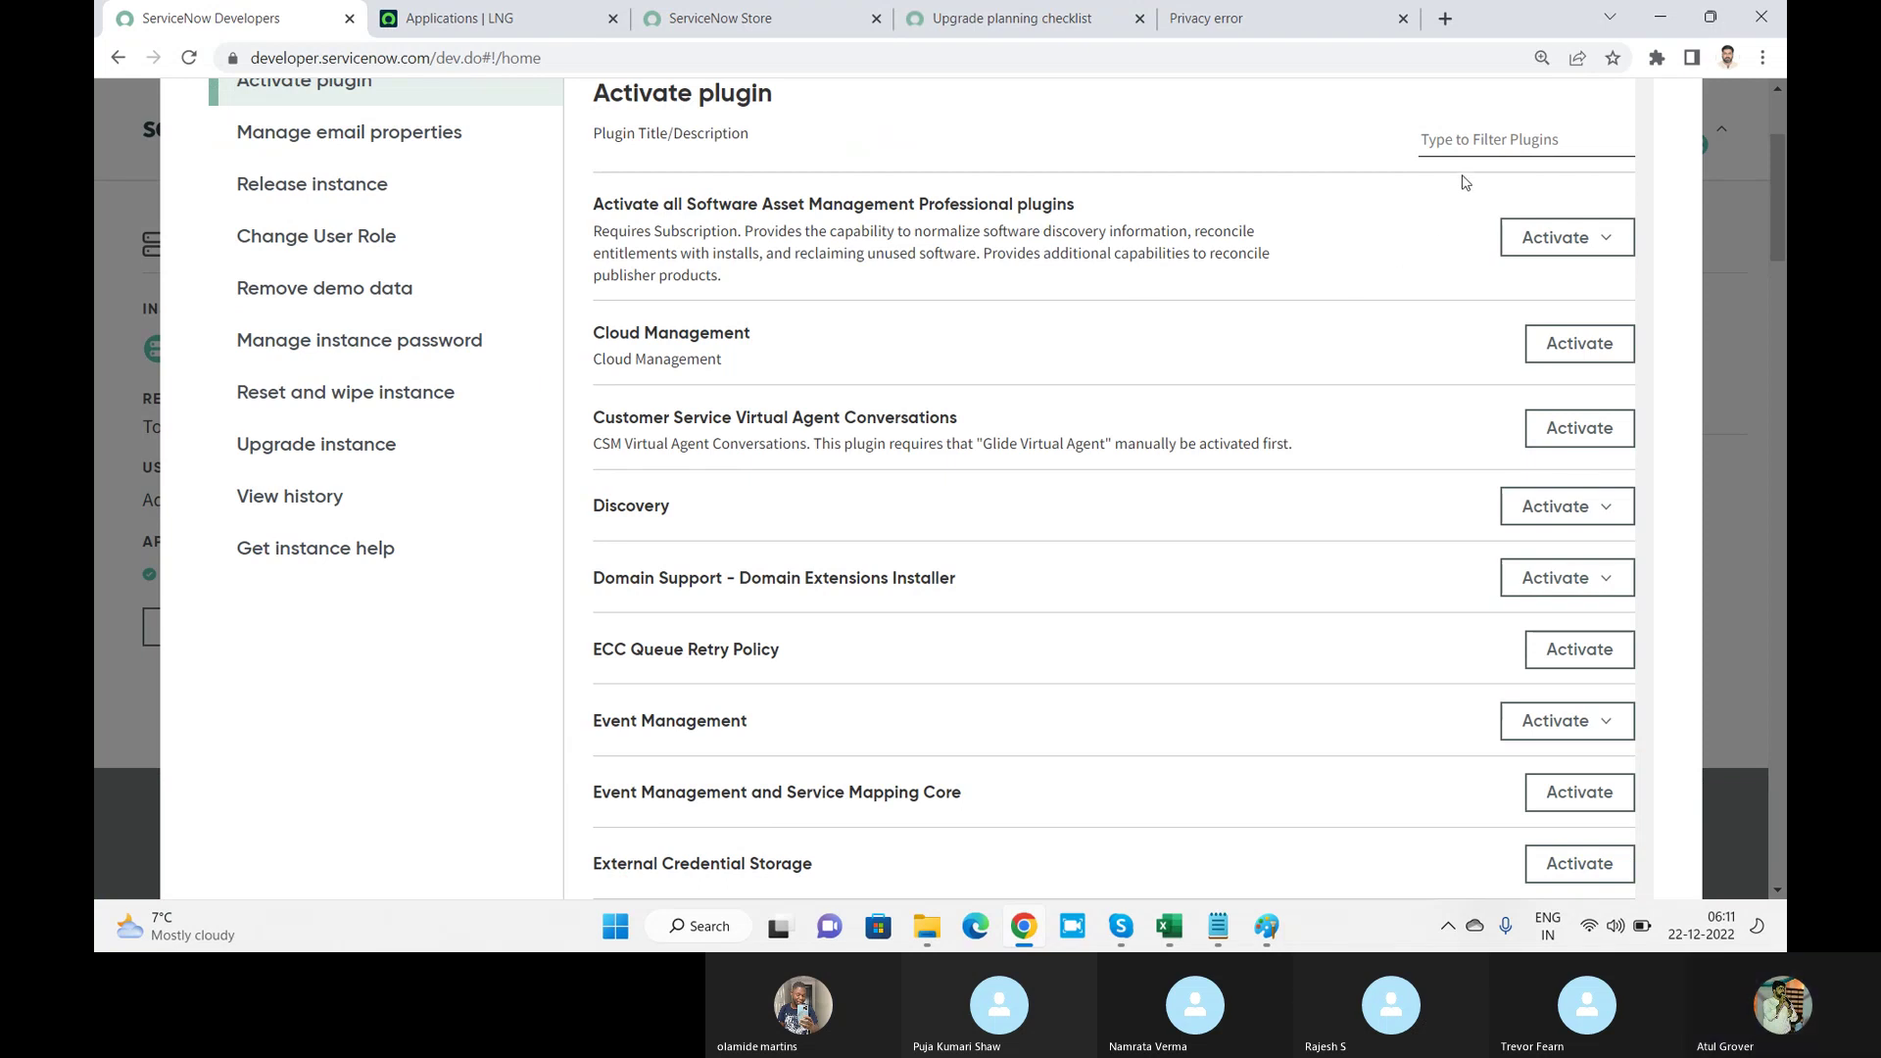
click(1460, 146)
text(dom)
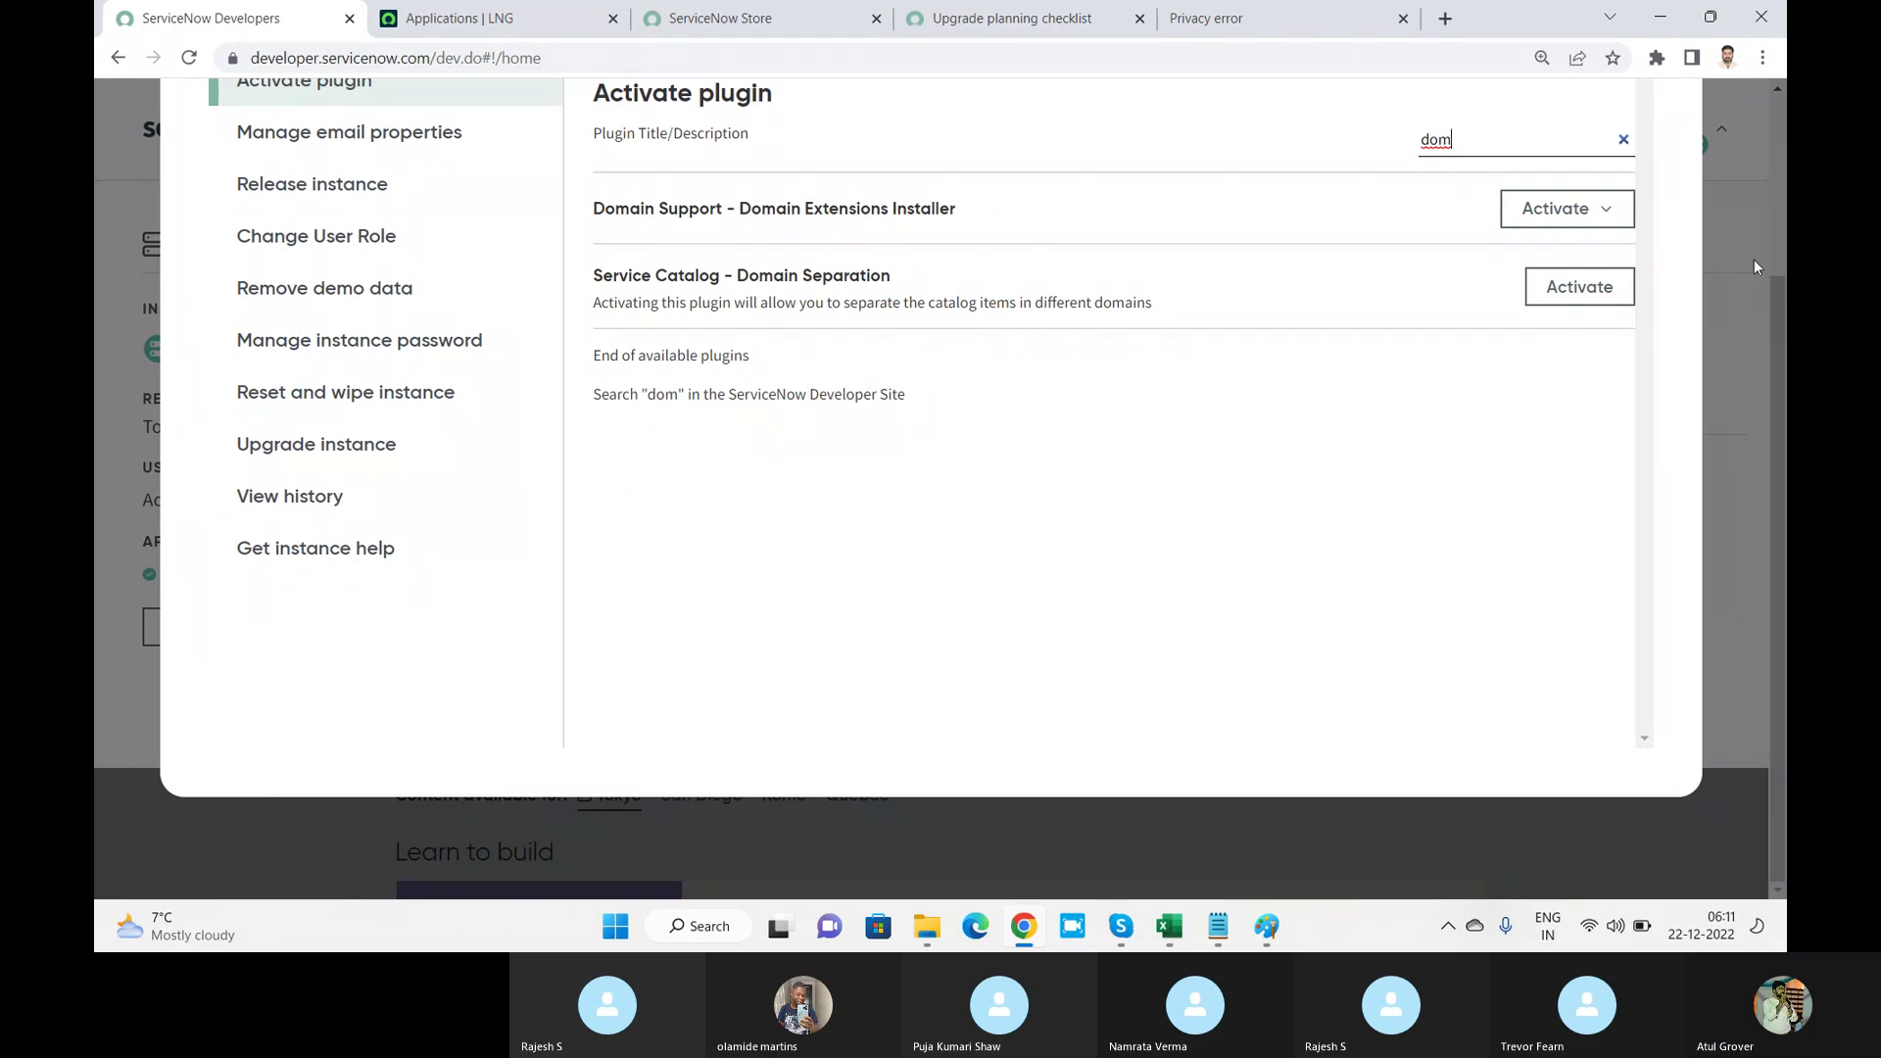
click(1625, 215)
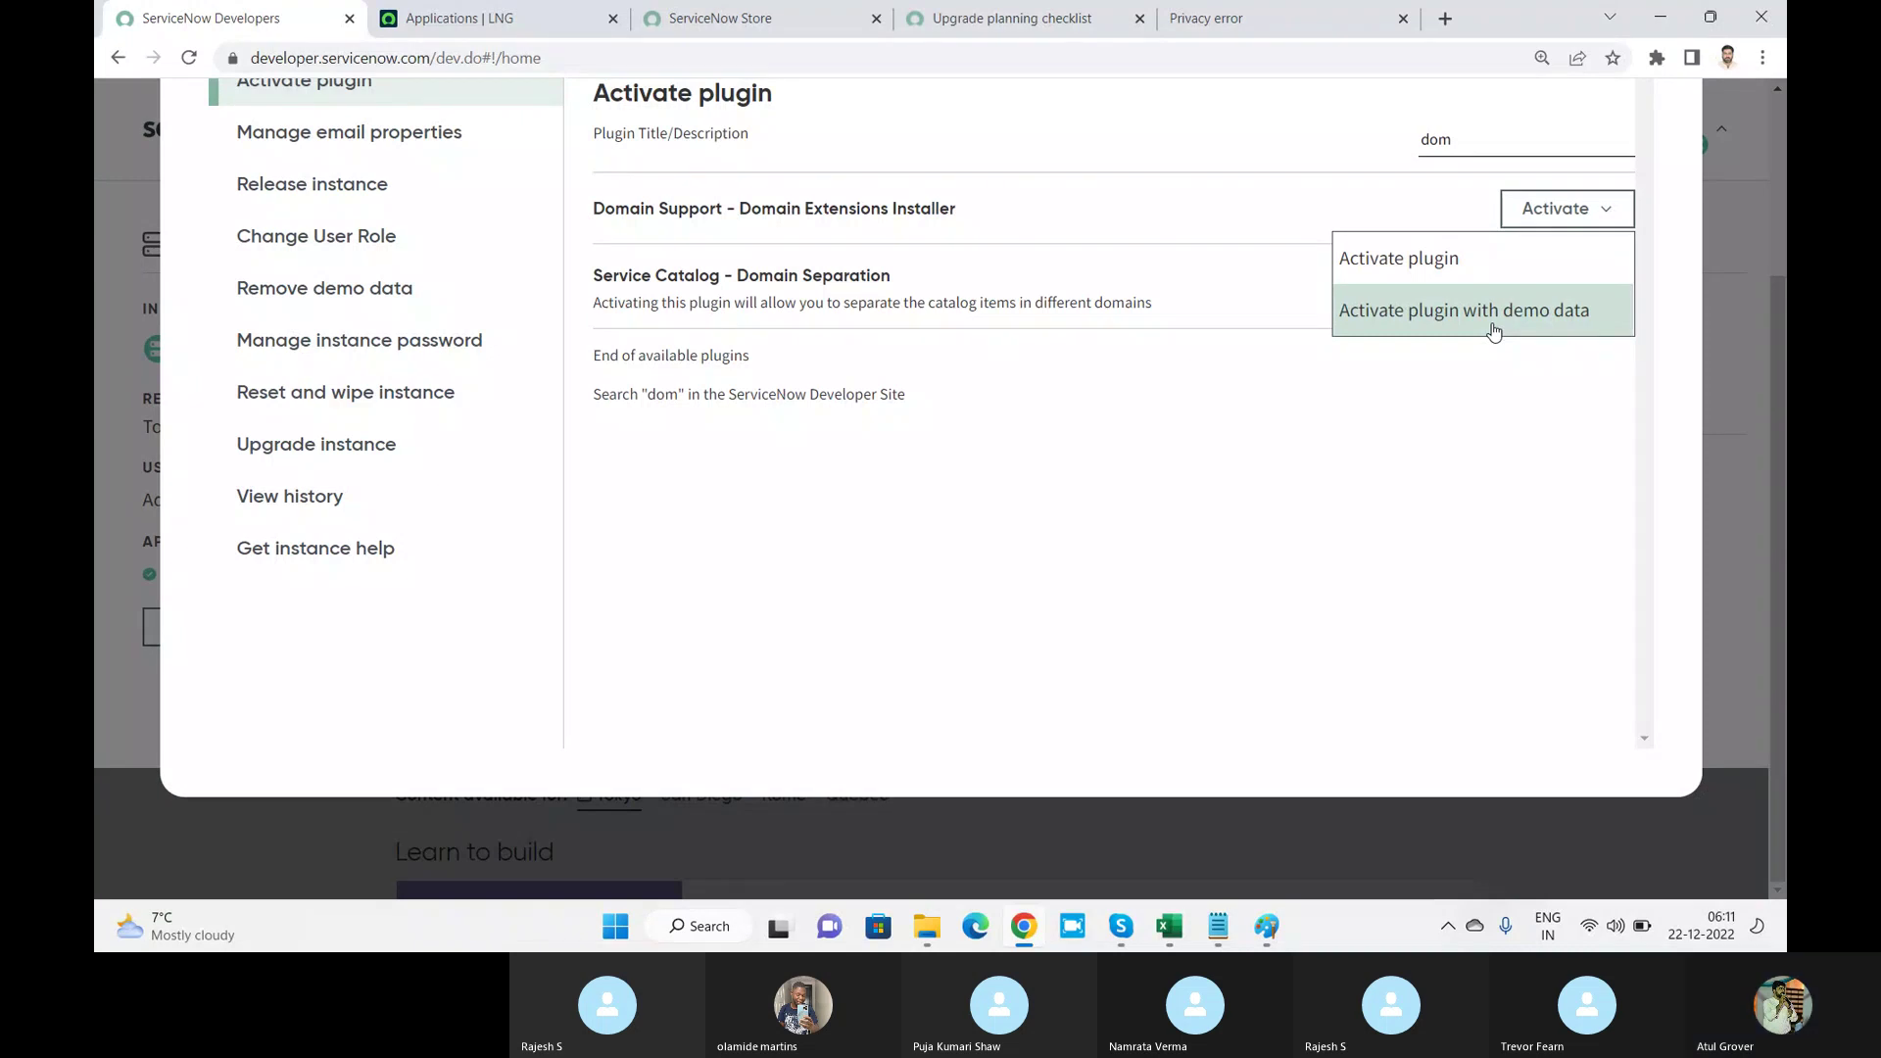
Step: Return to the instance's Applications page and list all app updates, removing the Applications filter and the "agile" search term
click(534, 27)
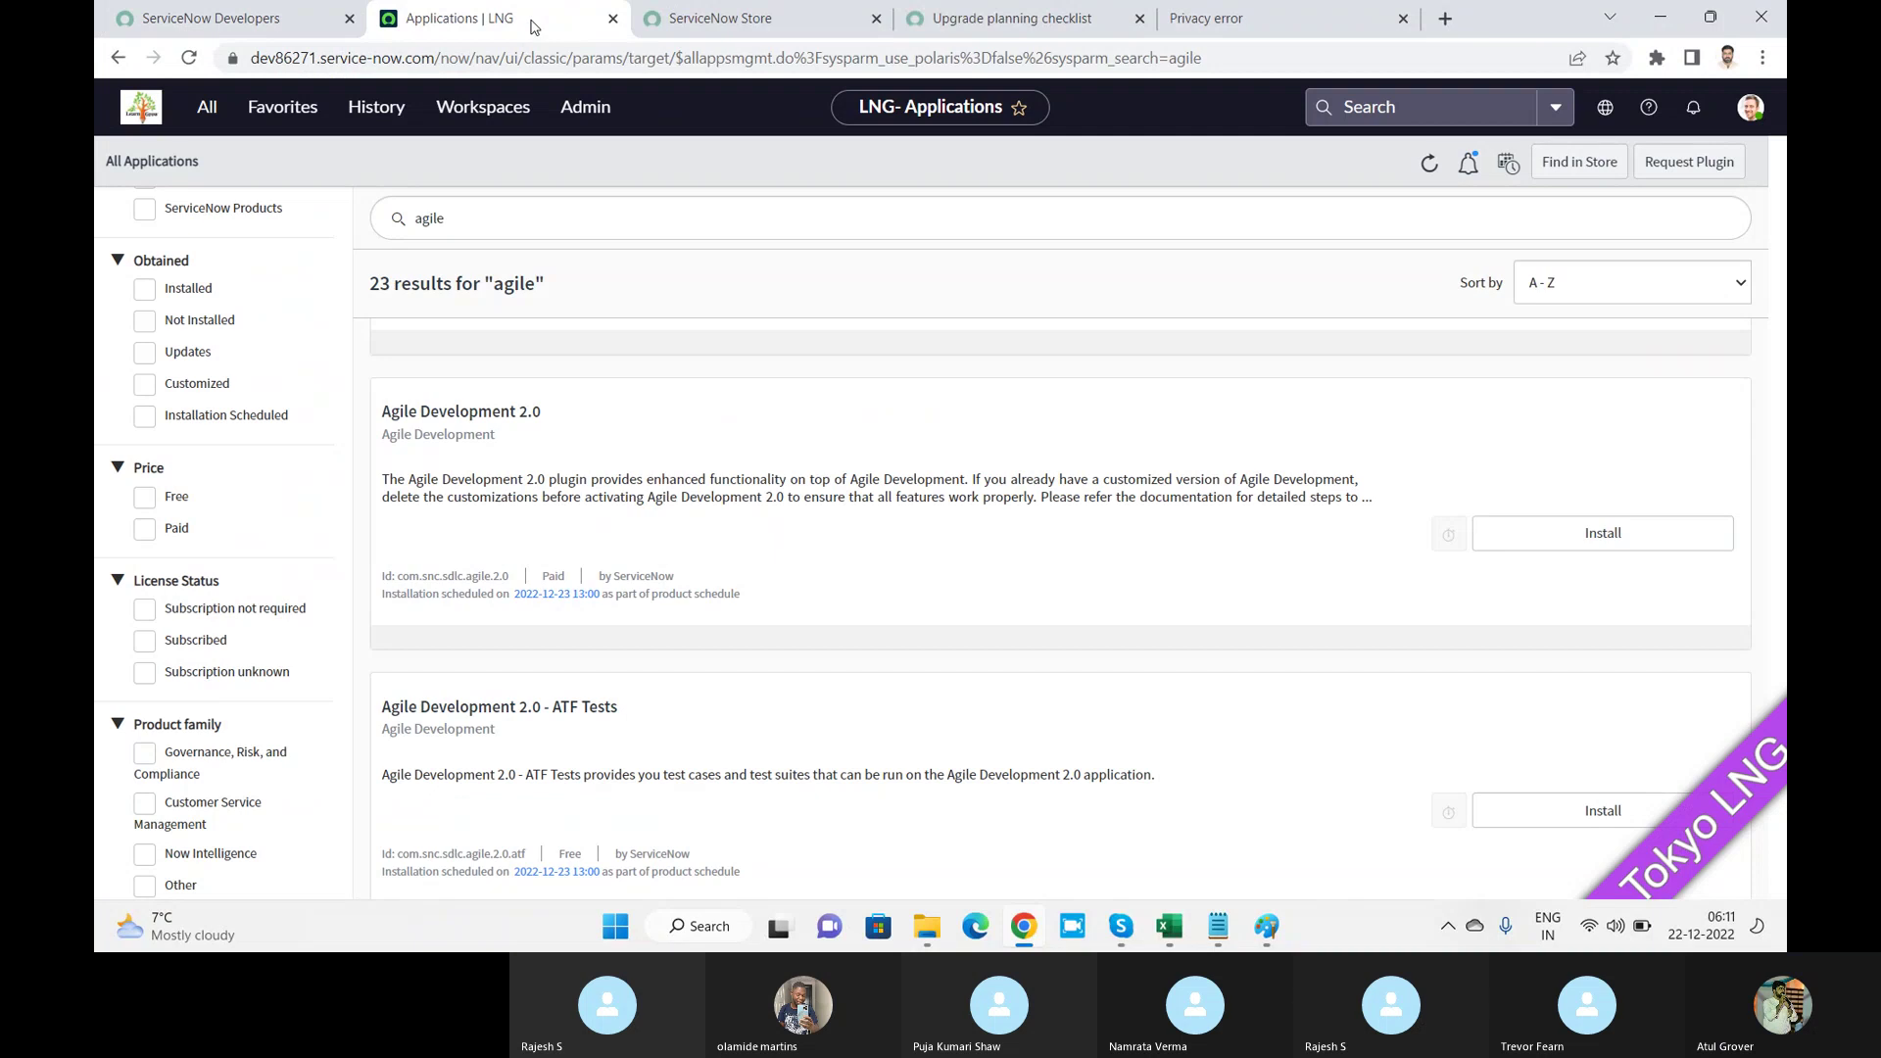
click(1466, 172)
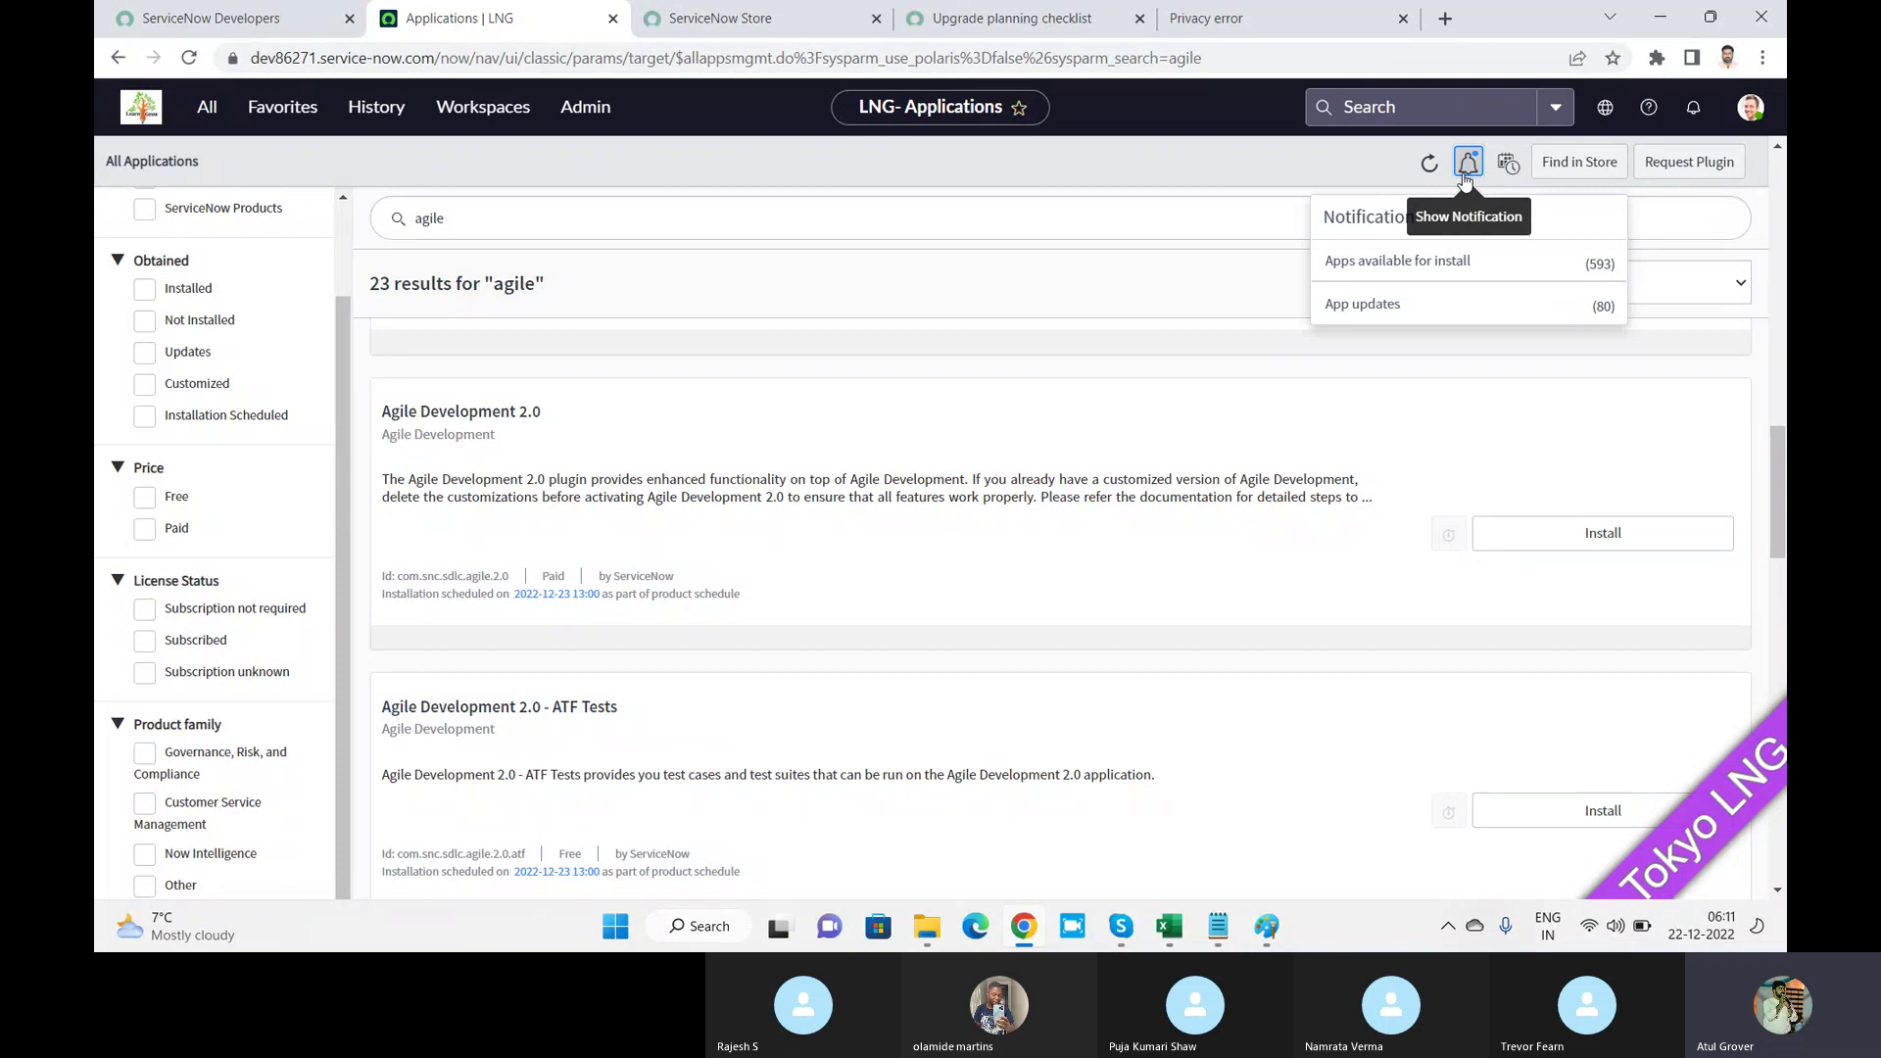
click(1389, 312)
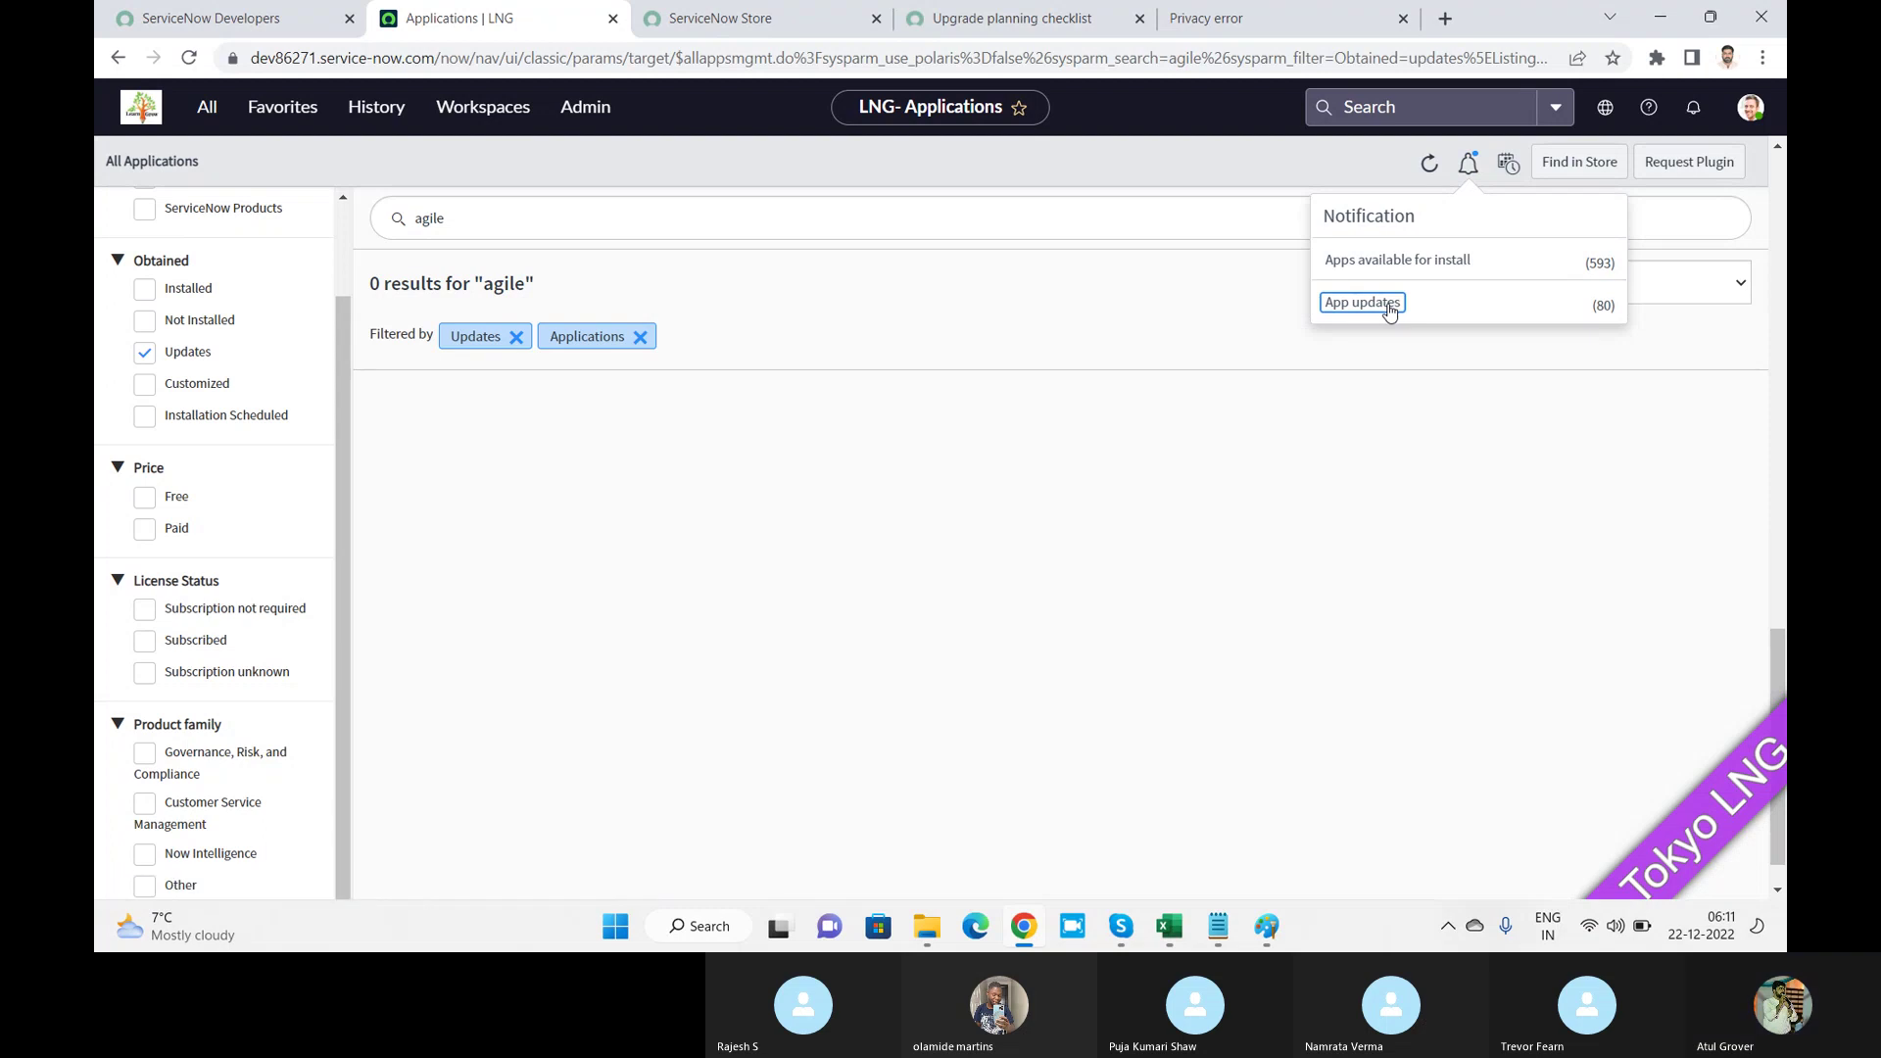
click(641, 337)
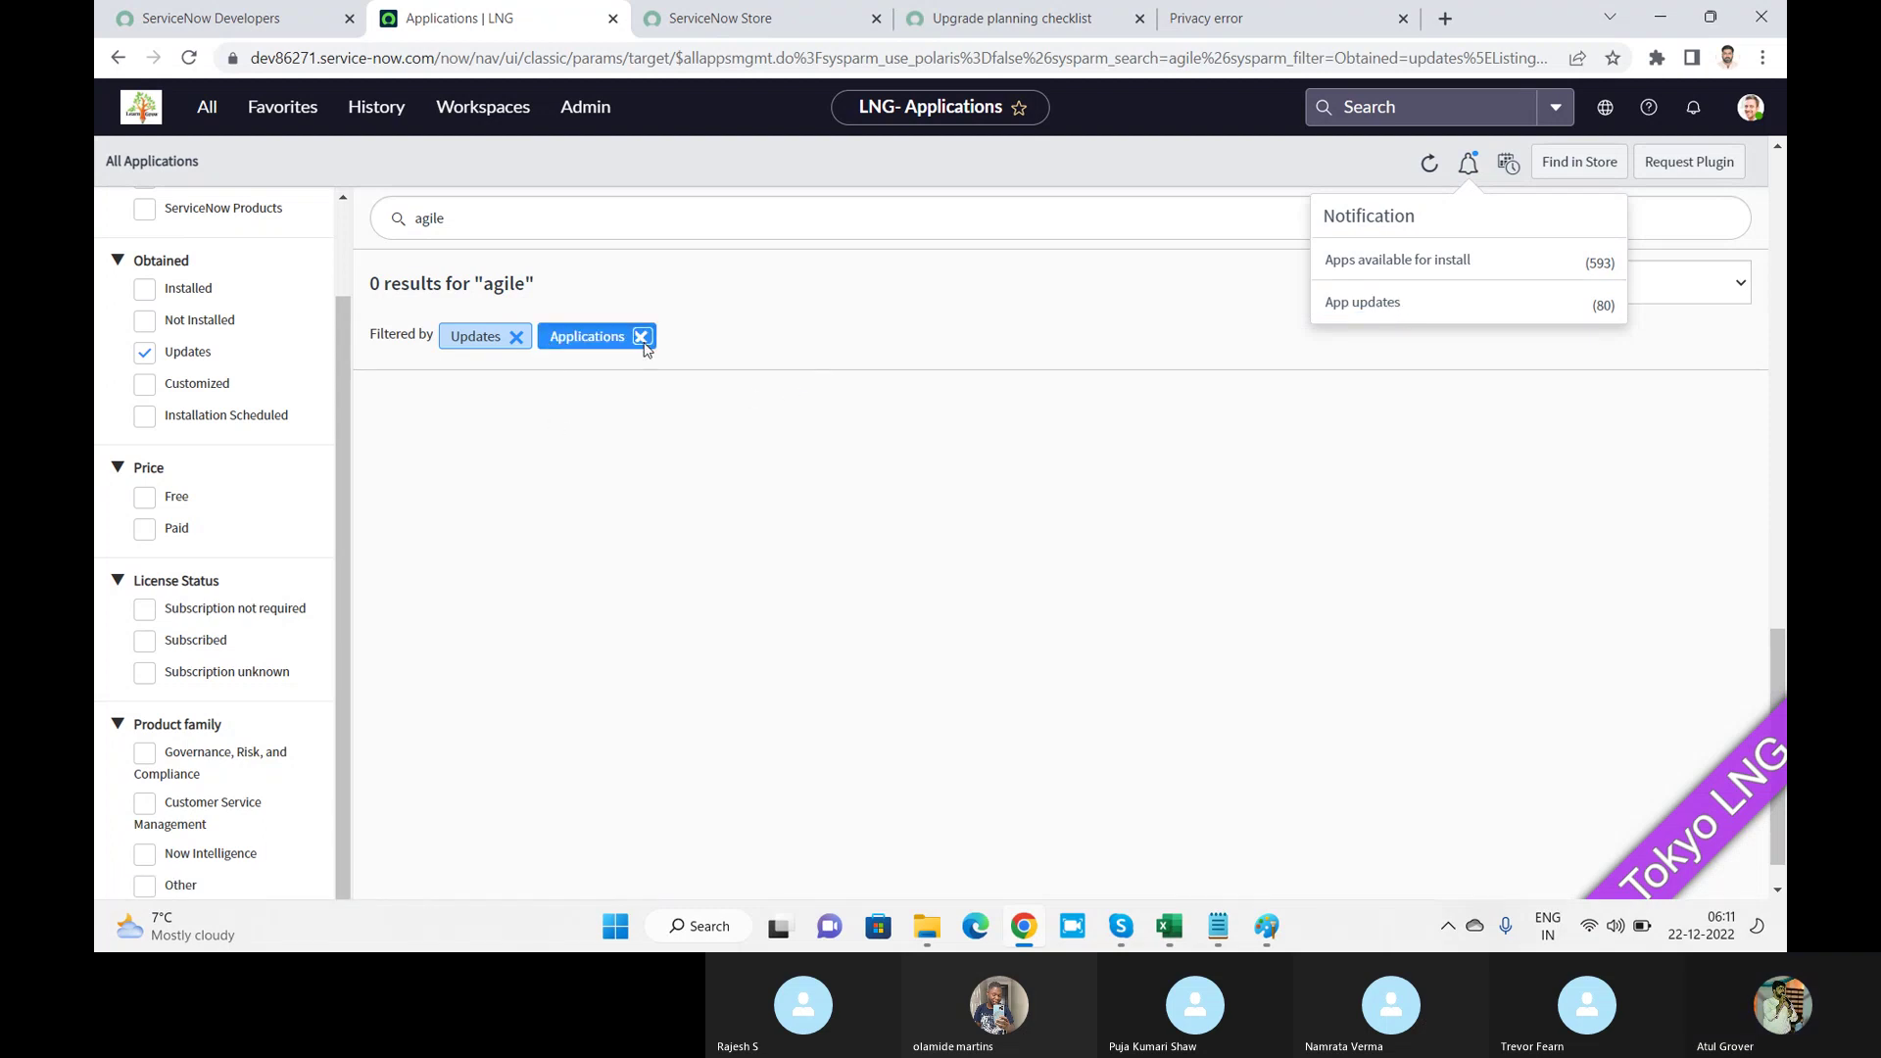
click(495, 227)
key(BackSpace)
key(BackSpace)
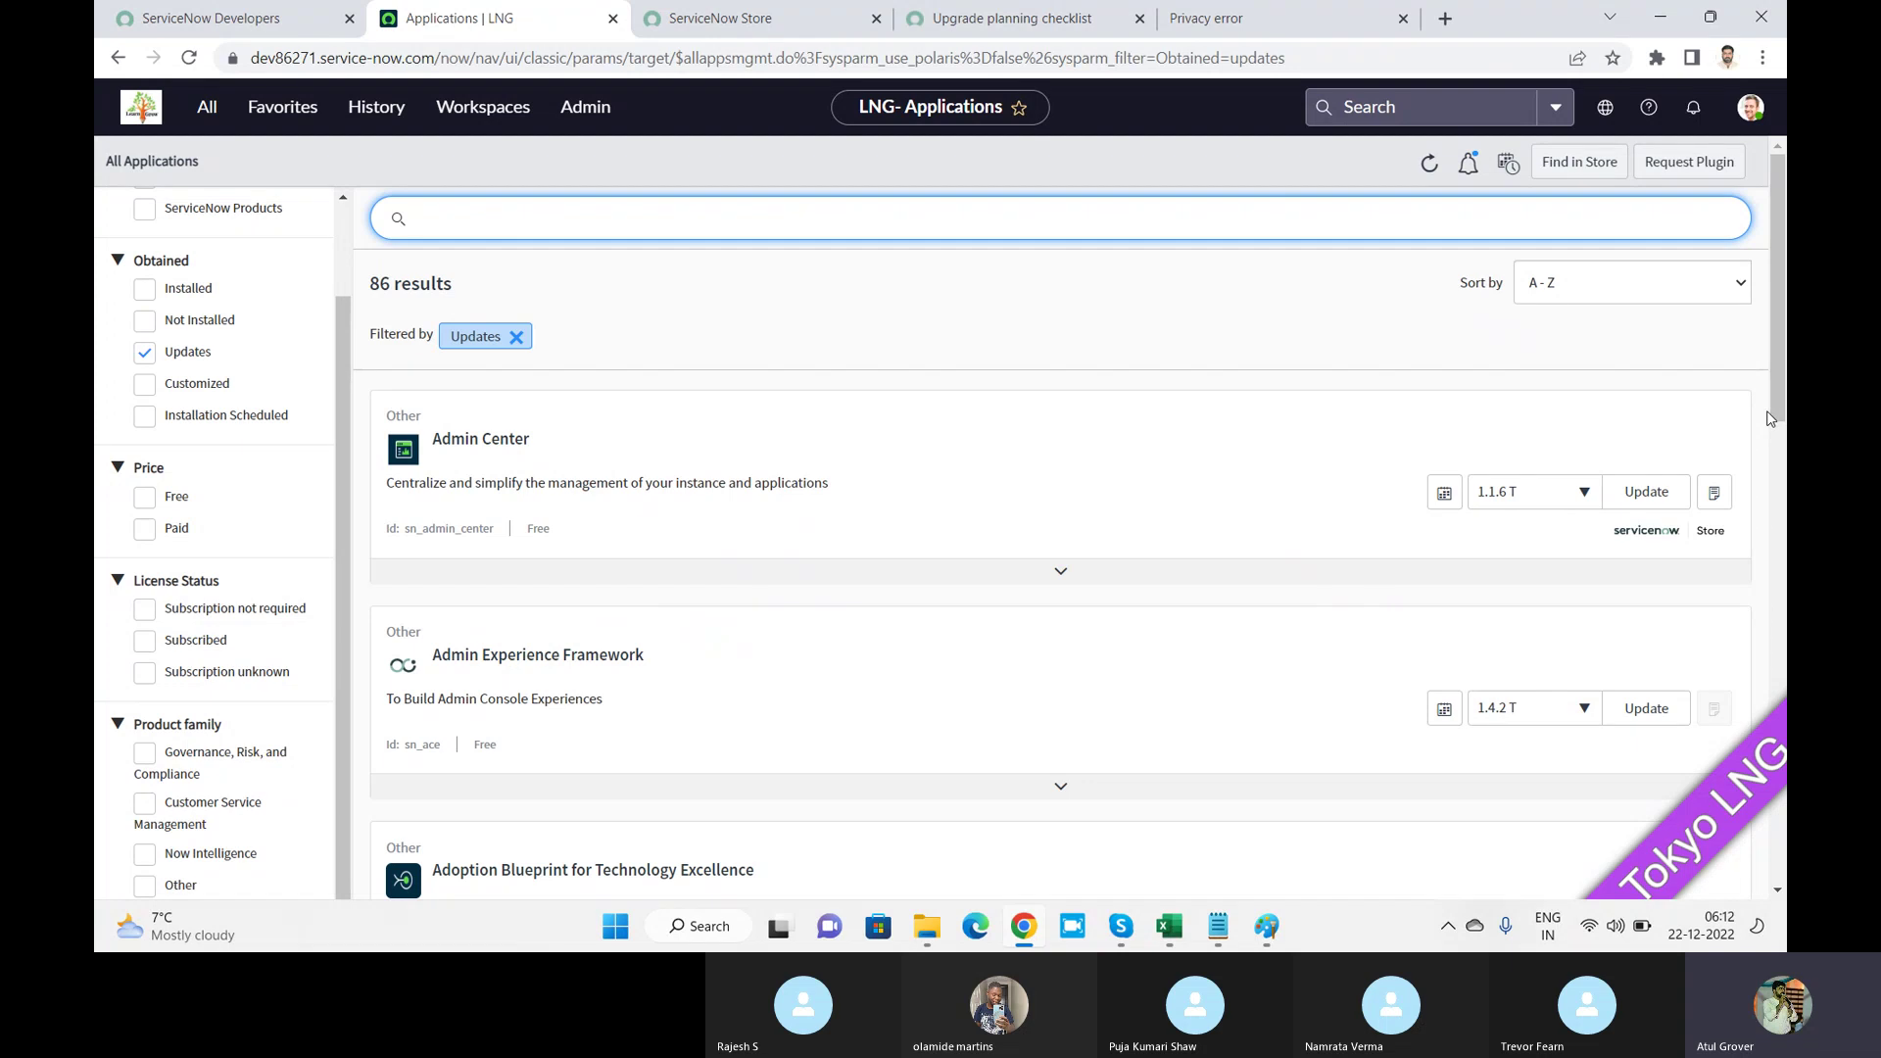
Step: Review the installation status and the full installation calendar from the schedule summary, closing each one after viewing
click(1509, 163)
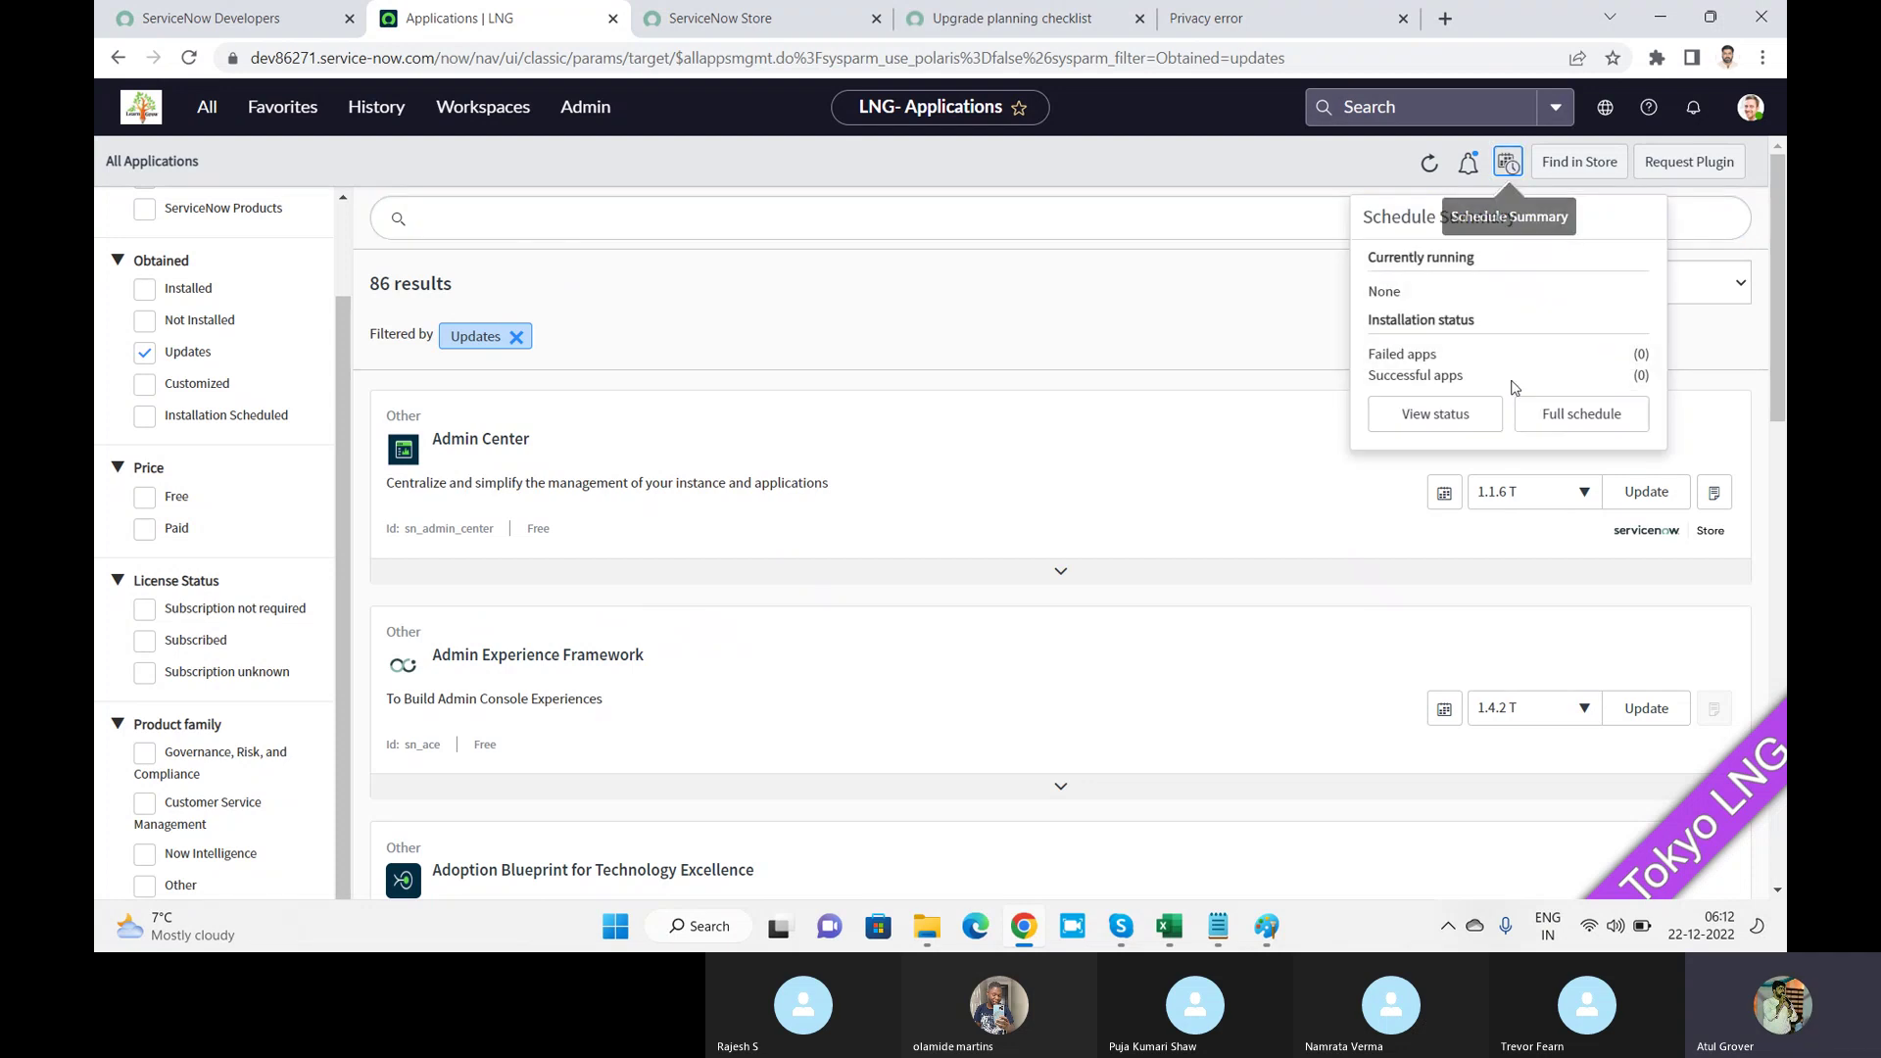
click(1453, 417)
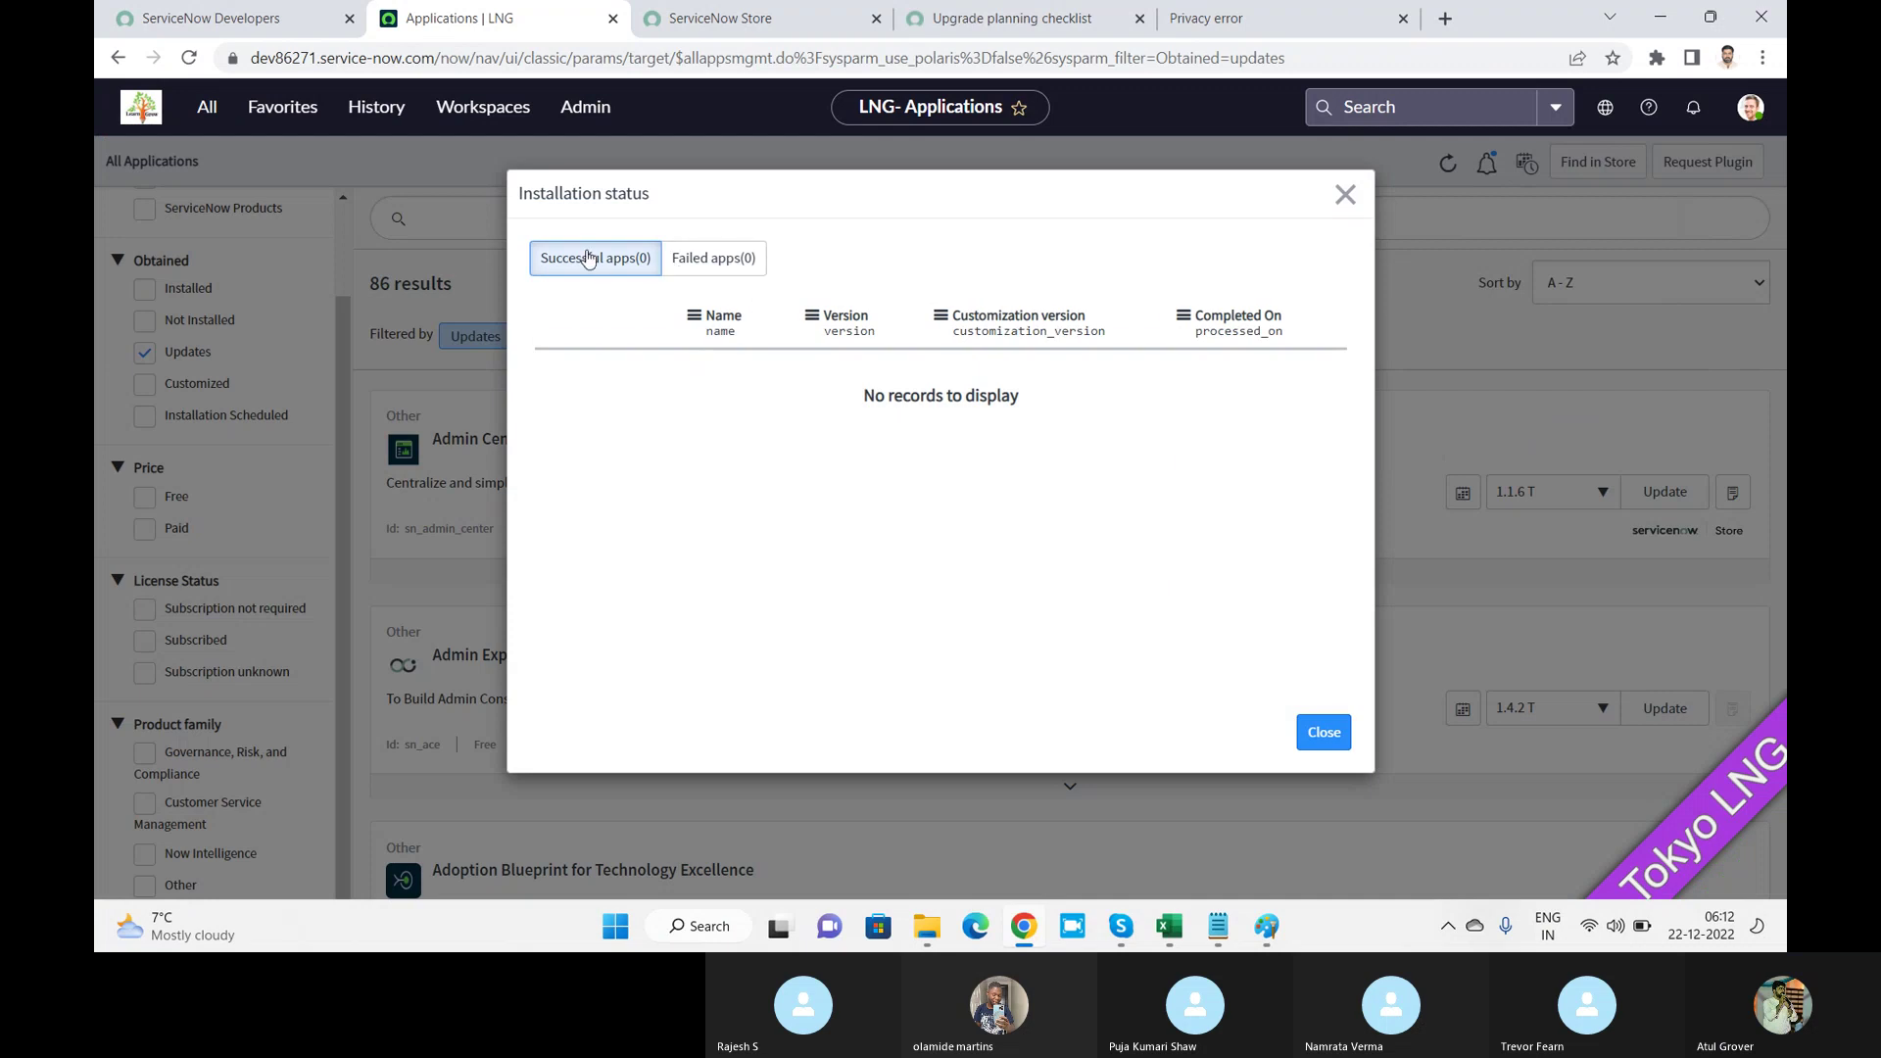
click(1345, 197)
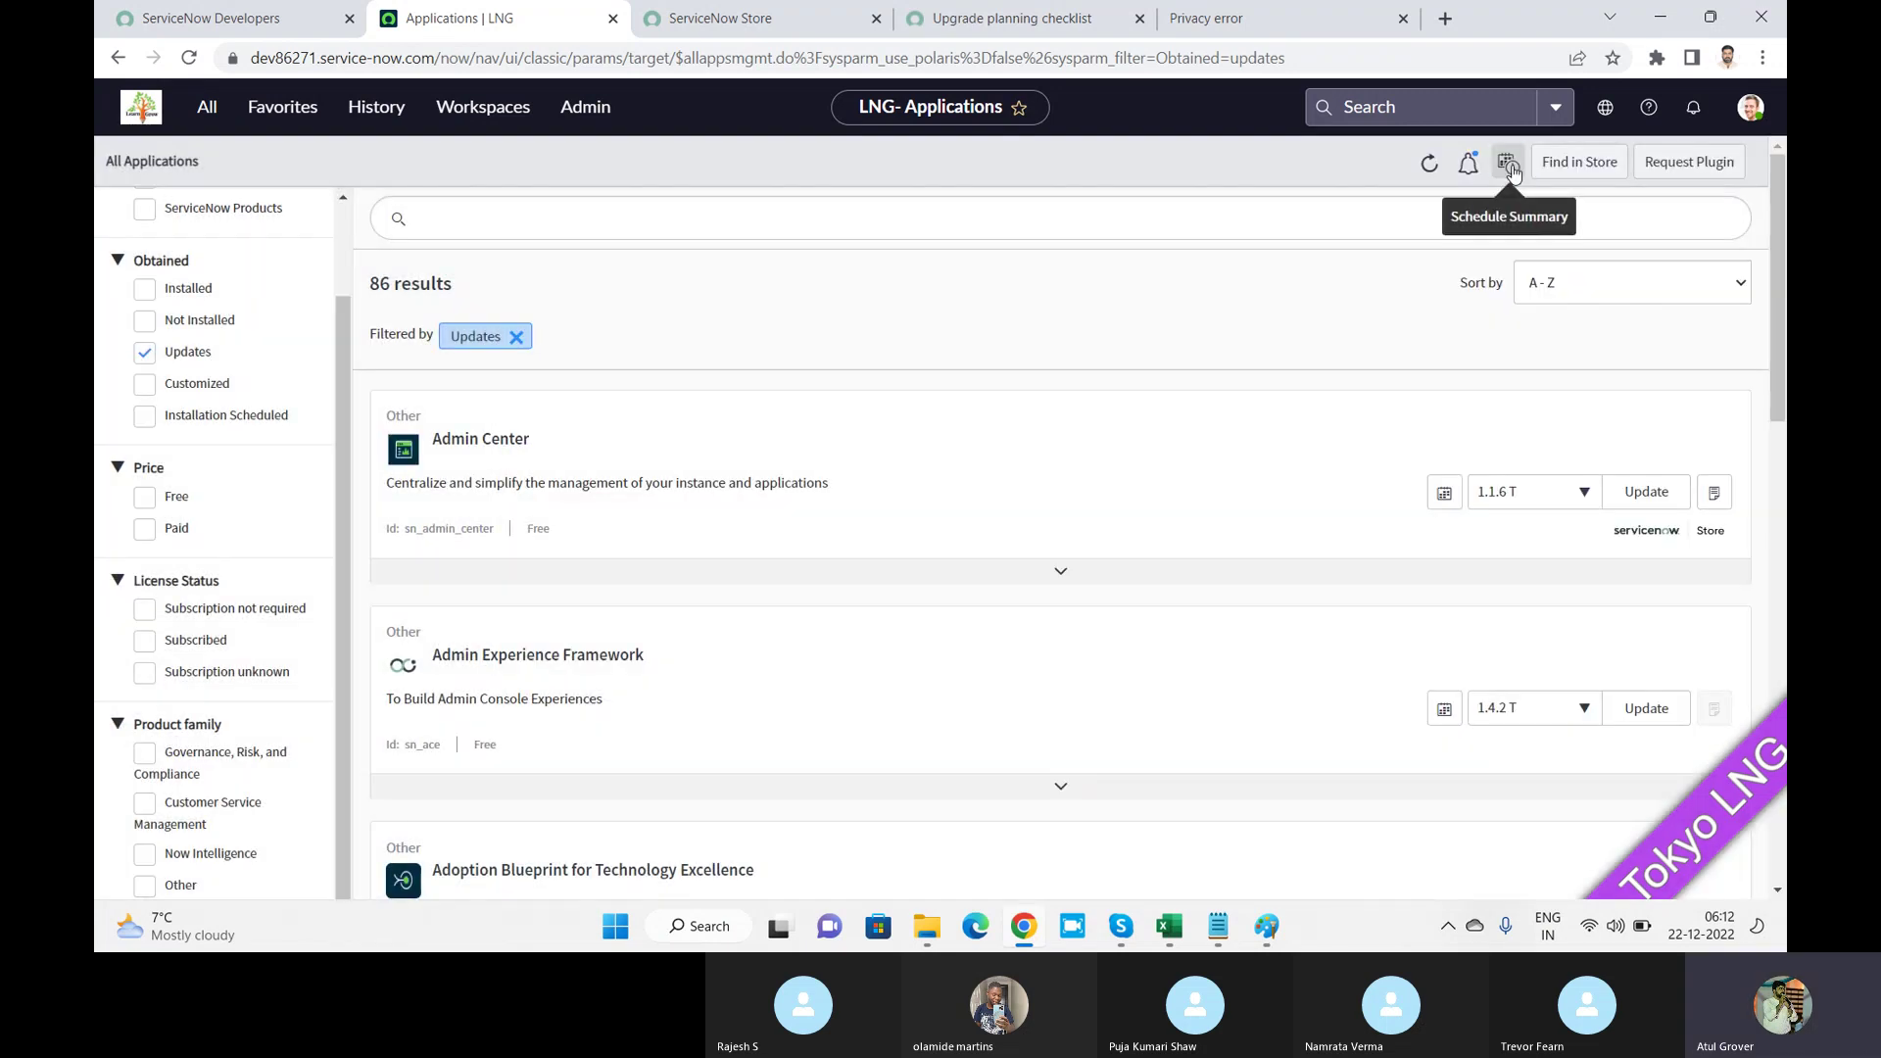
click(1510, 165)
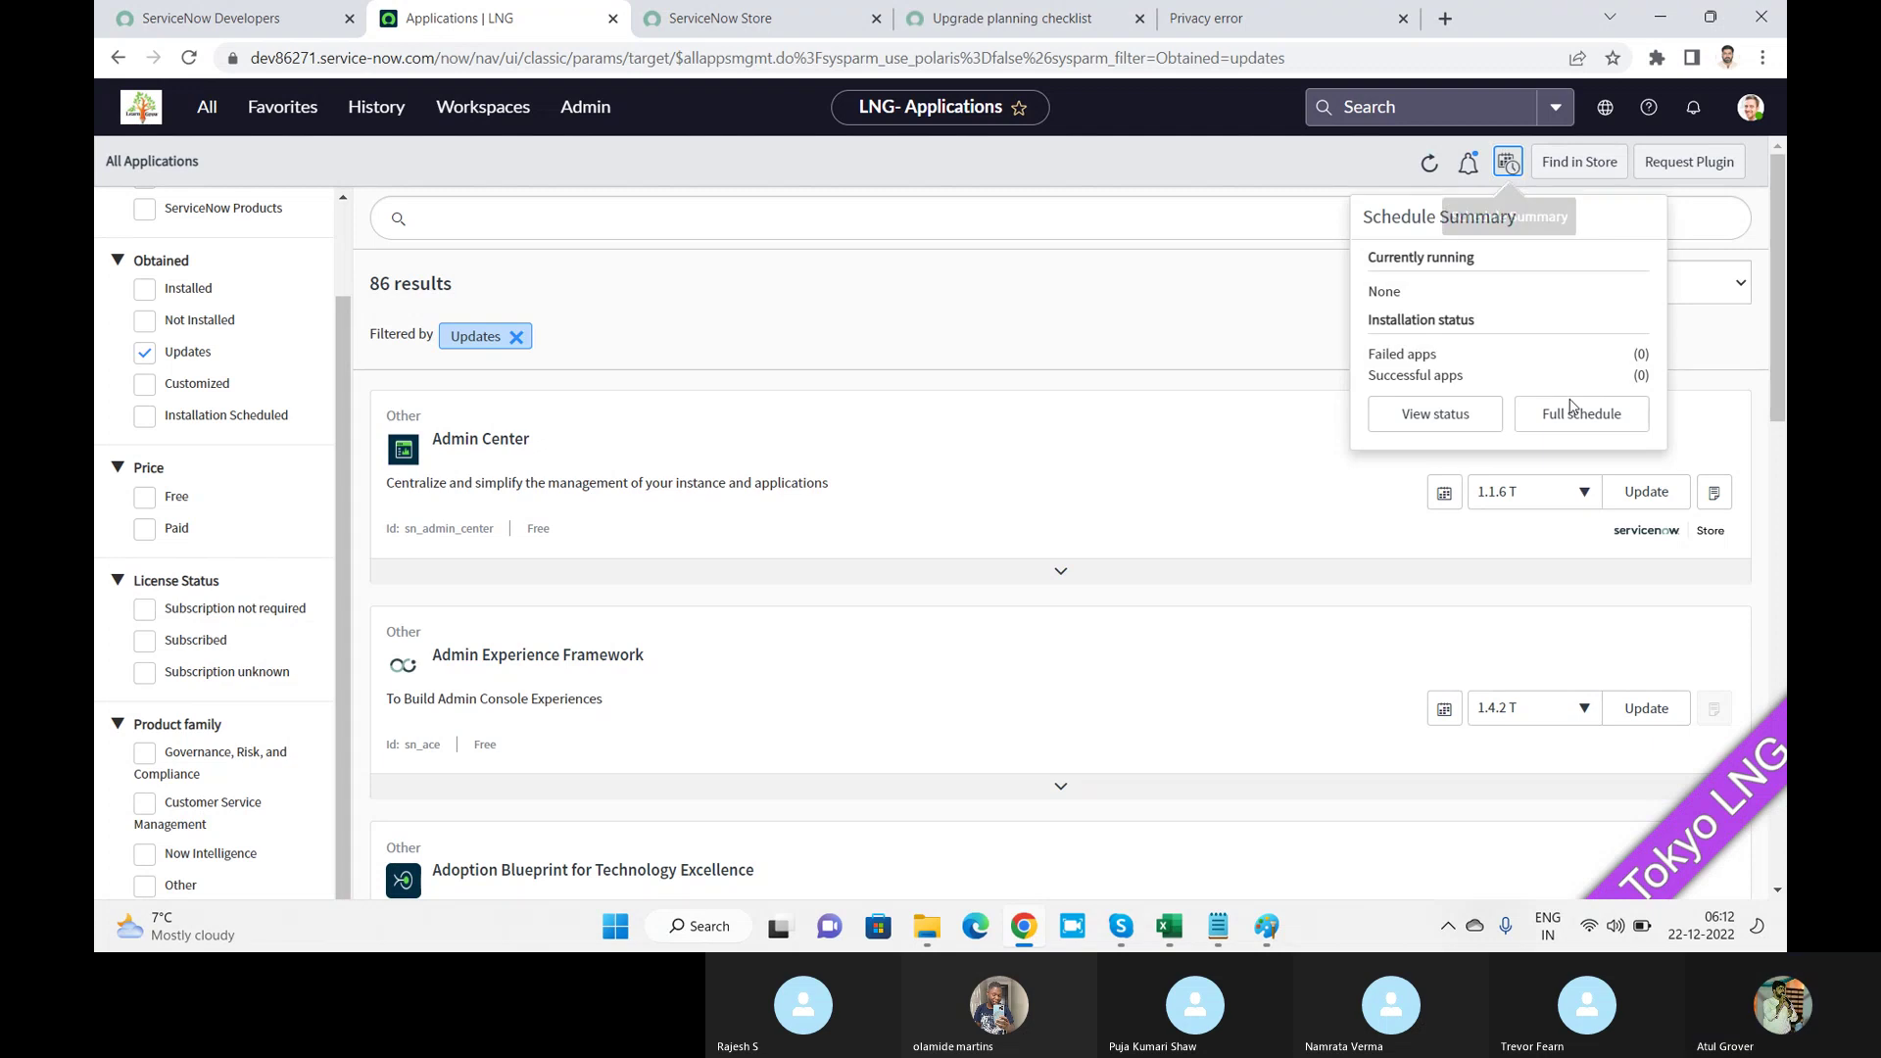
click(1597, 420)
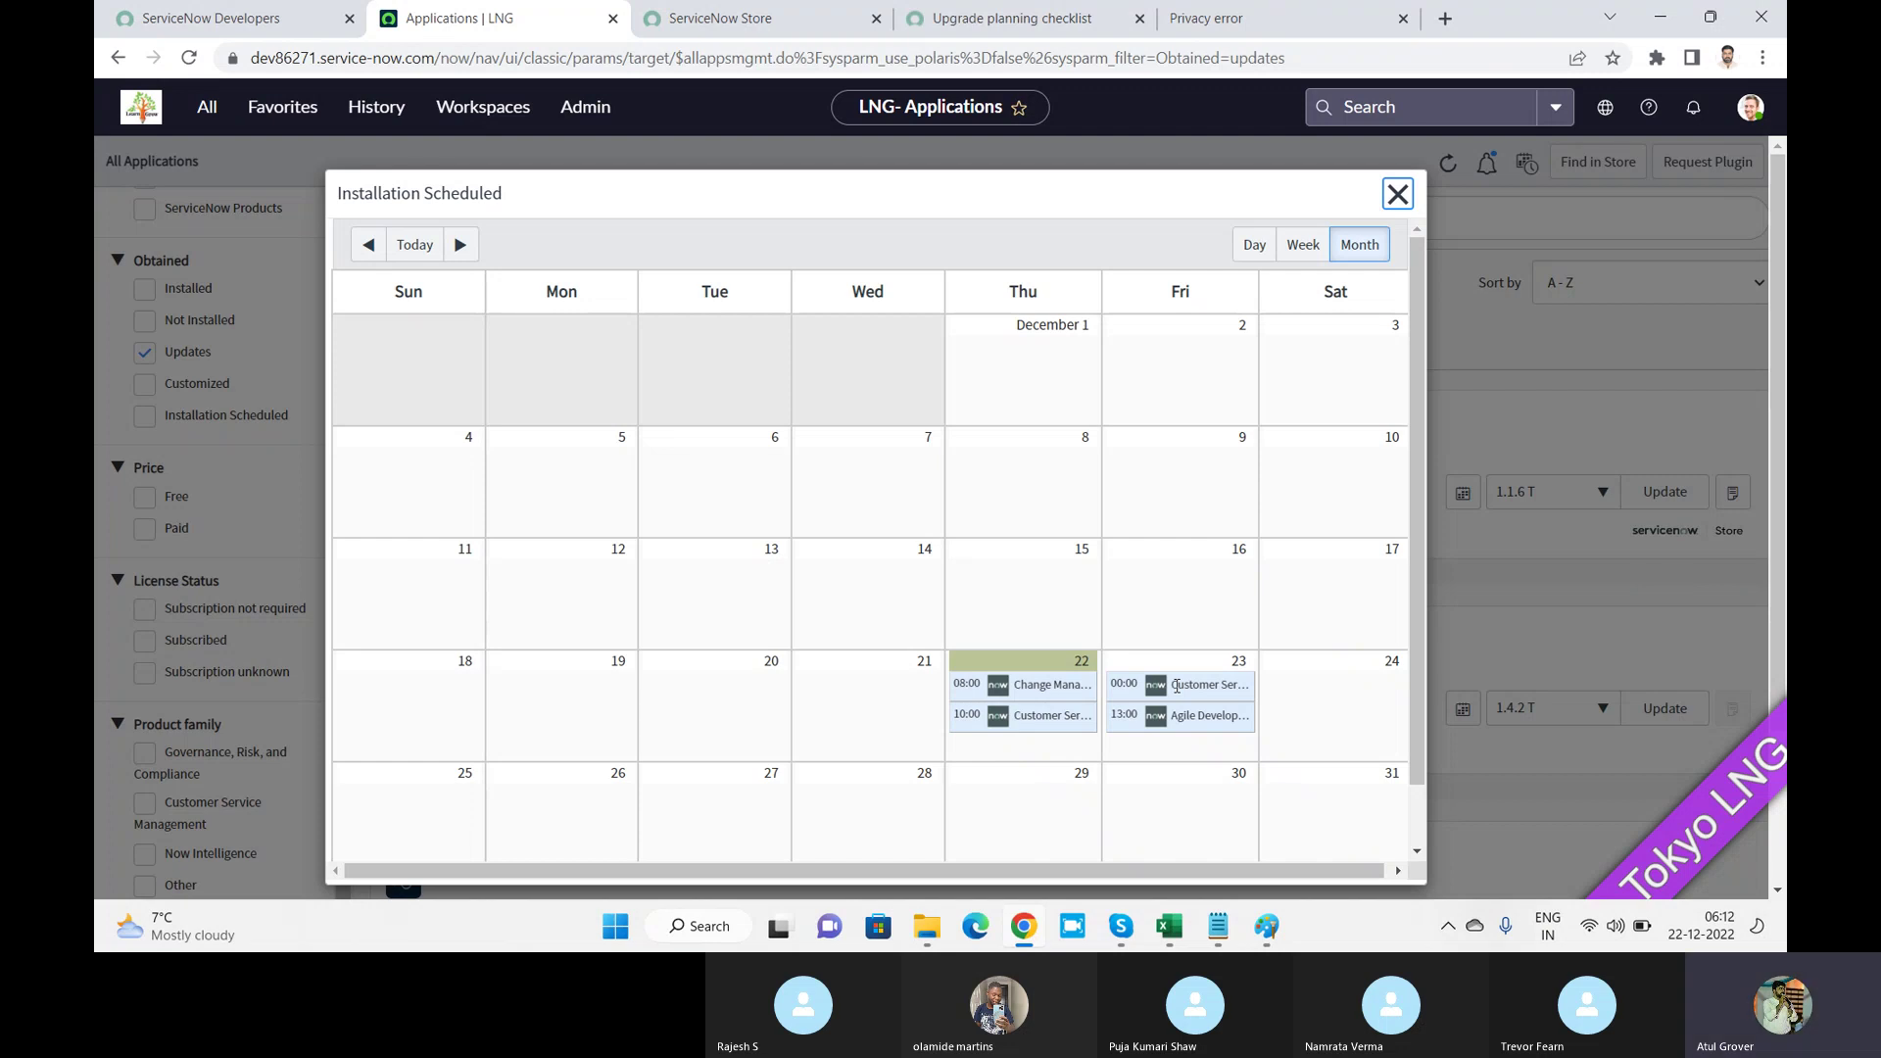
click(1391, 199)
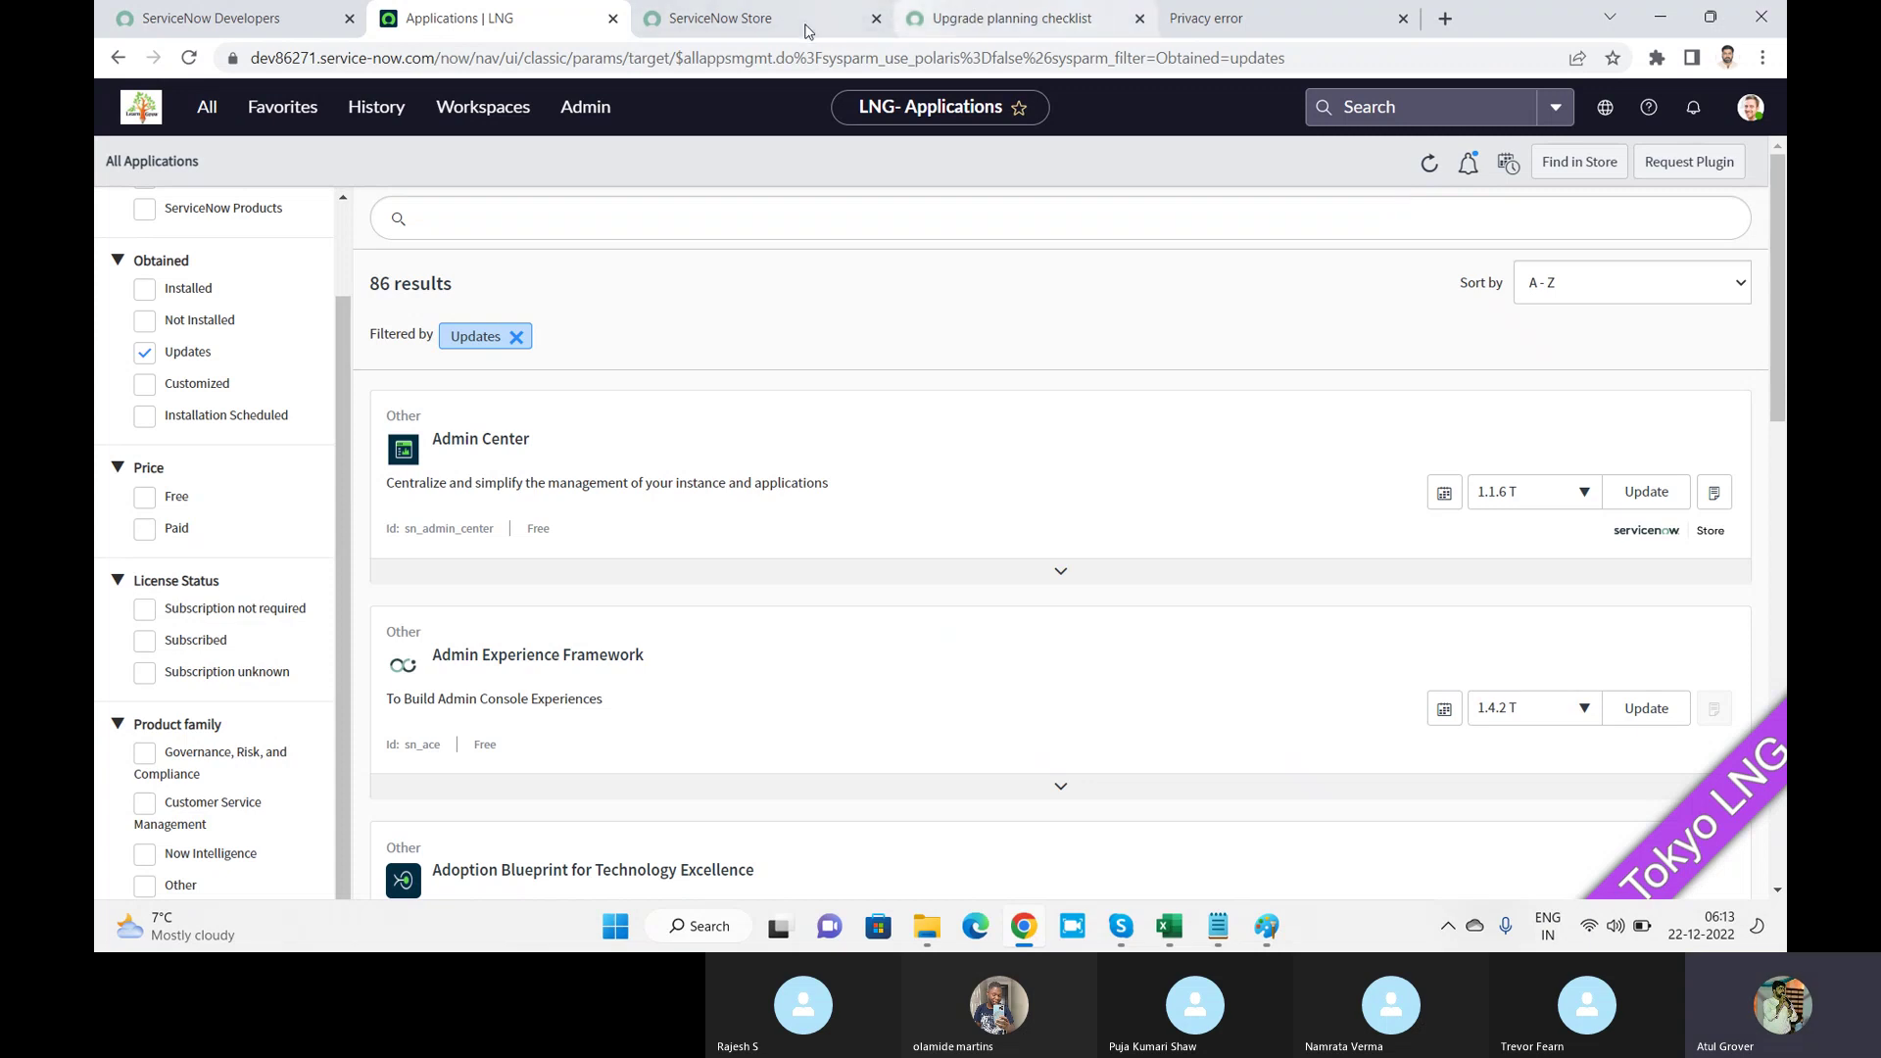
Step: Switch to the ServiceNow Store, browse its apps and solutions, and search the store for "training"
click(757, 19)
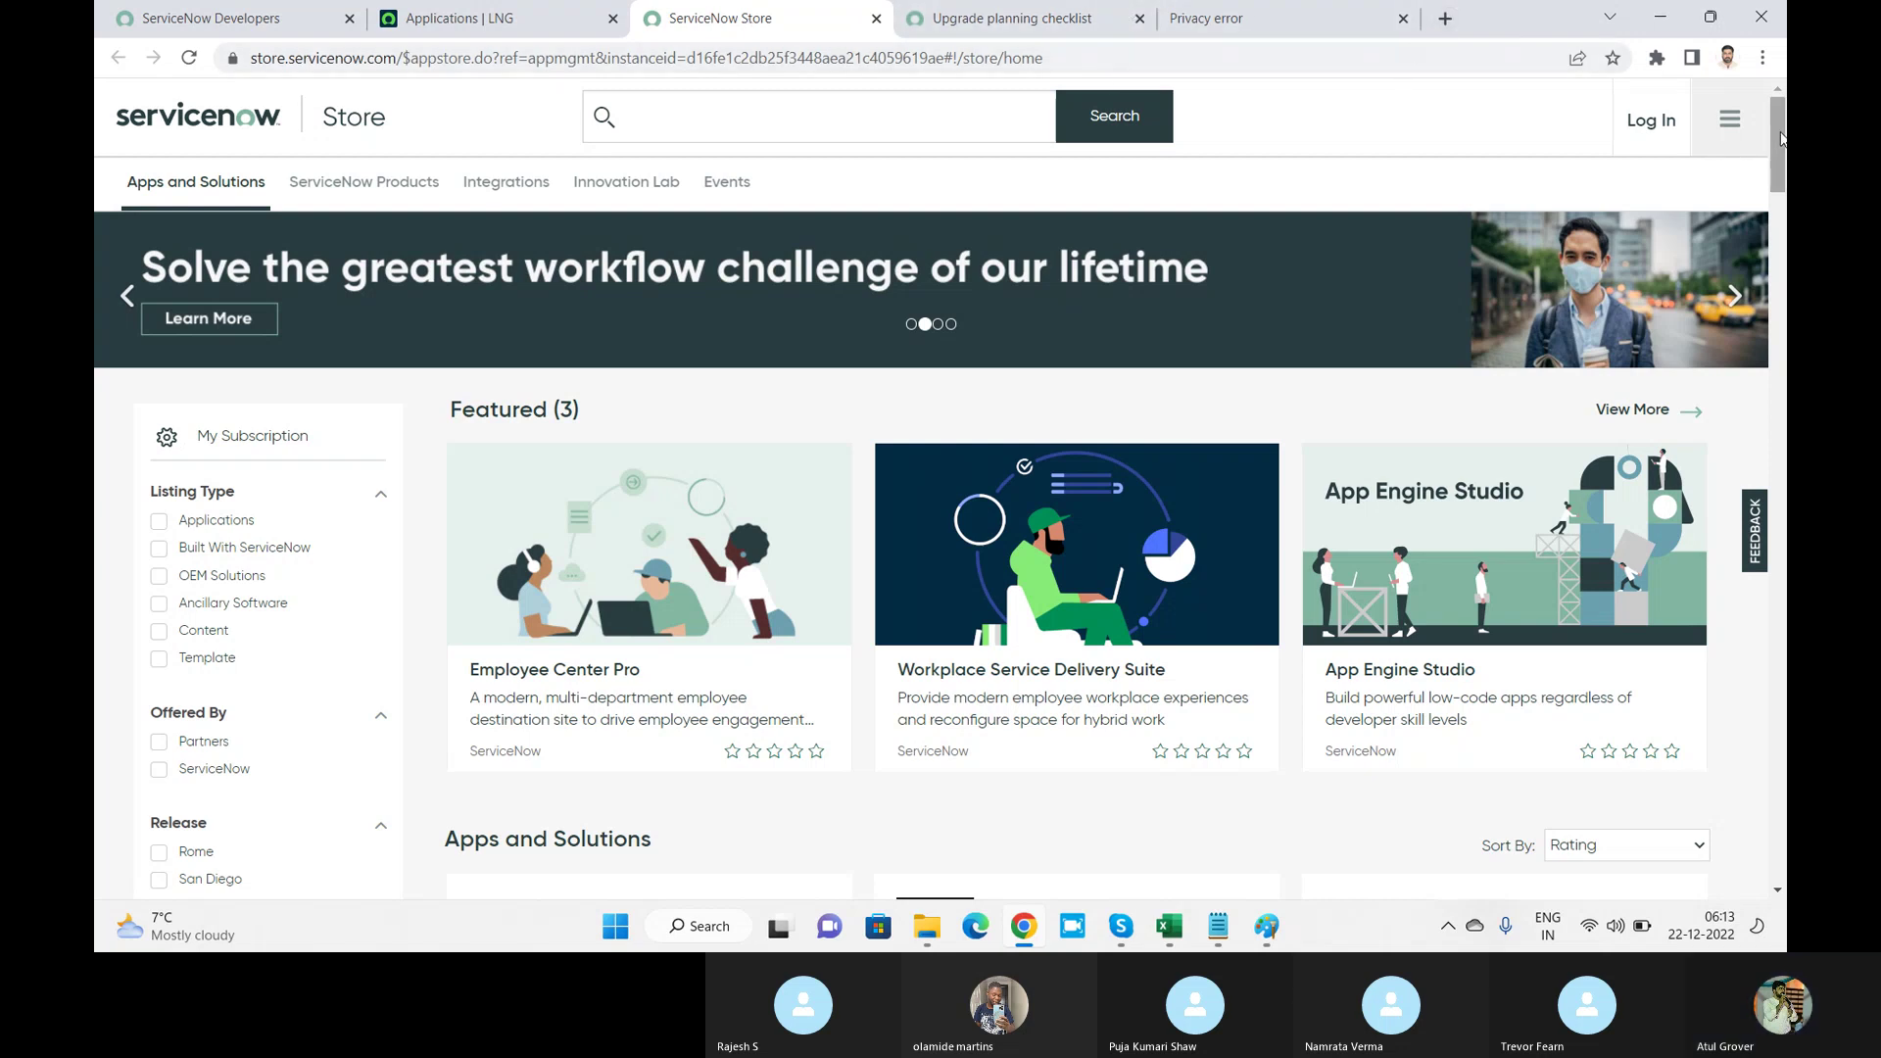
scroll(684, 477, down, 6)
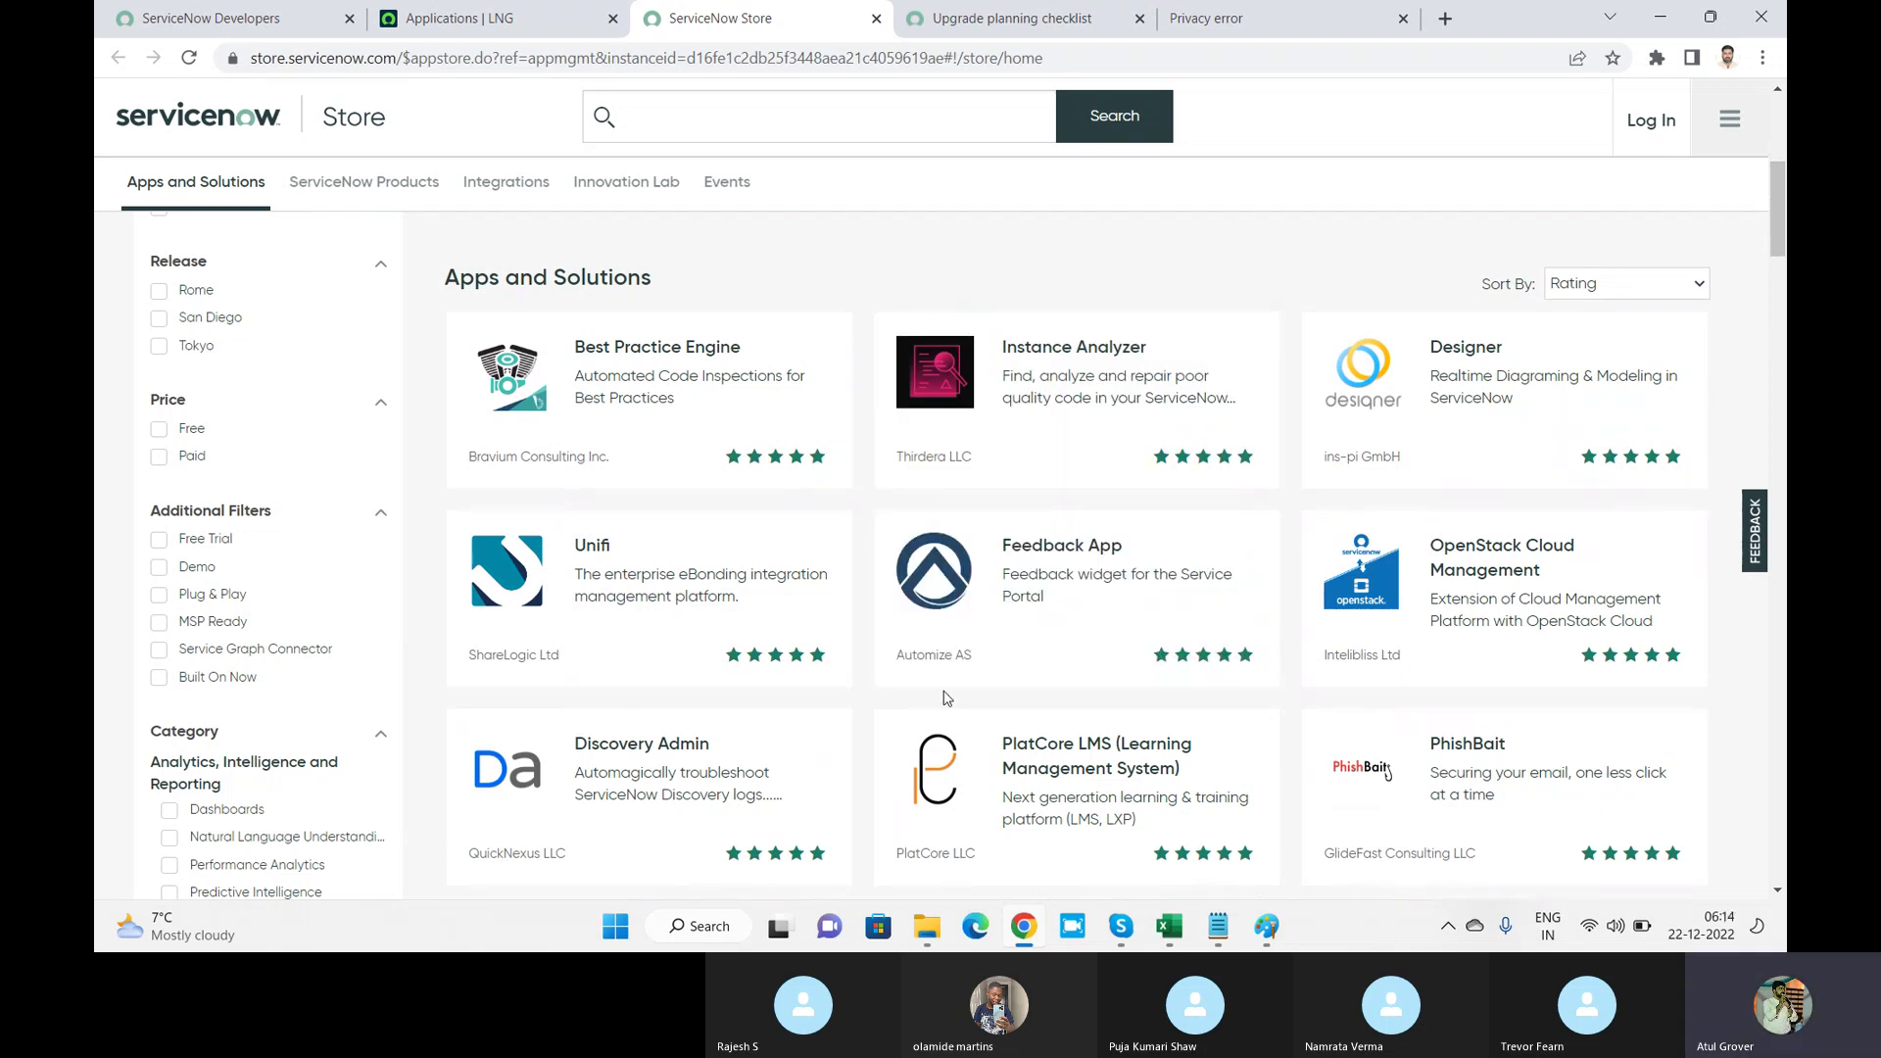
click(740, 108)
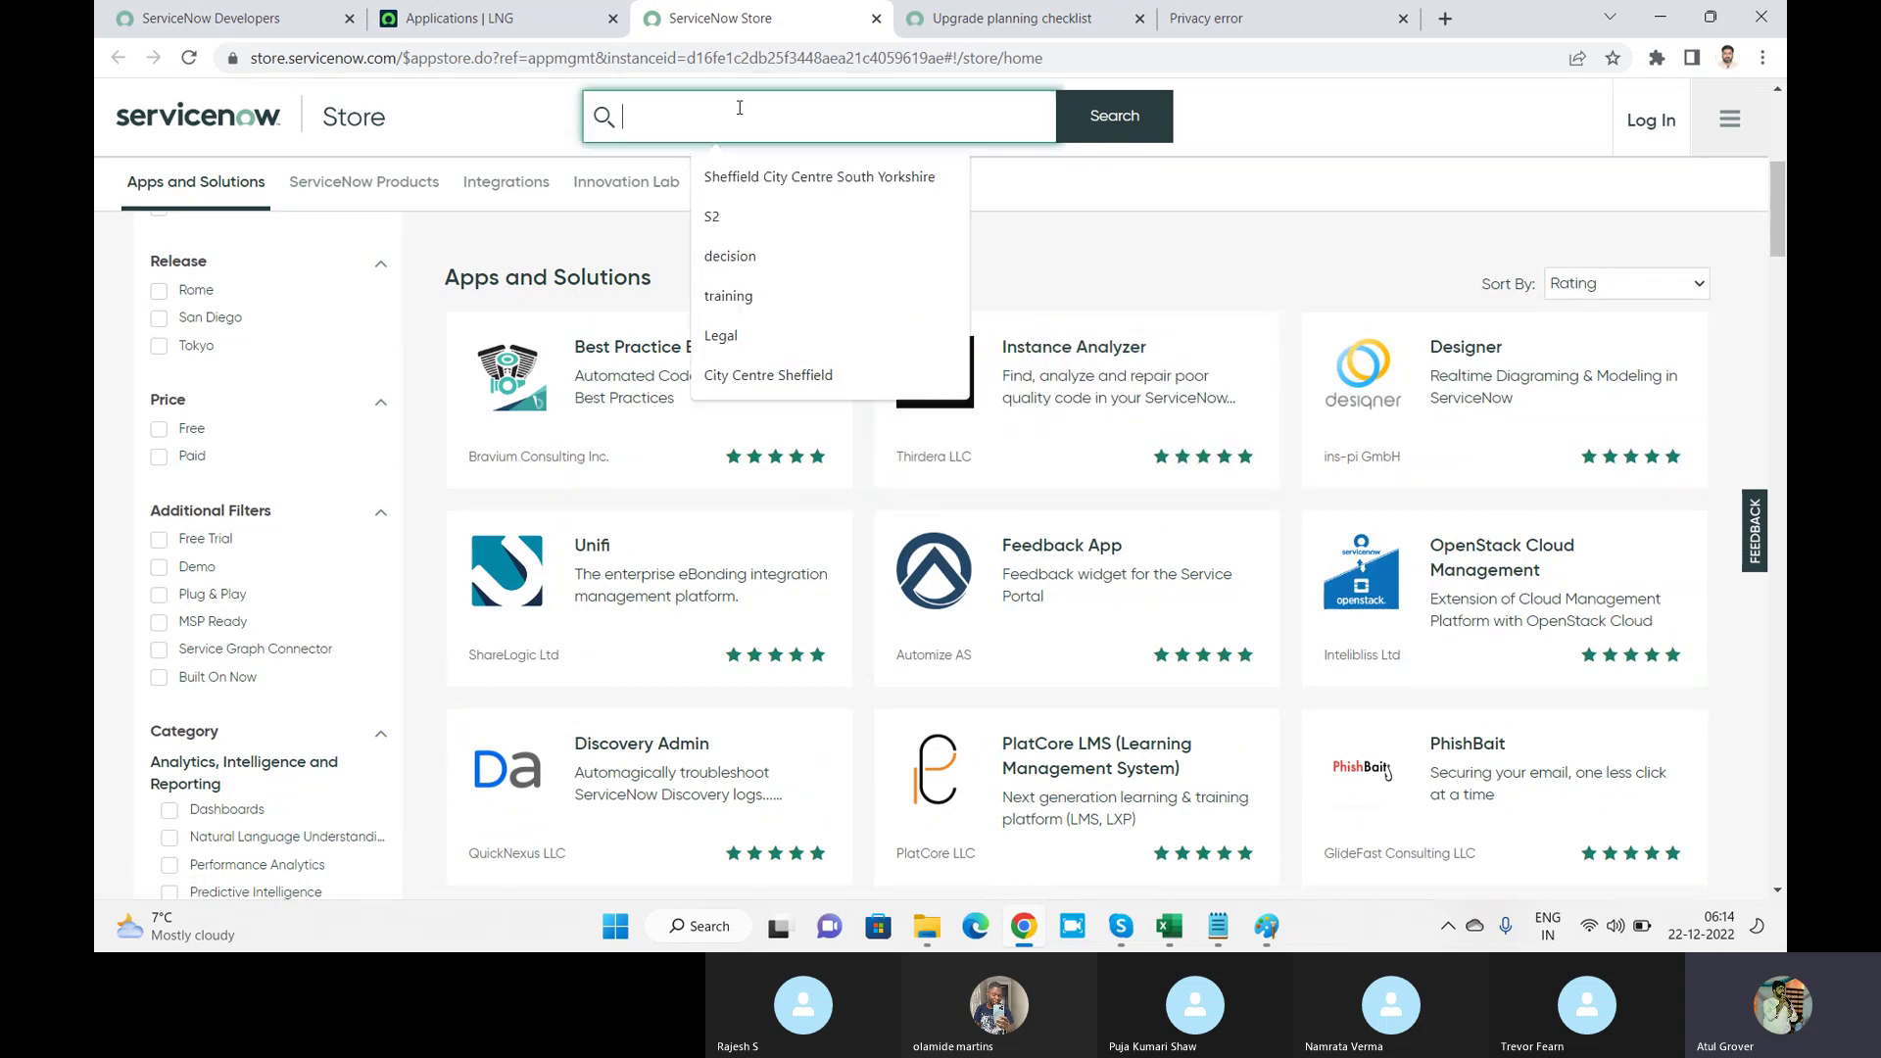
text(tra)
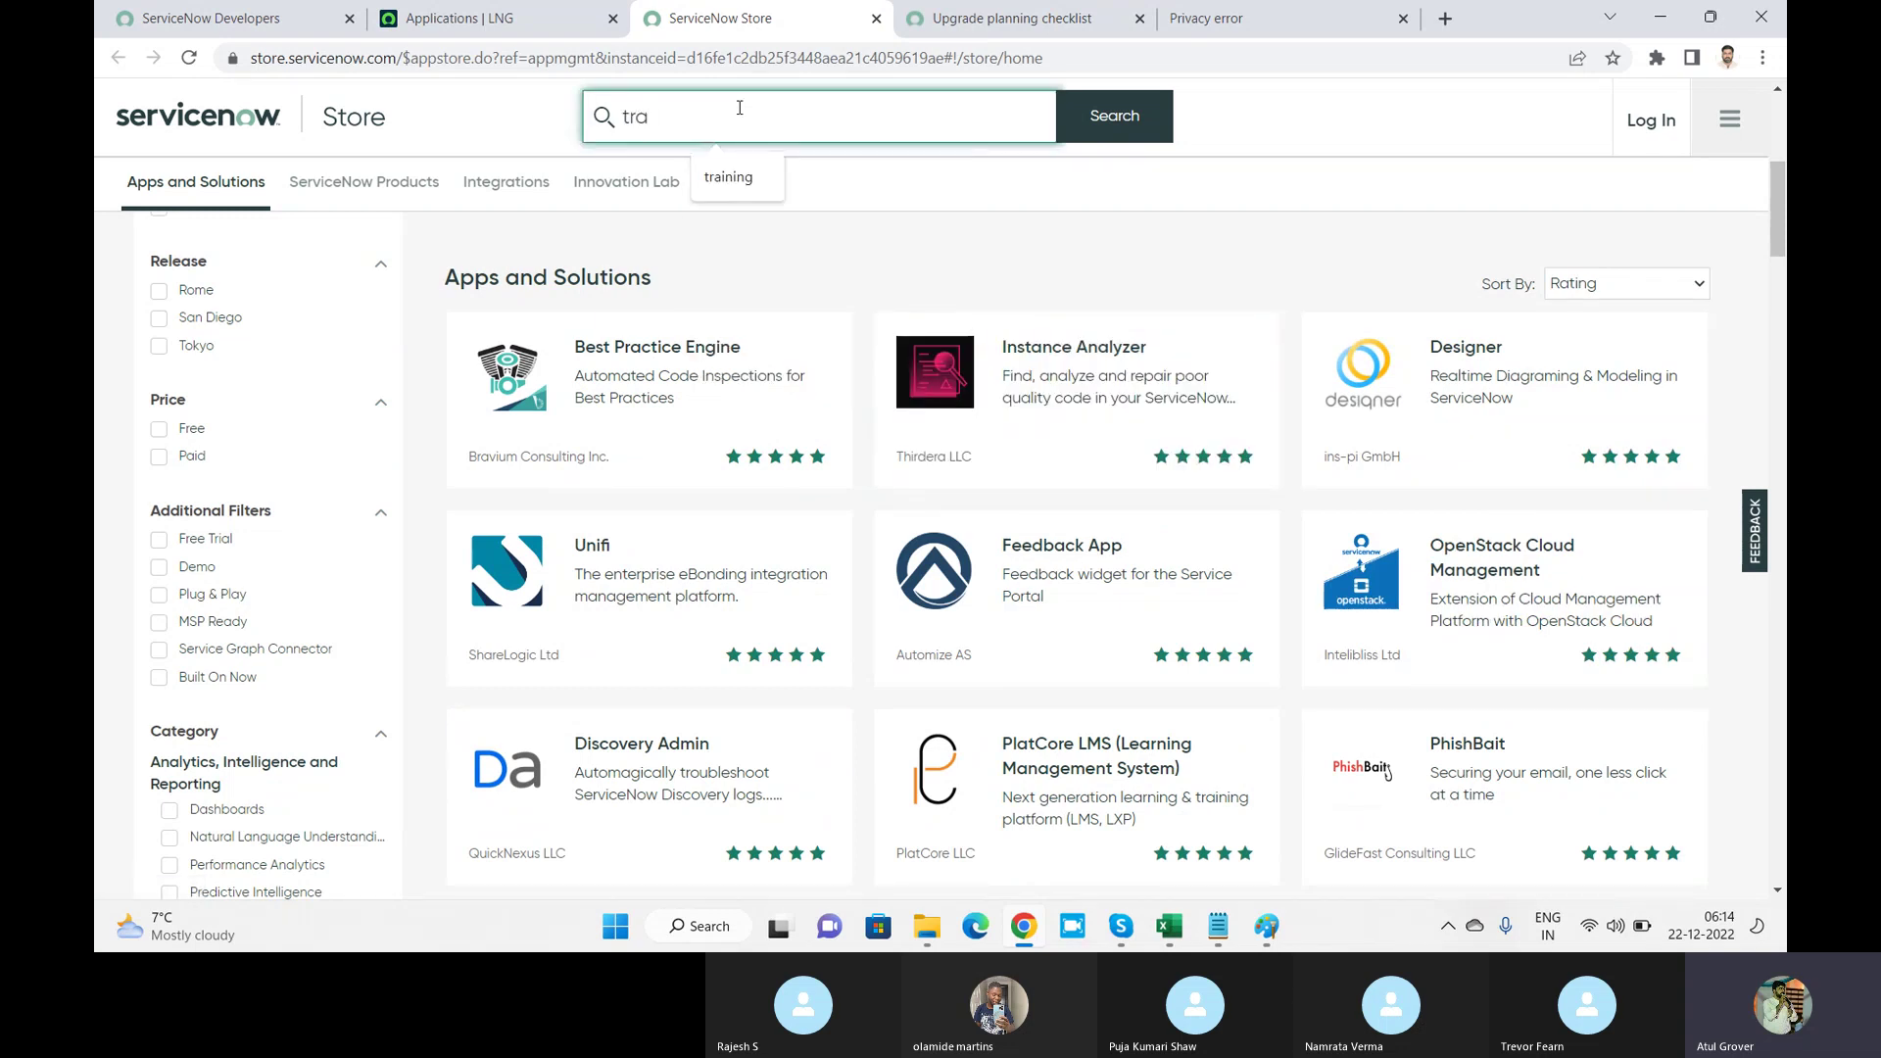
text(ining)
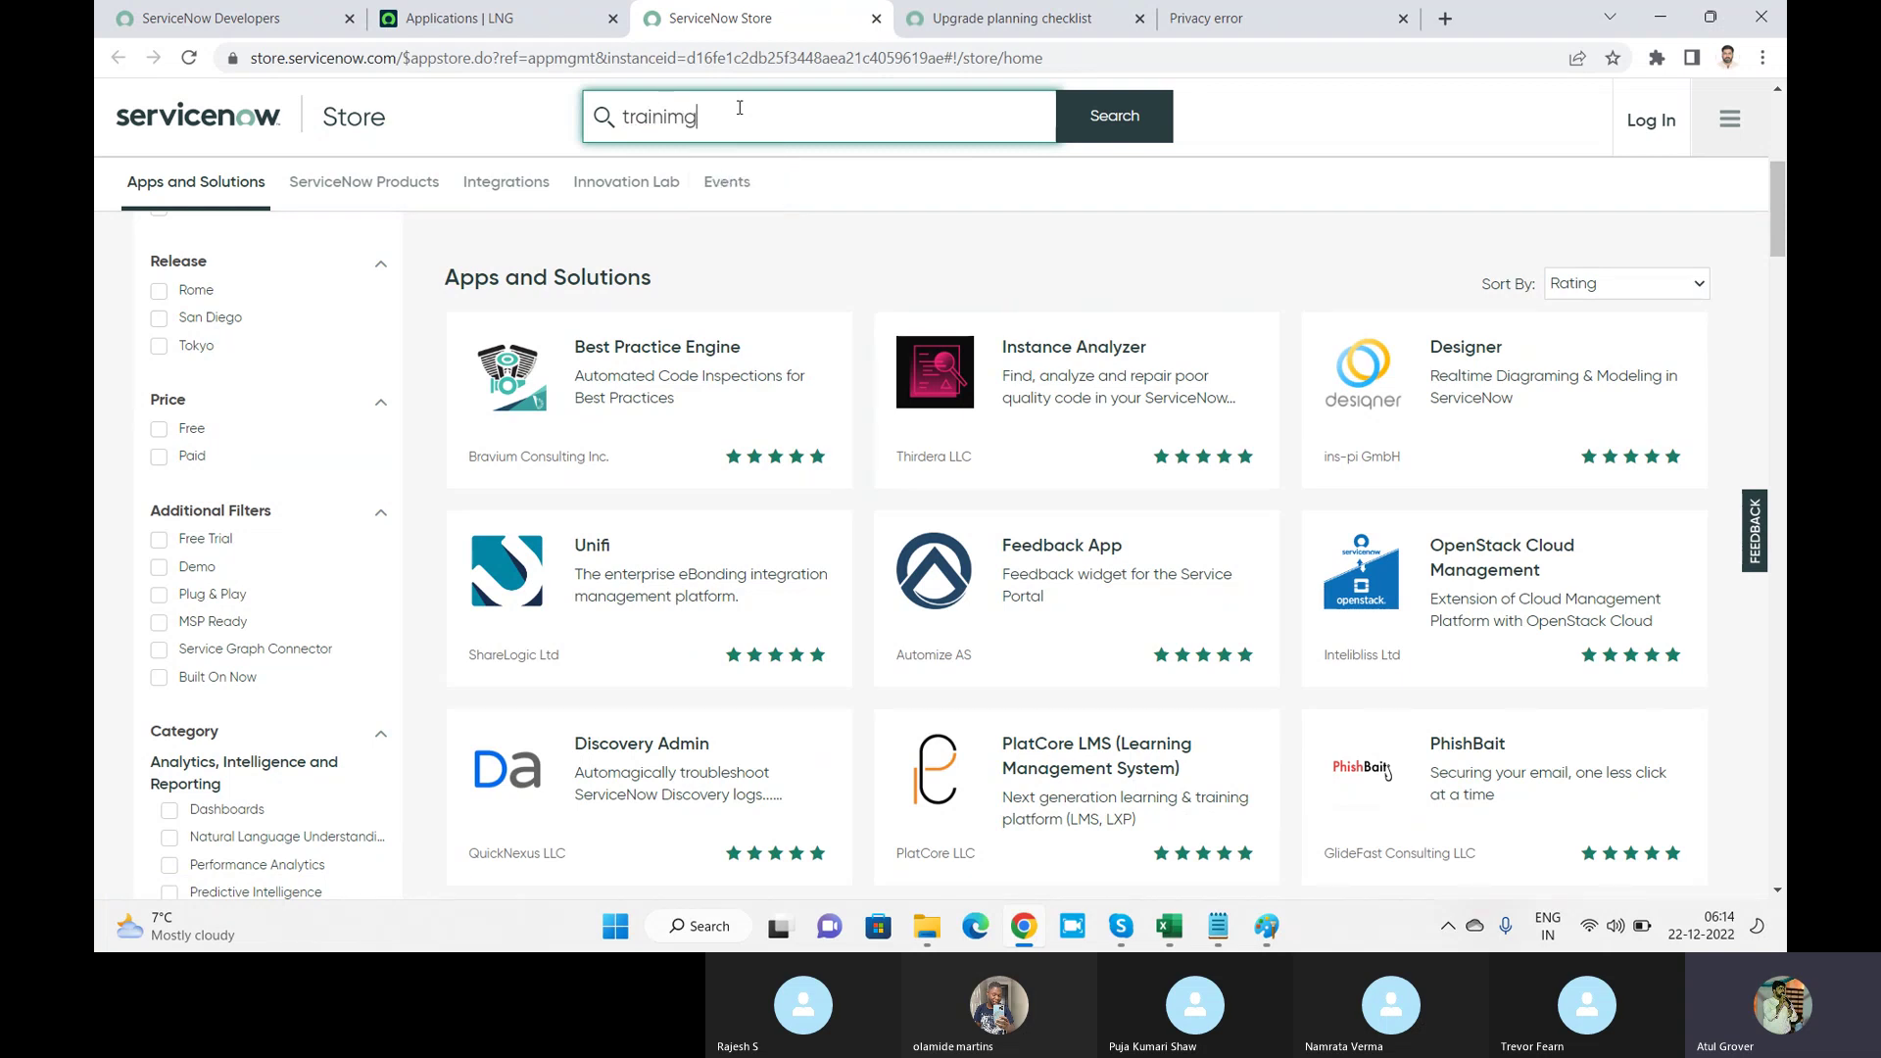
key(BackSpace)
key(BackSpace)
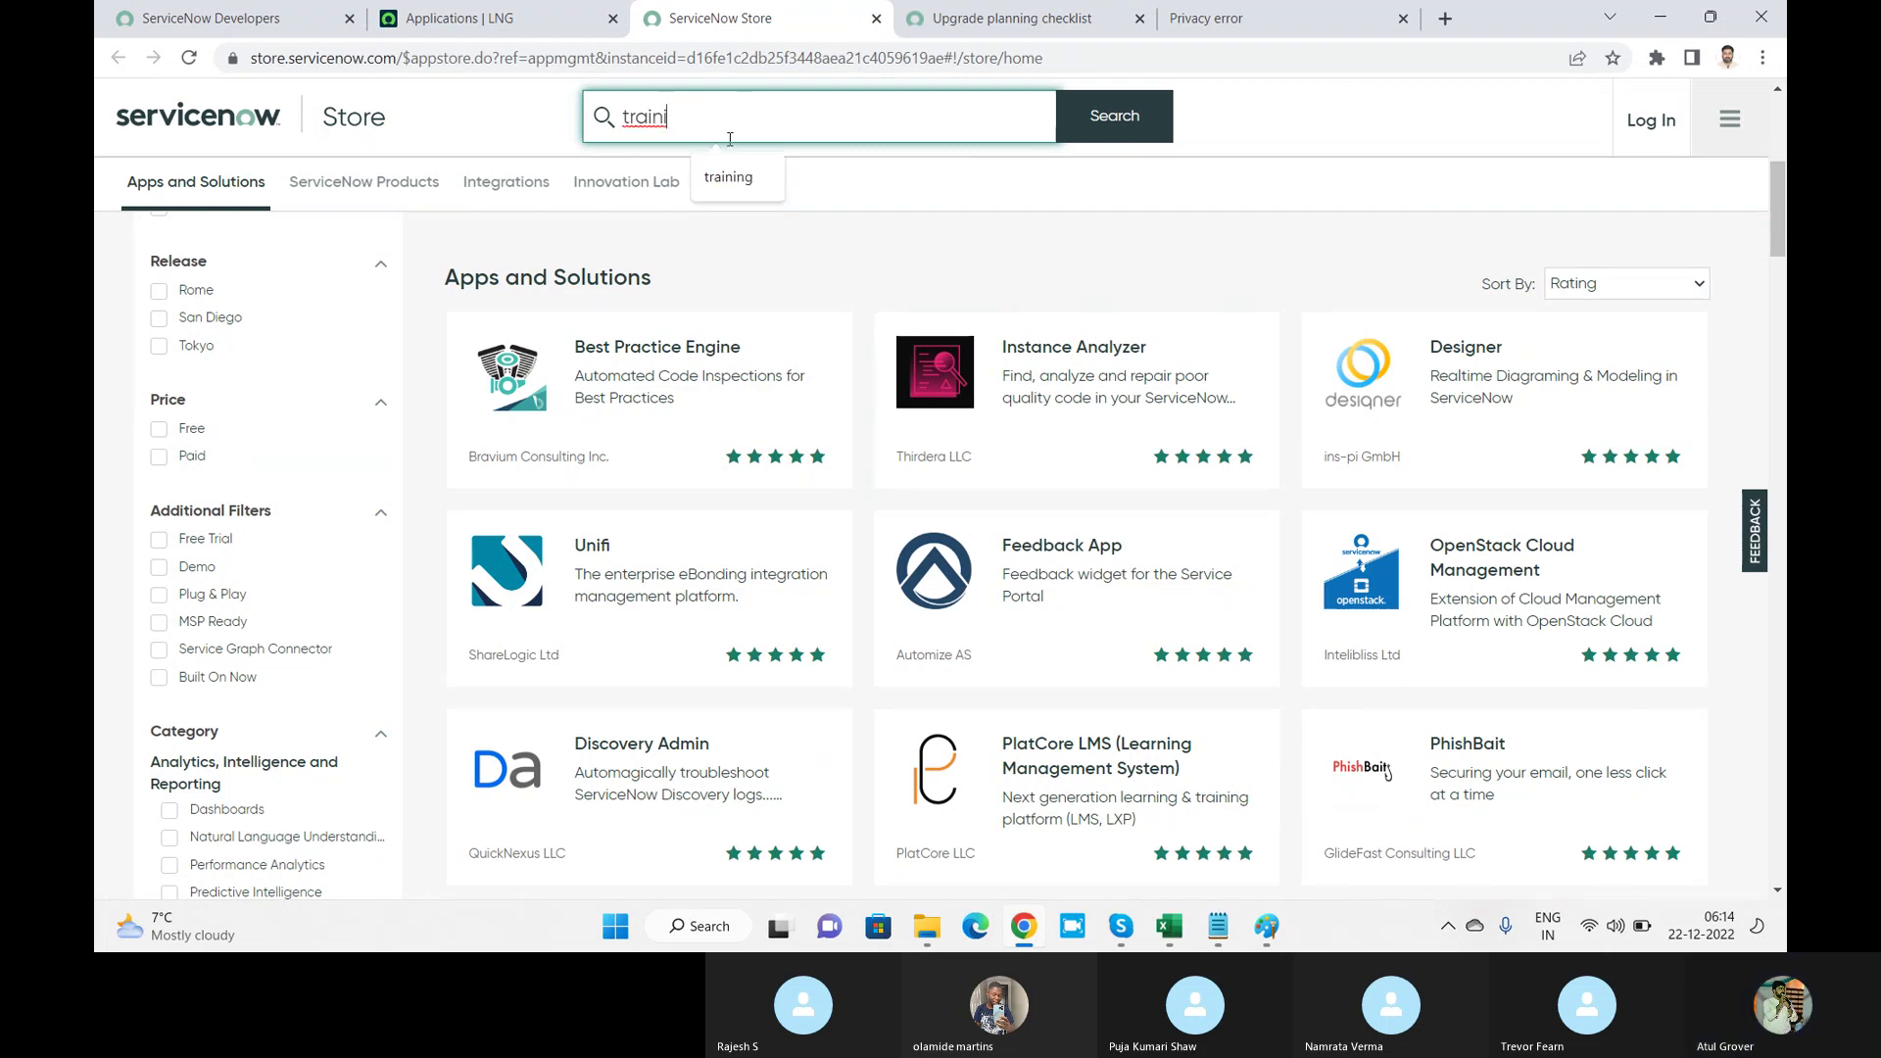
click(728, 176)
click(1113, 119)
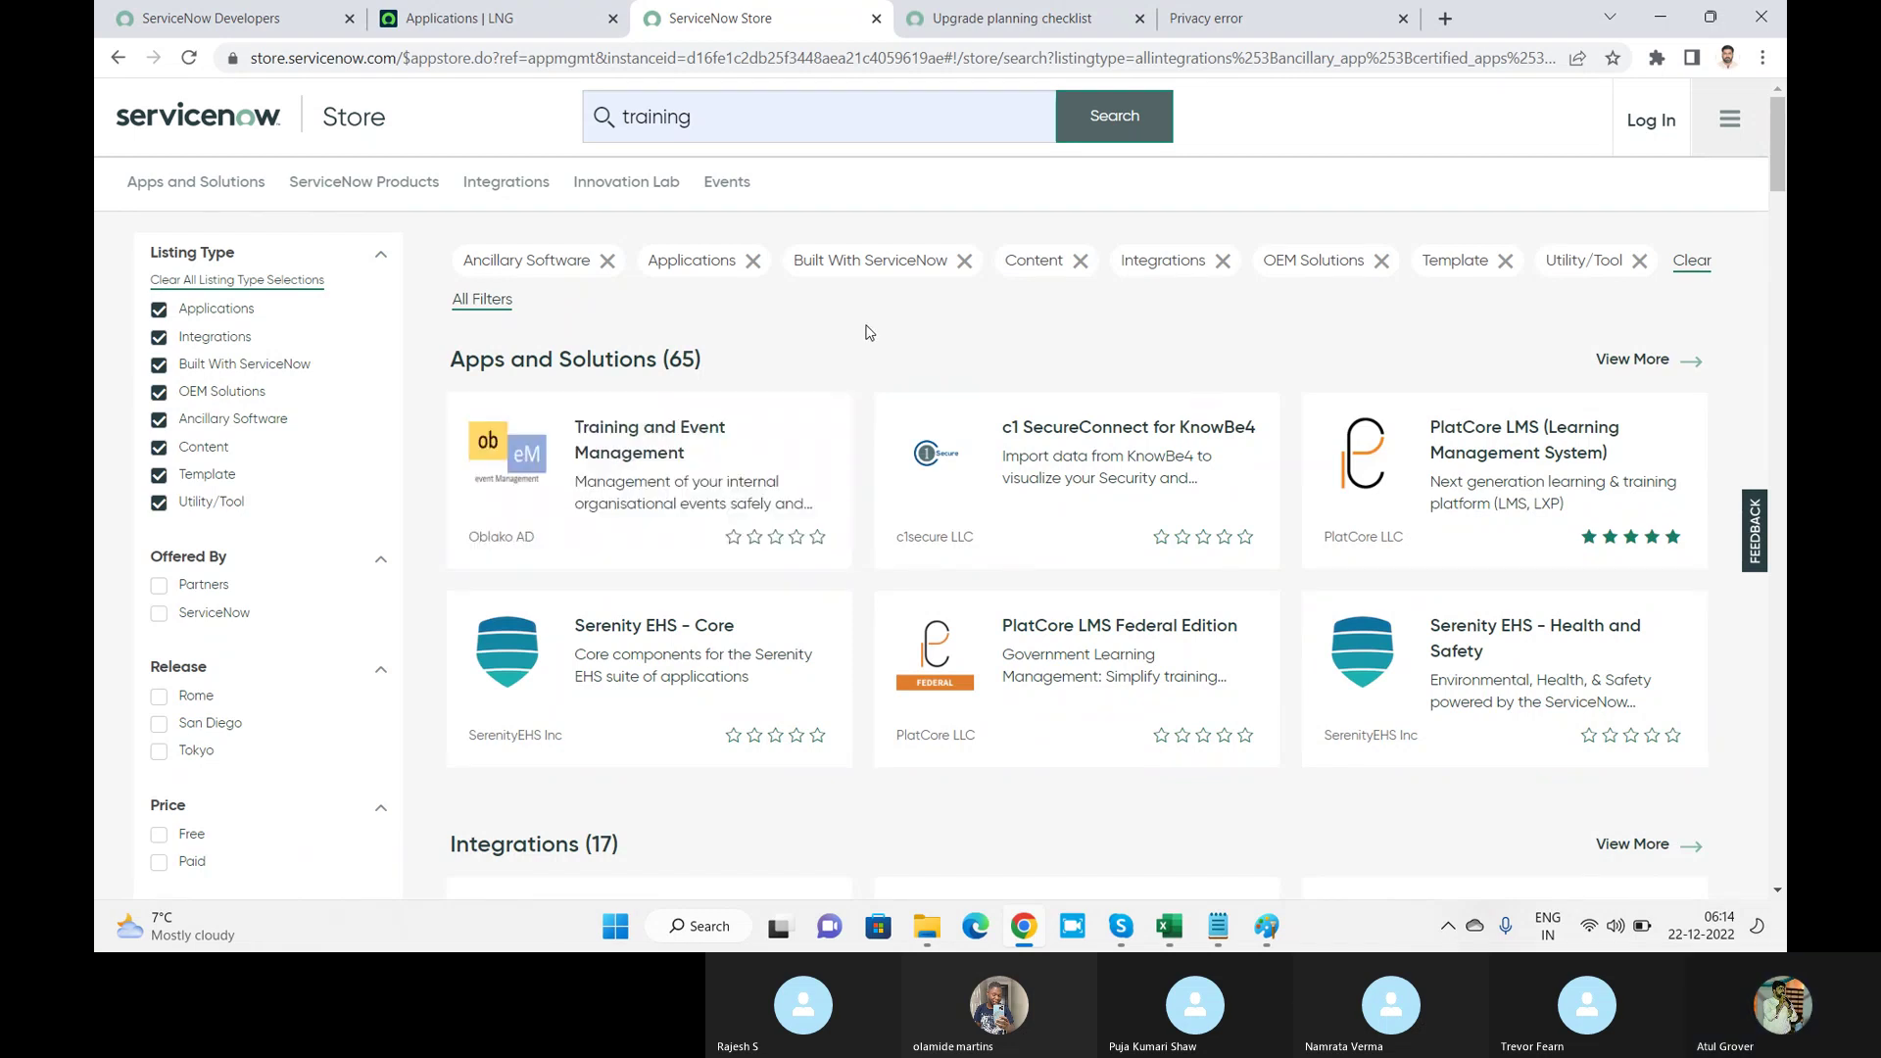
Step: Open the Training and Event Management listing and try to contact its seller, cancelling the login request
click(683, 436)
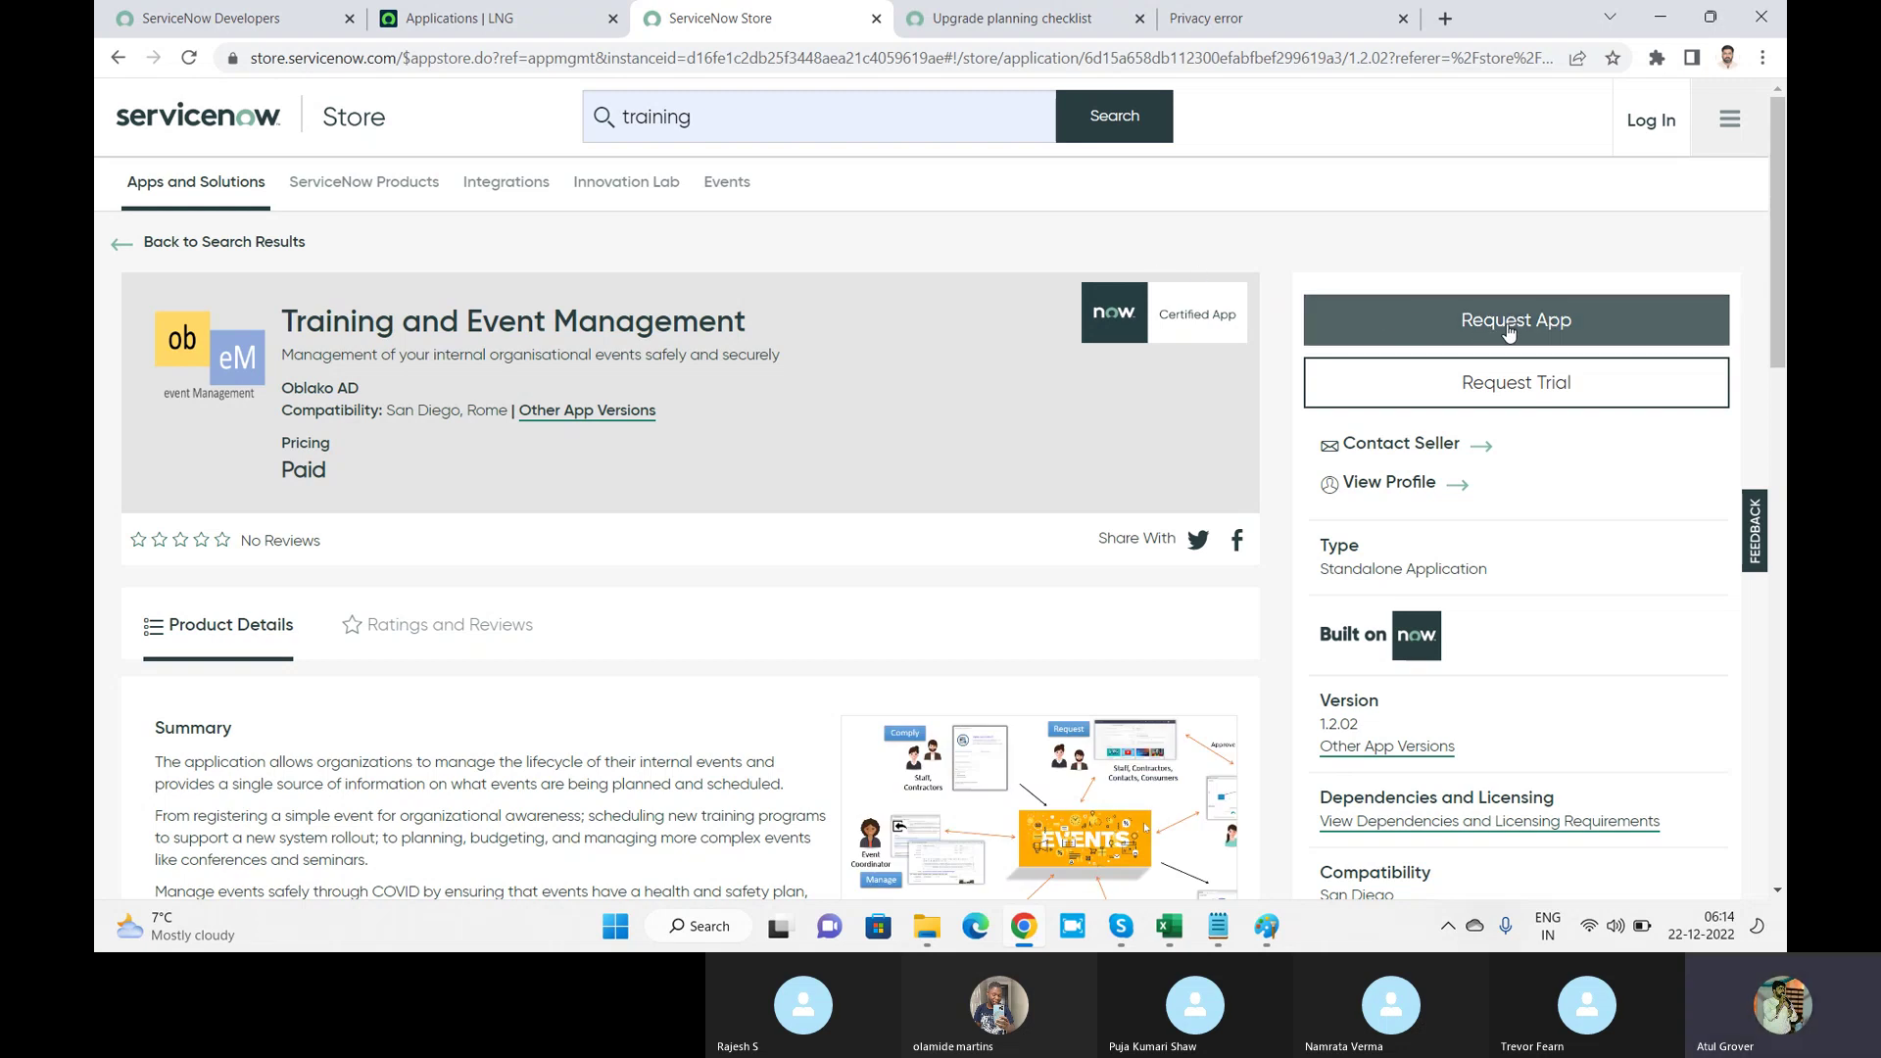
click(1456, 451)
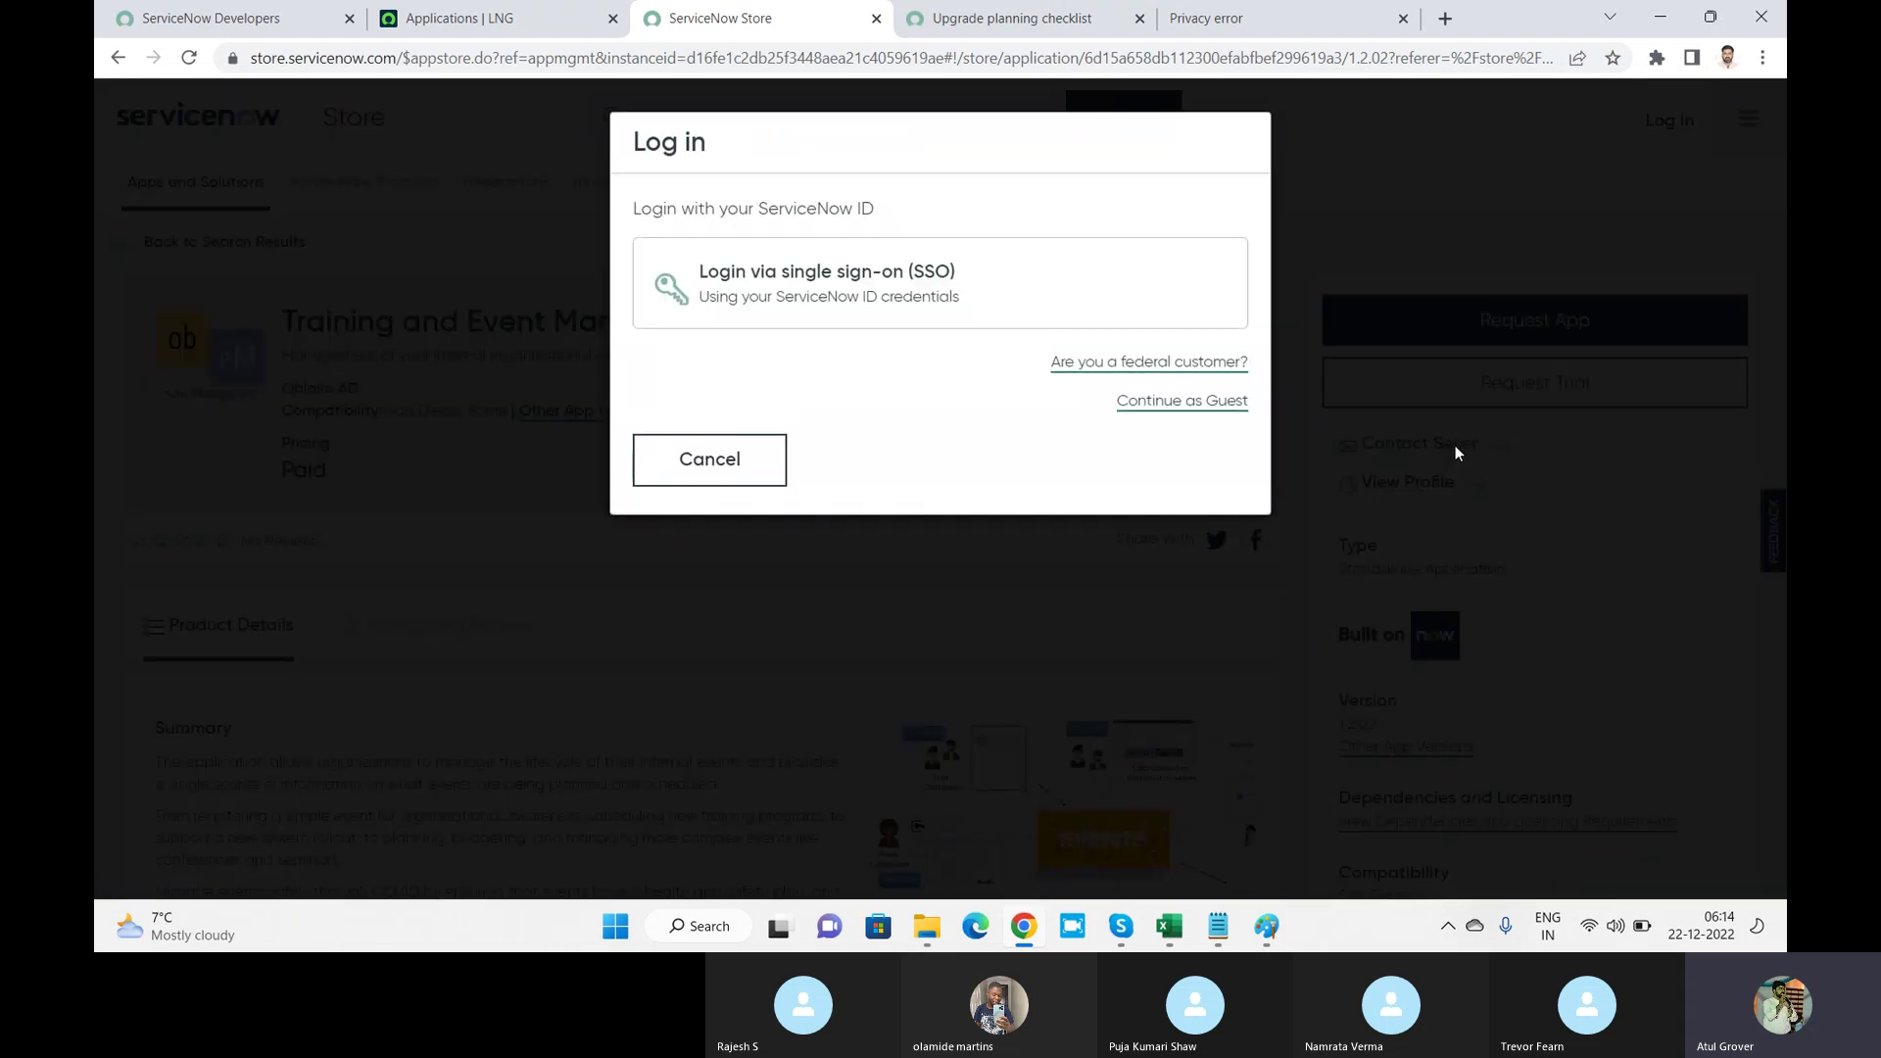
click(721, 480)
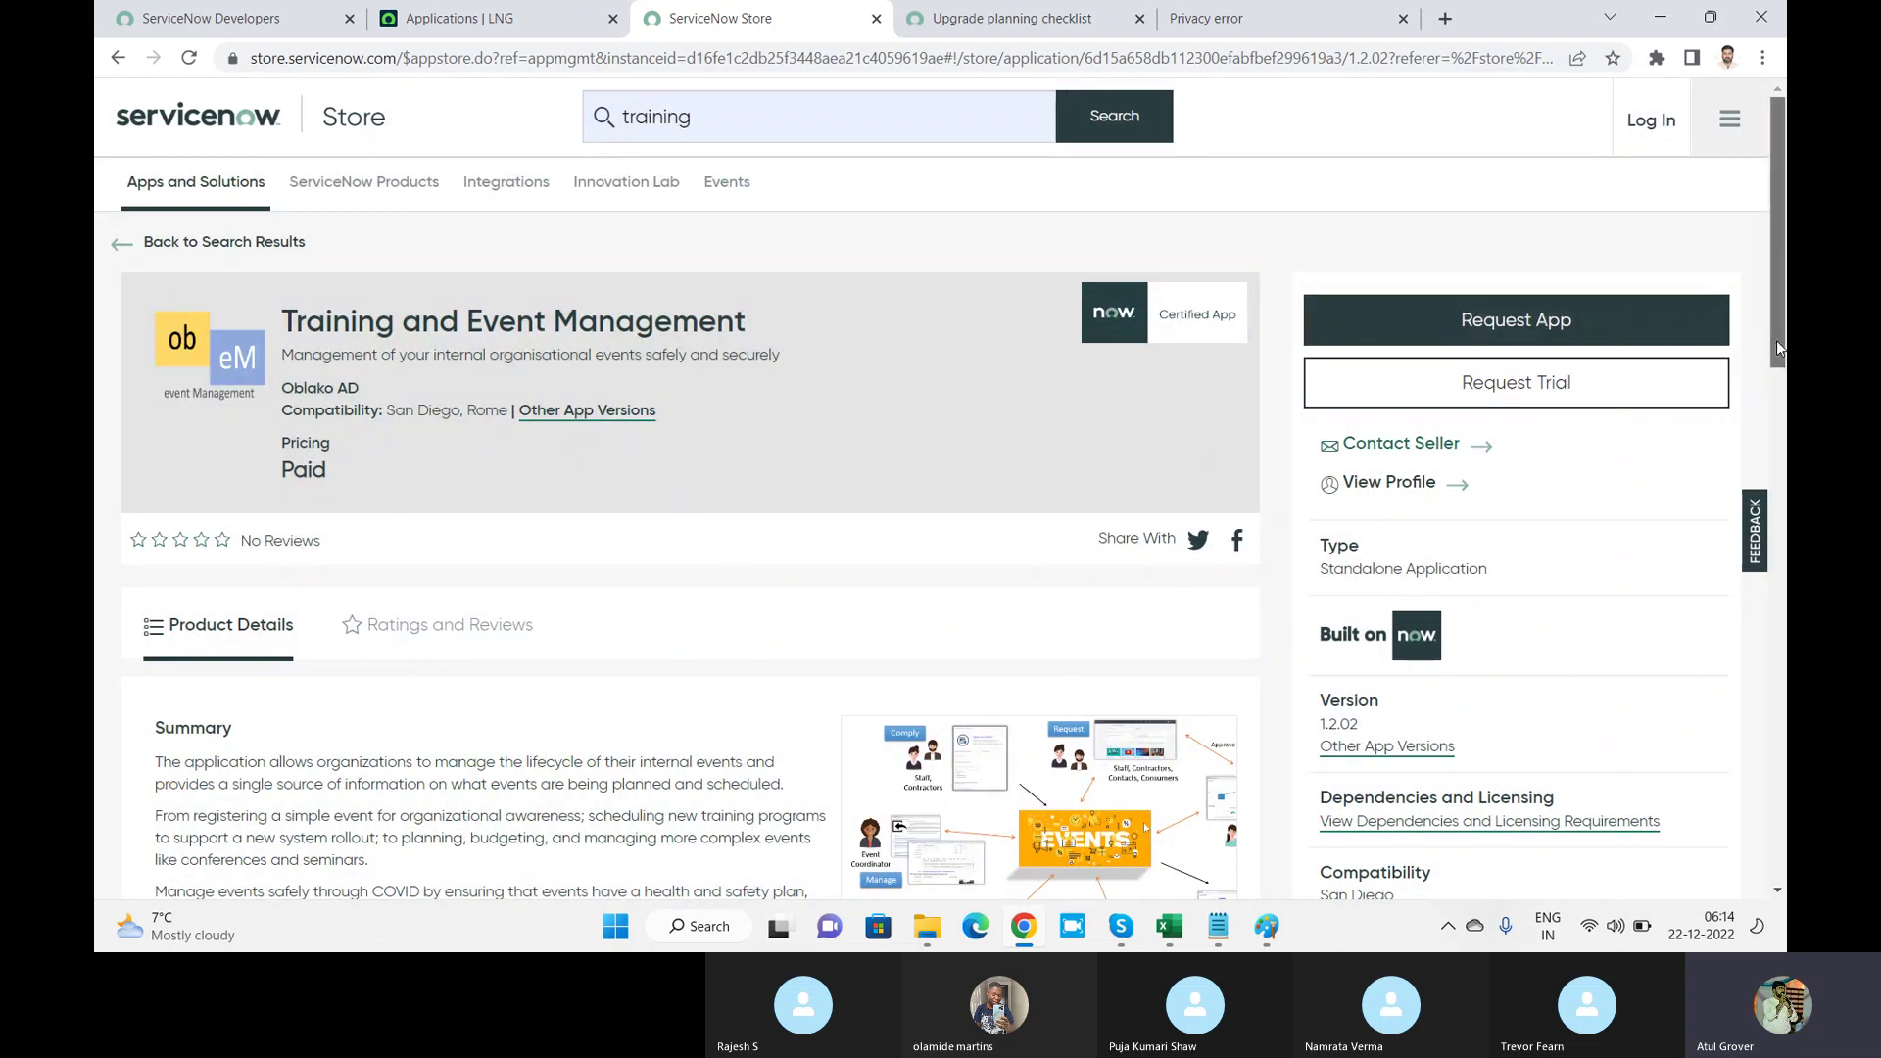
Step: Examine the Training and Event Management listing's product details, pricing, version history and Built on Now description
drag(1778, 339, 1783, 534)
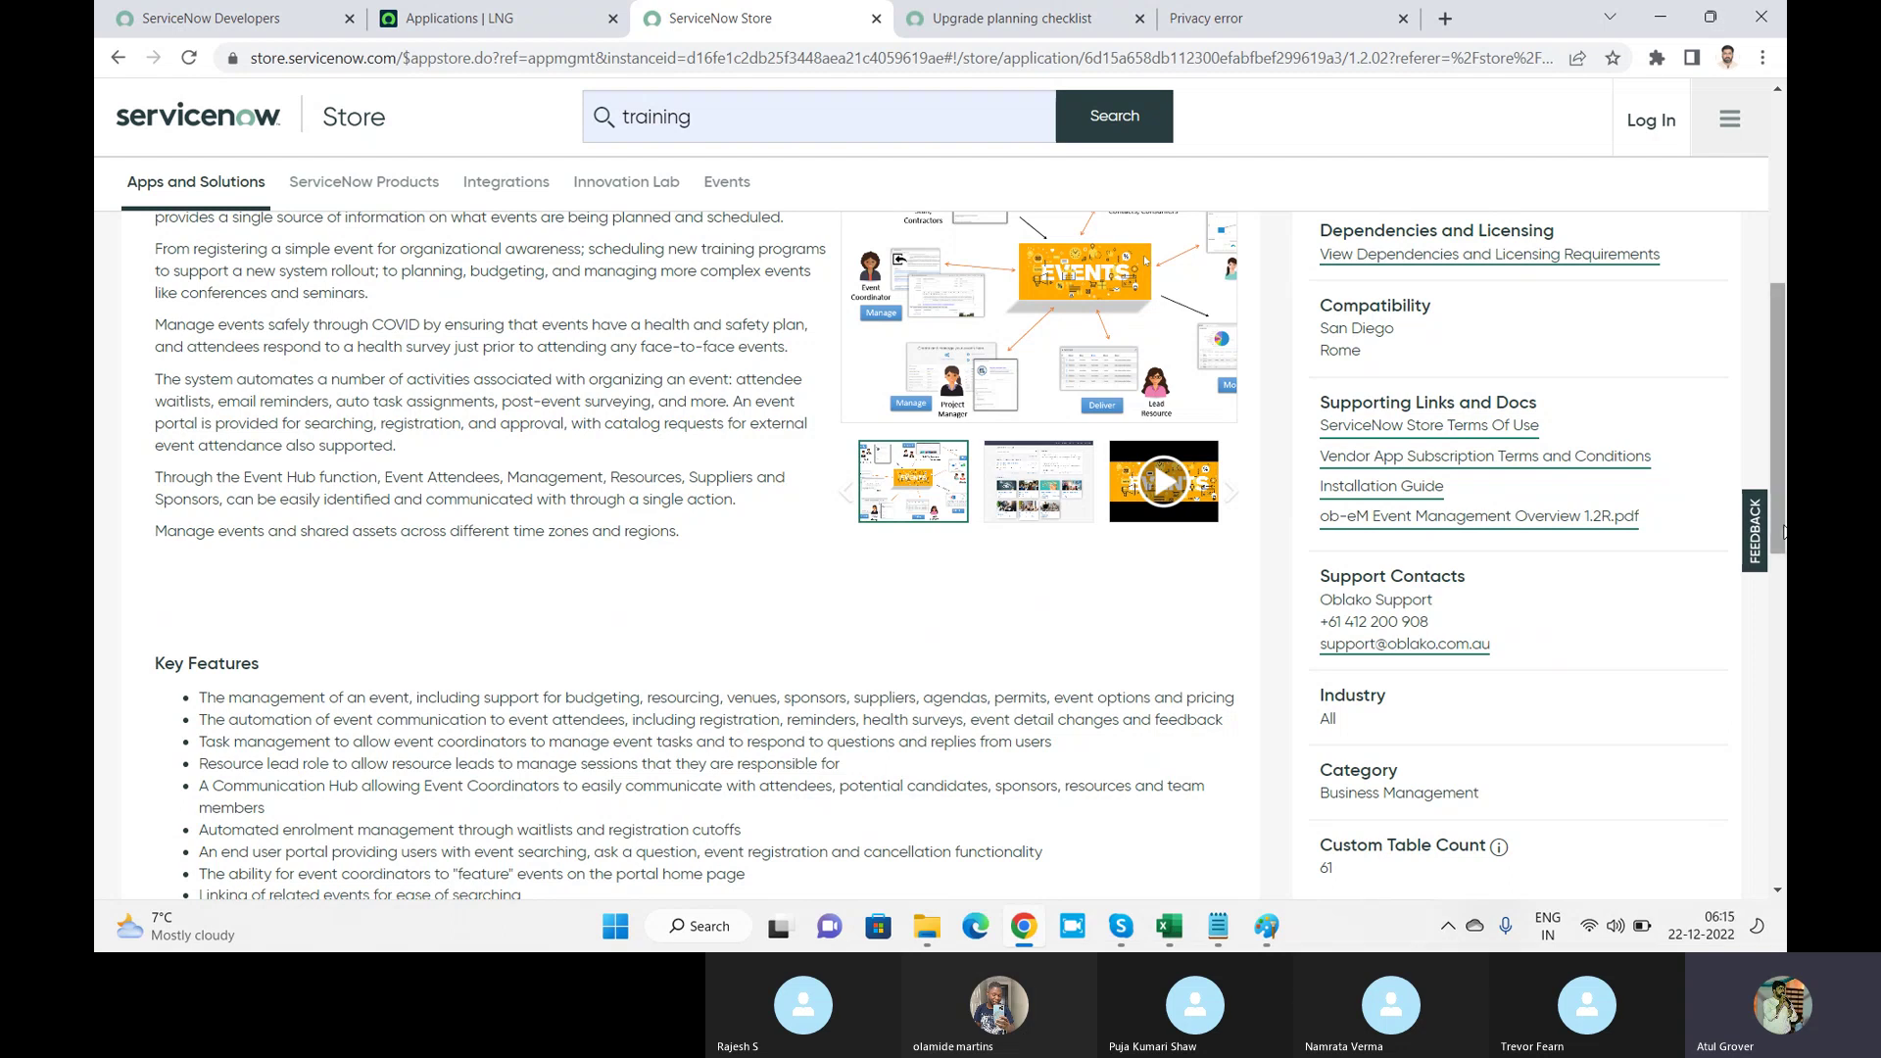
drag(1779, 503, 1771, 312)
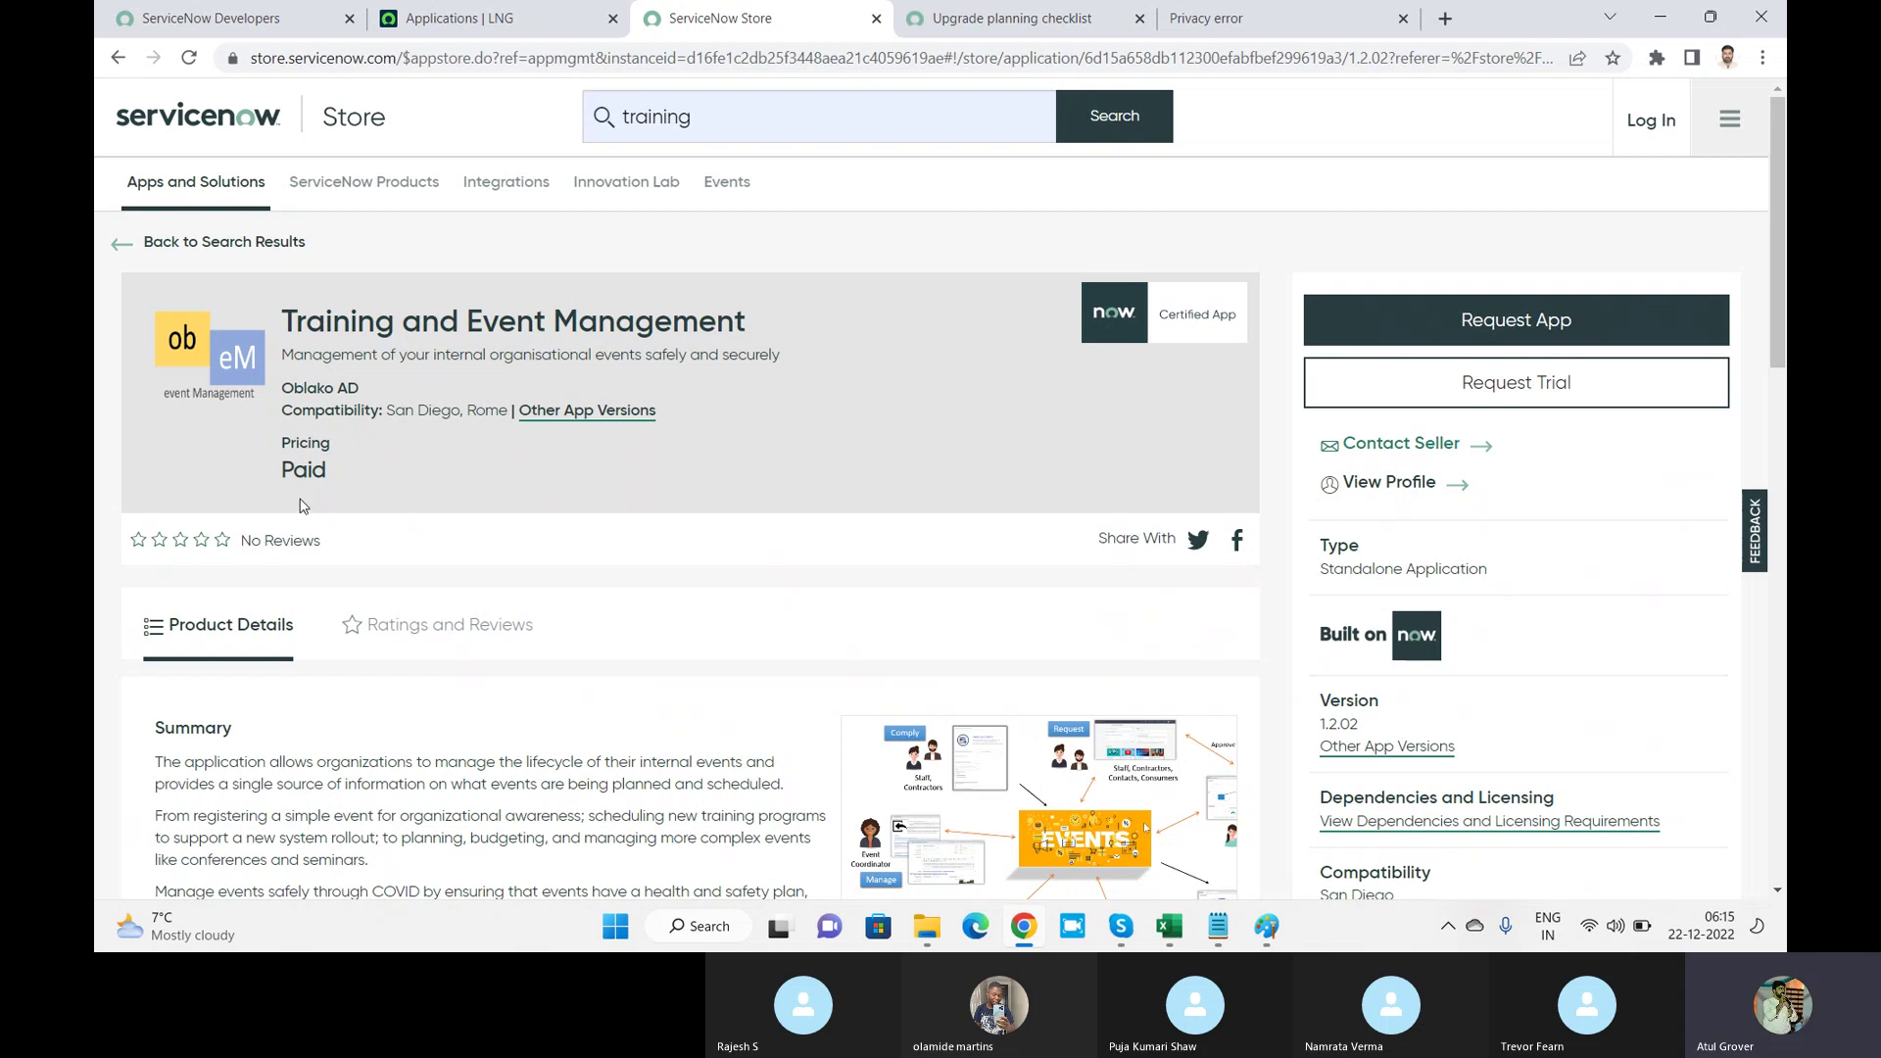
double_click(304, 469)
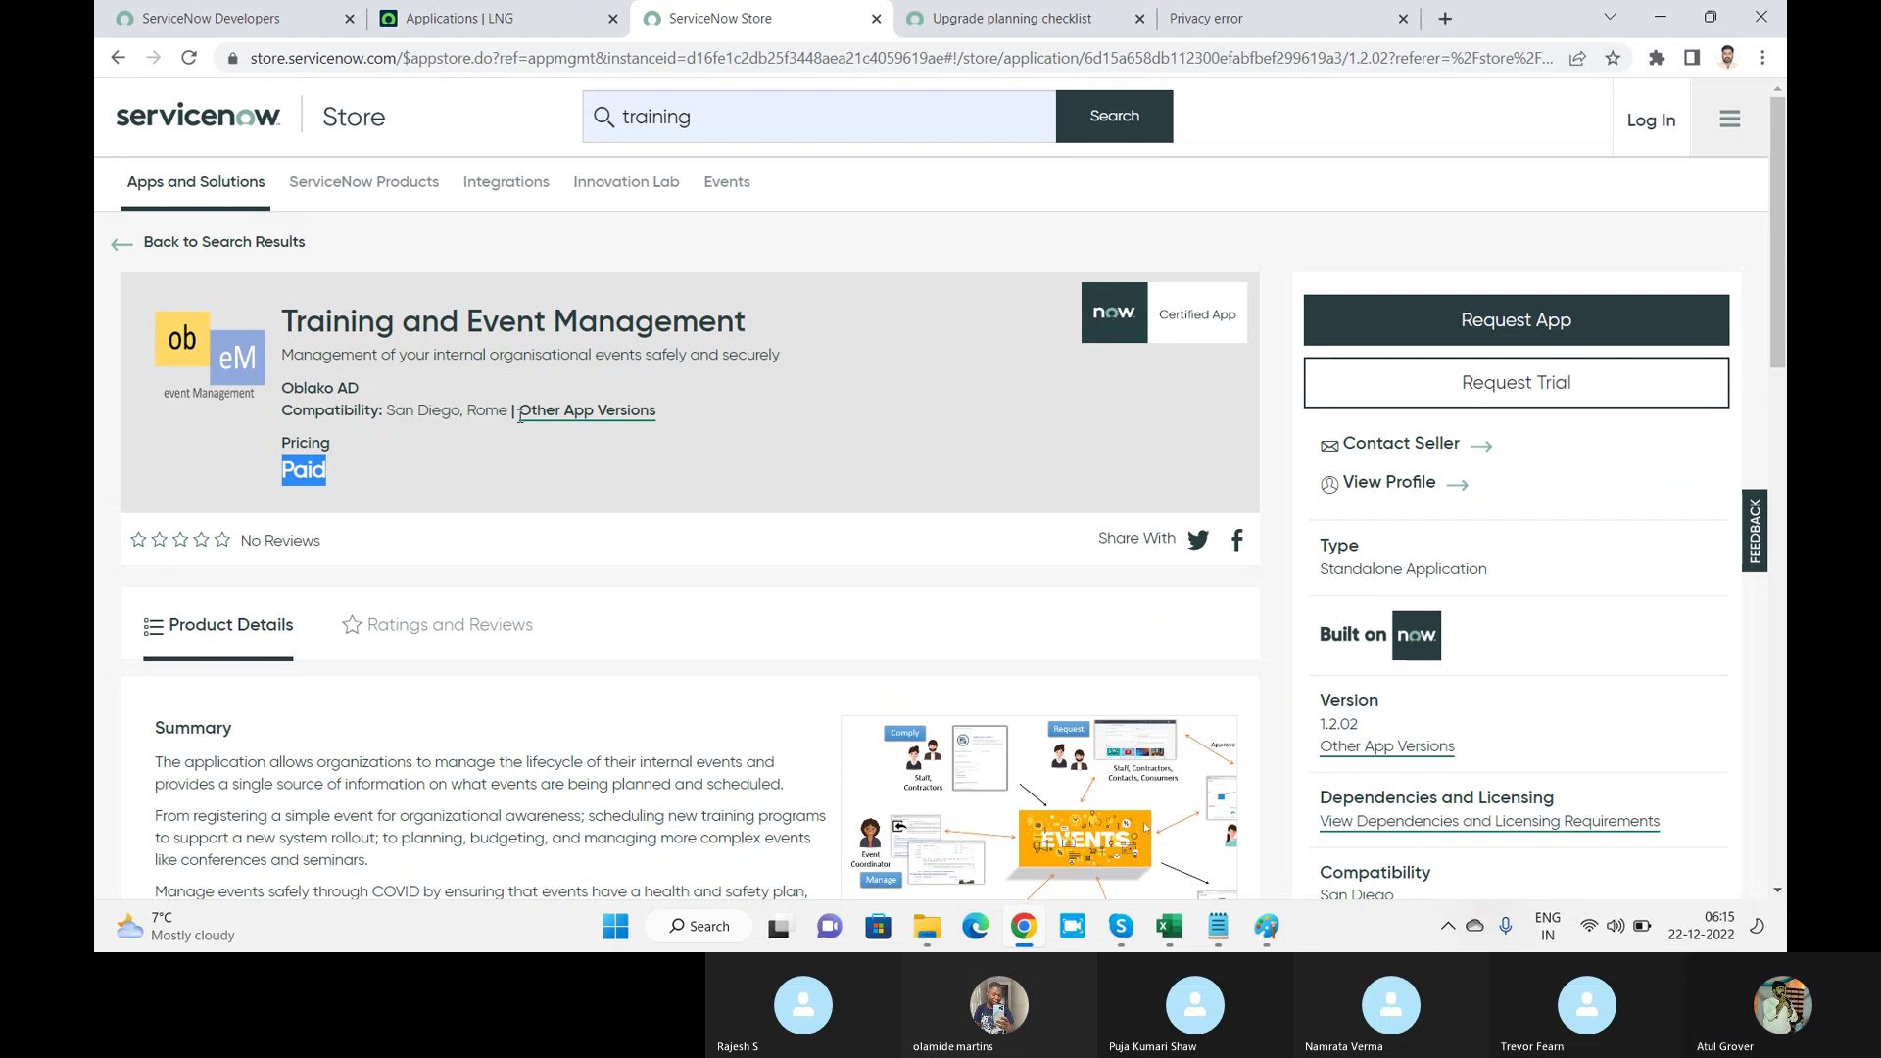
click(628, 412)
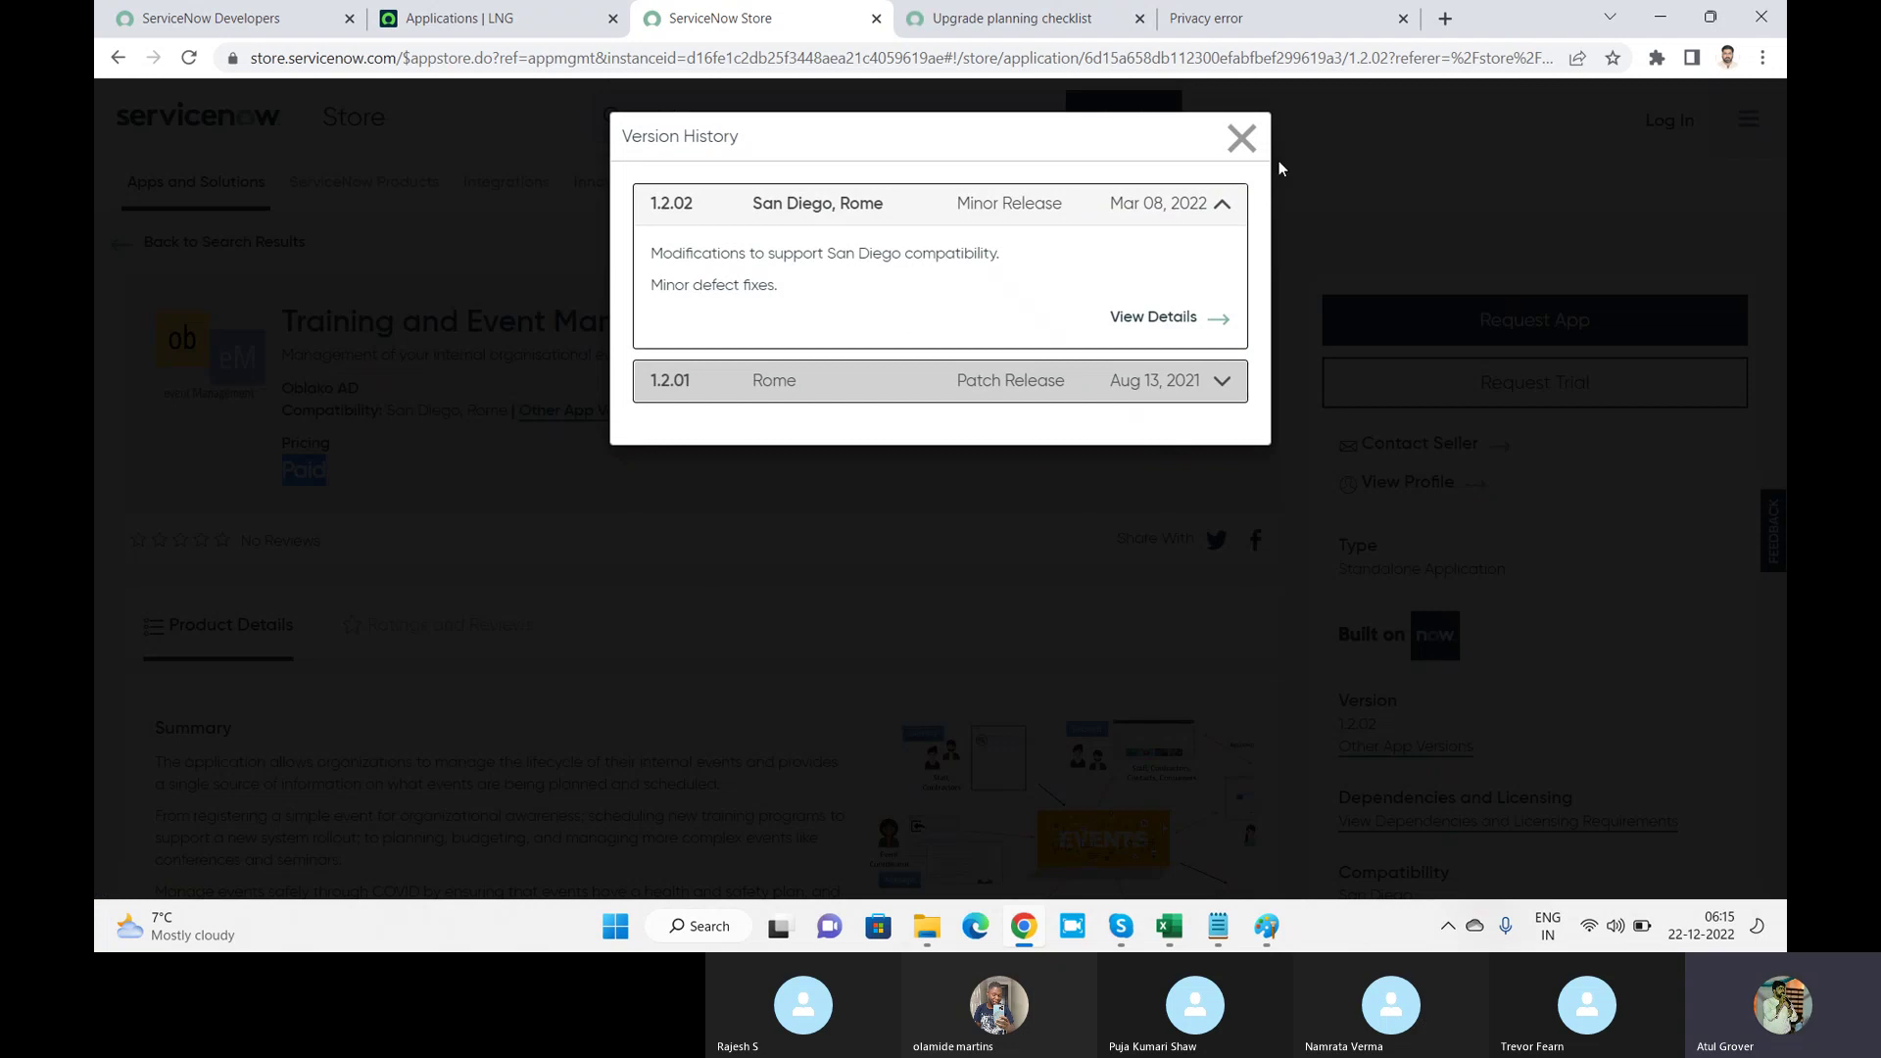
click(1242, 140)
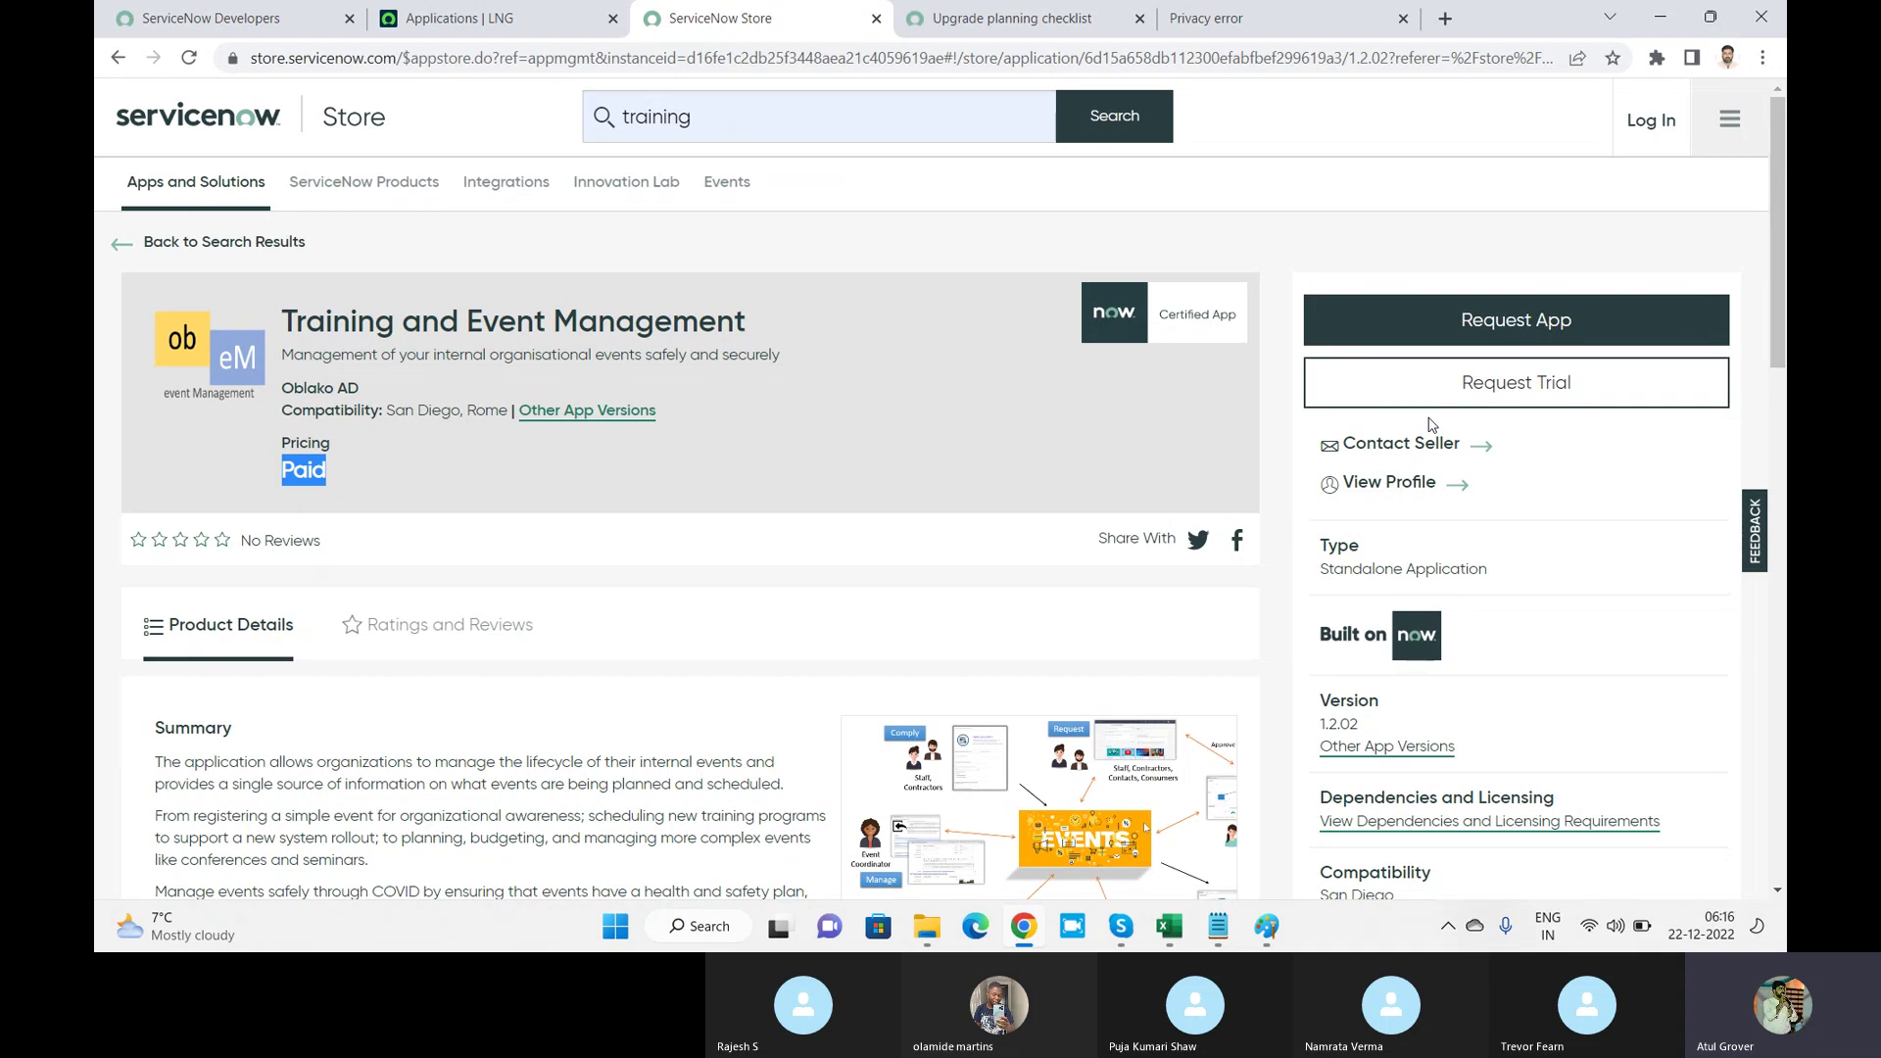
mouse_move(1421, 642)
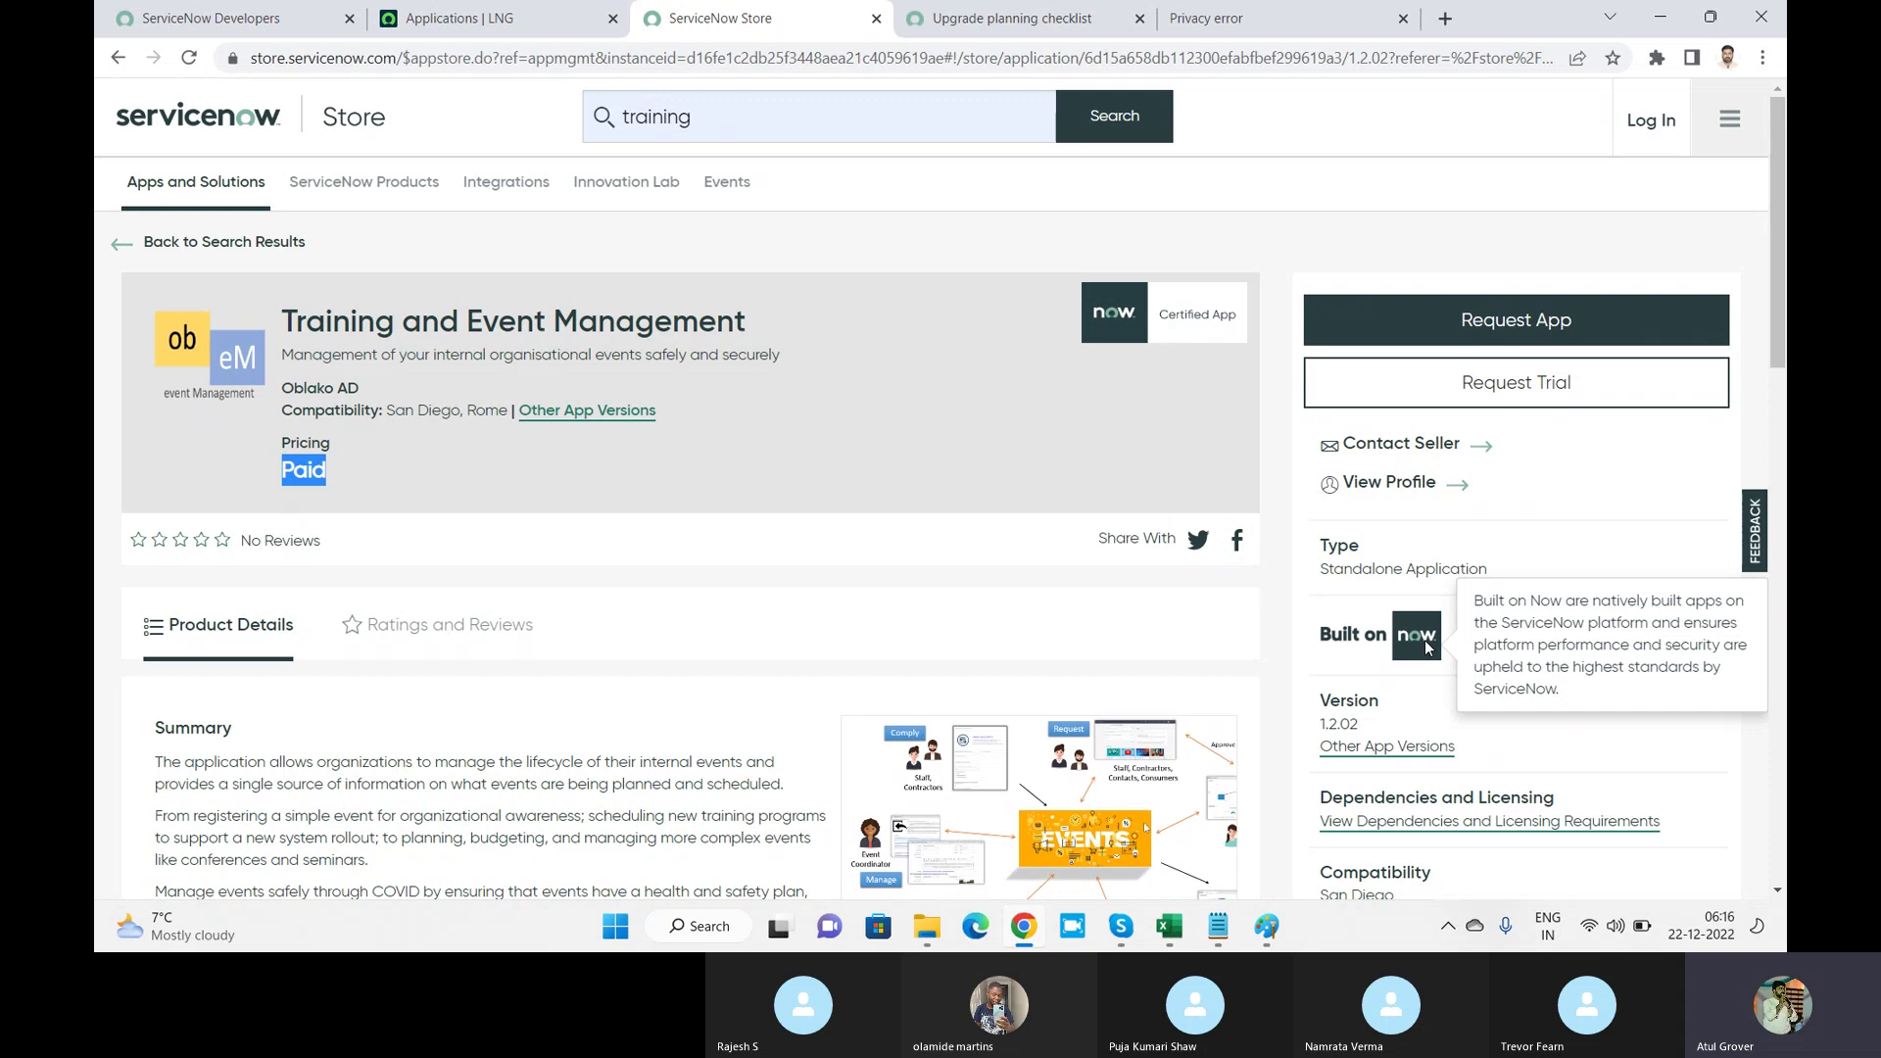
Step: Search the store for "attendance" instead and look through the matching apps and integrations
click(724, 108)
key(ctrl+a)
key(BackSpace)
text(at)
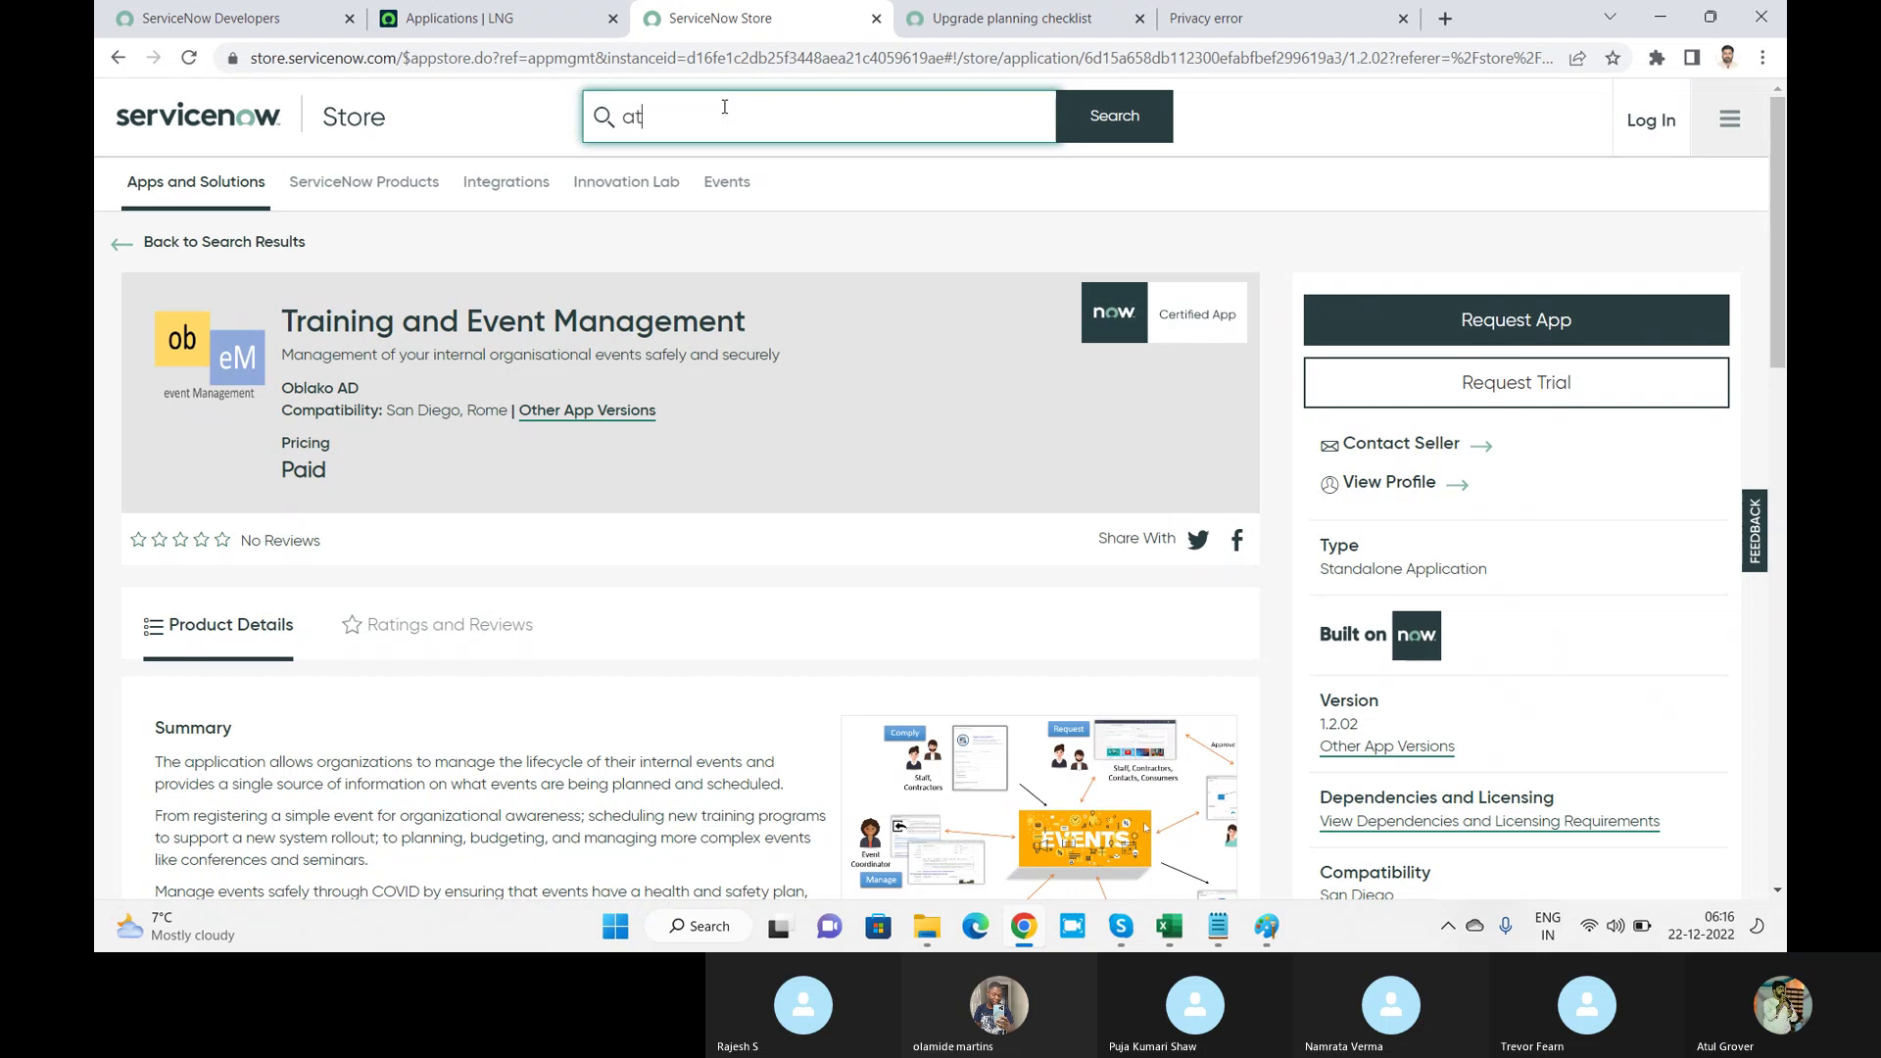
text(tendance)
key(Return)
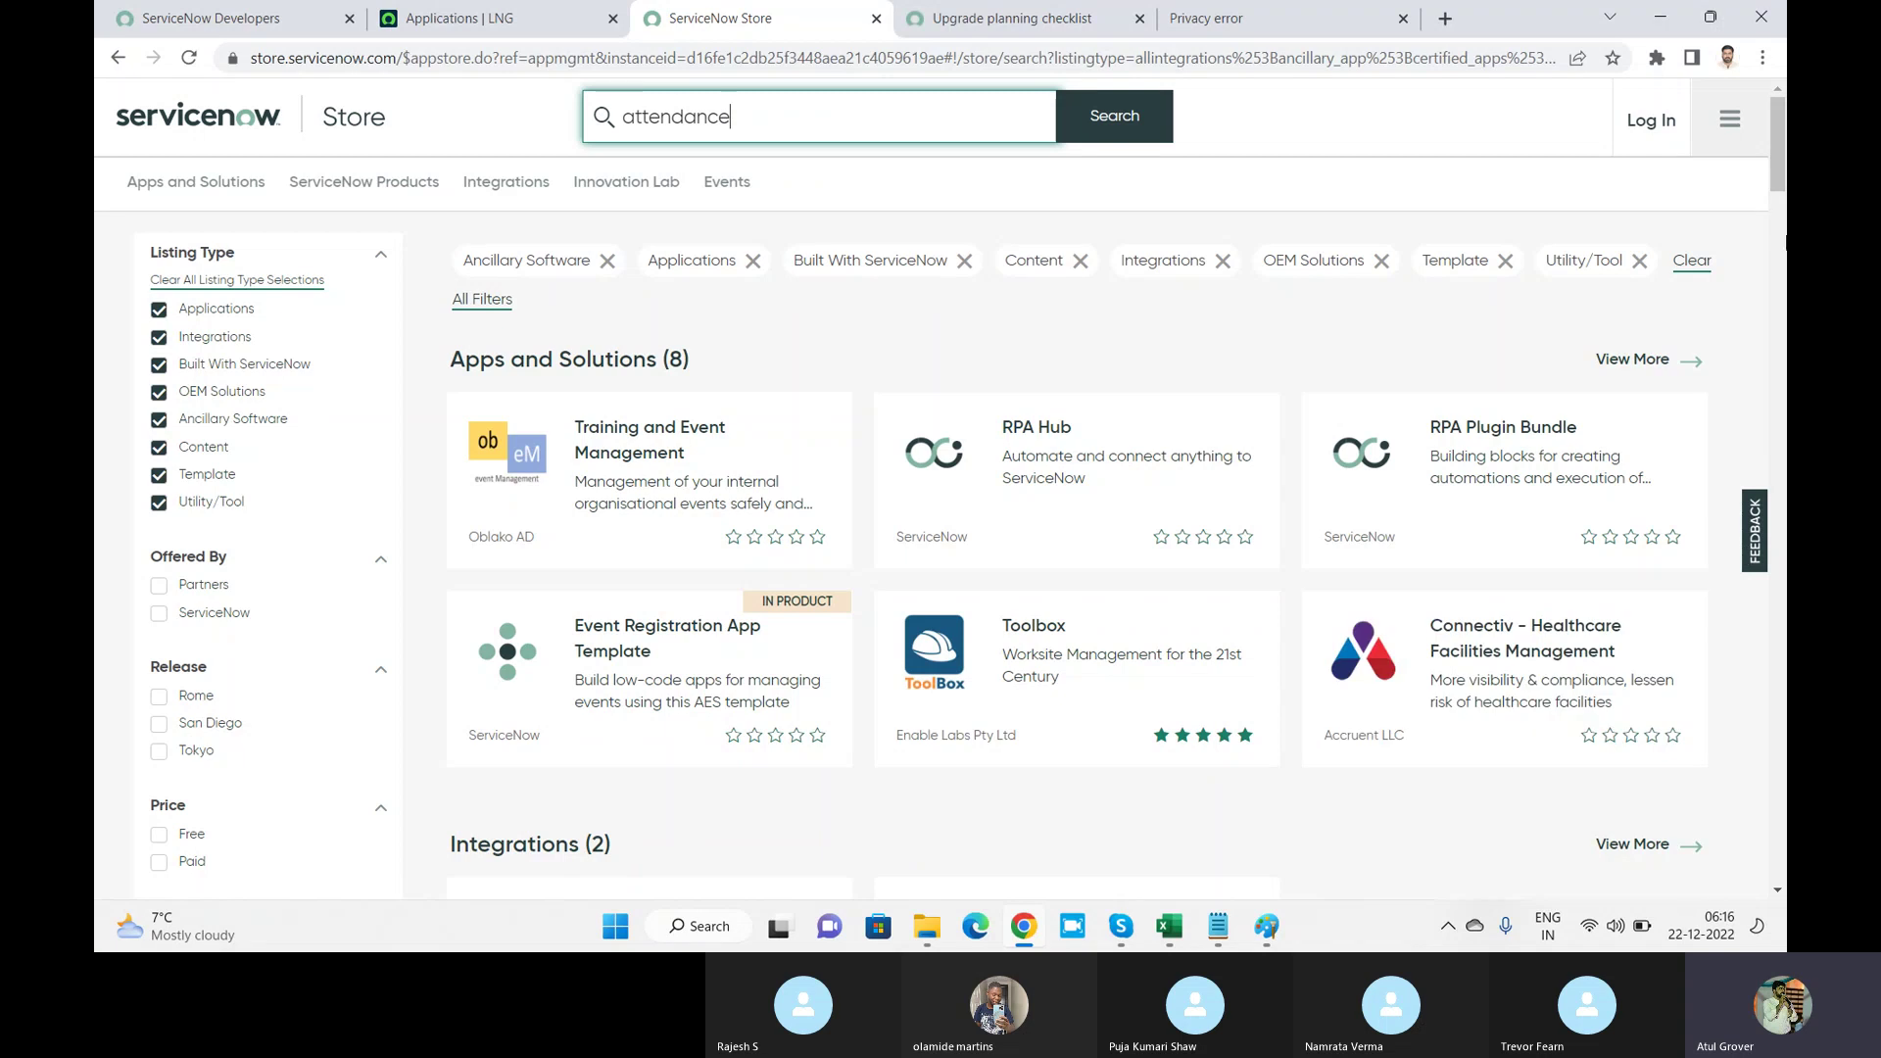
drag(1776, 161, 1773, 208)
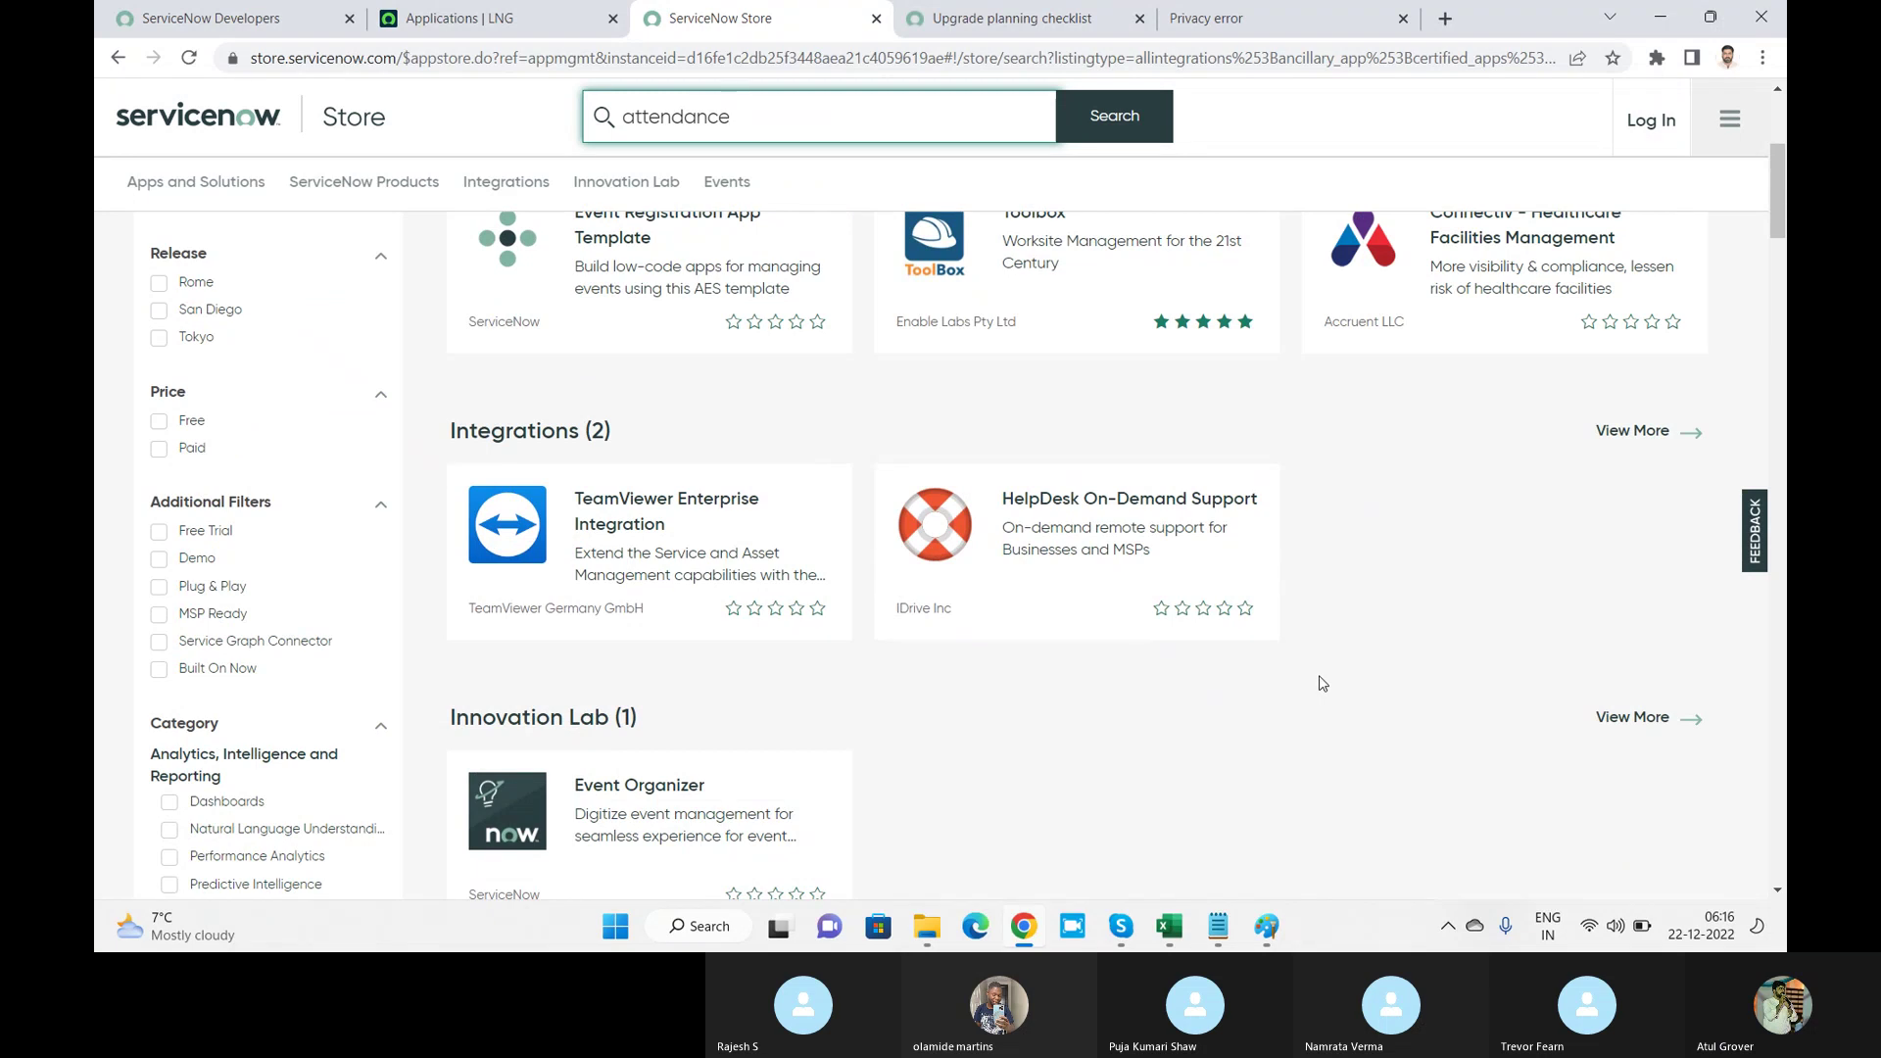
Step: Search the store for "fee", clear the search text, and filter the listings to those offered by Partners
double_click(767, 112)
text(fee)
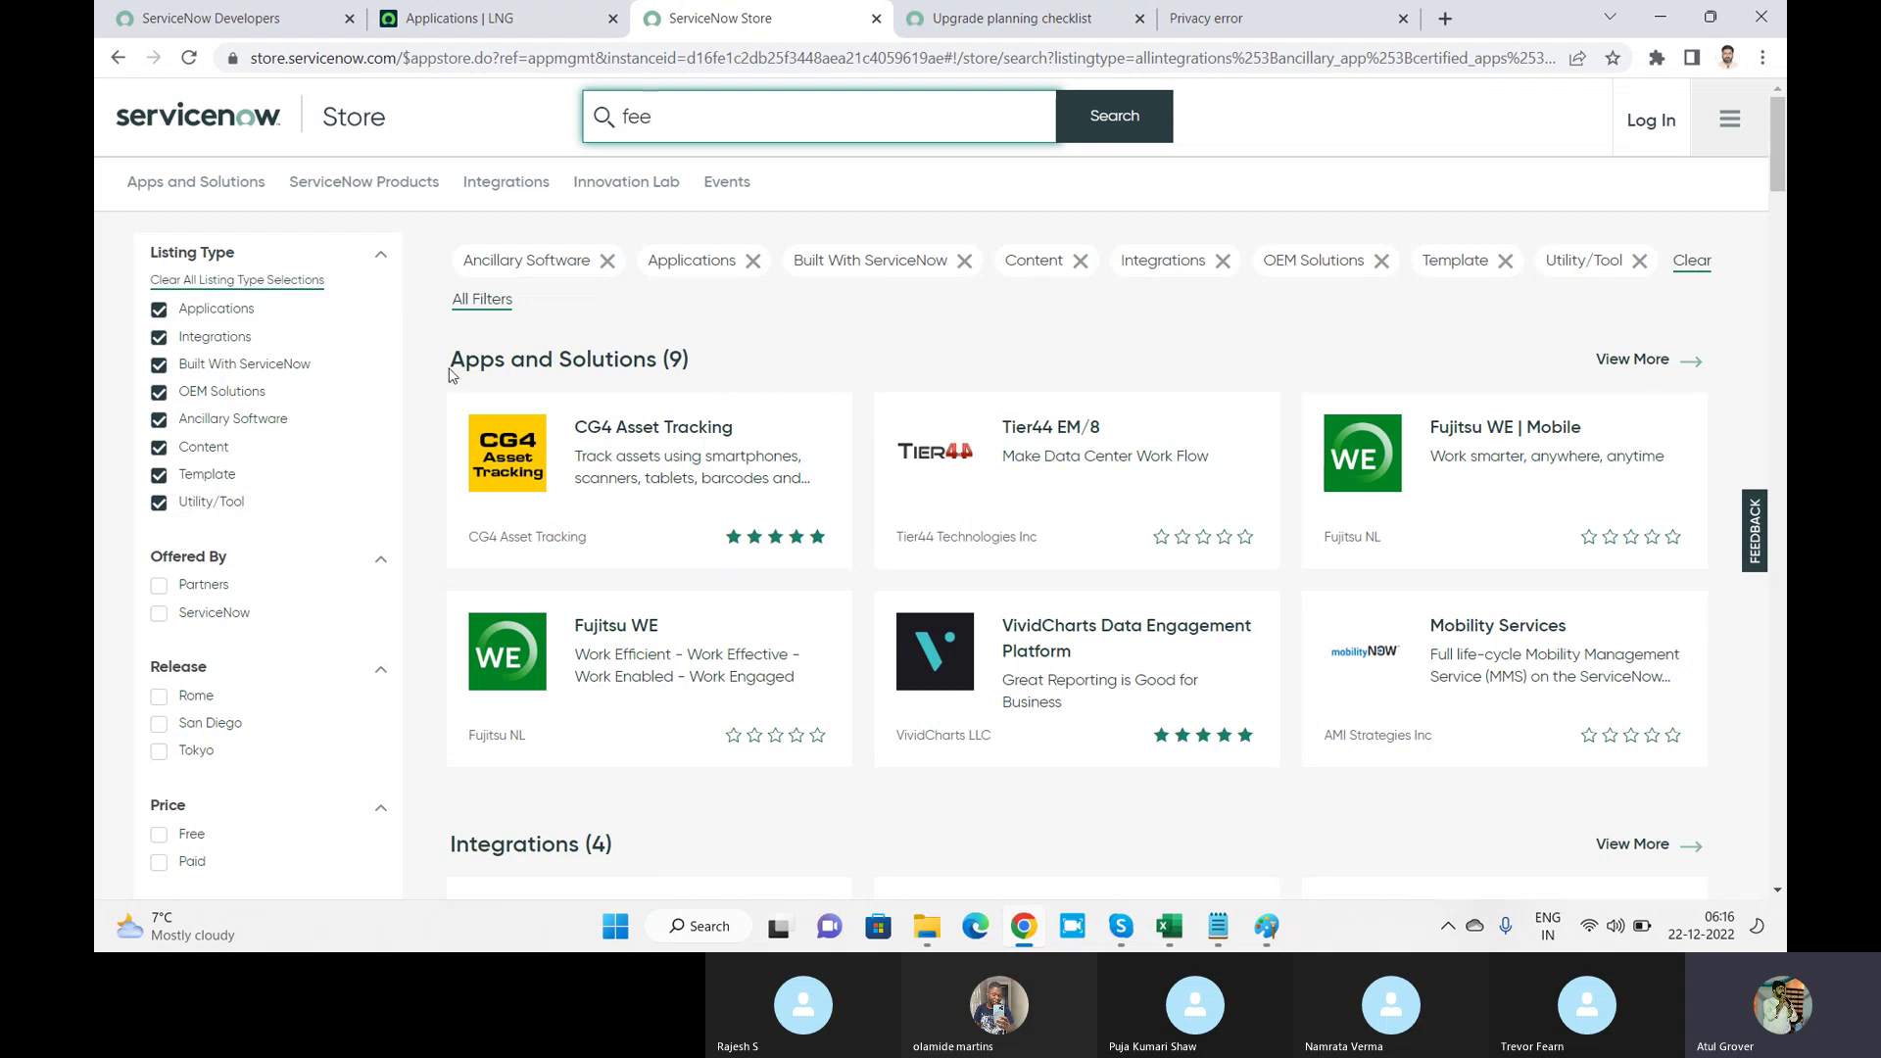
key(BackSpace)
key(BackSpace)
key(BackSpace)
click(160, 587)
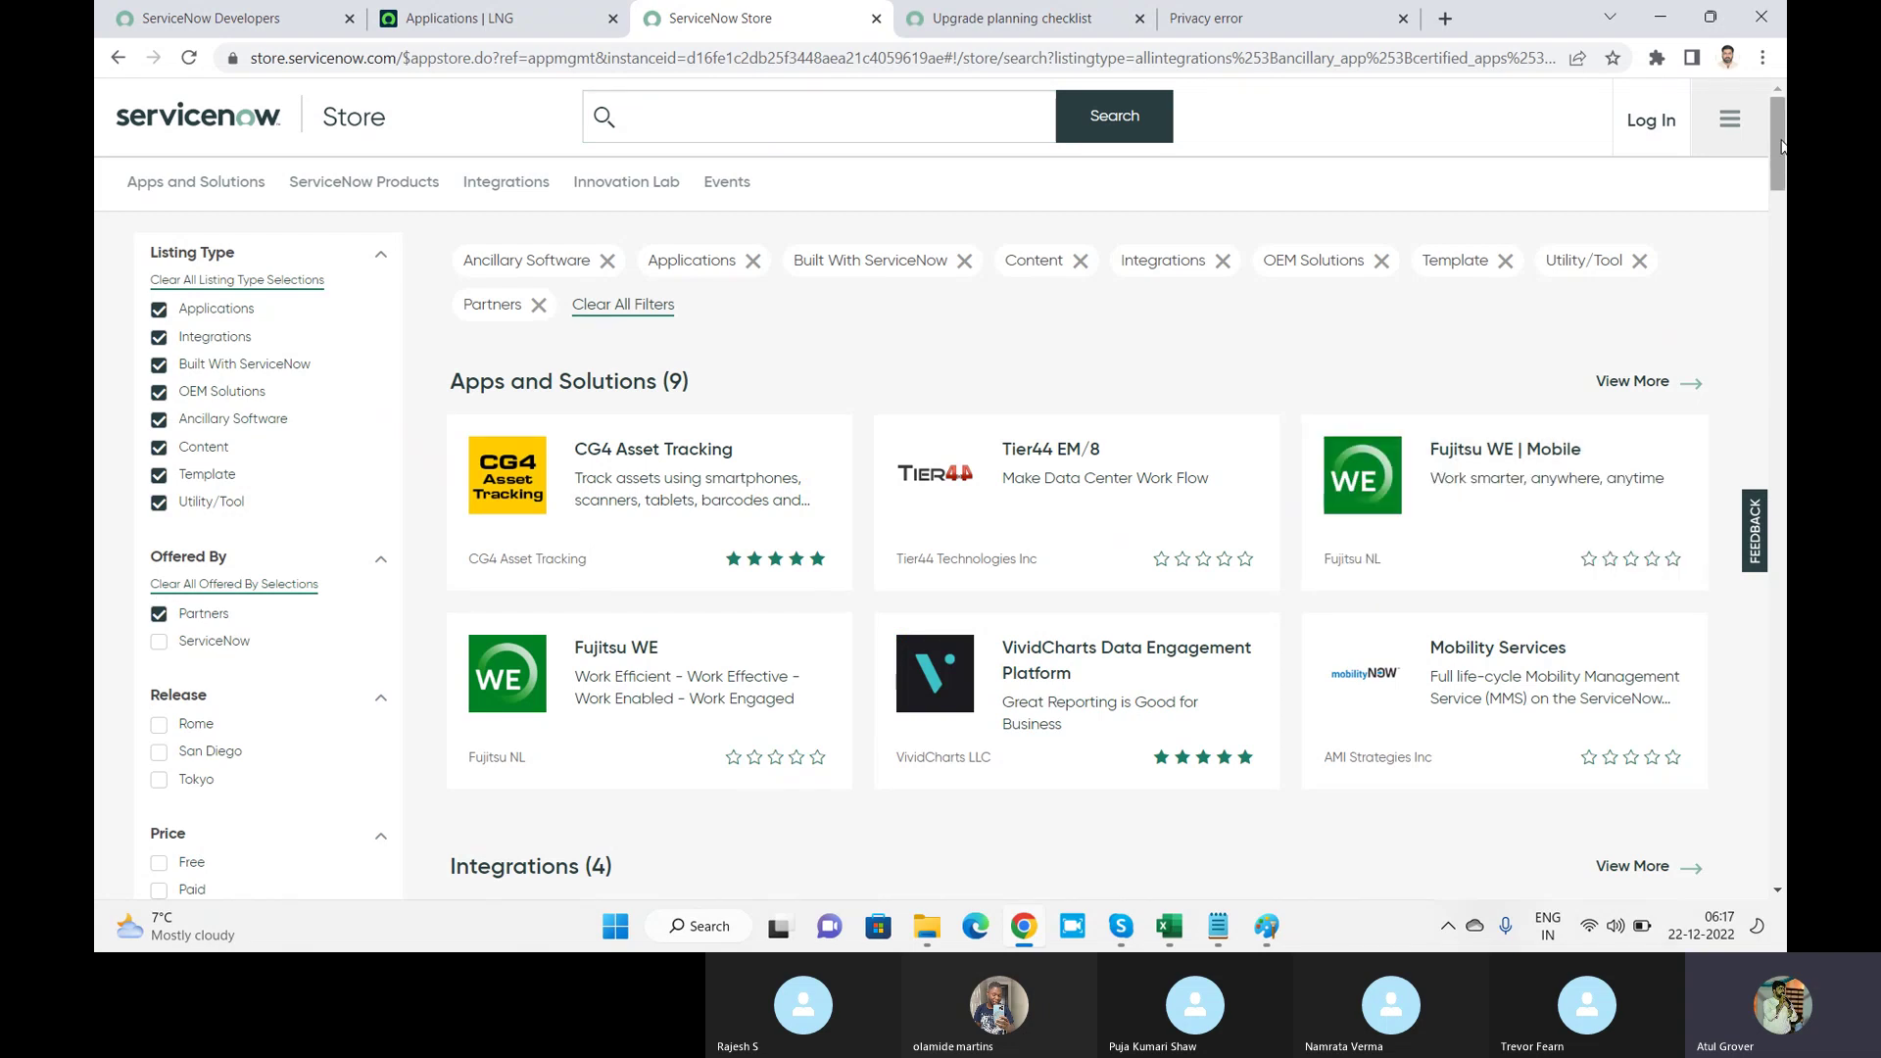
drag(1781, 145, 1774, 248)
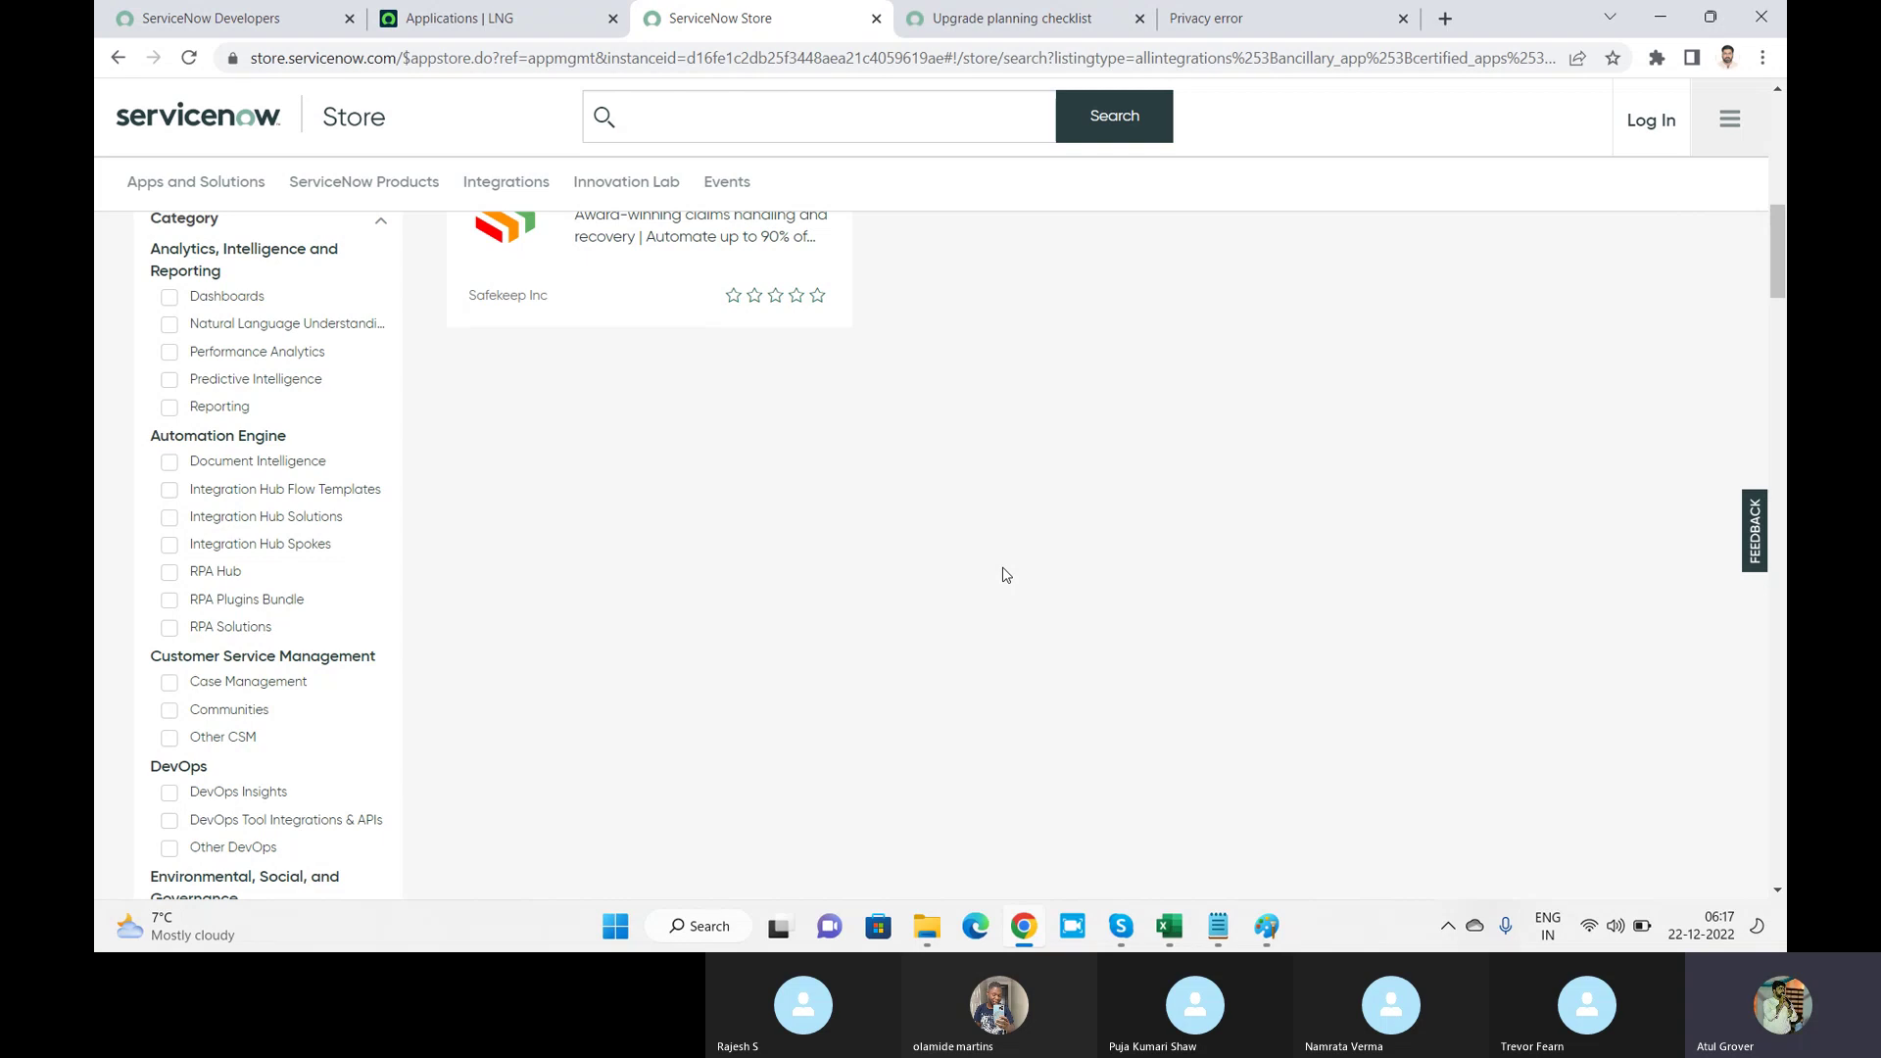
Step: Return from the store to the instance's All Applications list, checking the Skype call window on the way
click(234, 24)
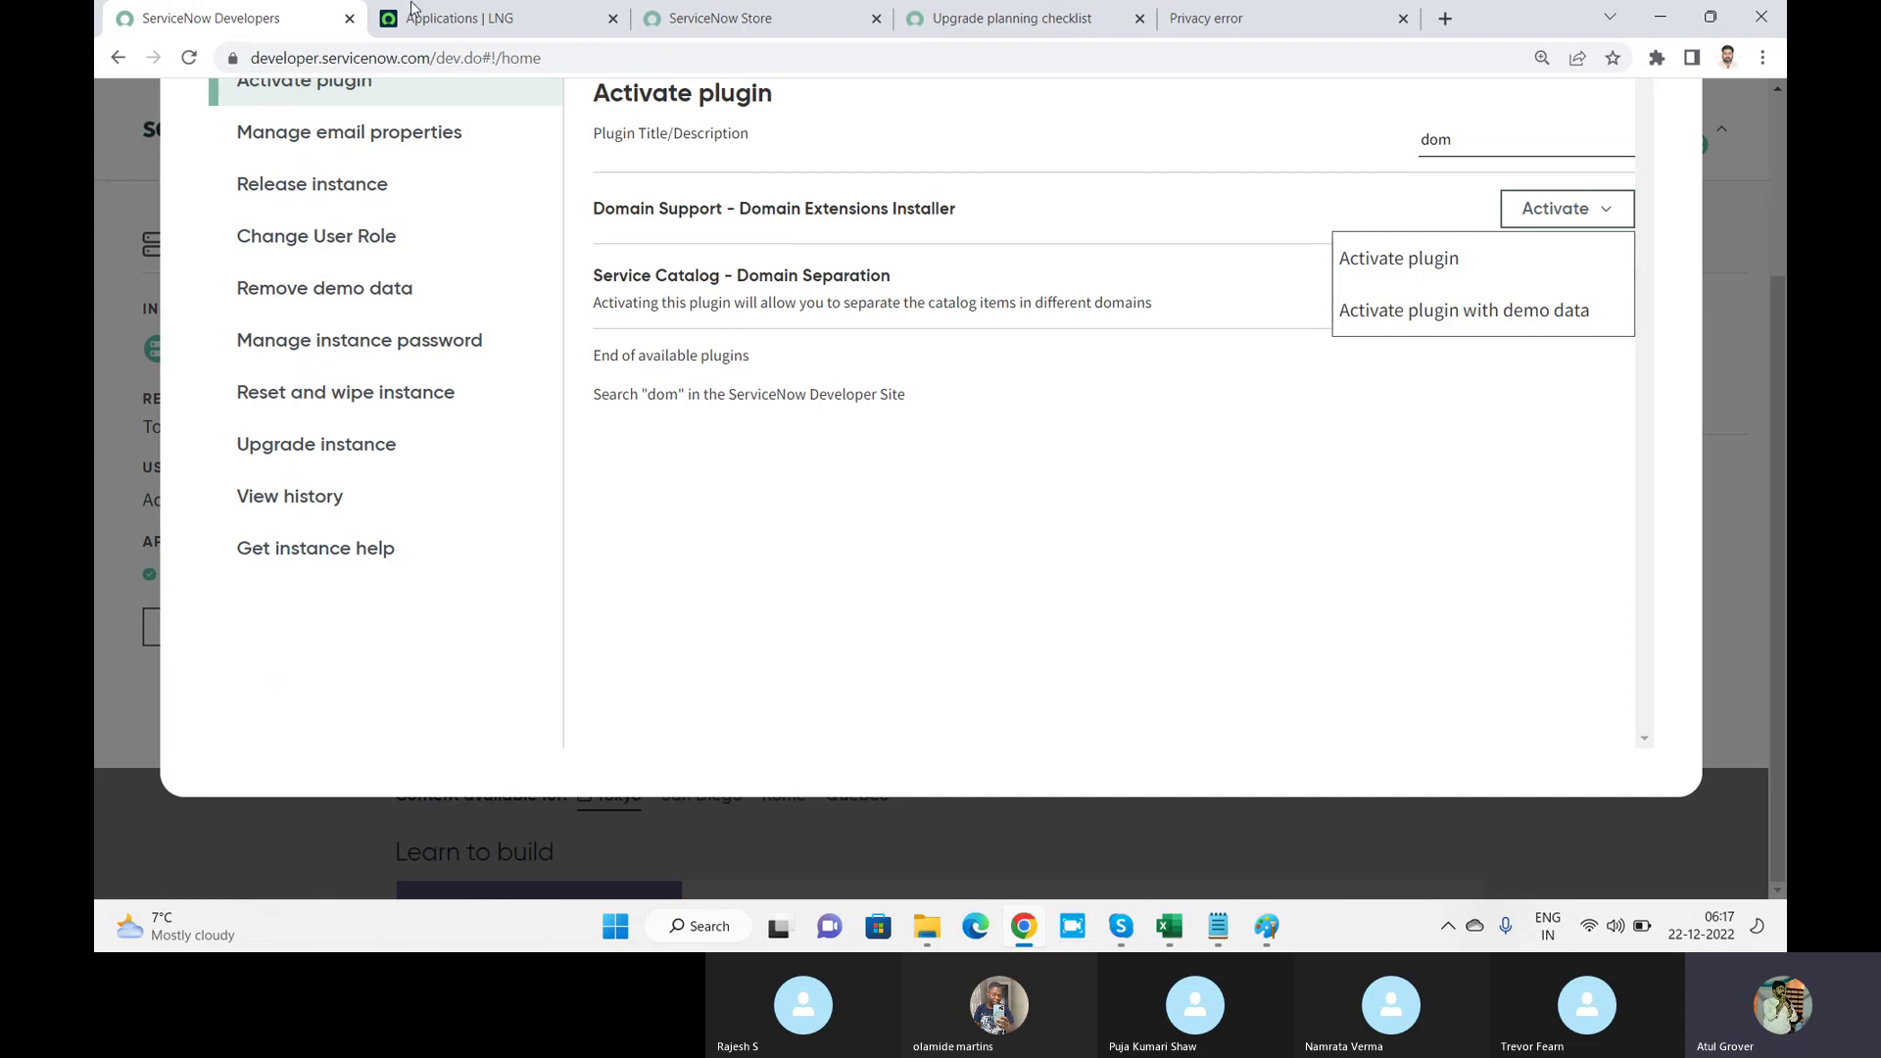
click(504, 19)
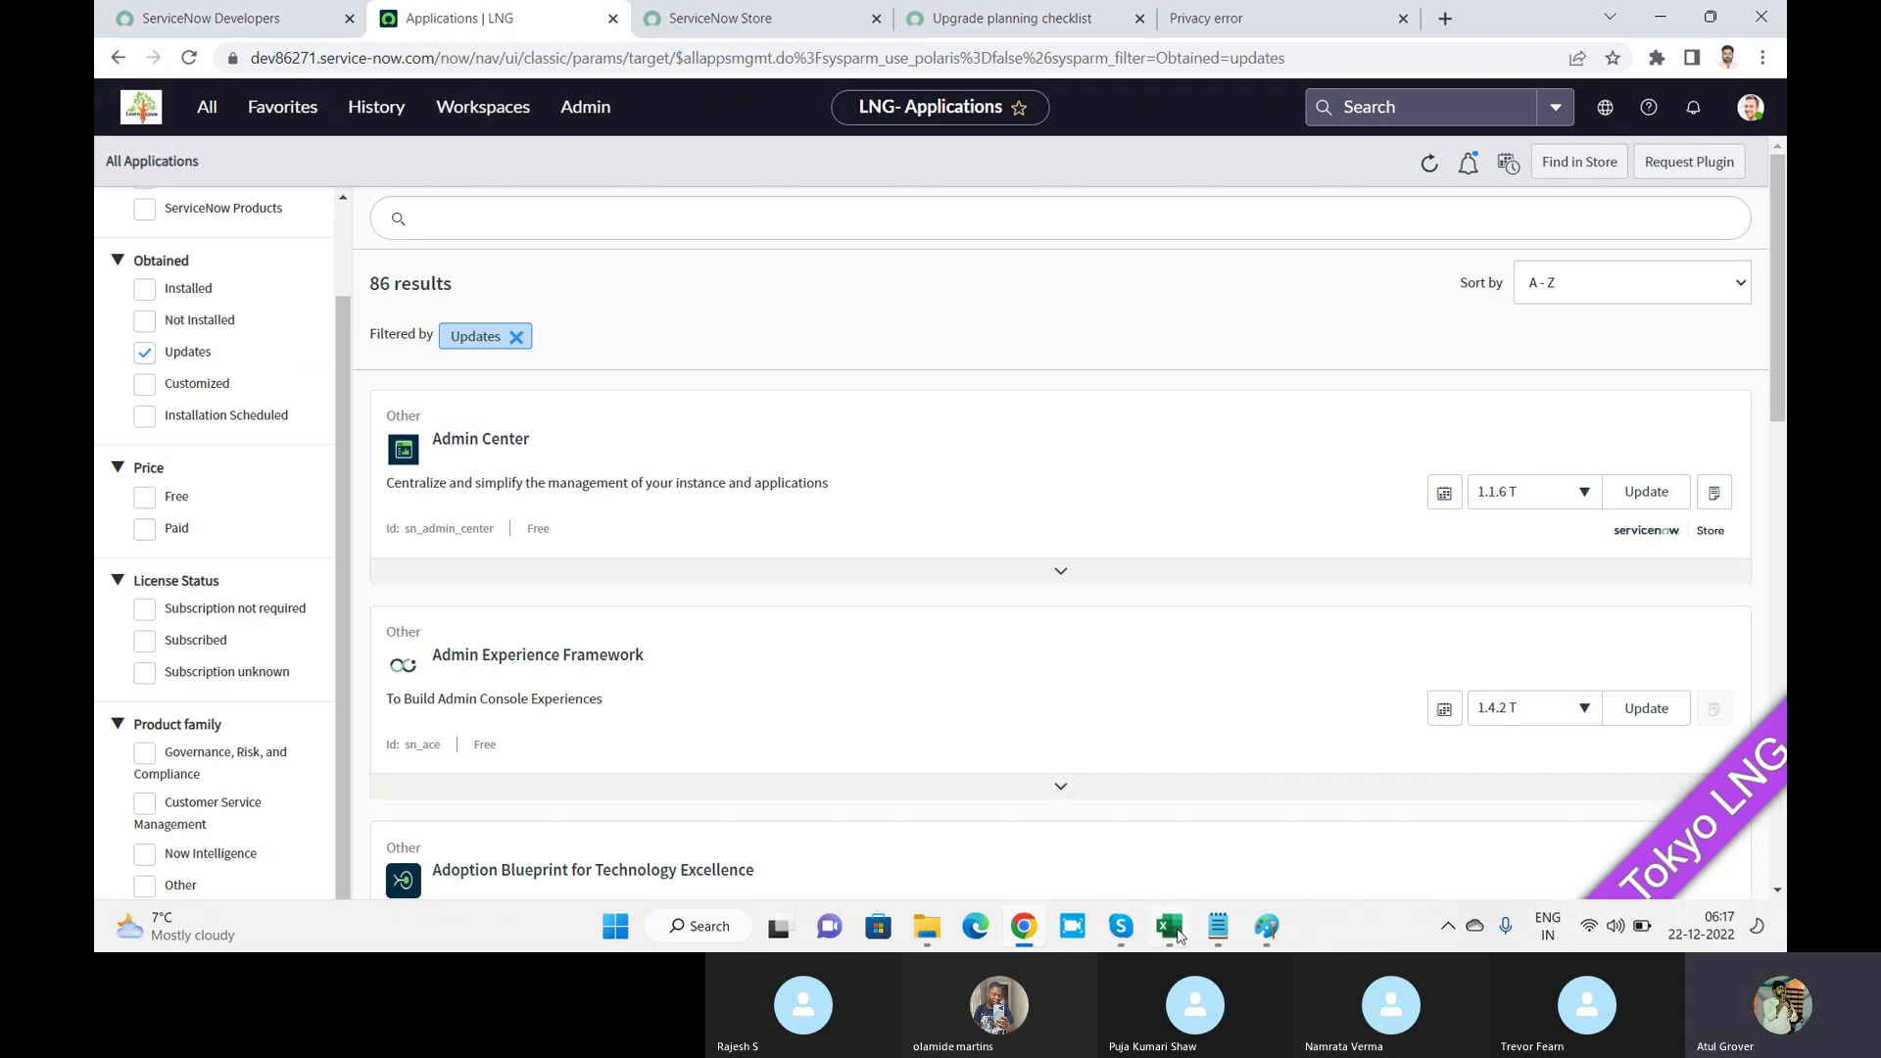
mouse_move(1117, 926)
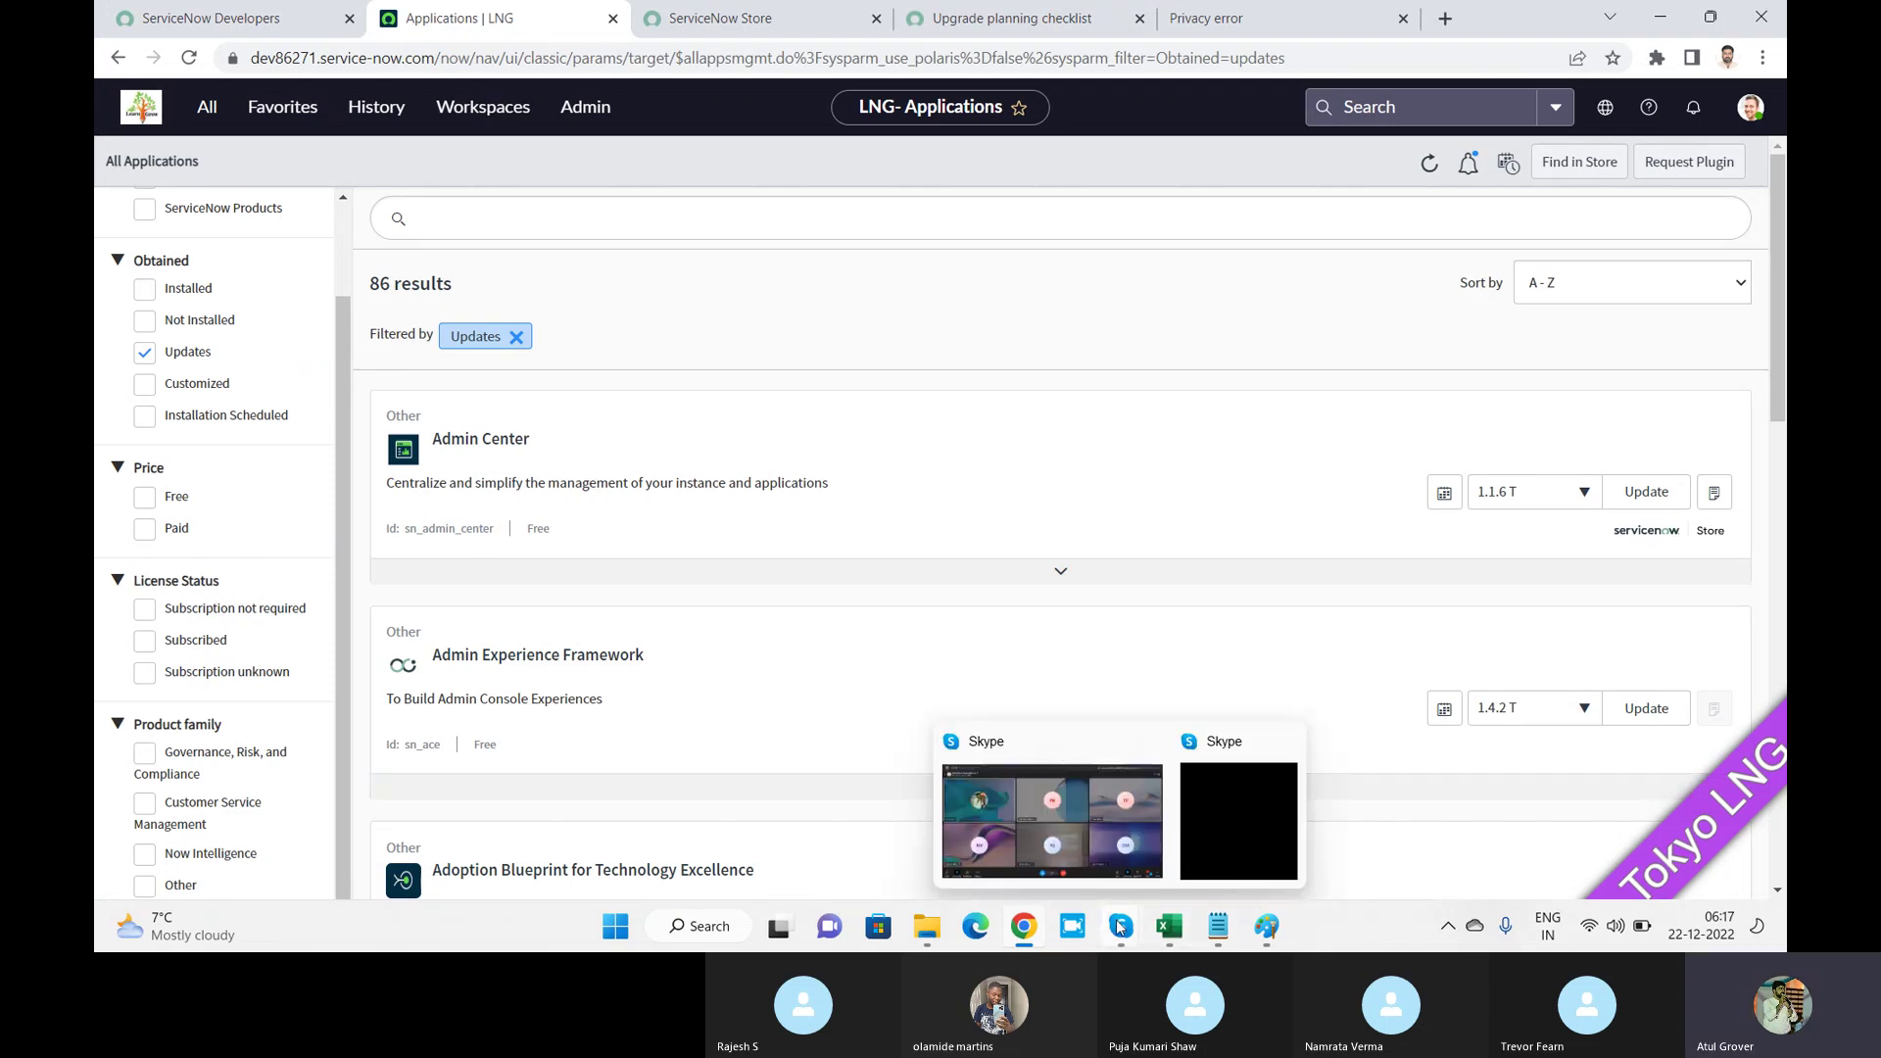
click(1080, 858)
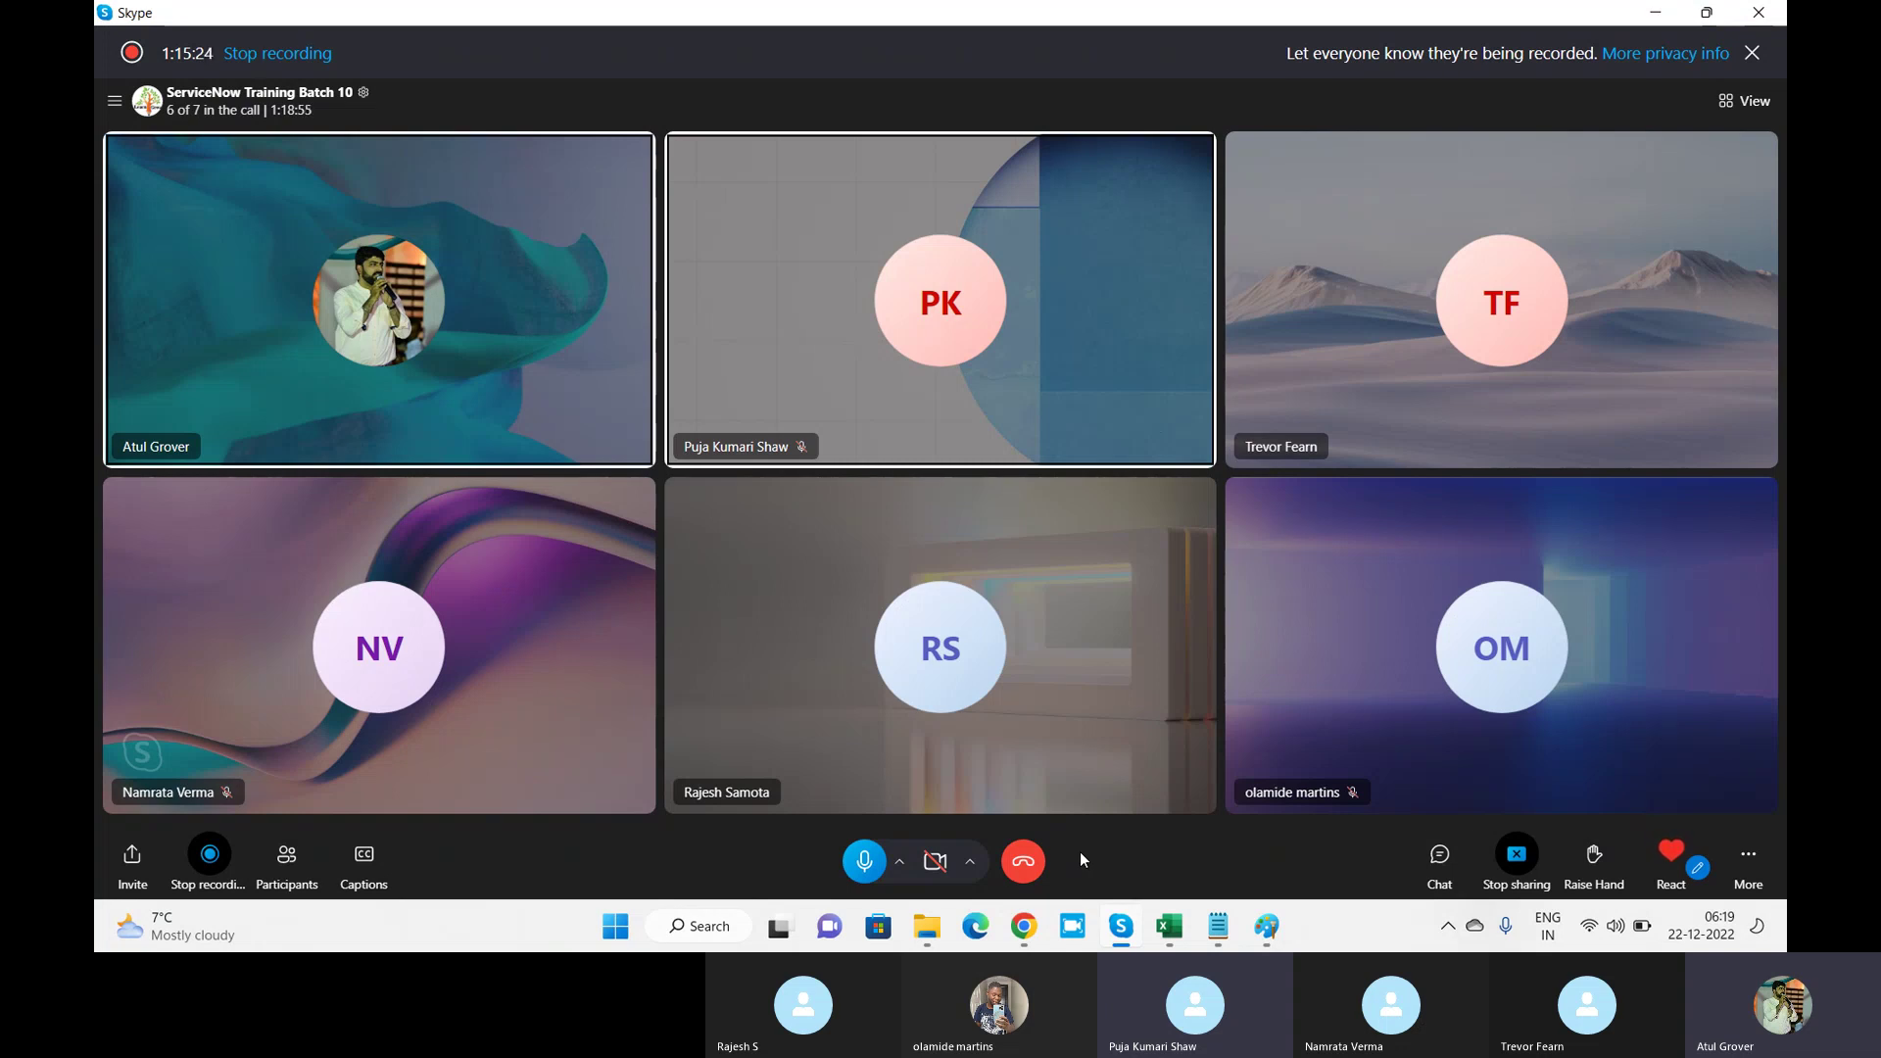
click(1024, 926)
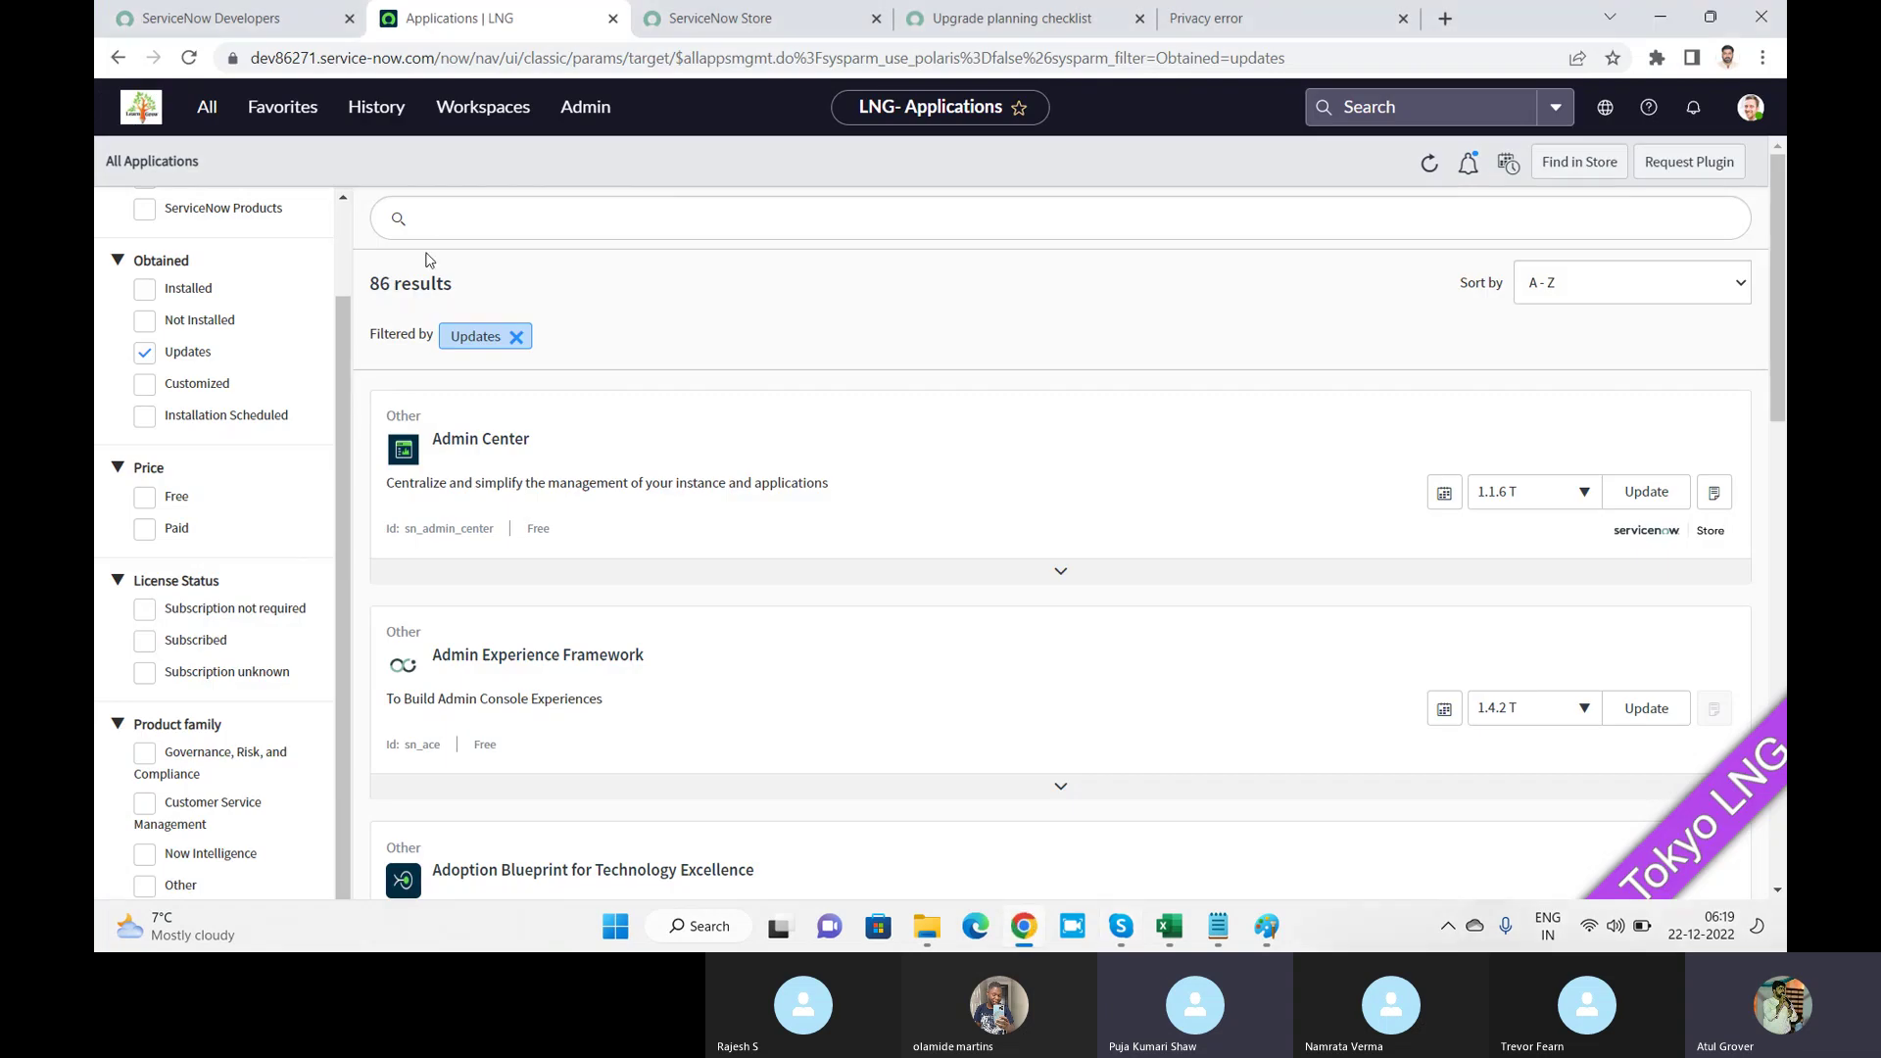
Step: Remove the Updates filter and search all applications for "field service ma" to find the Field Service Management product
click(518, 337)
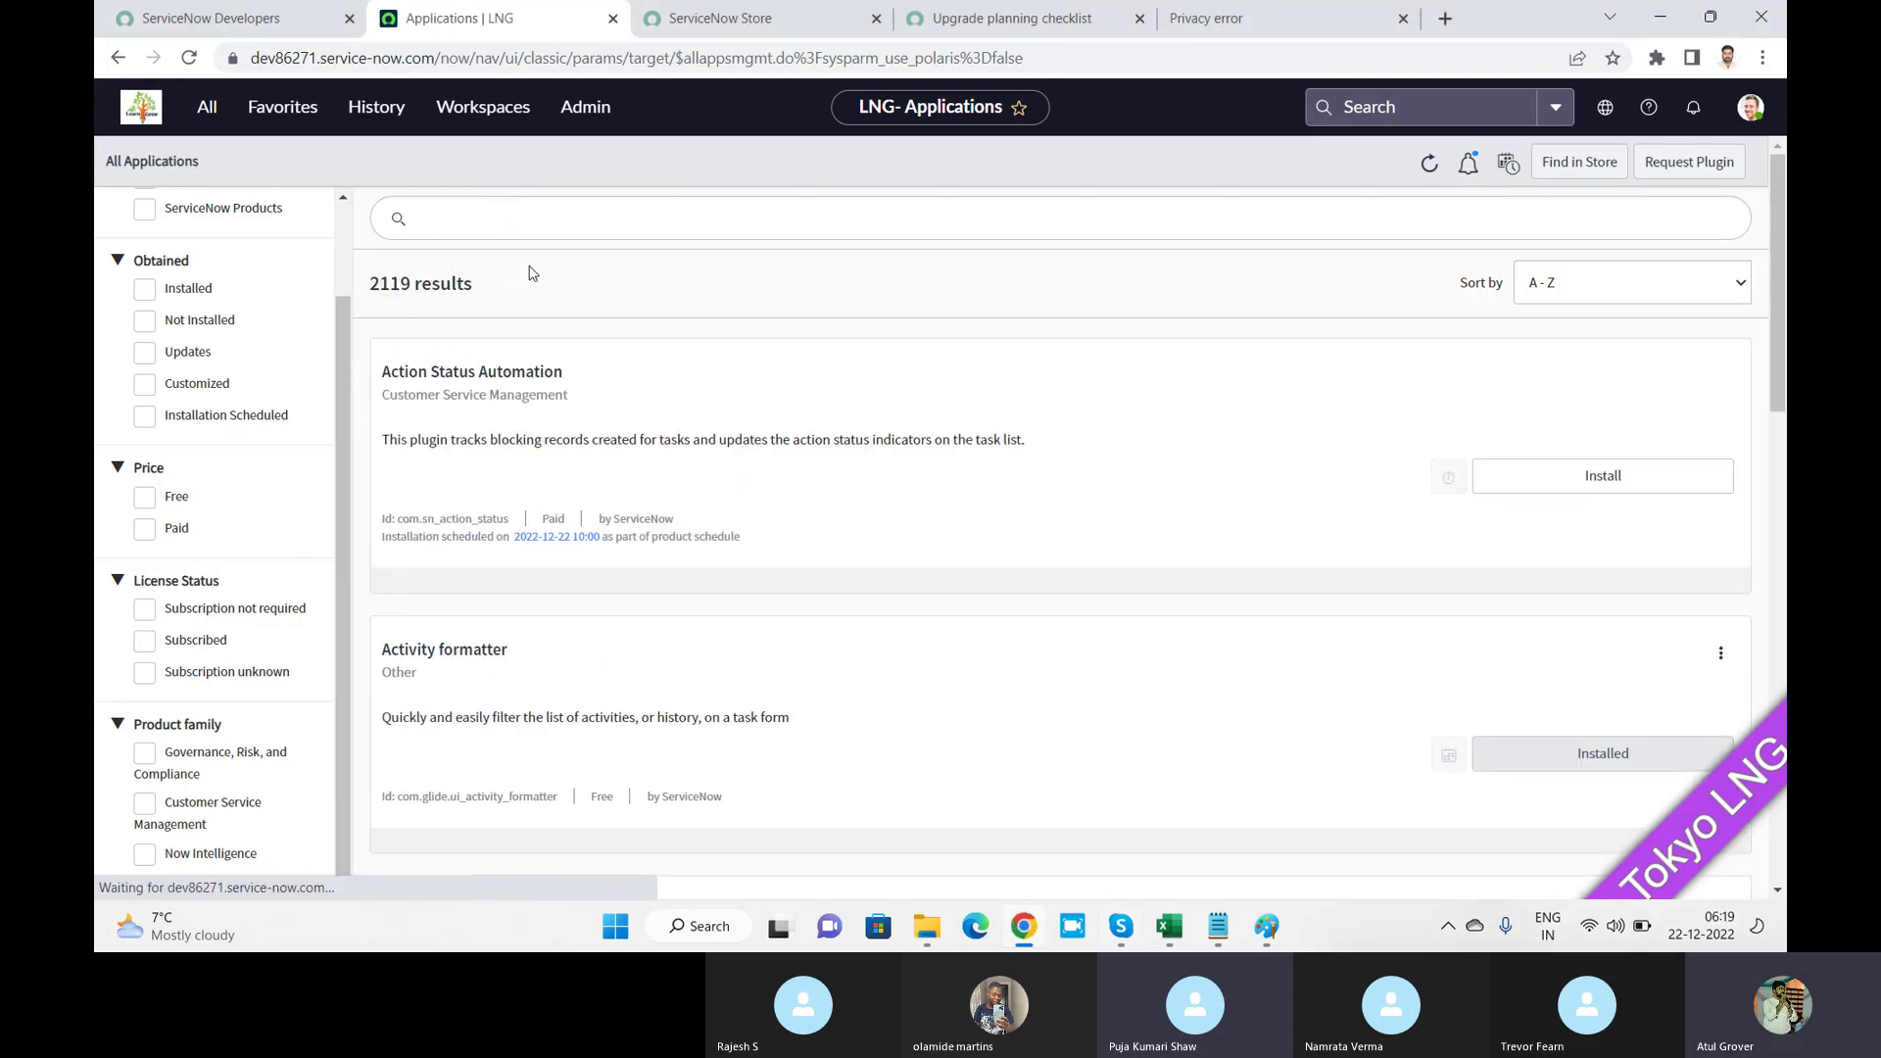
click(530, 213)
text(field ser)
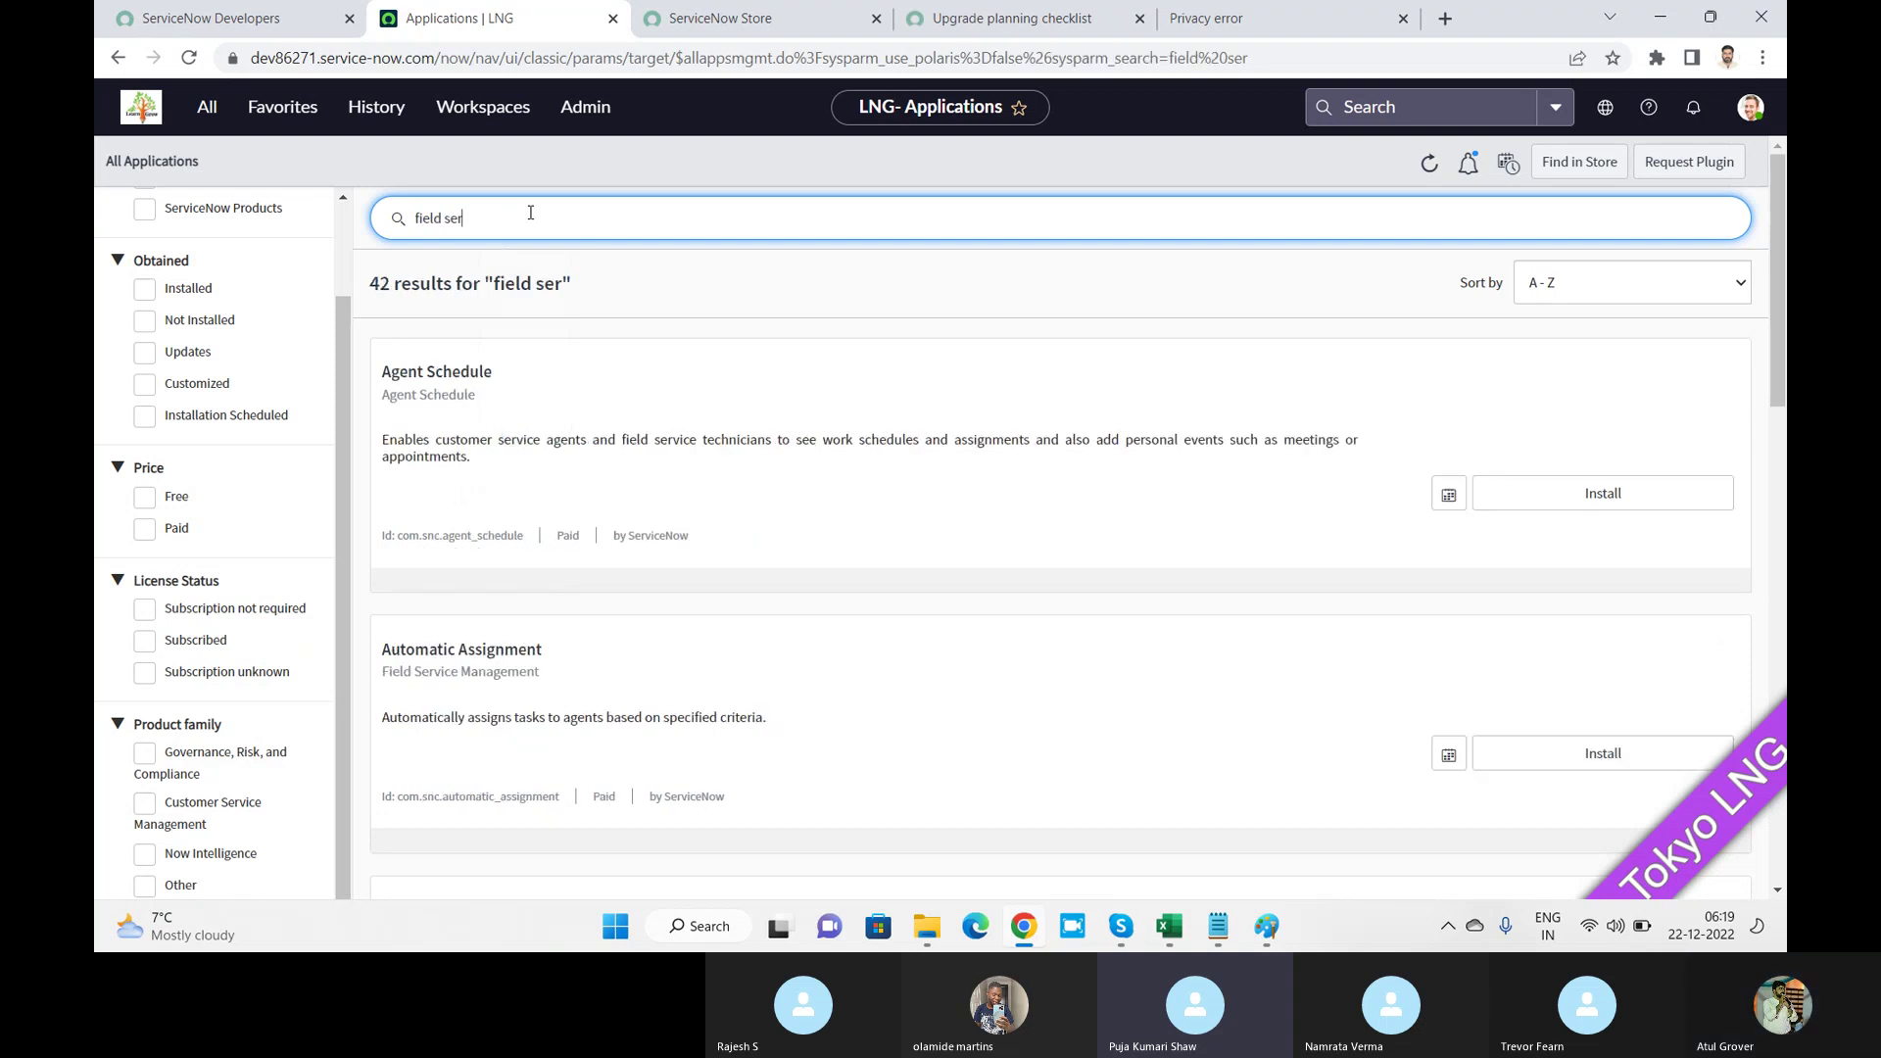
text(vice ma)
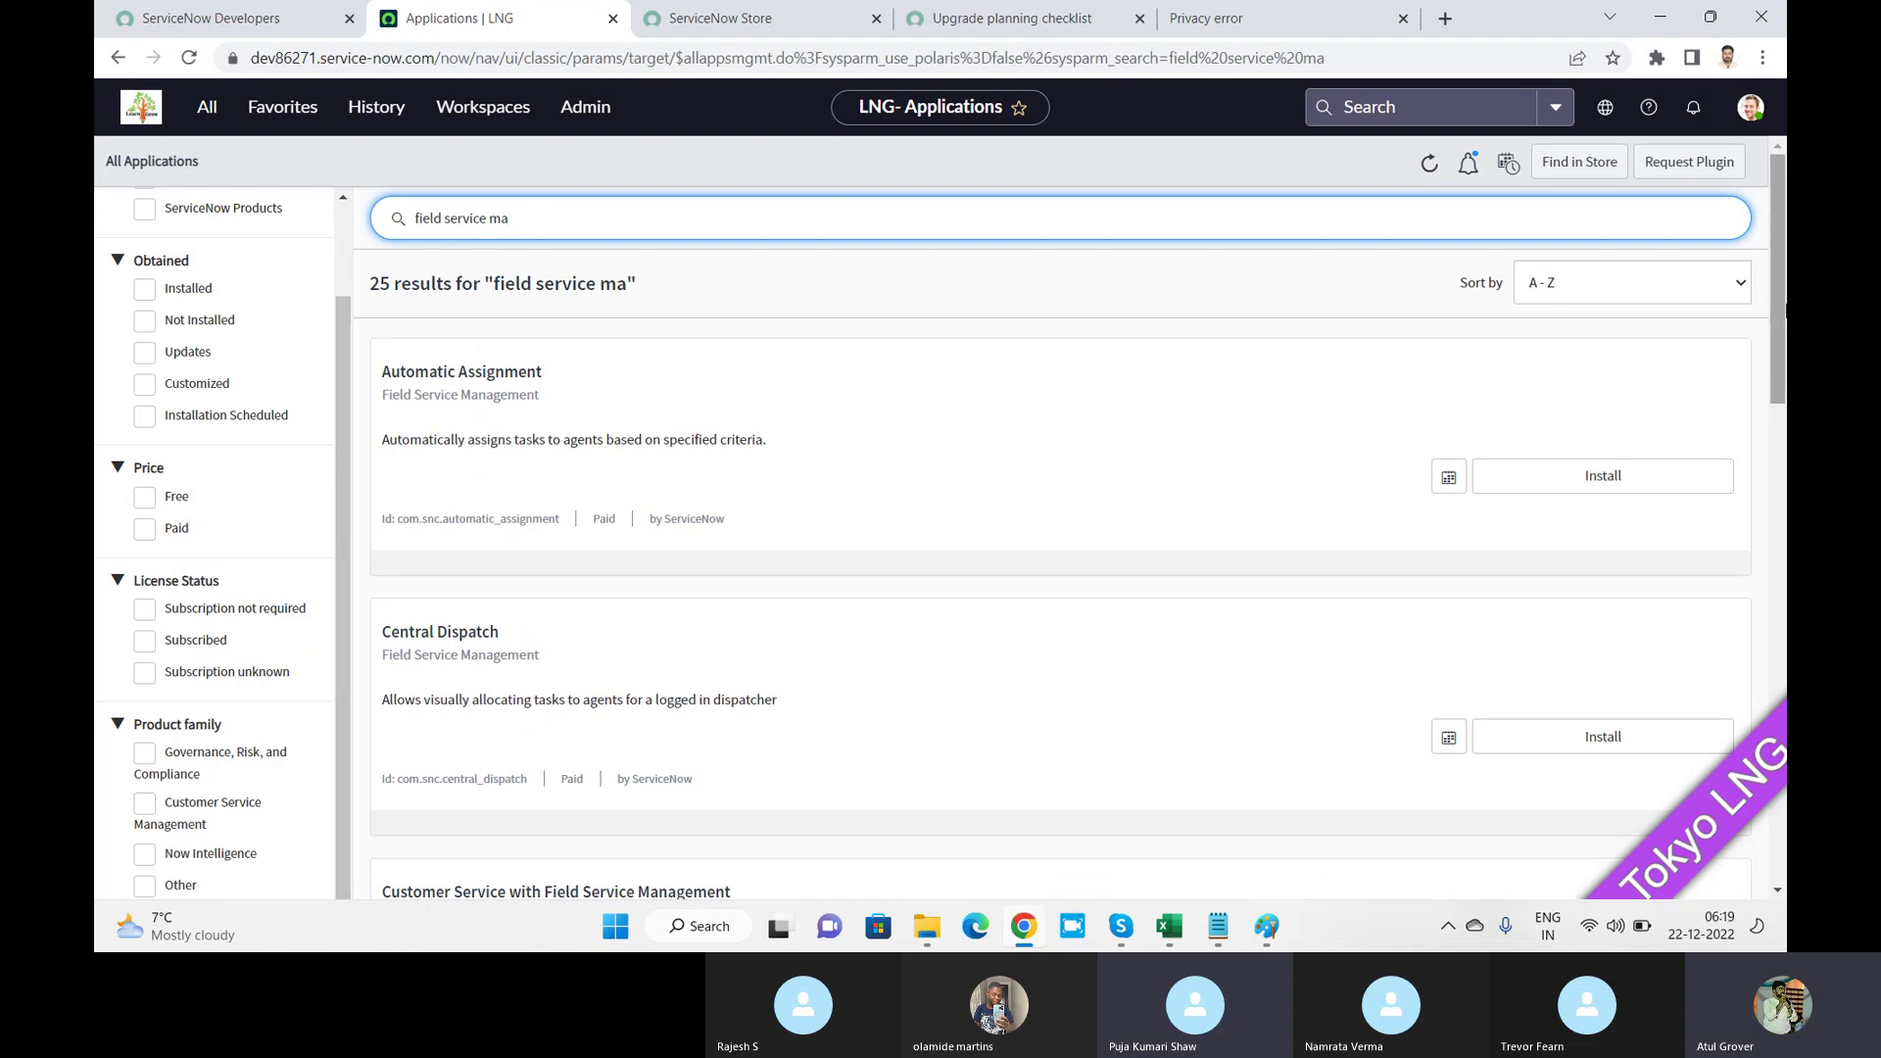
drag(1782, 225, 1781, 294)
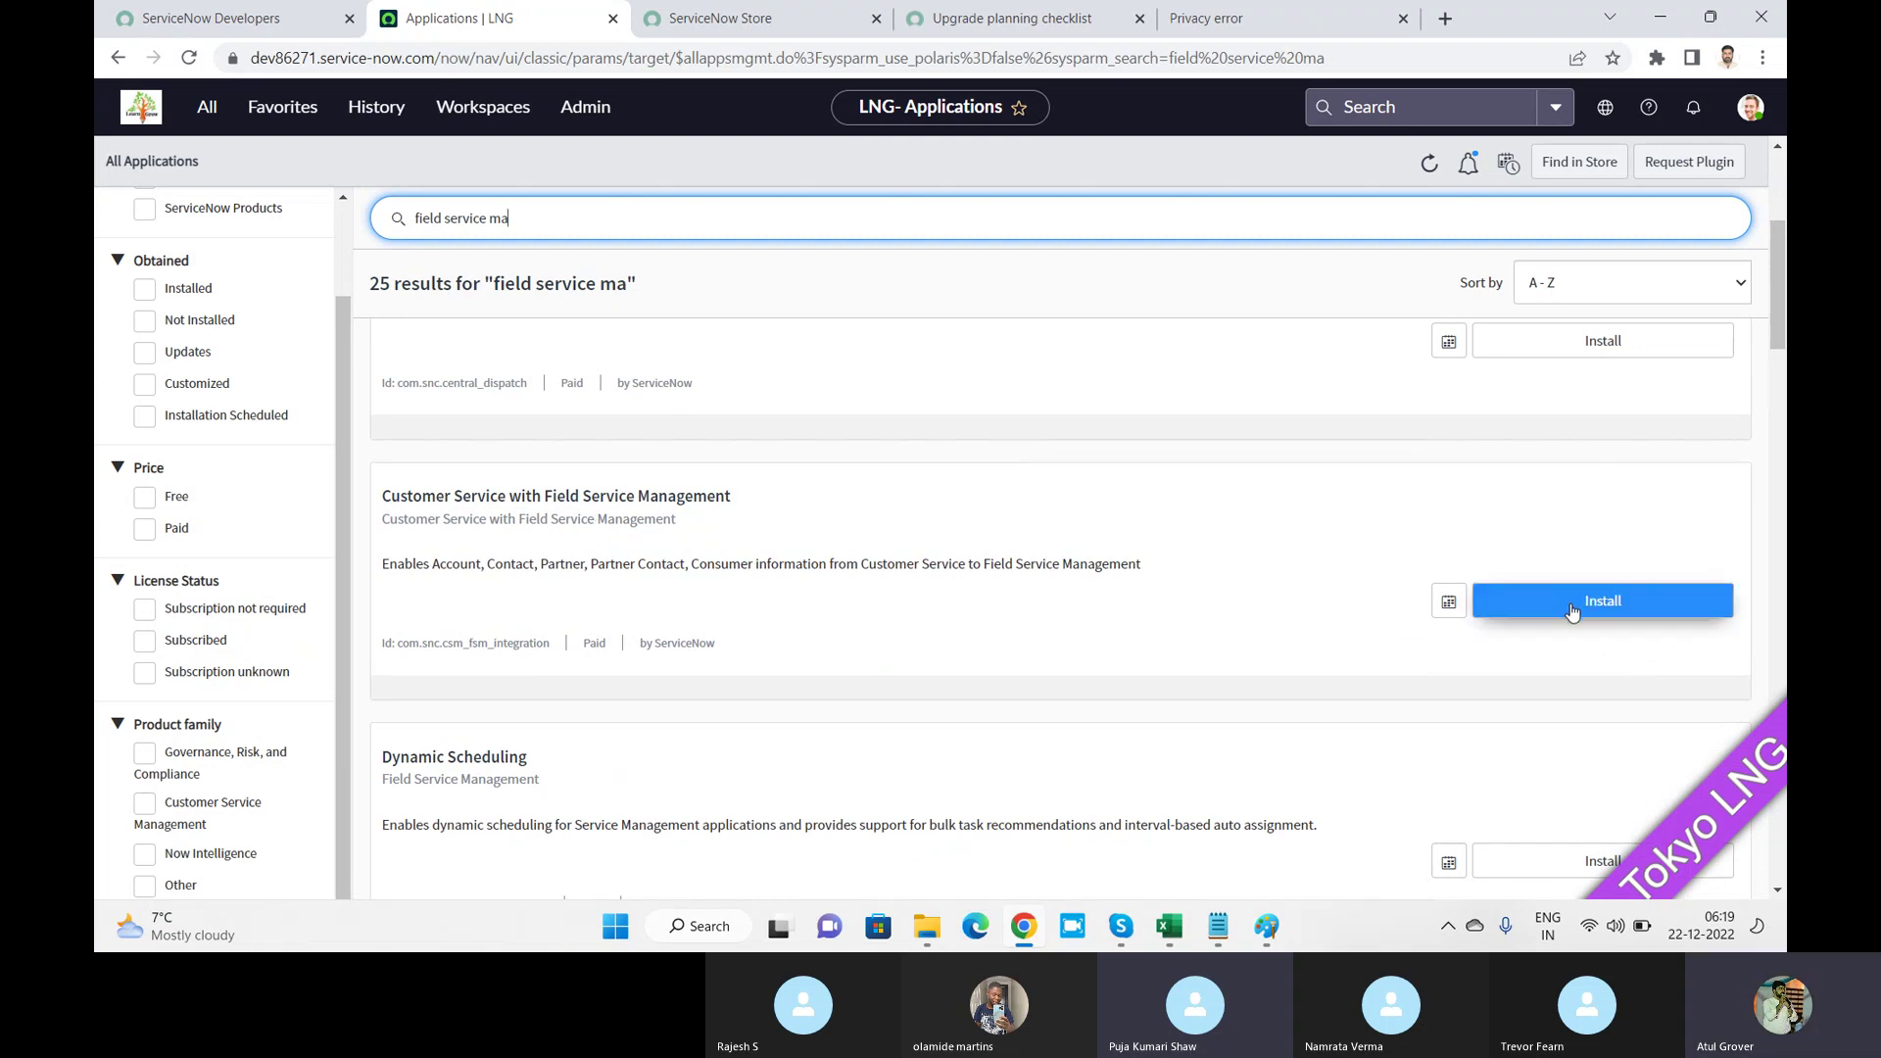
drag(1782, 292, 1784, 517)
click(1614, 437)
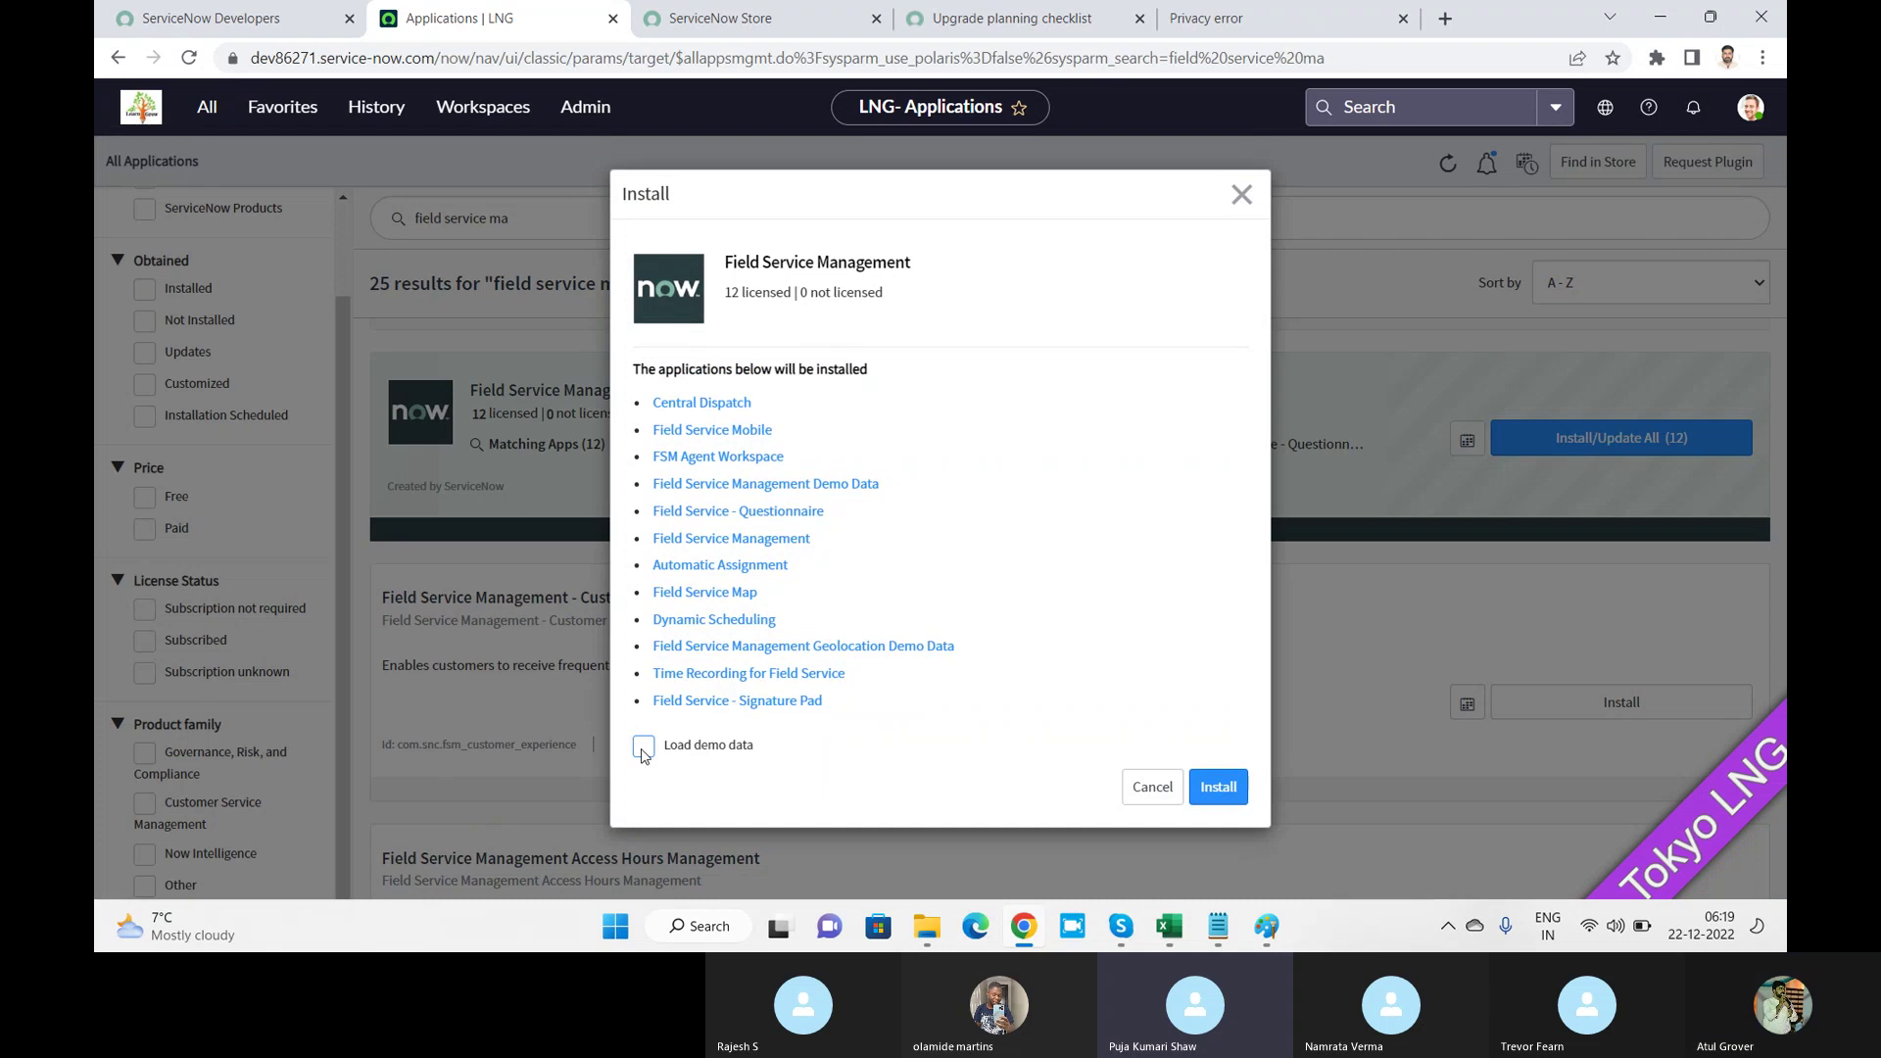
click(645, 751)
click(1241, 197)
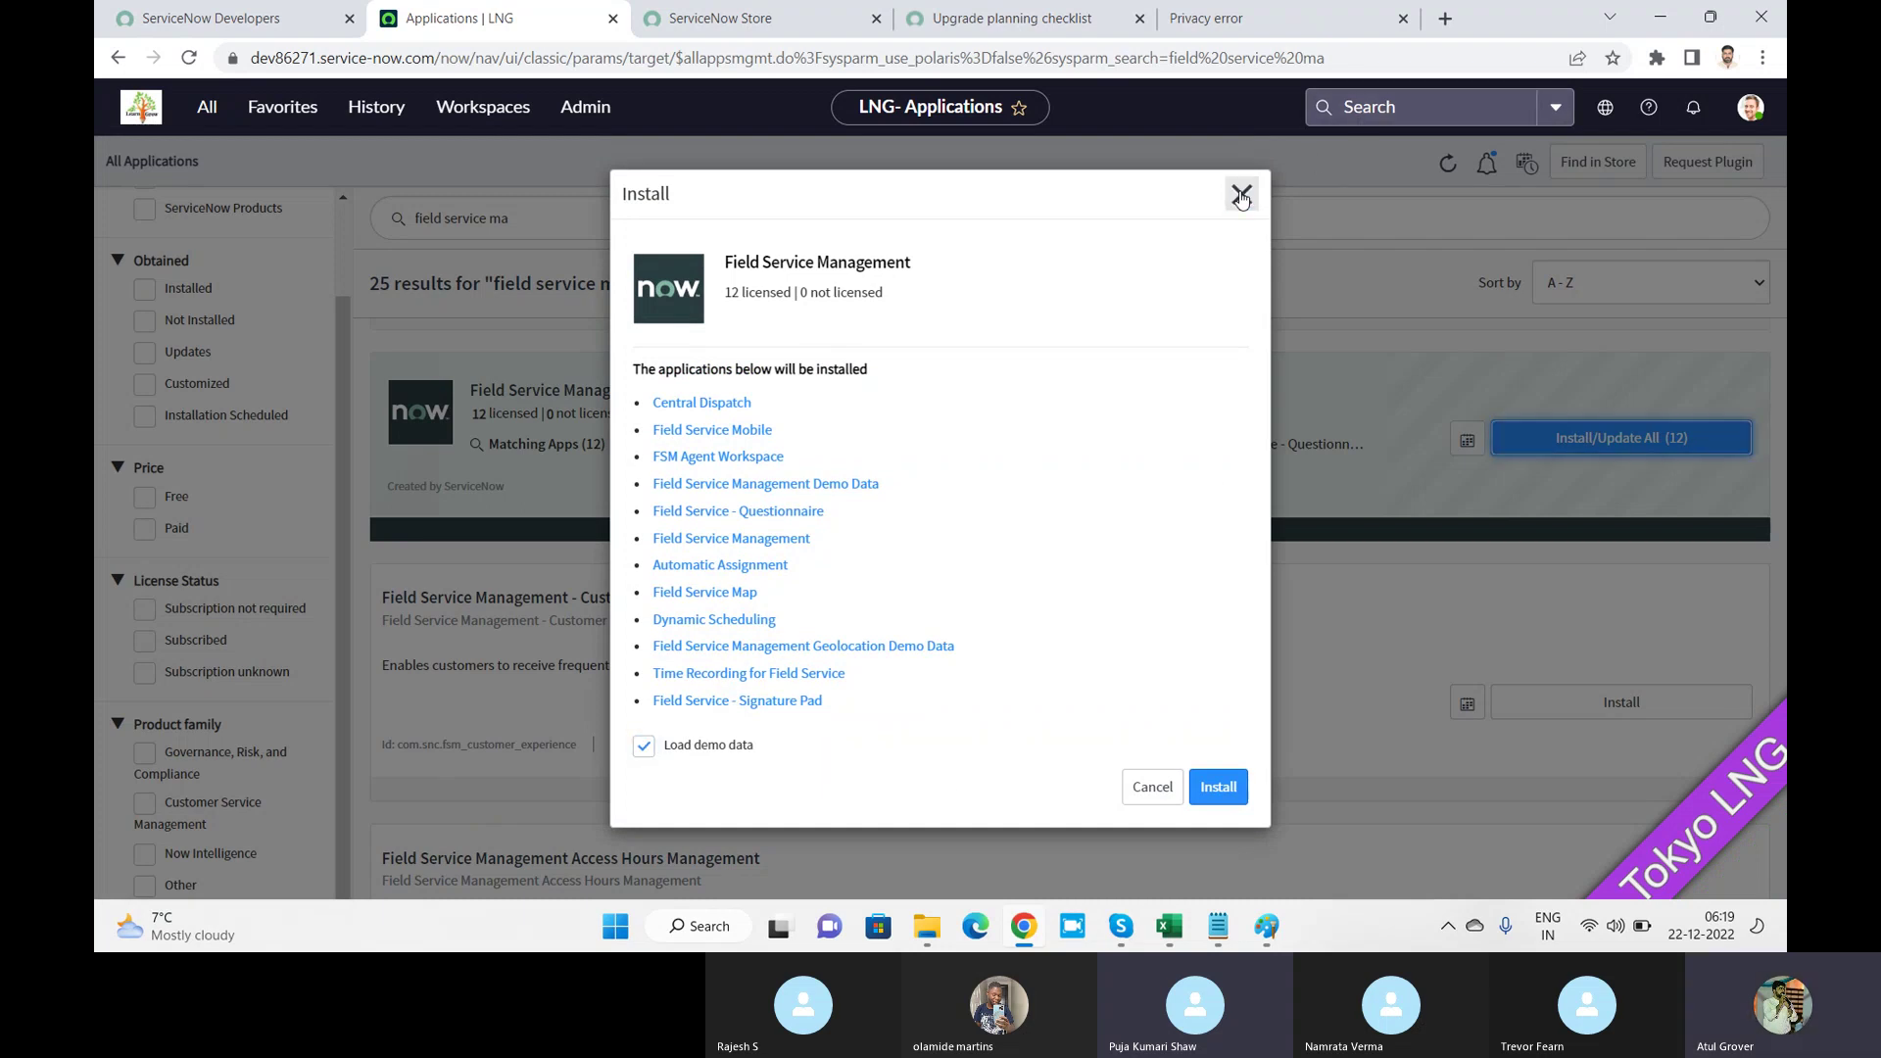
click(1456, 445)
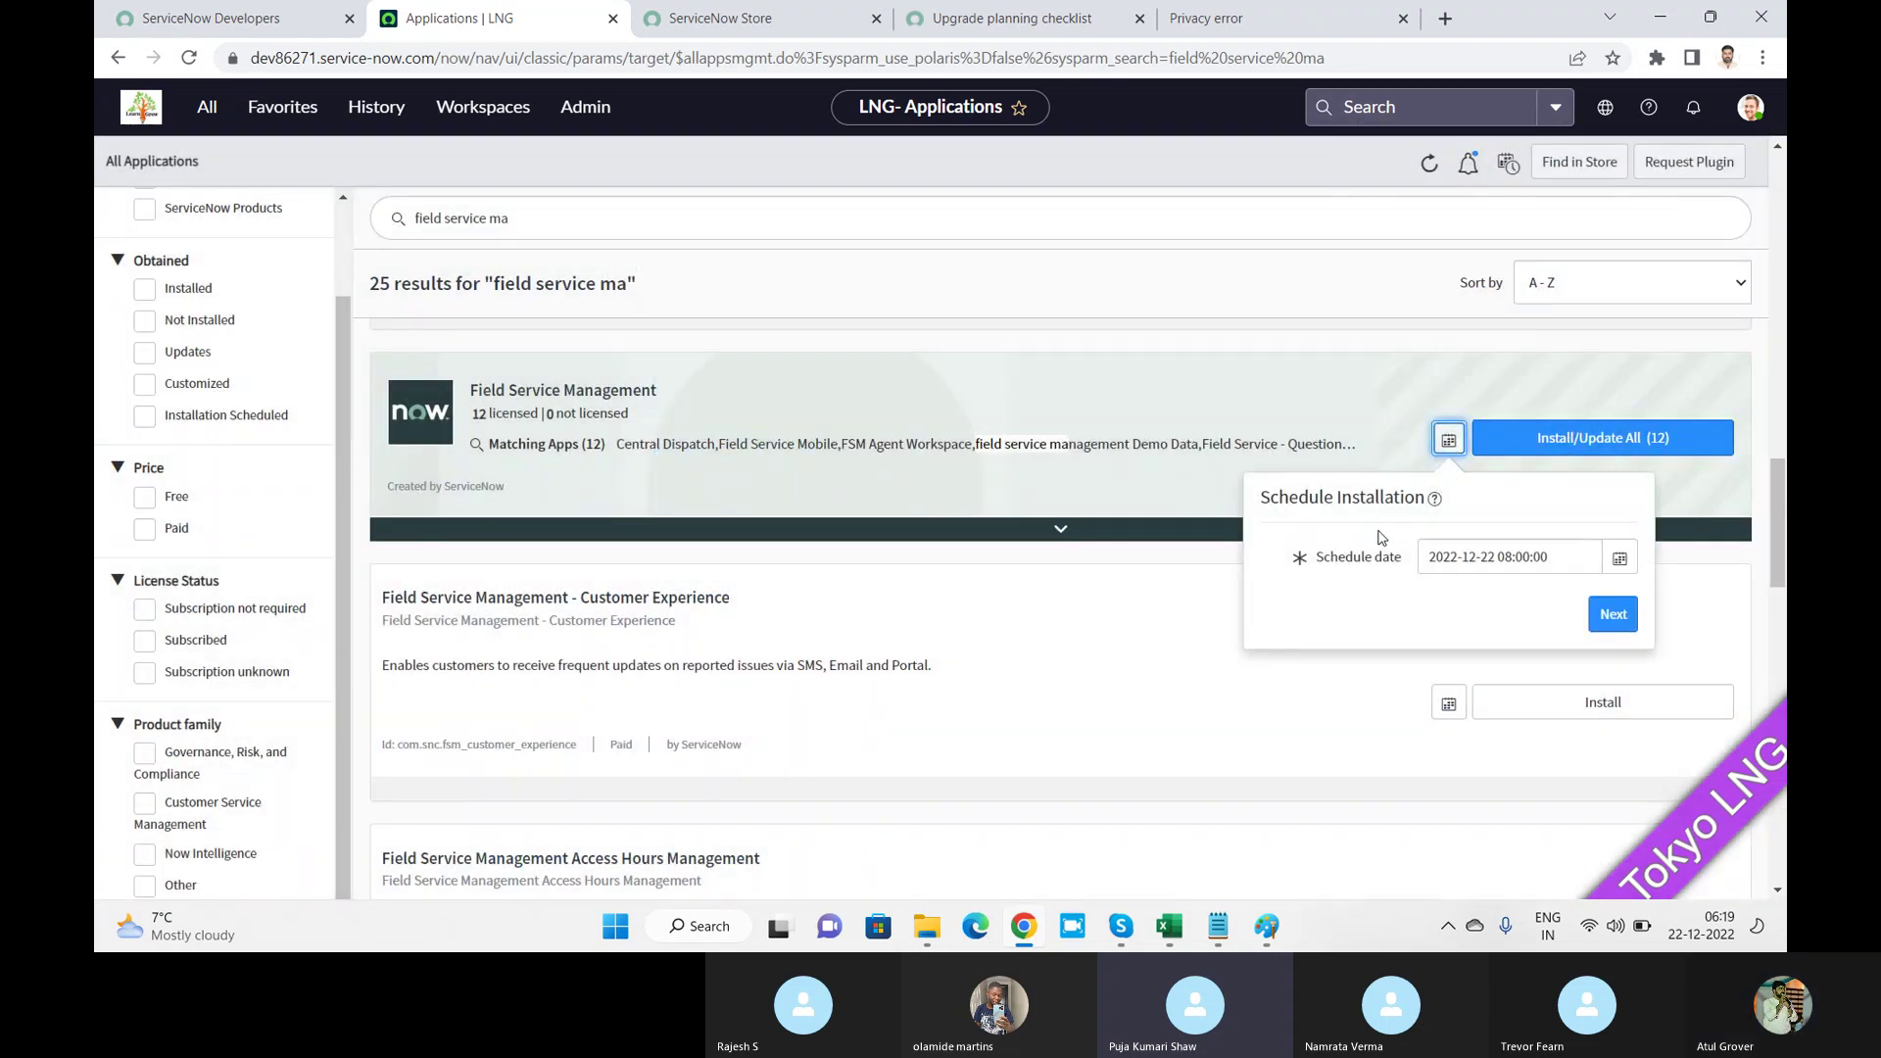
click(1614, 615)
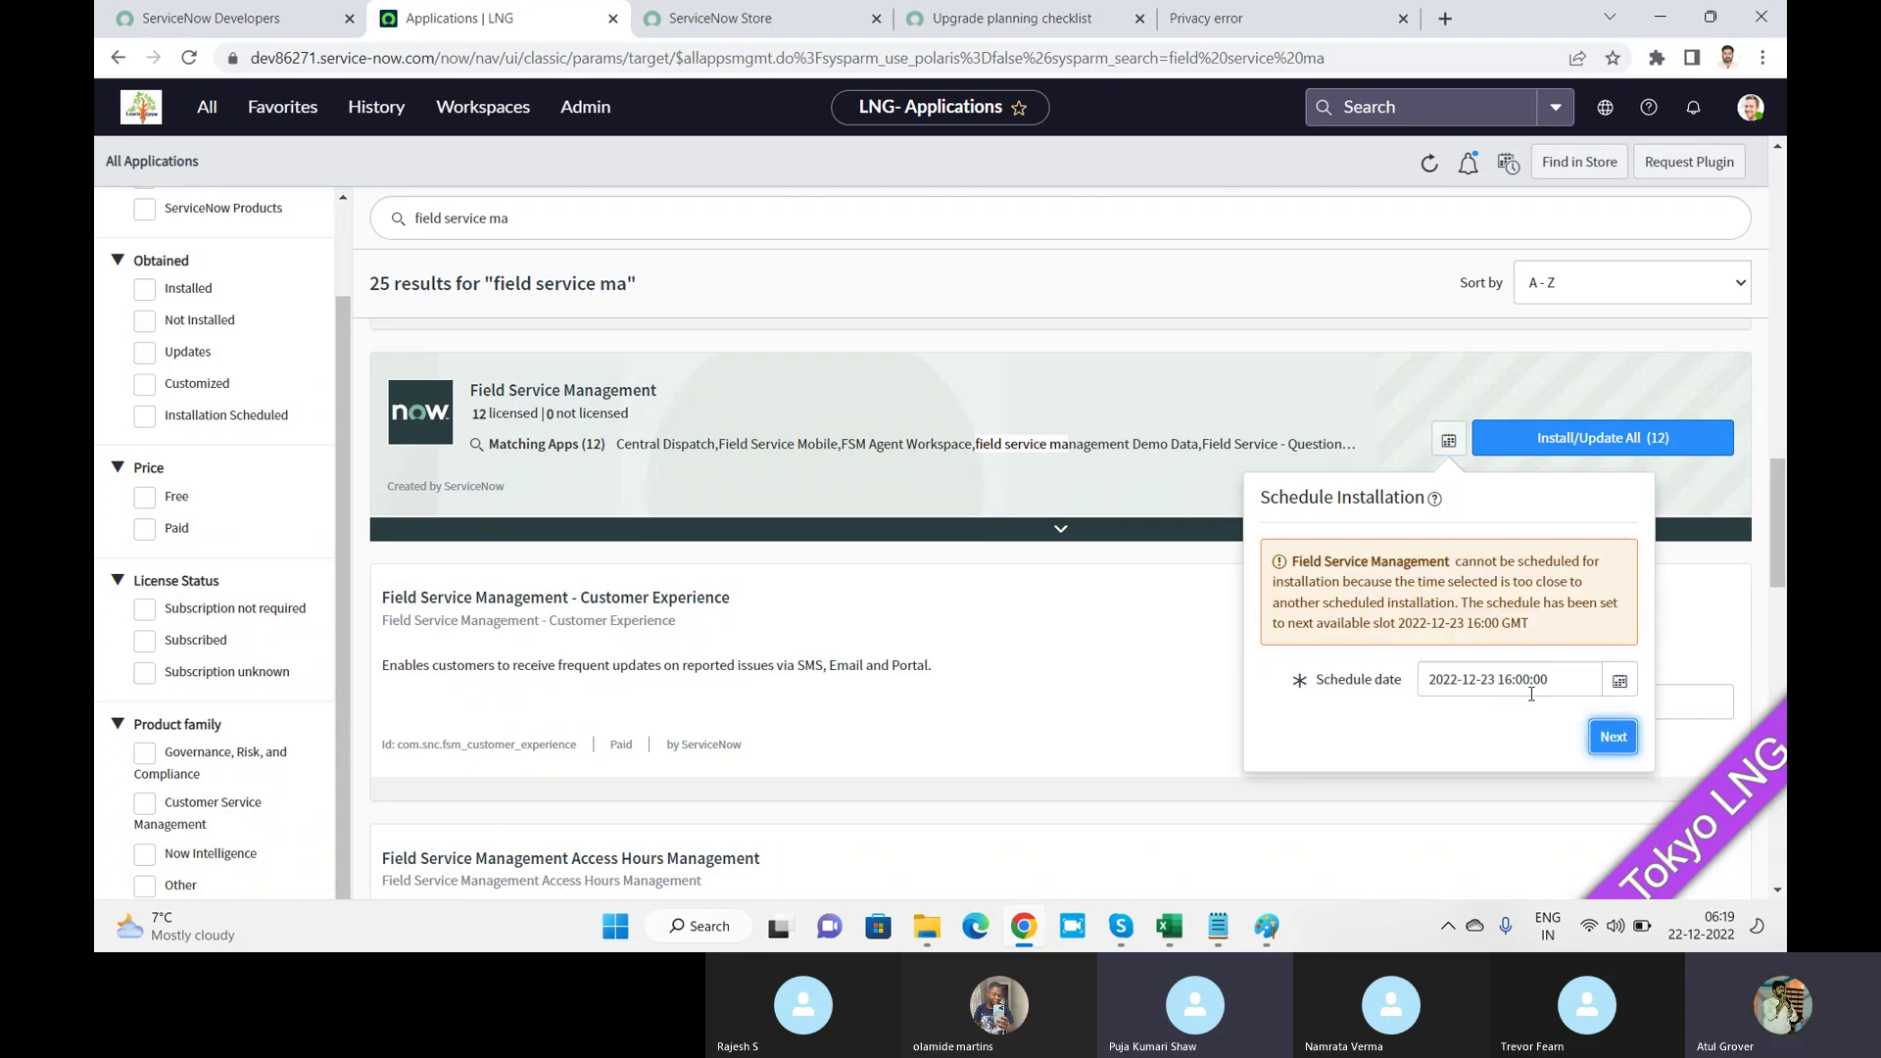
click(1614, 737)
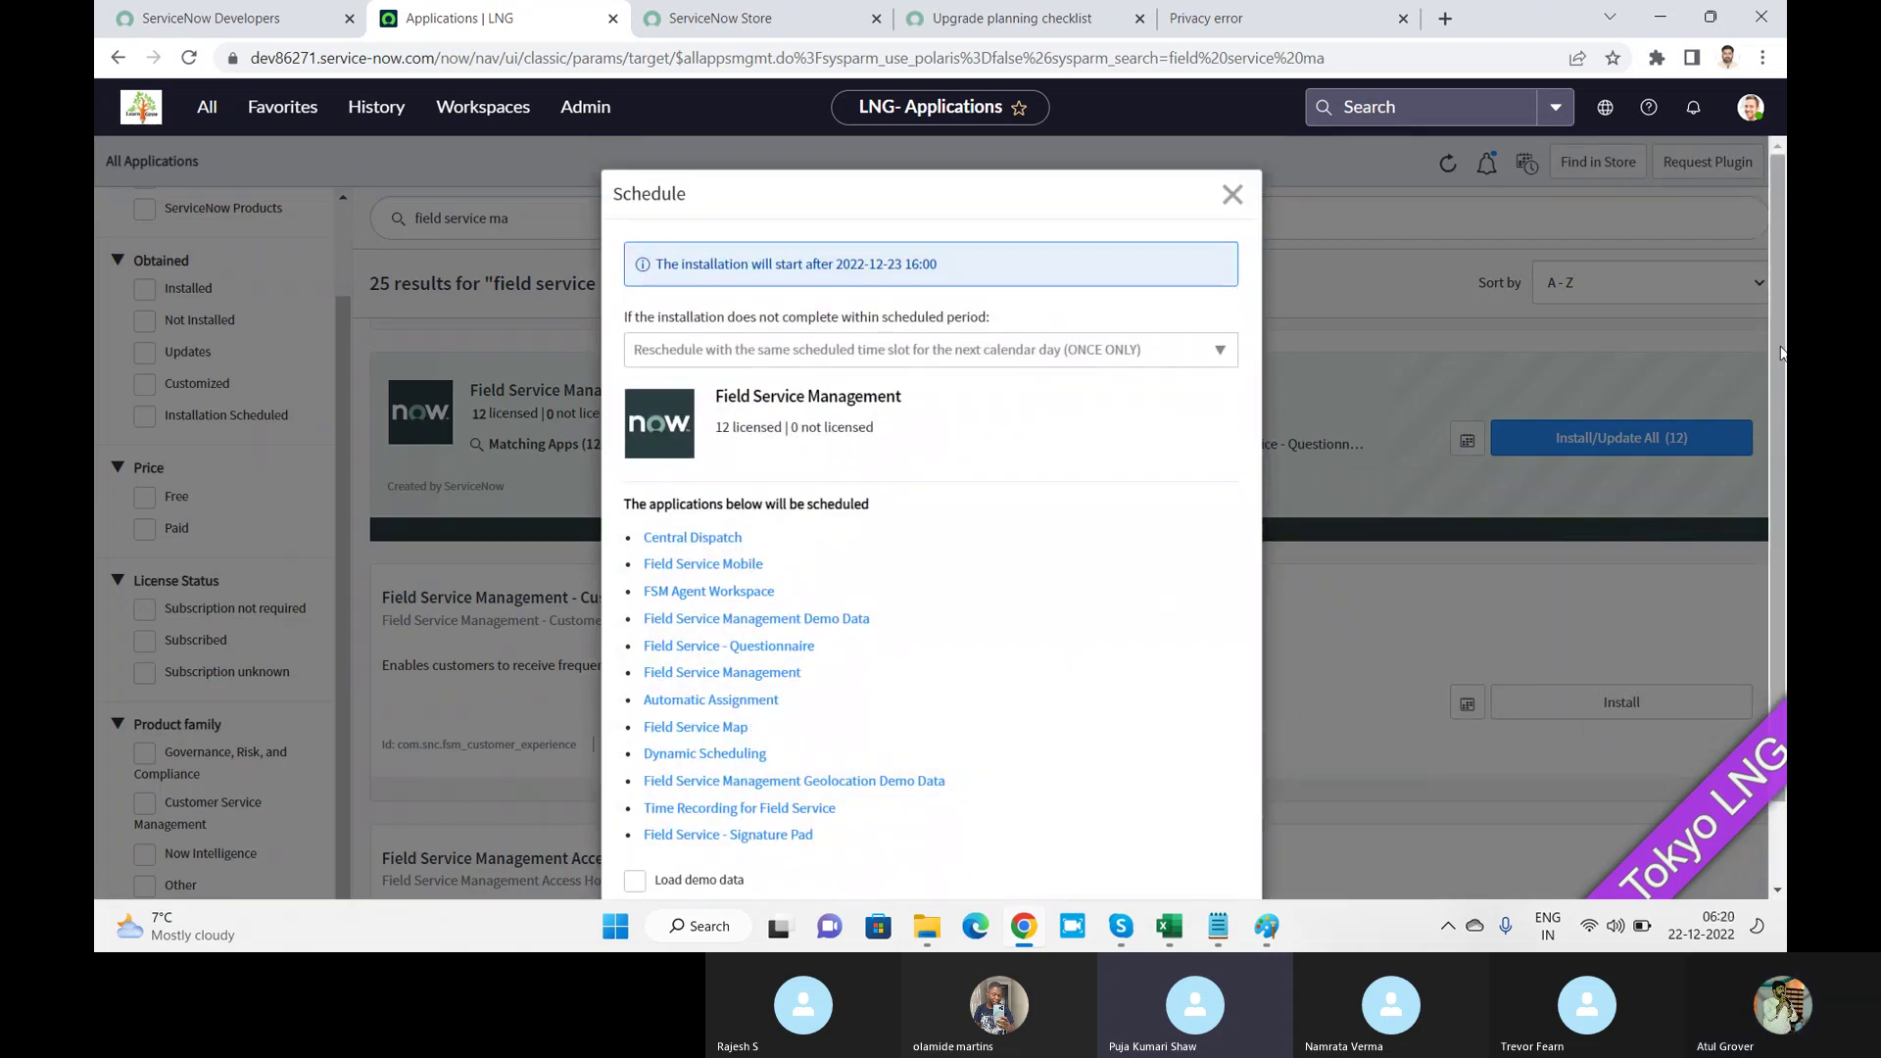
scroll(1781, 510, down, 1)
click(635, 785)
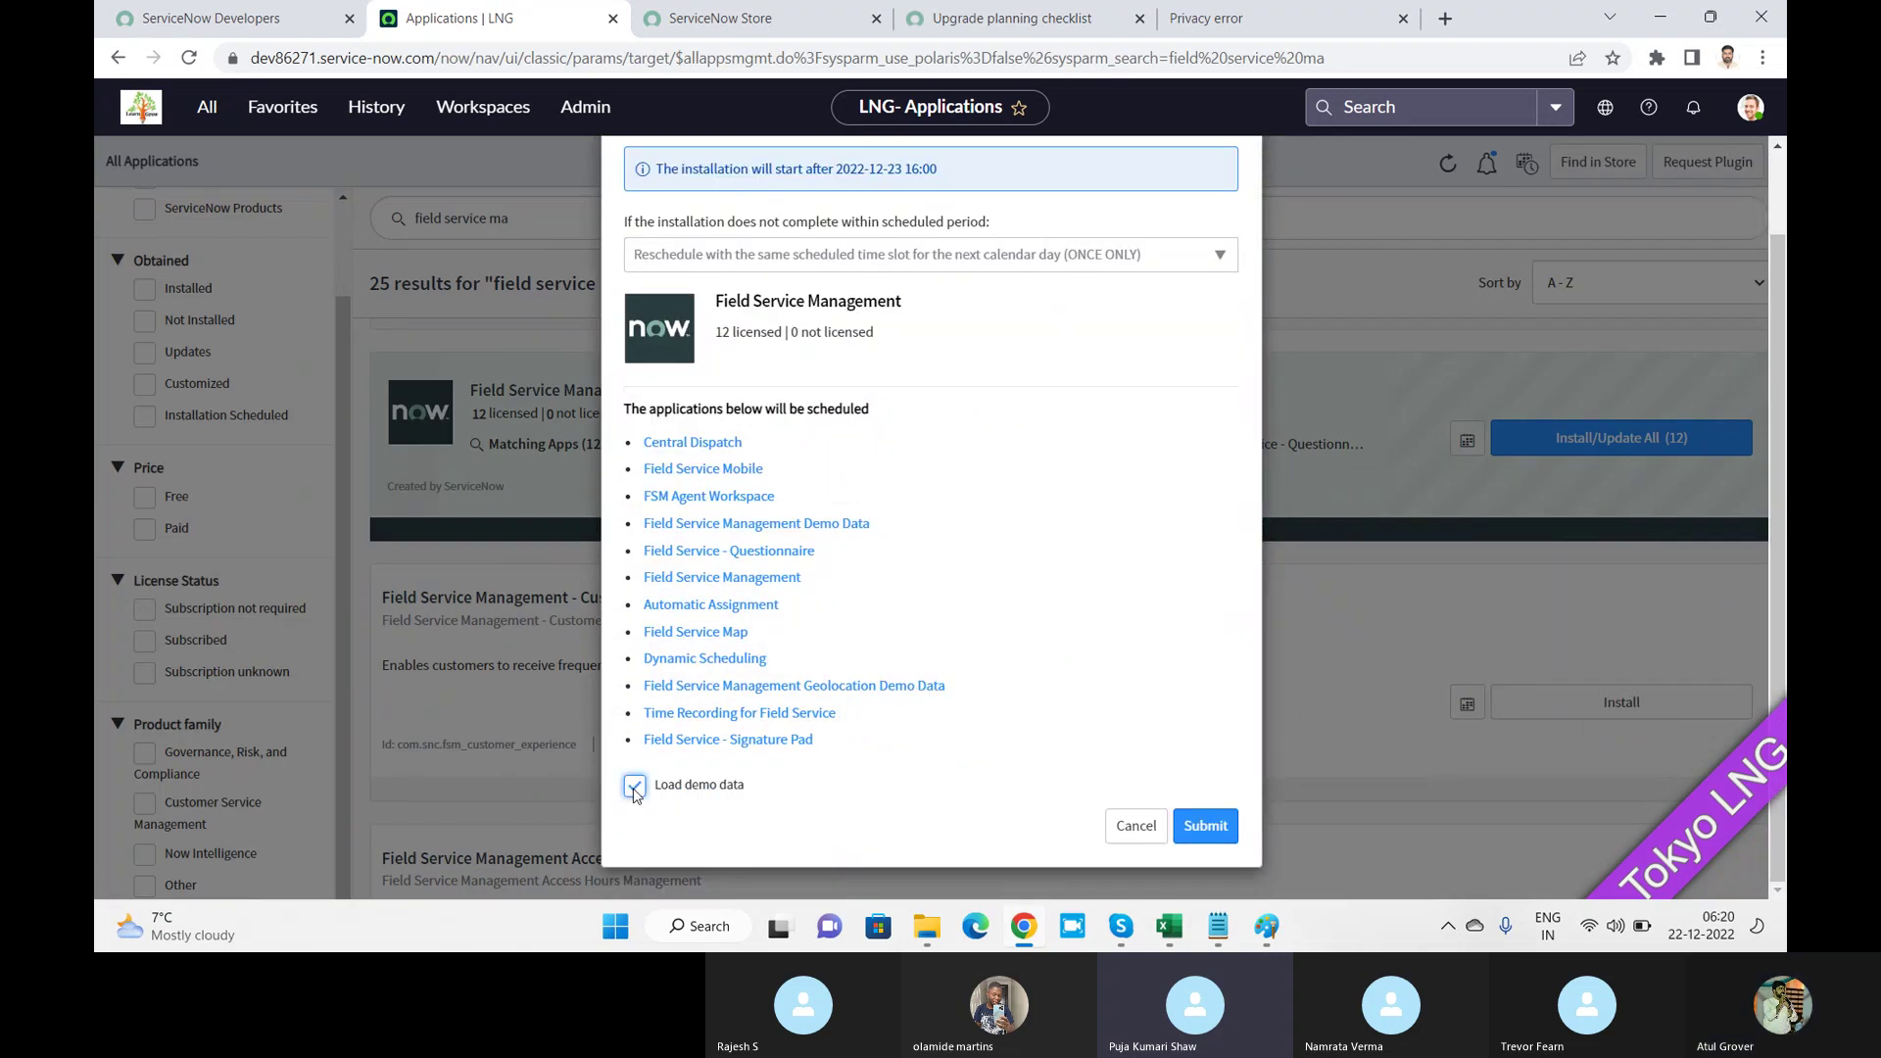
click(1180, 829)
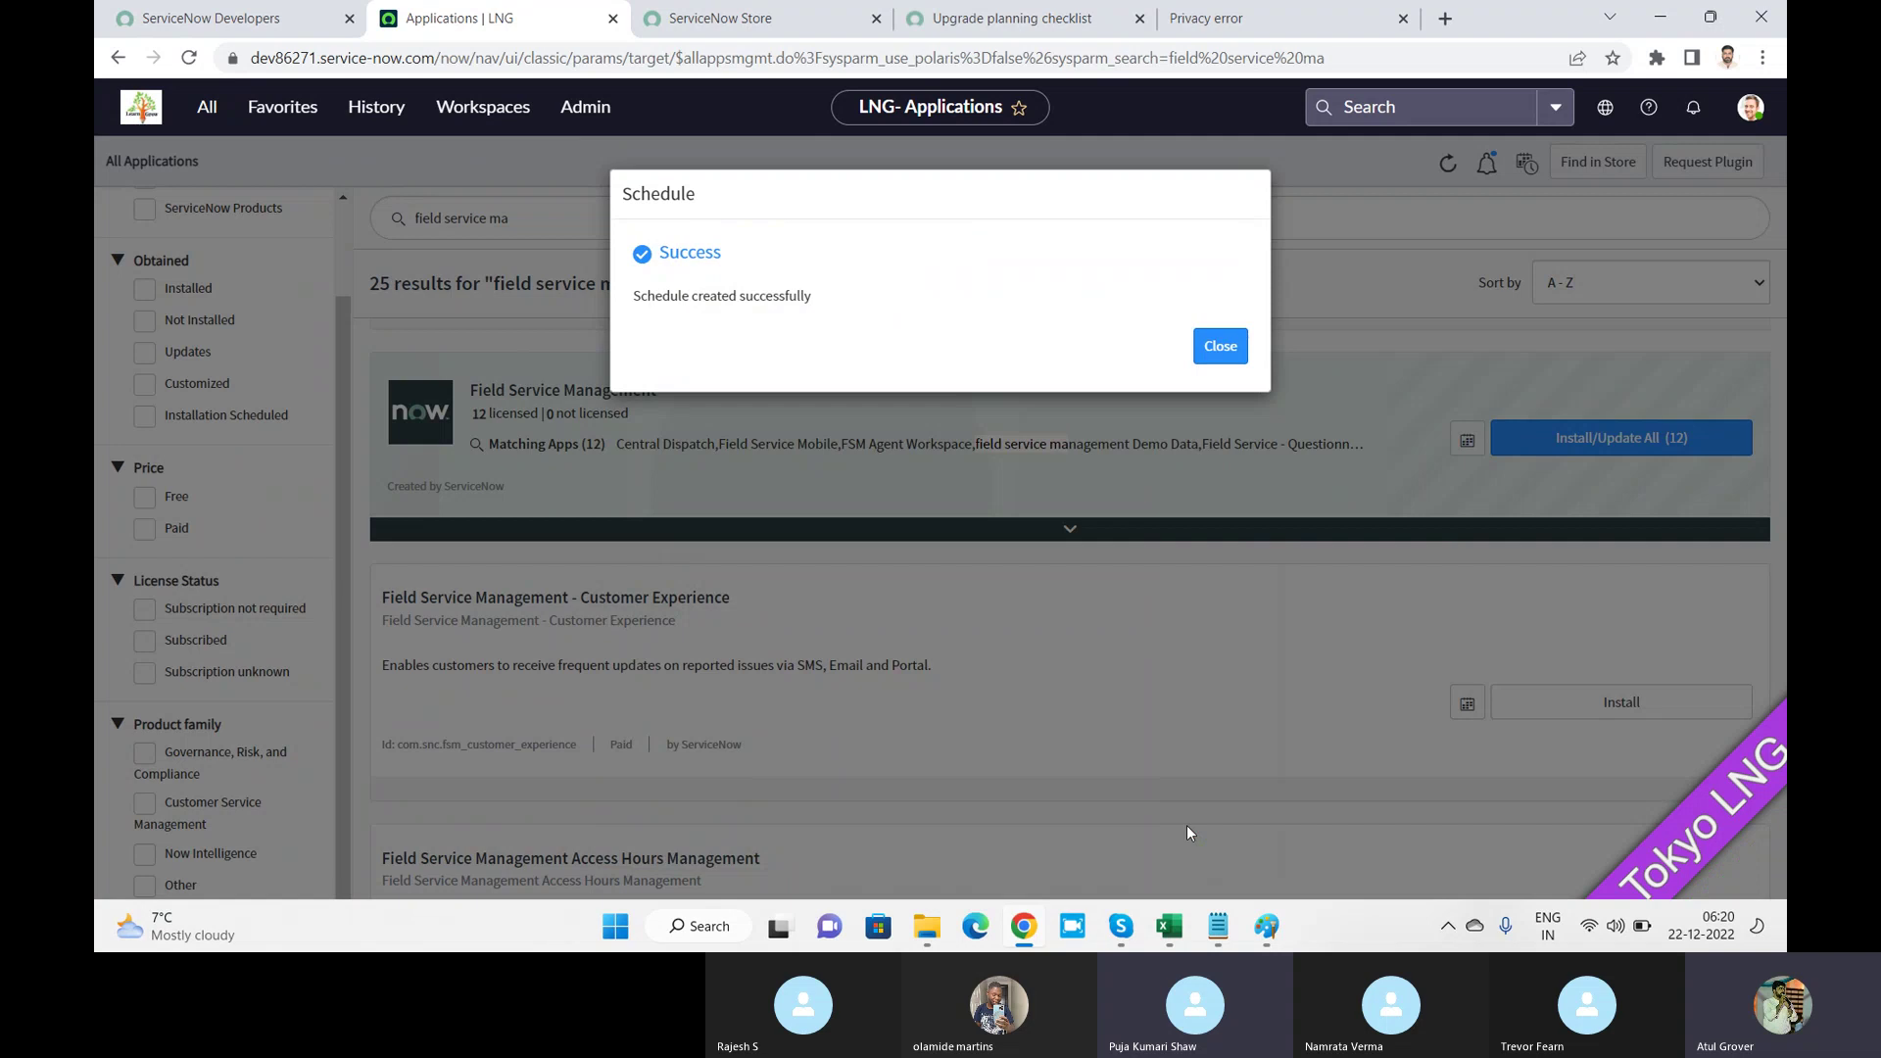
click(1220, 346)
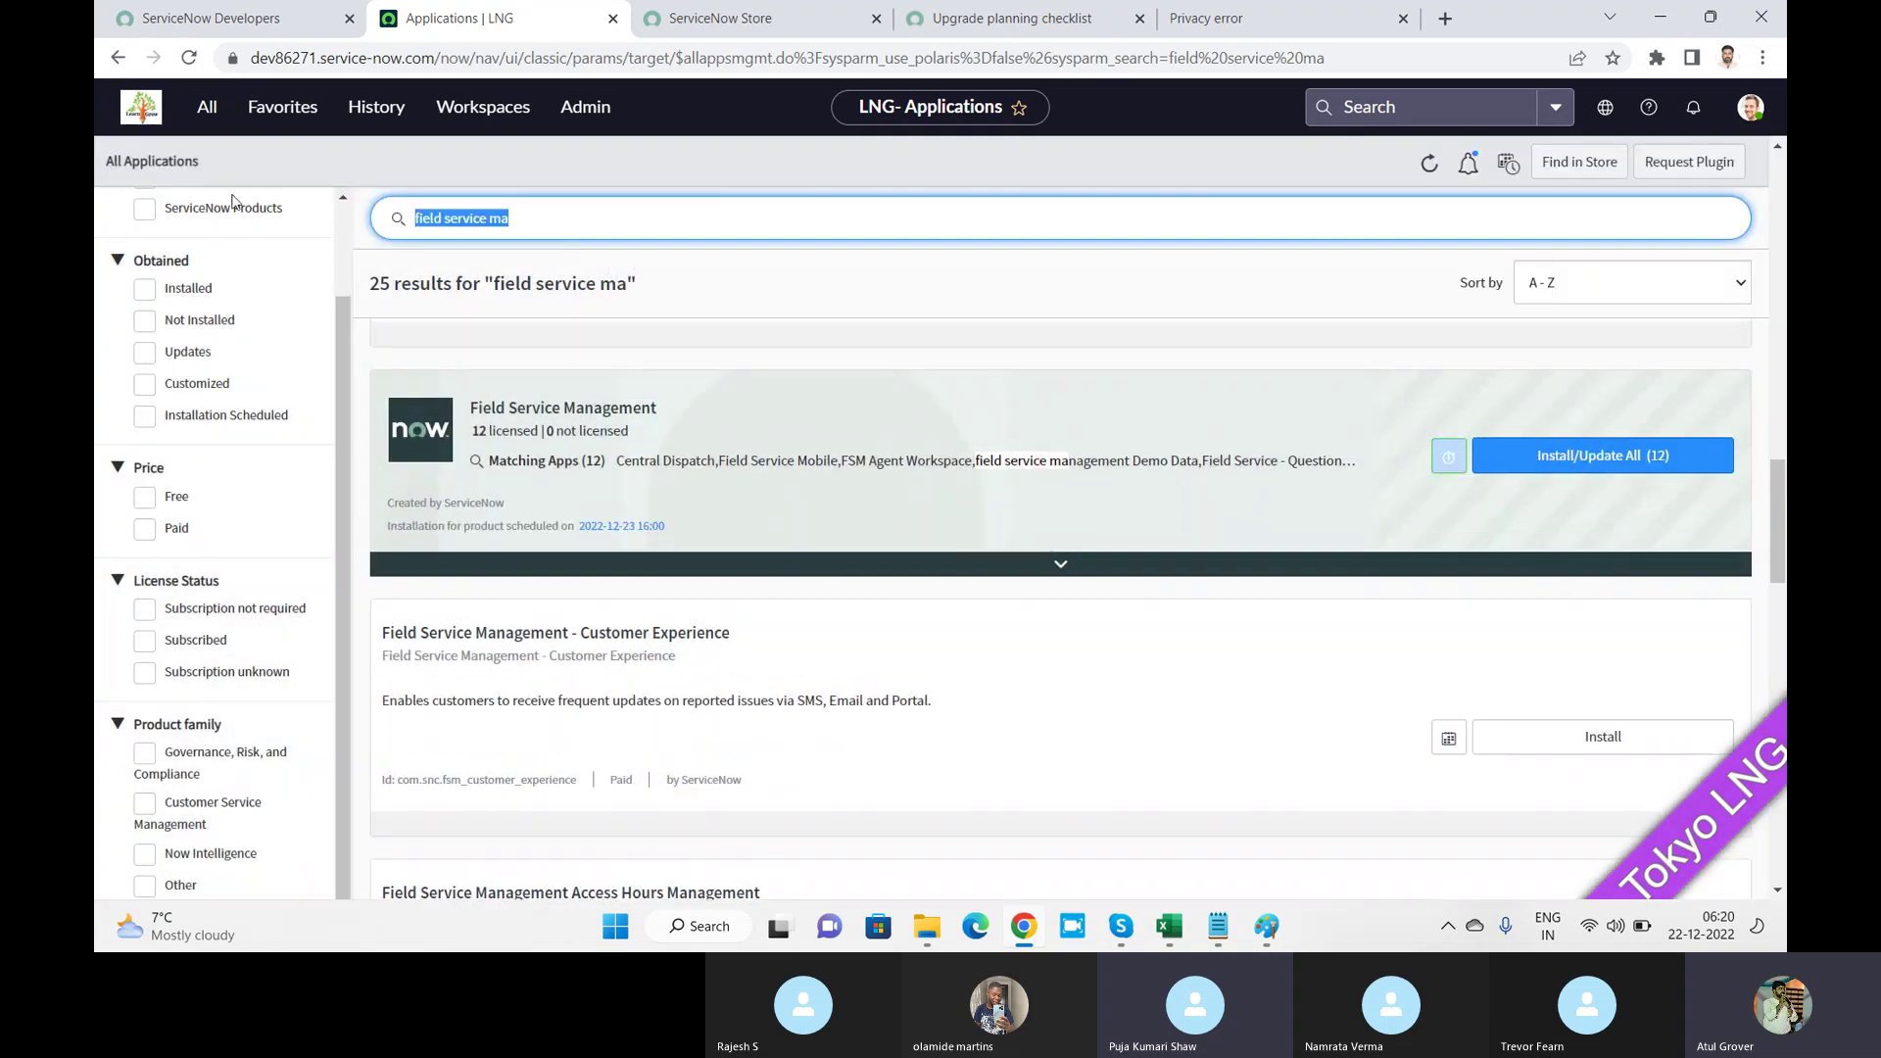
Step: Search the applications for "hrsd", look through the matching HR plugins, and change the search to "hrsd.core"
text(hr)
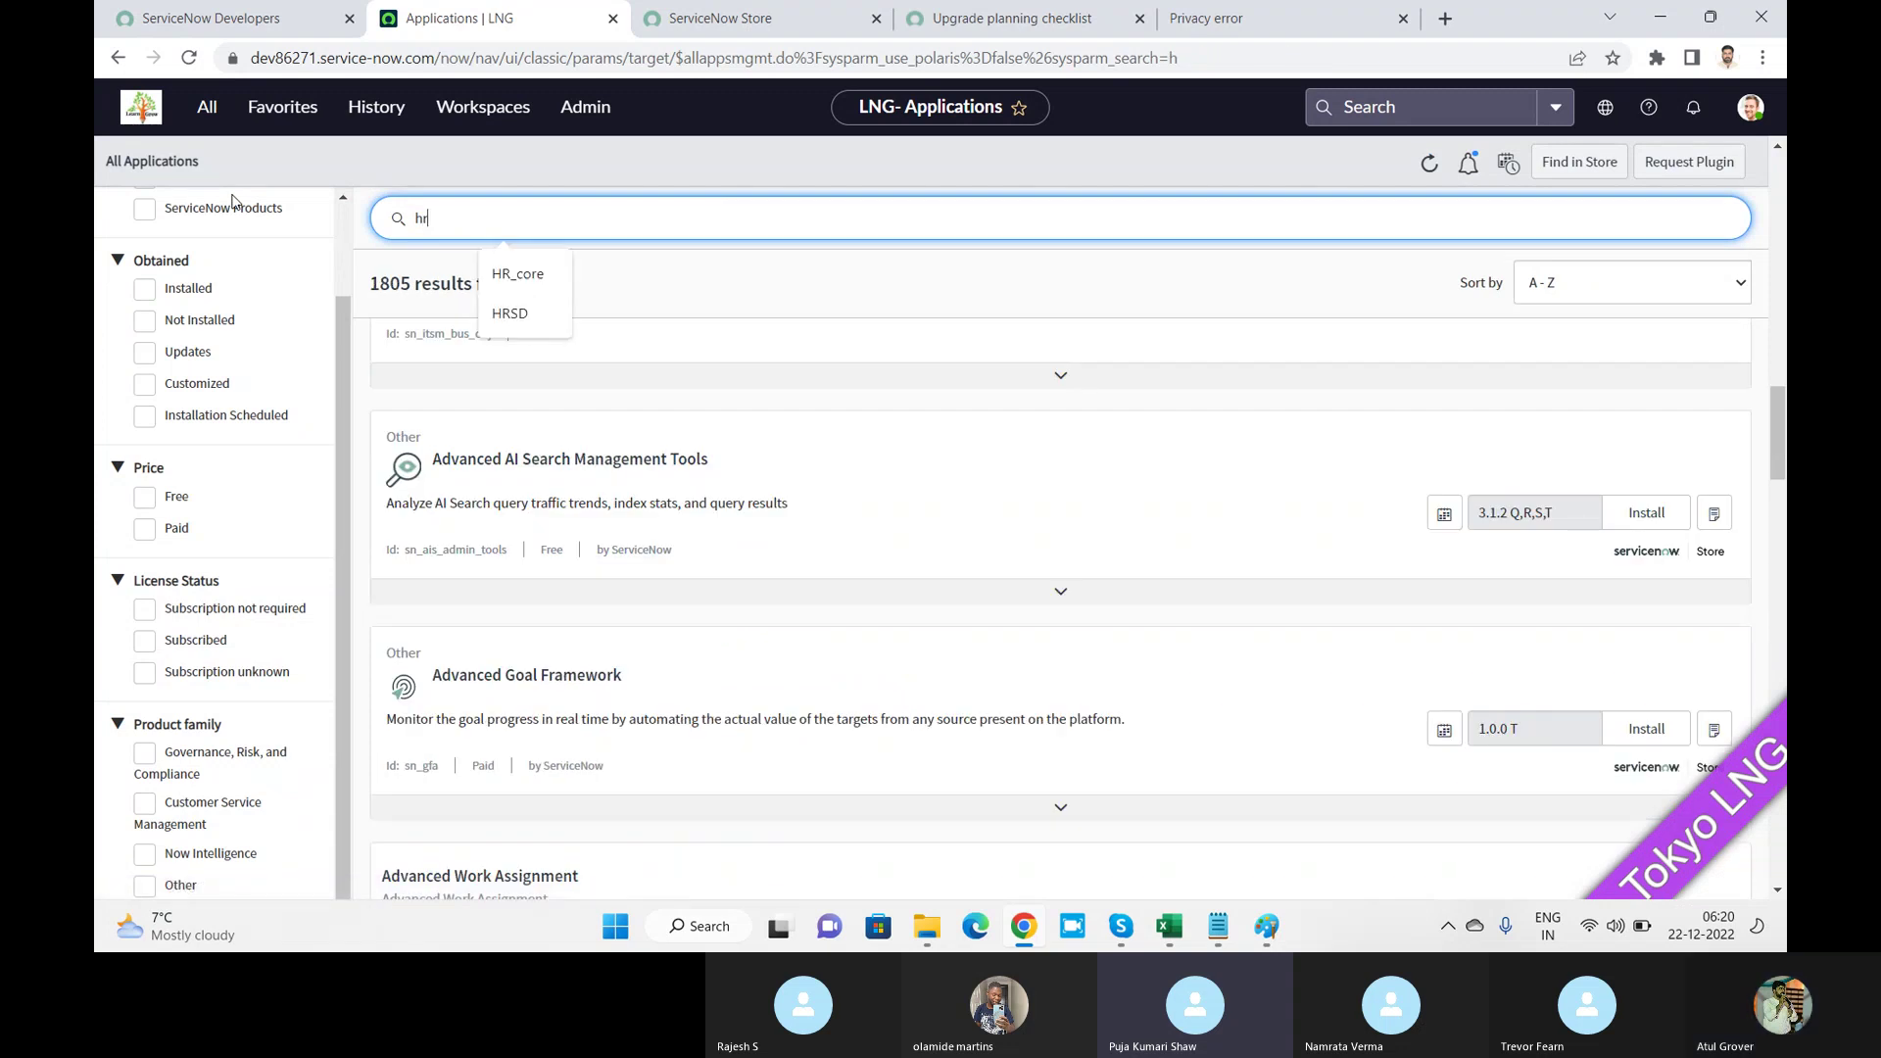
text(sdd)
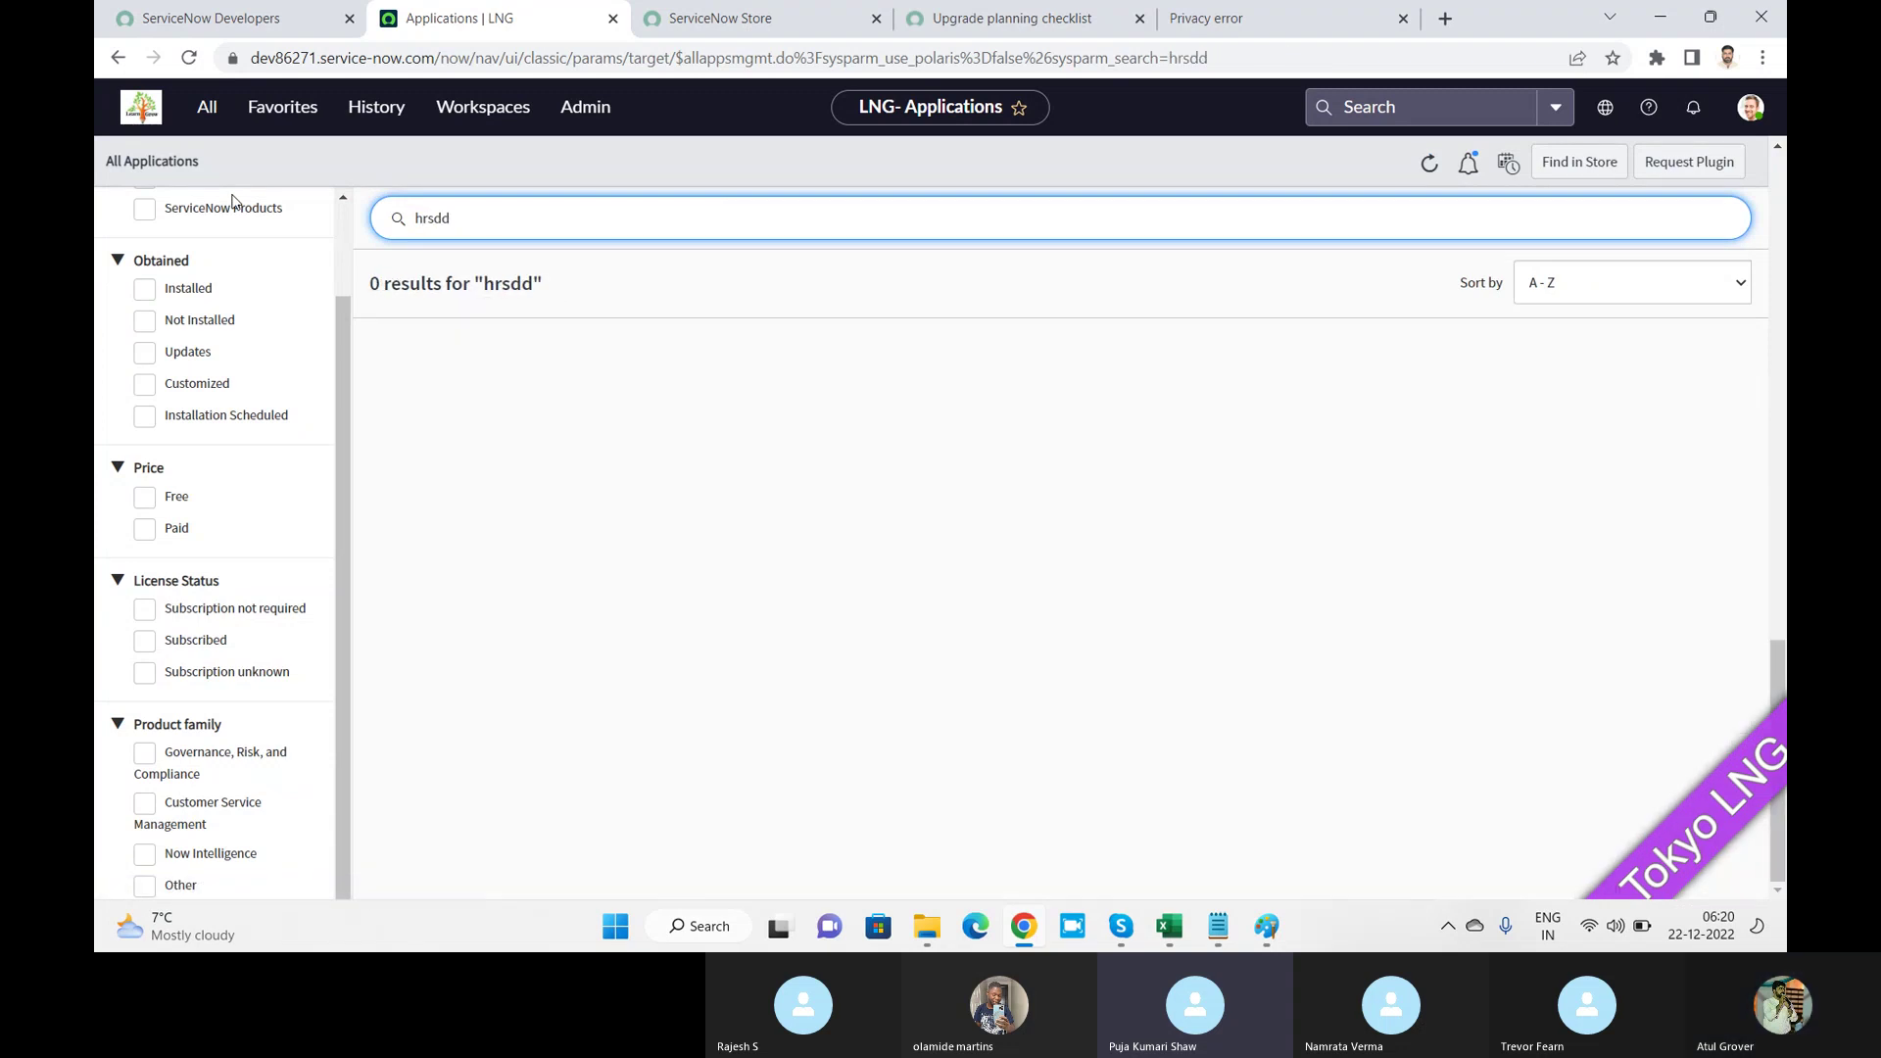
key(BackSpace)
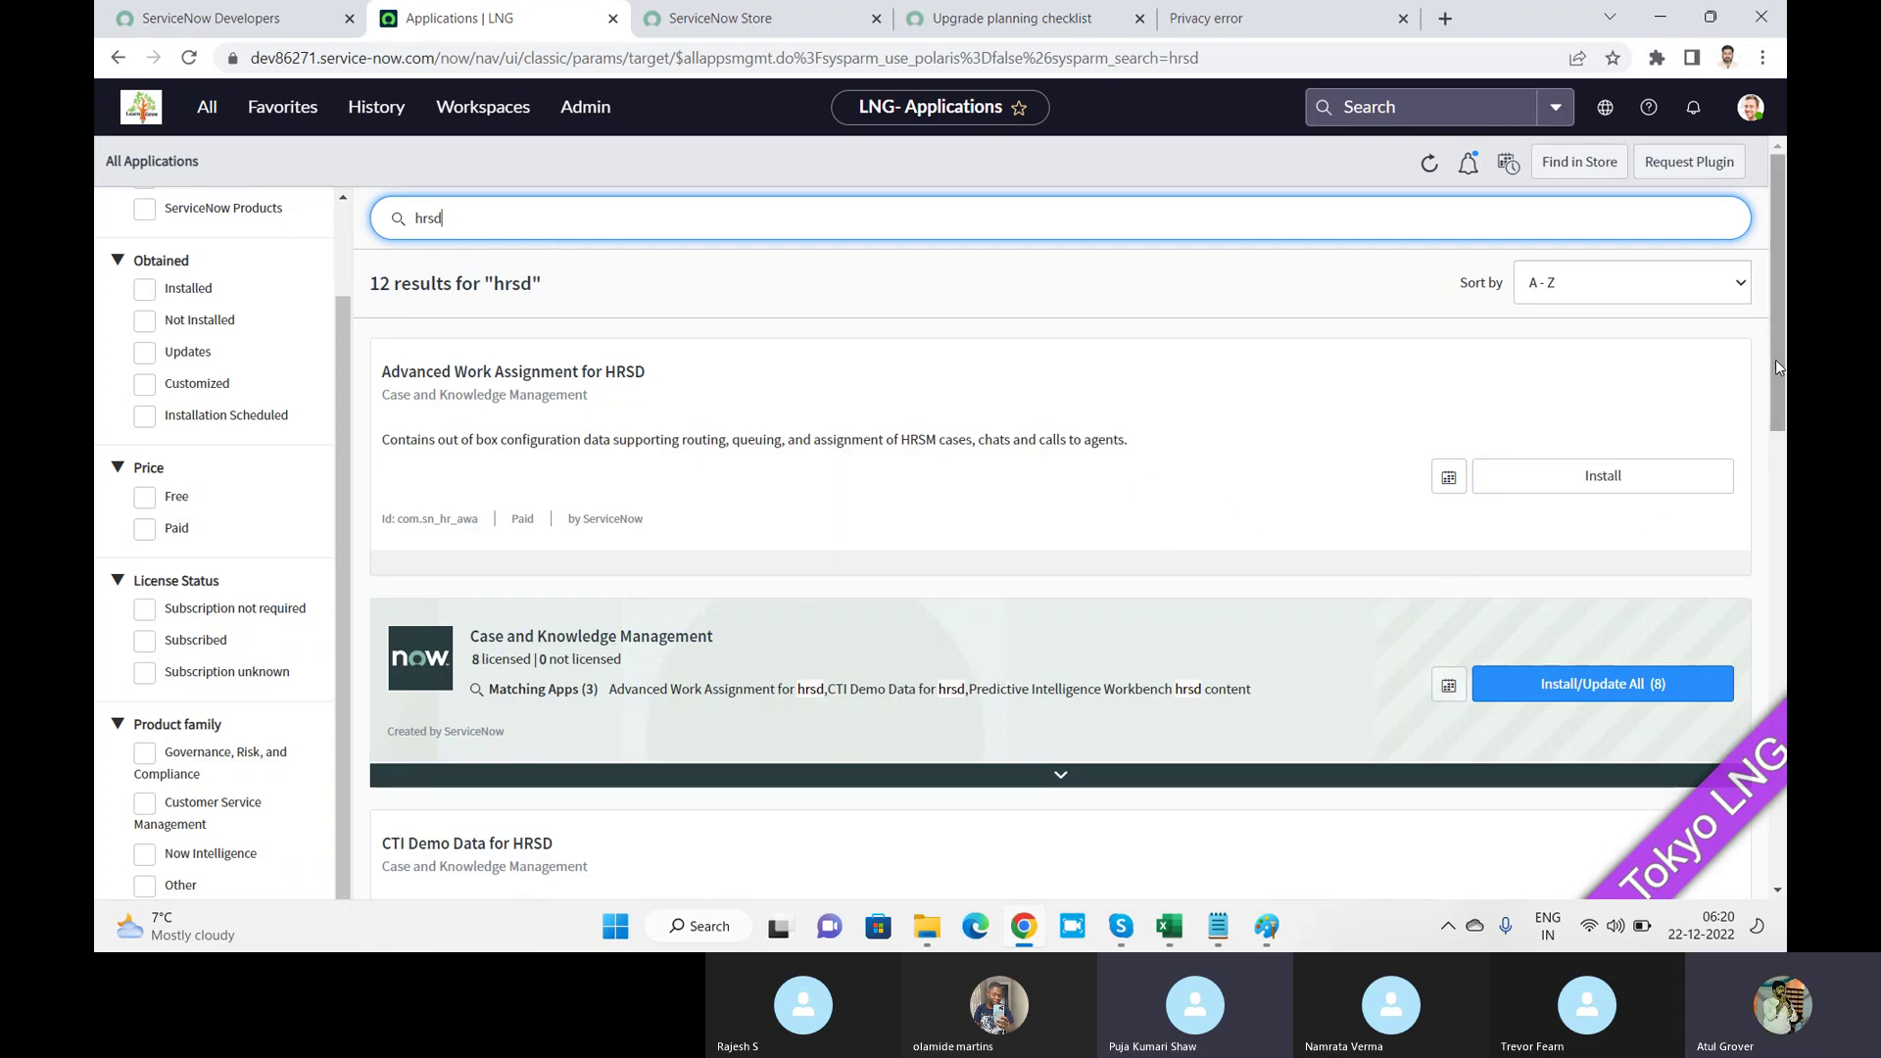
drag(1778, 367, 1781, 893)
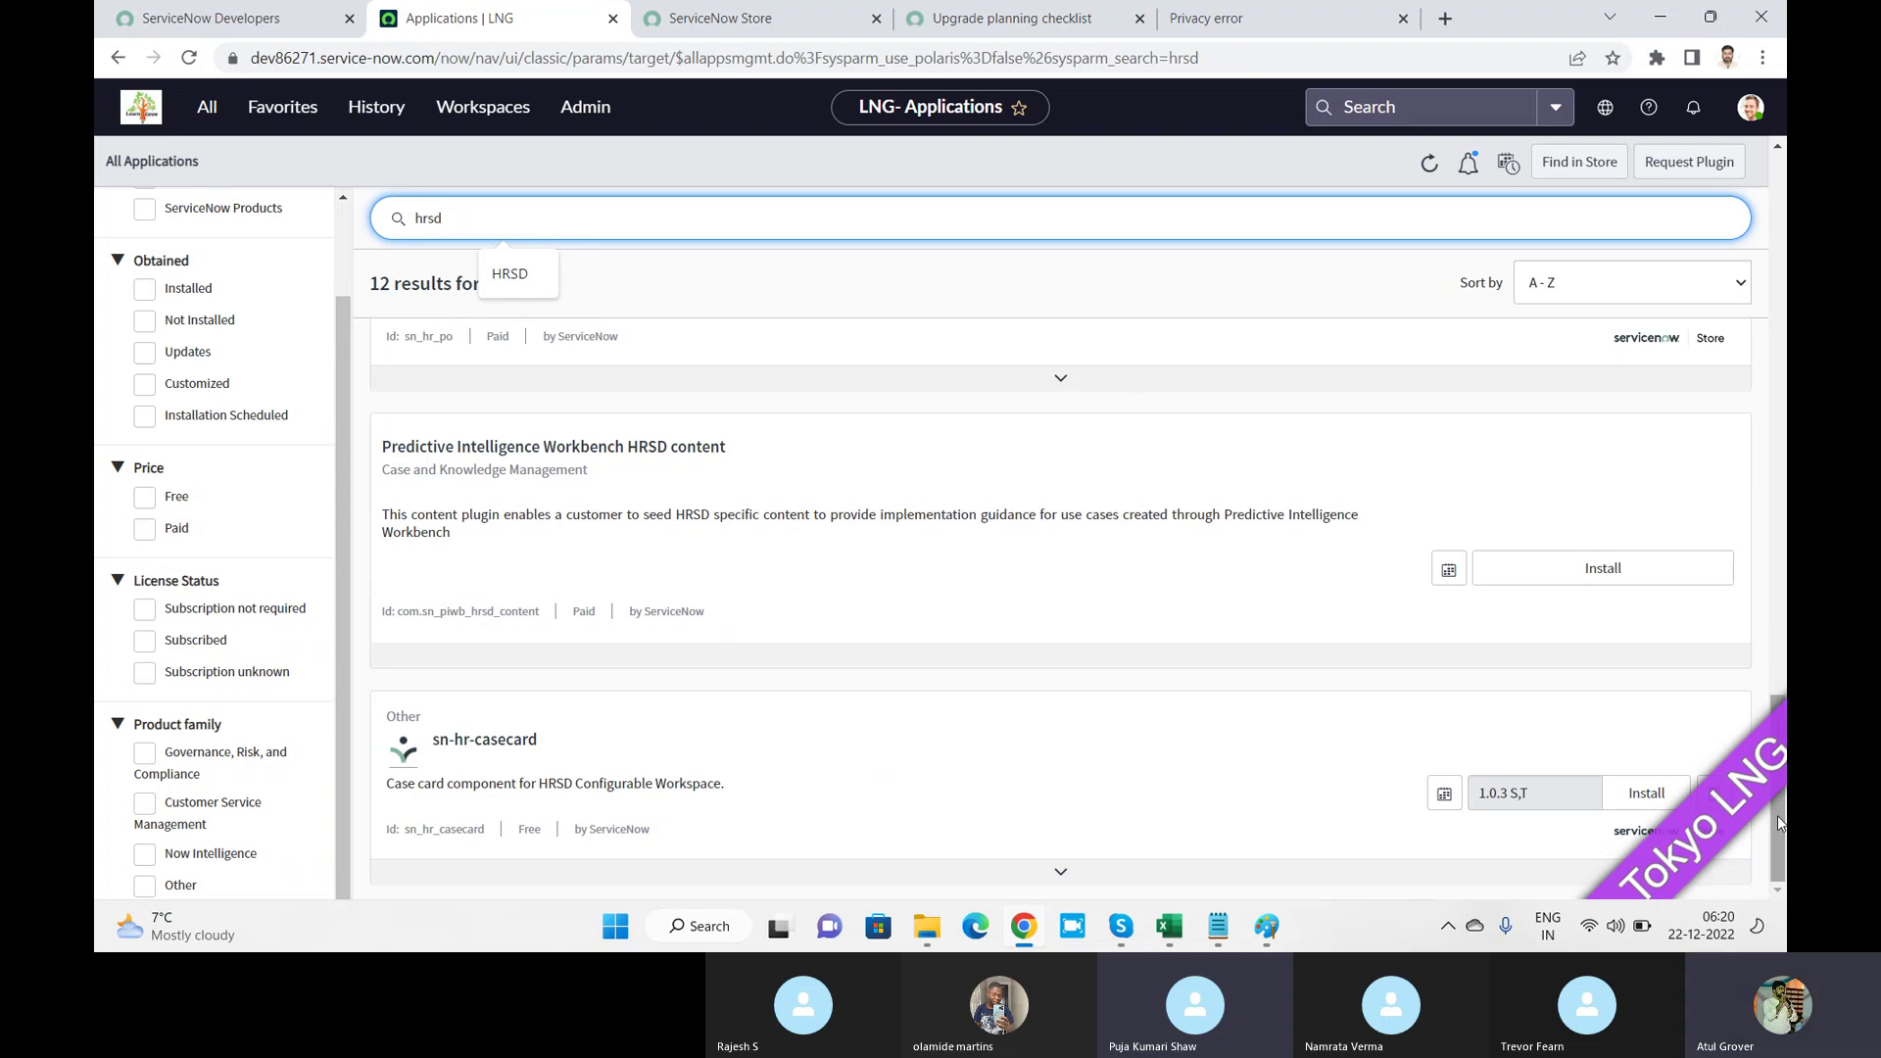
scroll(1060, 588, up, 3)
scroll(1060, 607, up, 5)
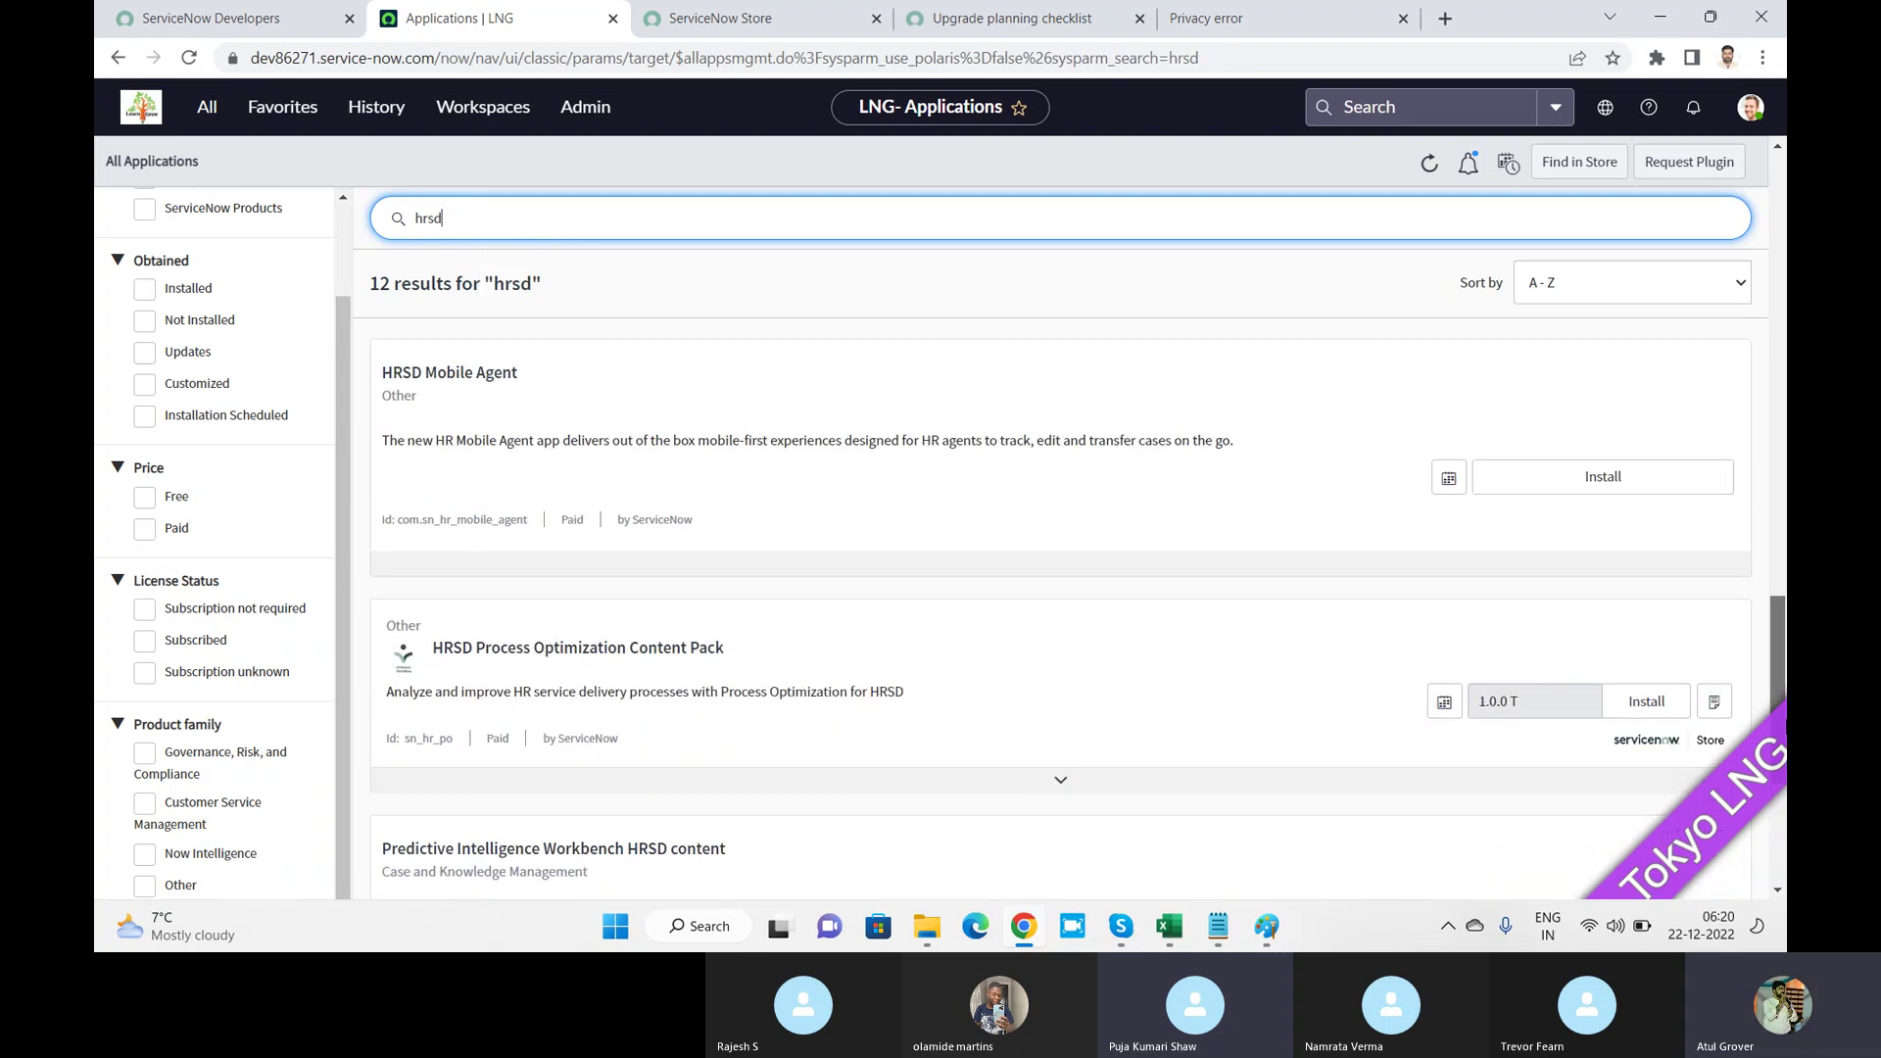
scroll(1061, 608, up, 3)
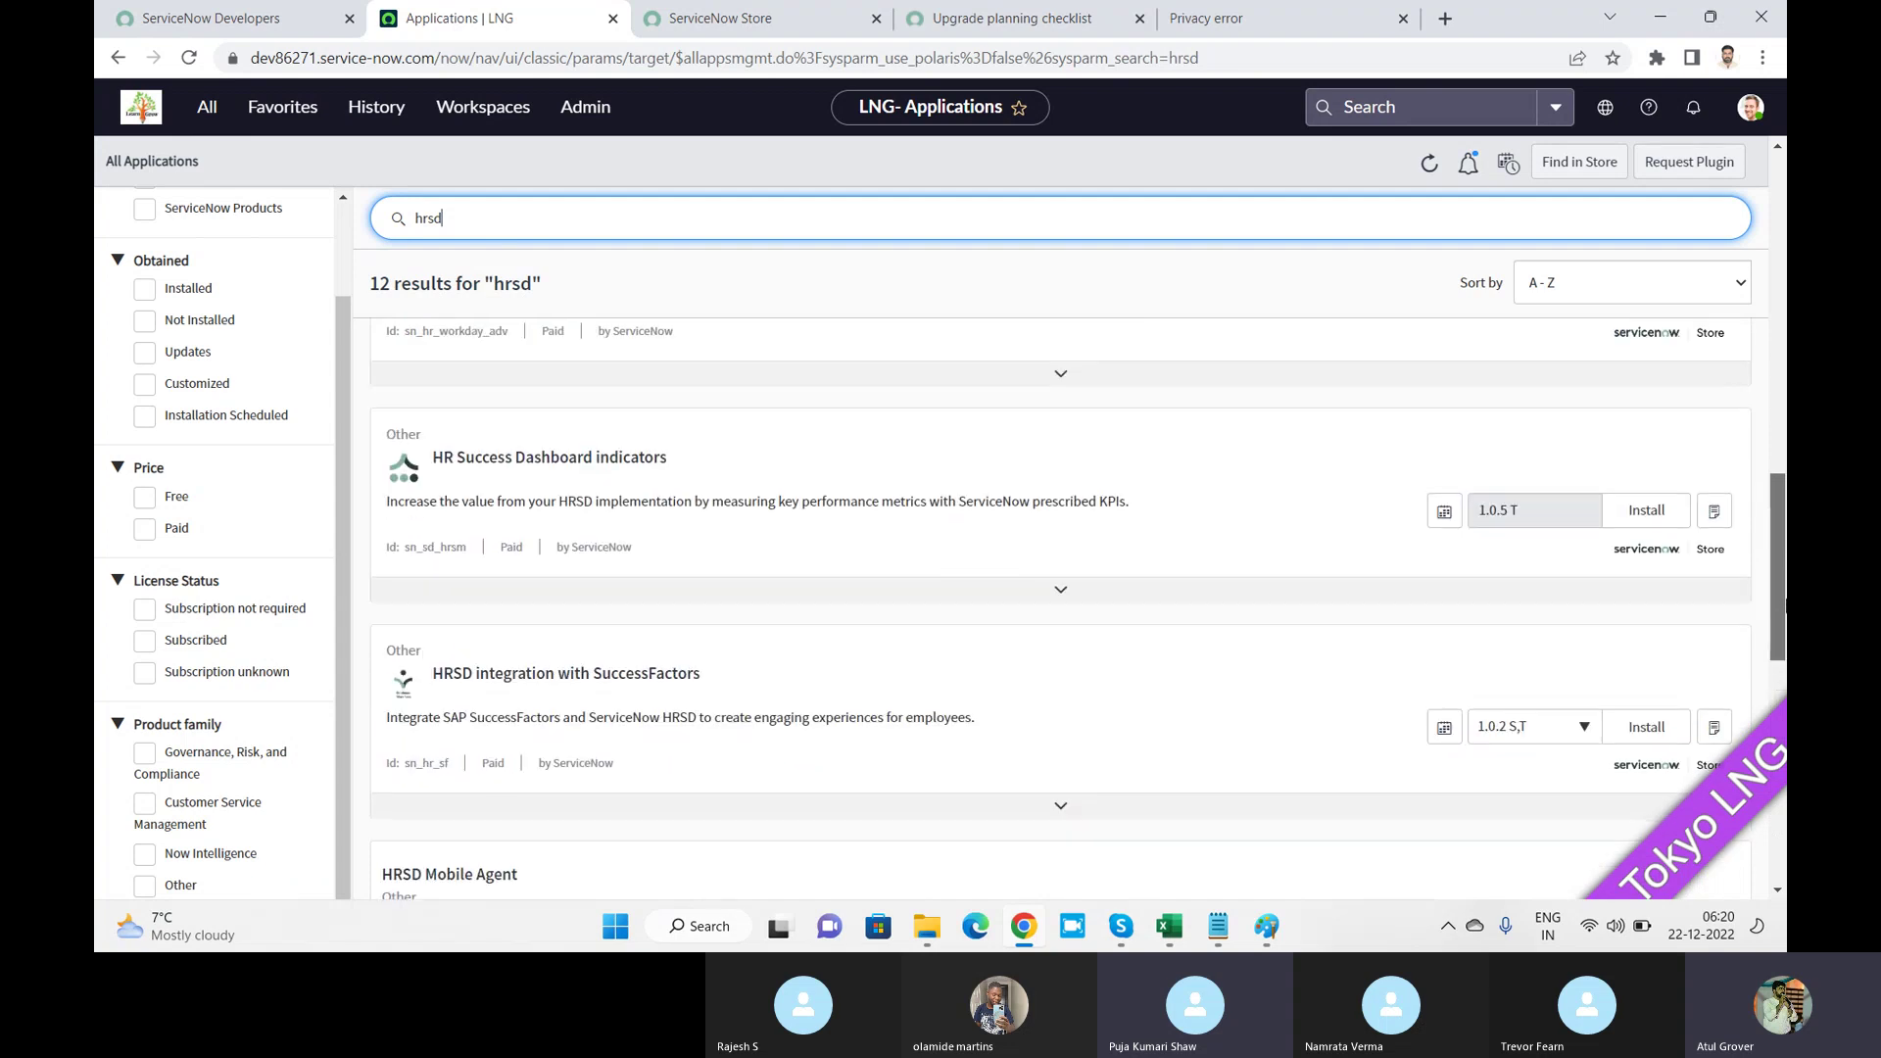
drag(1786, 578, 1786, 354)
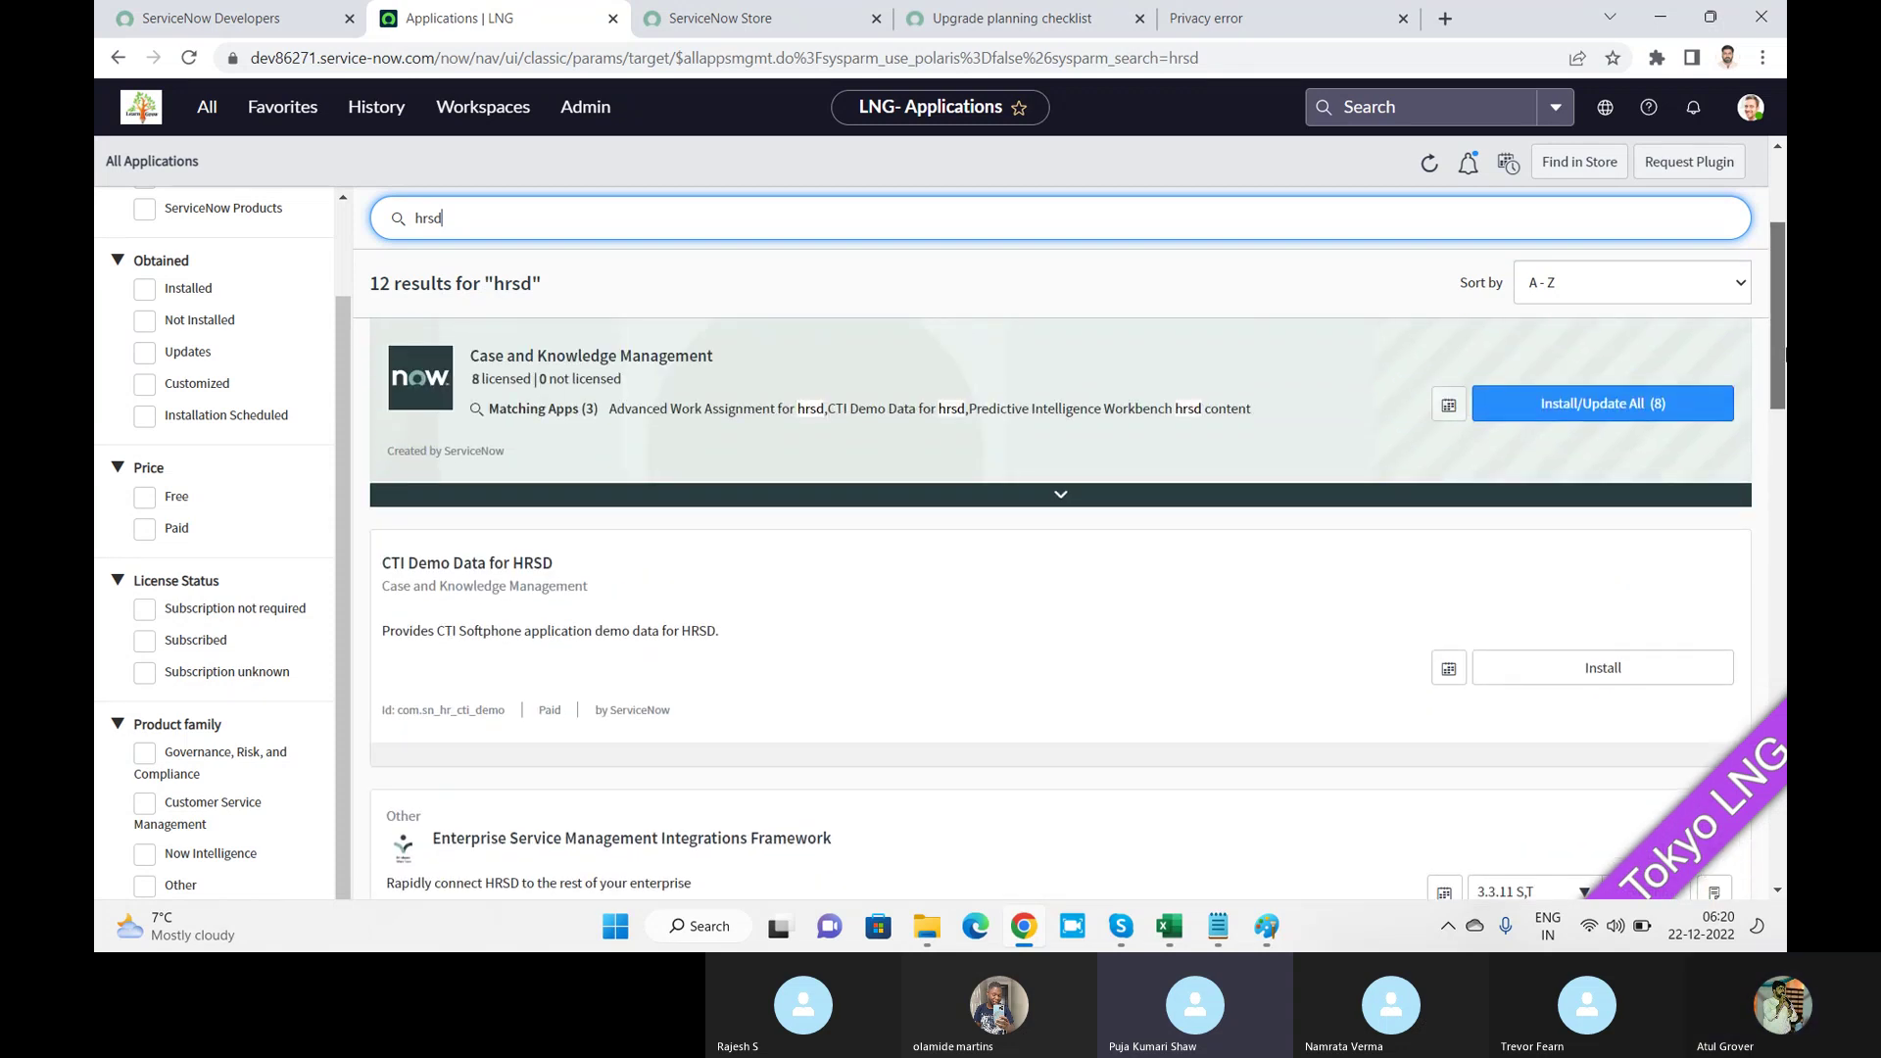
scroll(1785, 355, up, 1)
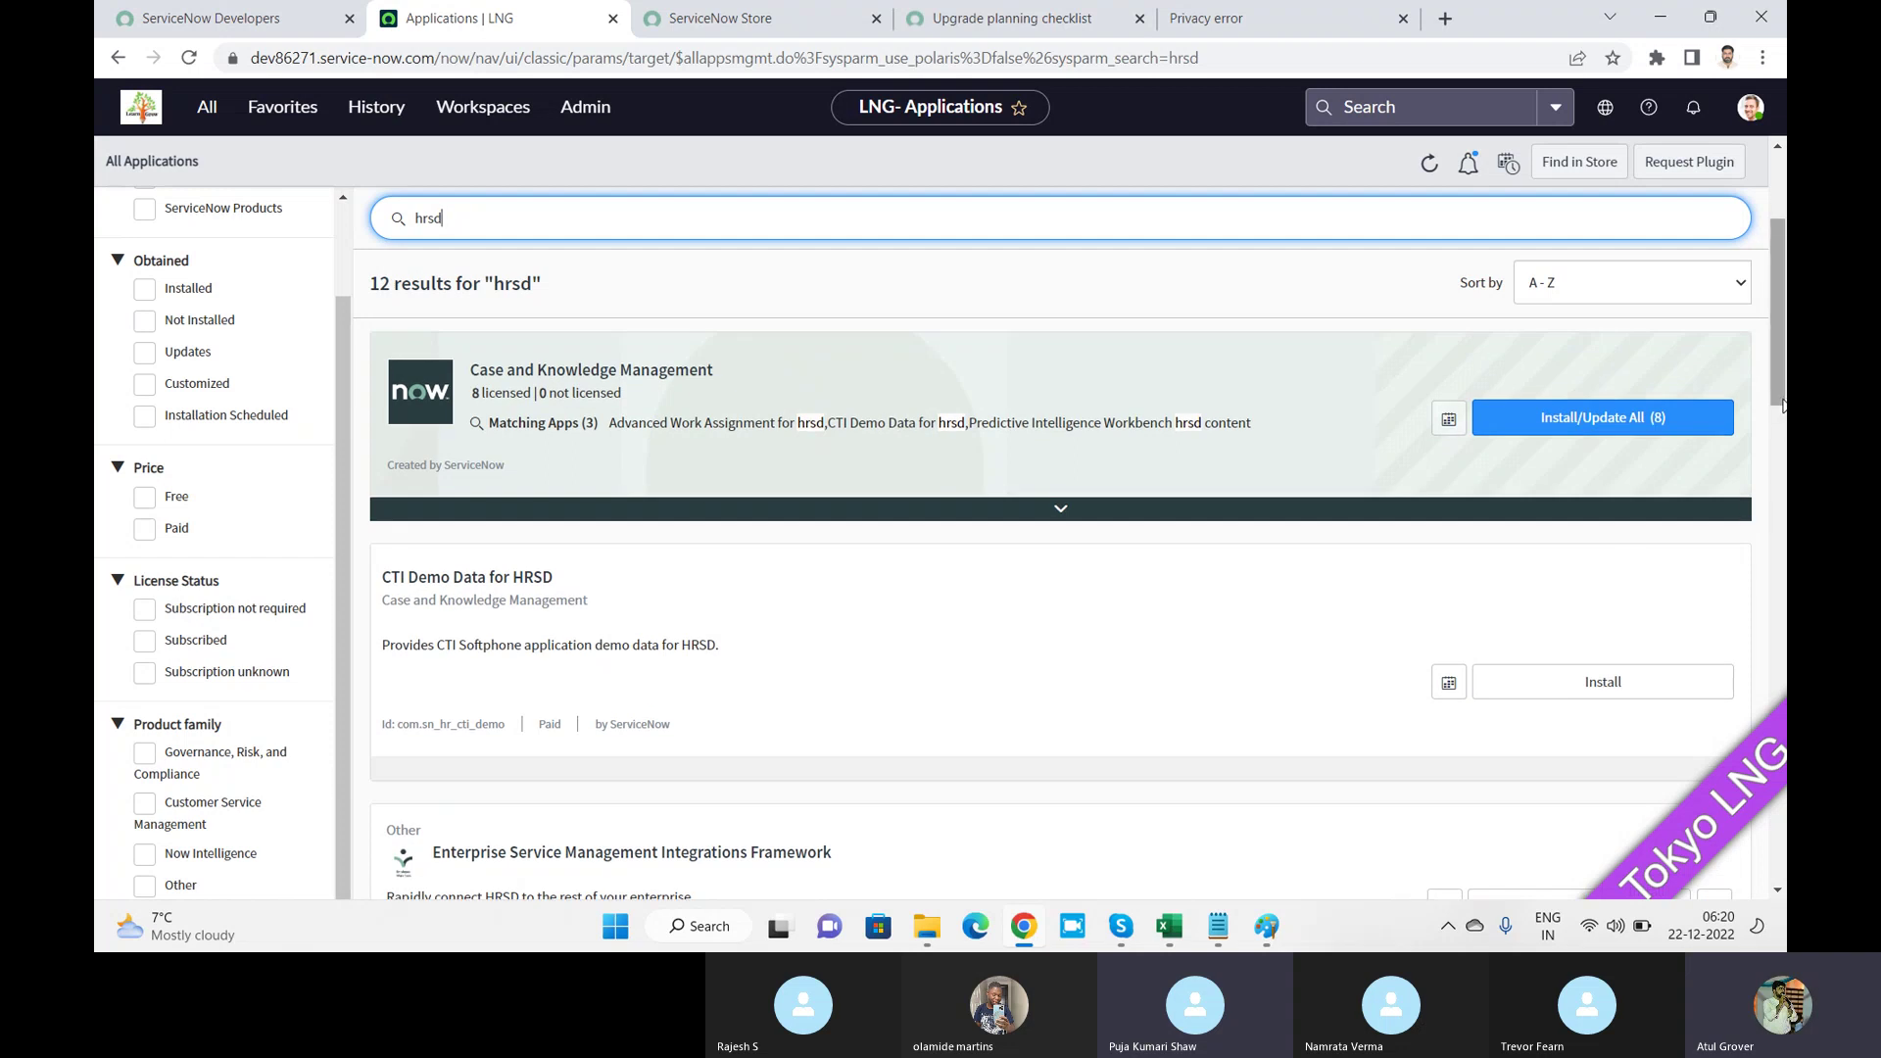
scroll(1783, 402, up, 3)
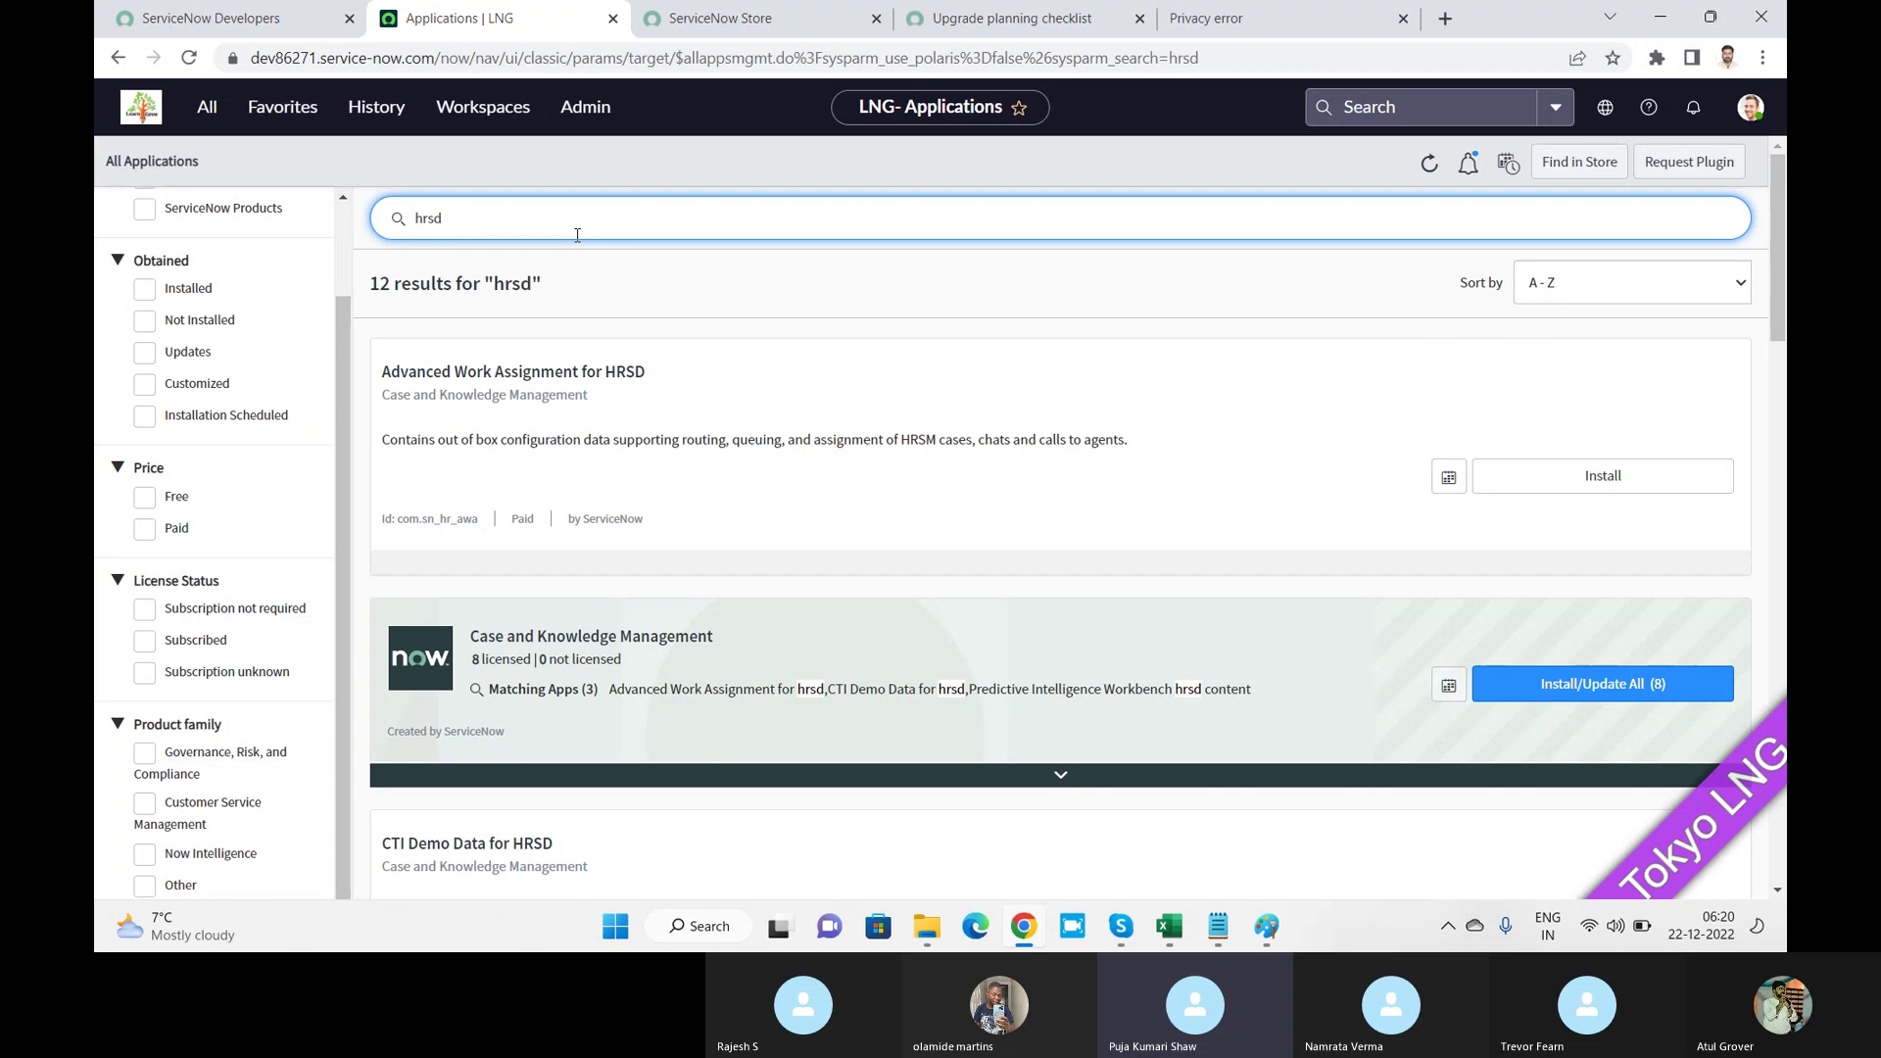
text(.core)
Step: Search Google in a new browser tab for "hrsd plugin servicenow" and read the community thread on HR plugin activation on personal dev
click(1446, 19)
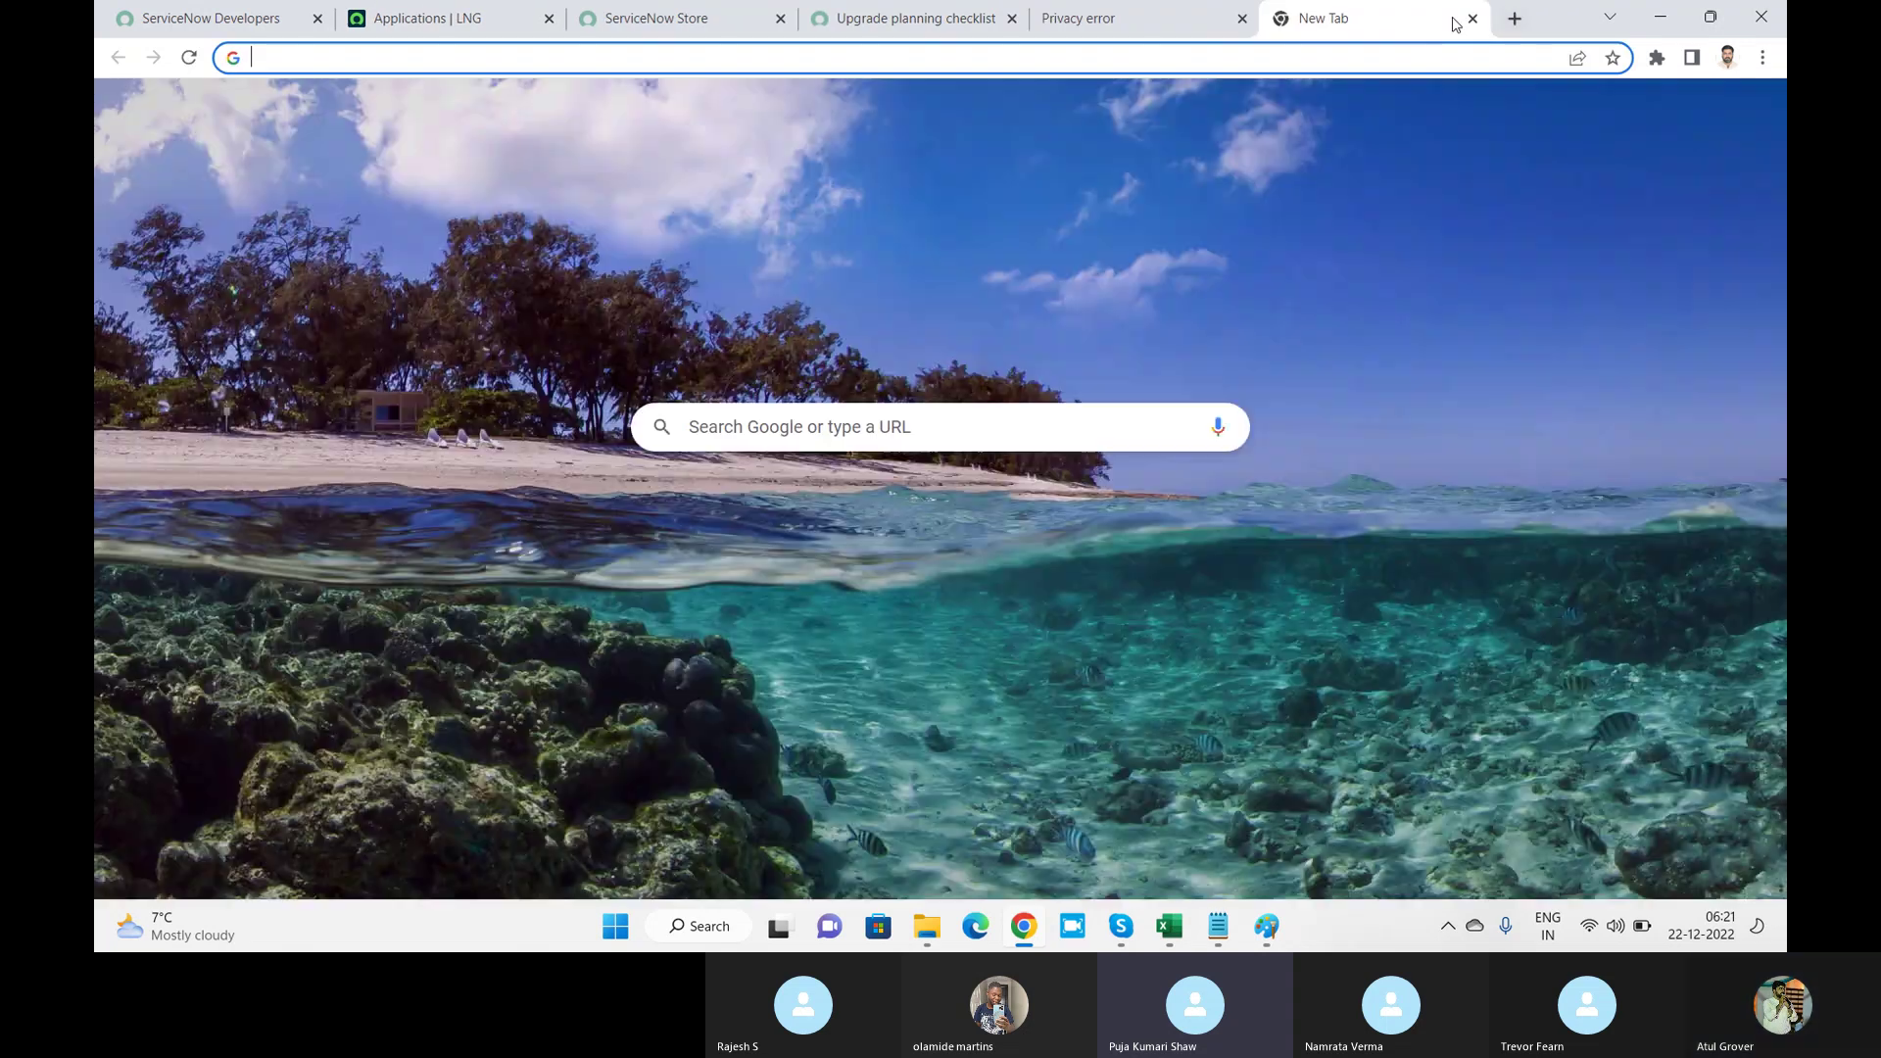
text(hrsd pu)
key(BackSpace)
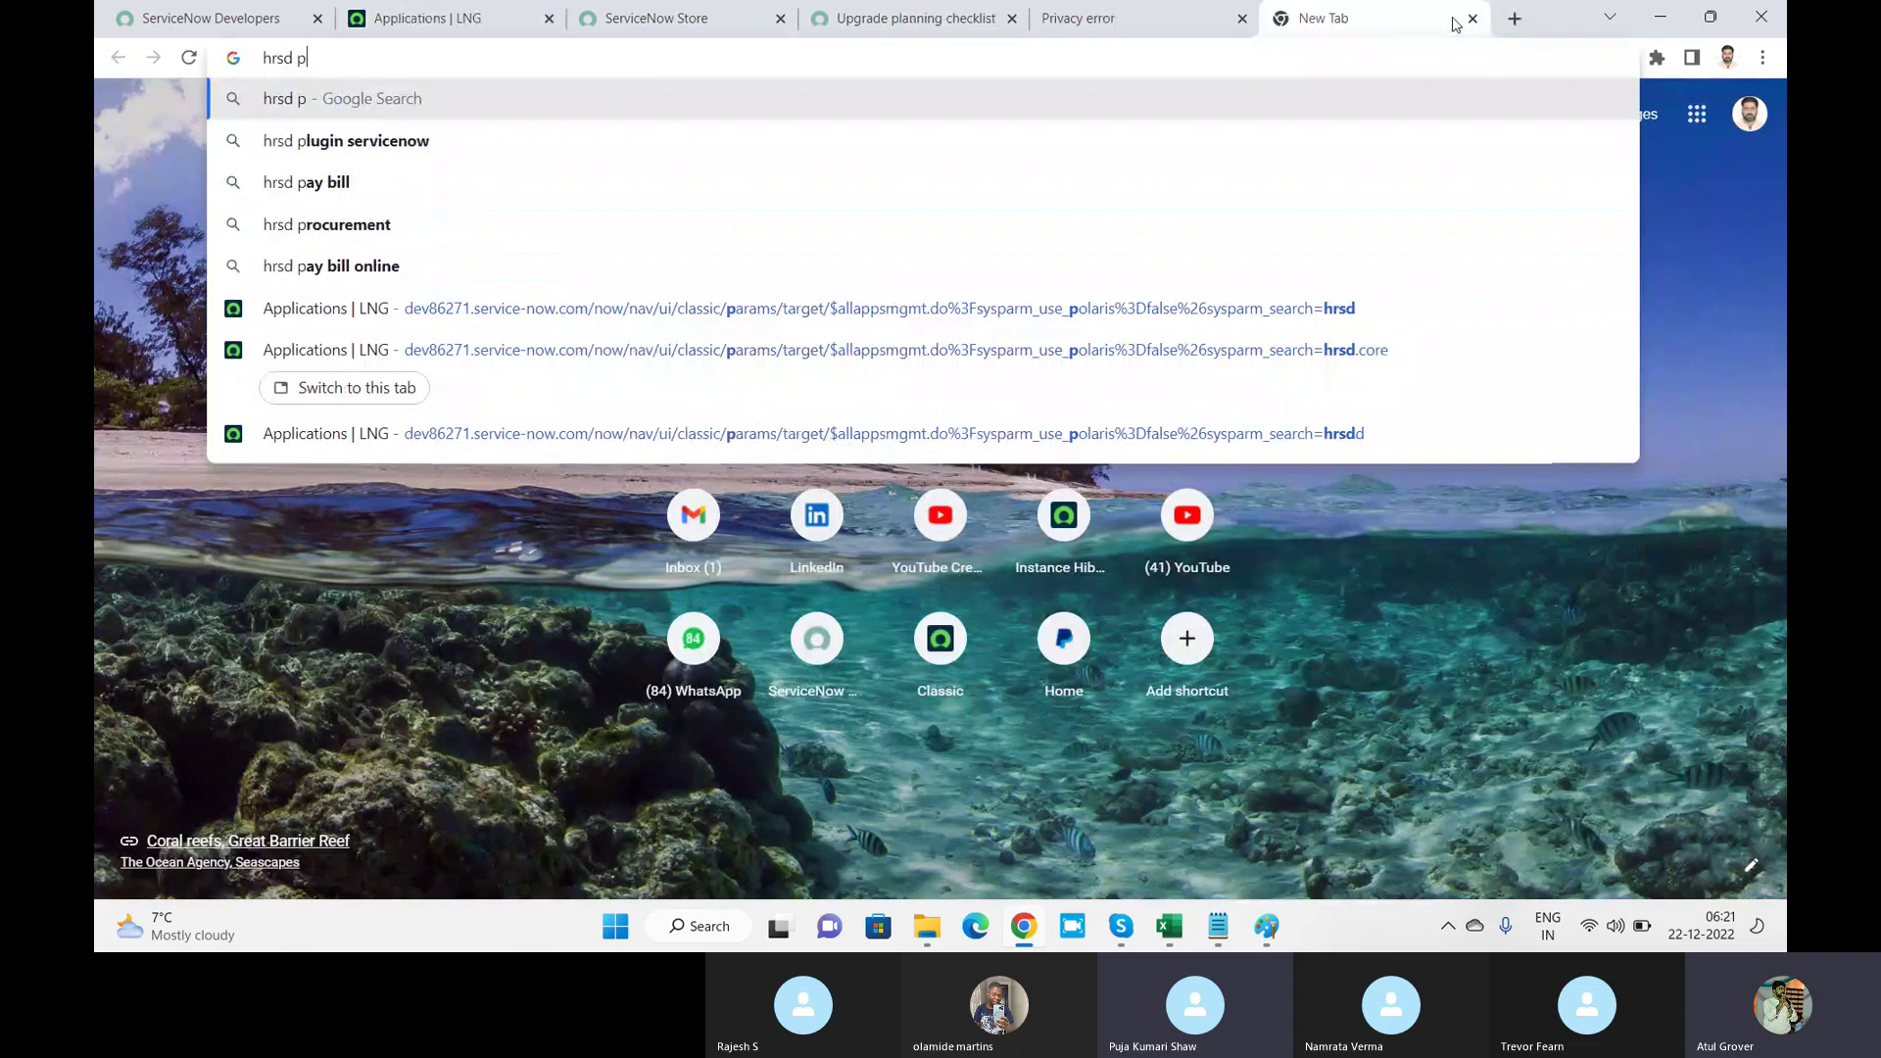
text(lugin)
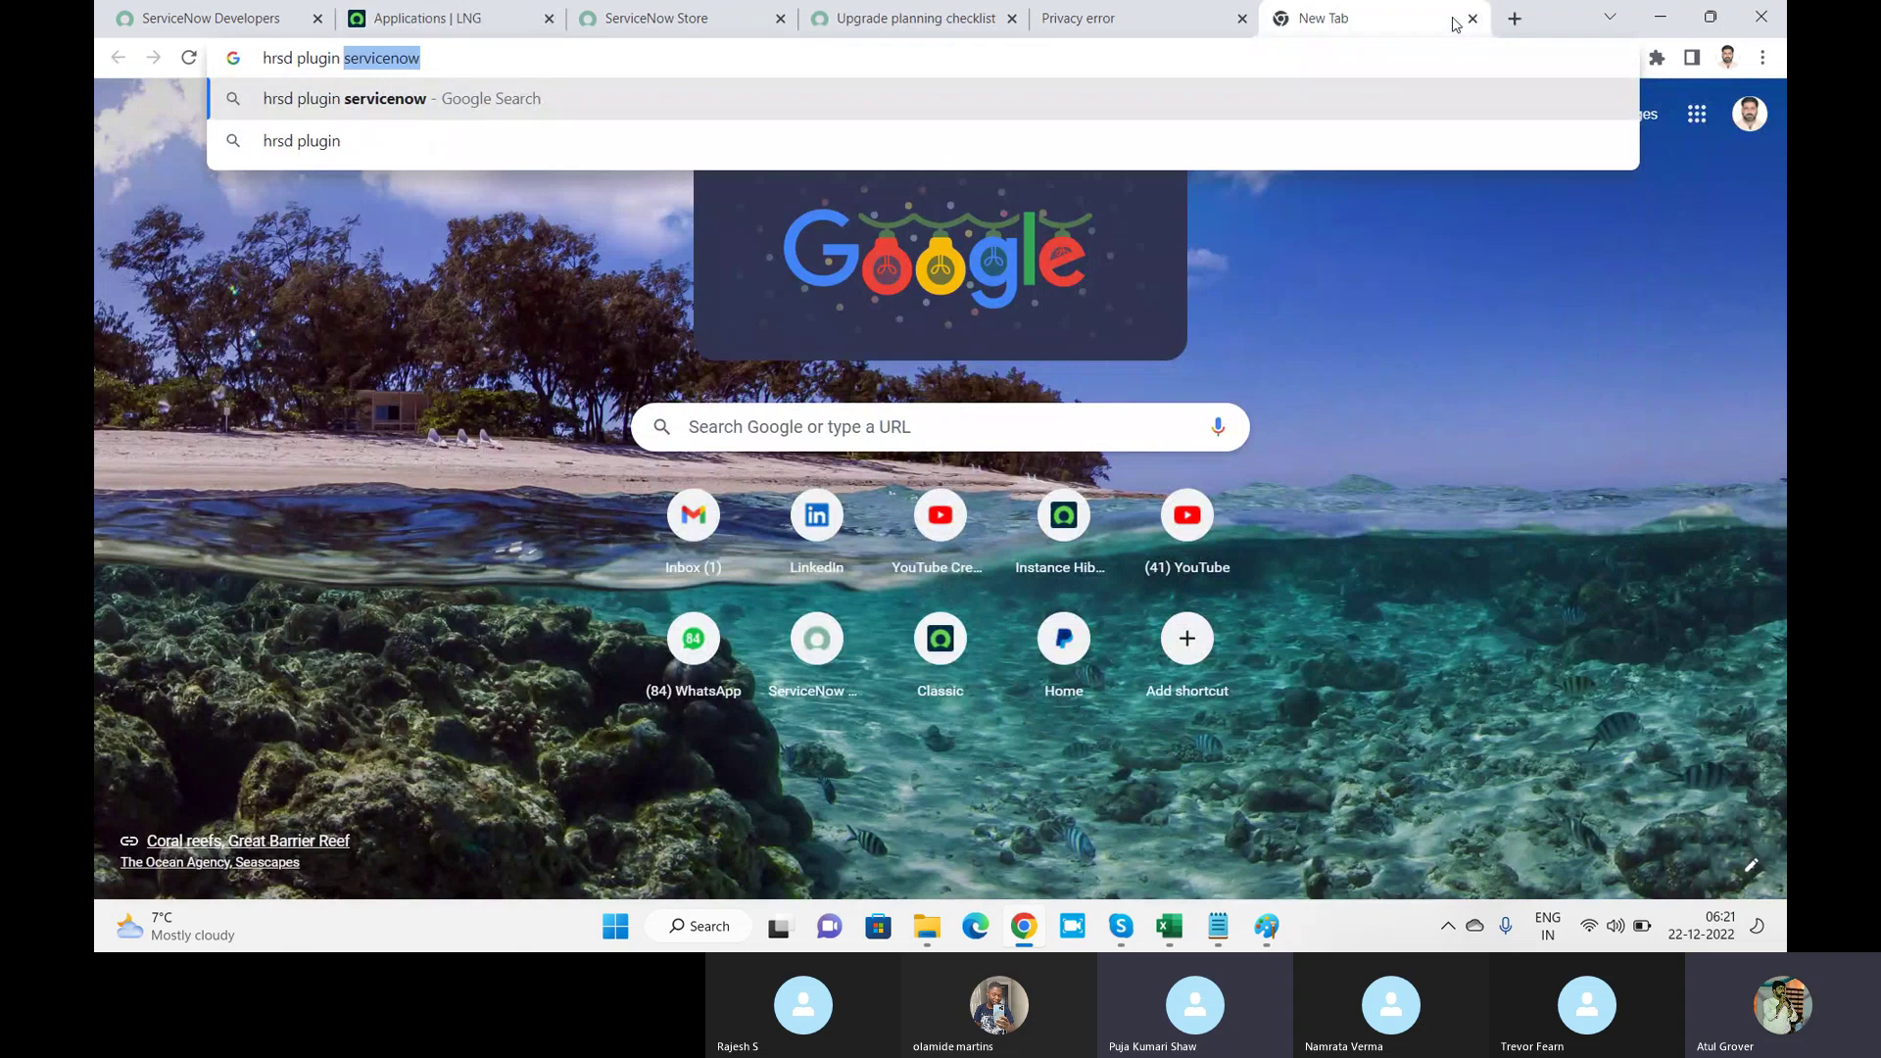
key(Return)
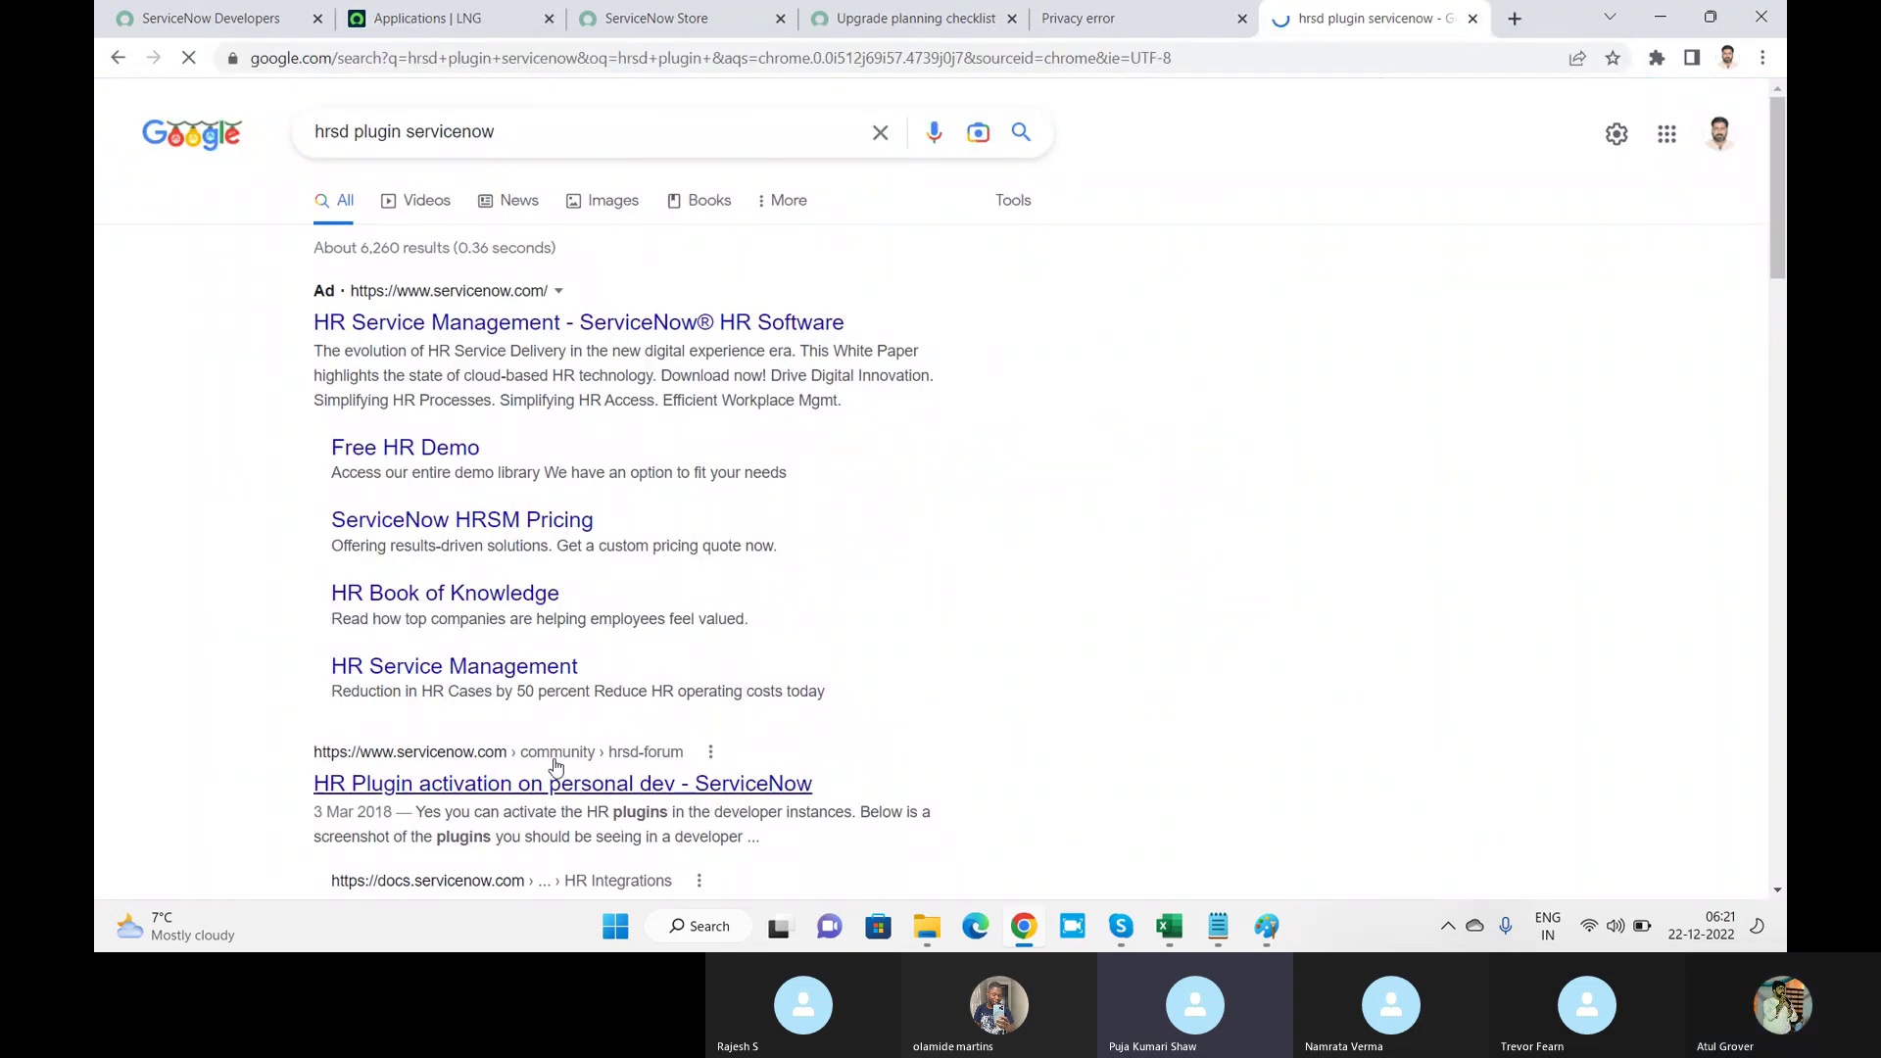
click(550, 783)
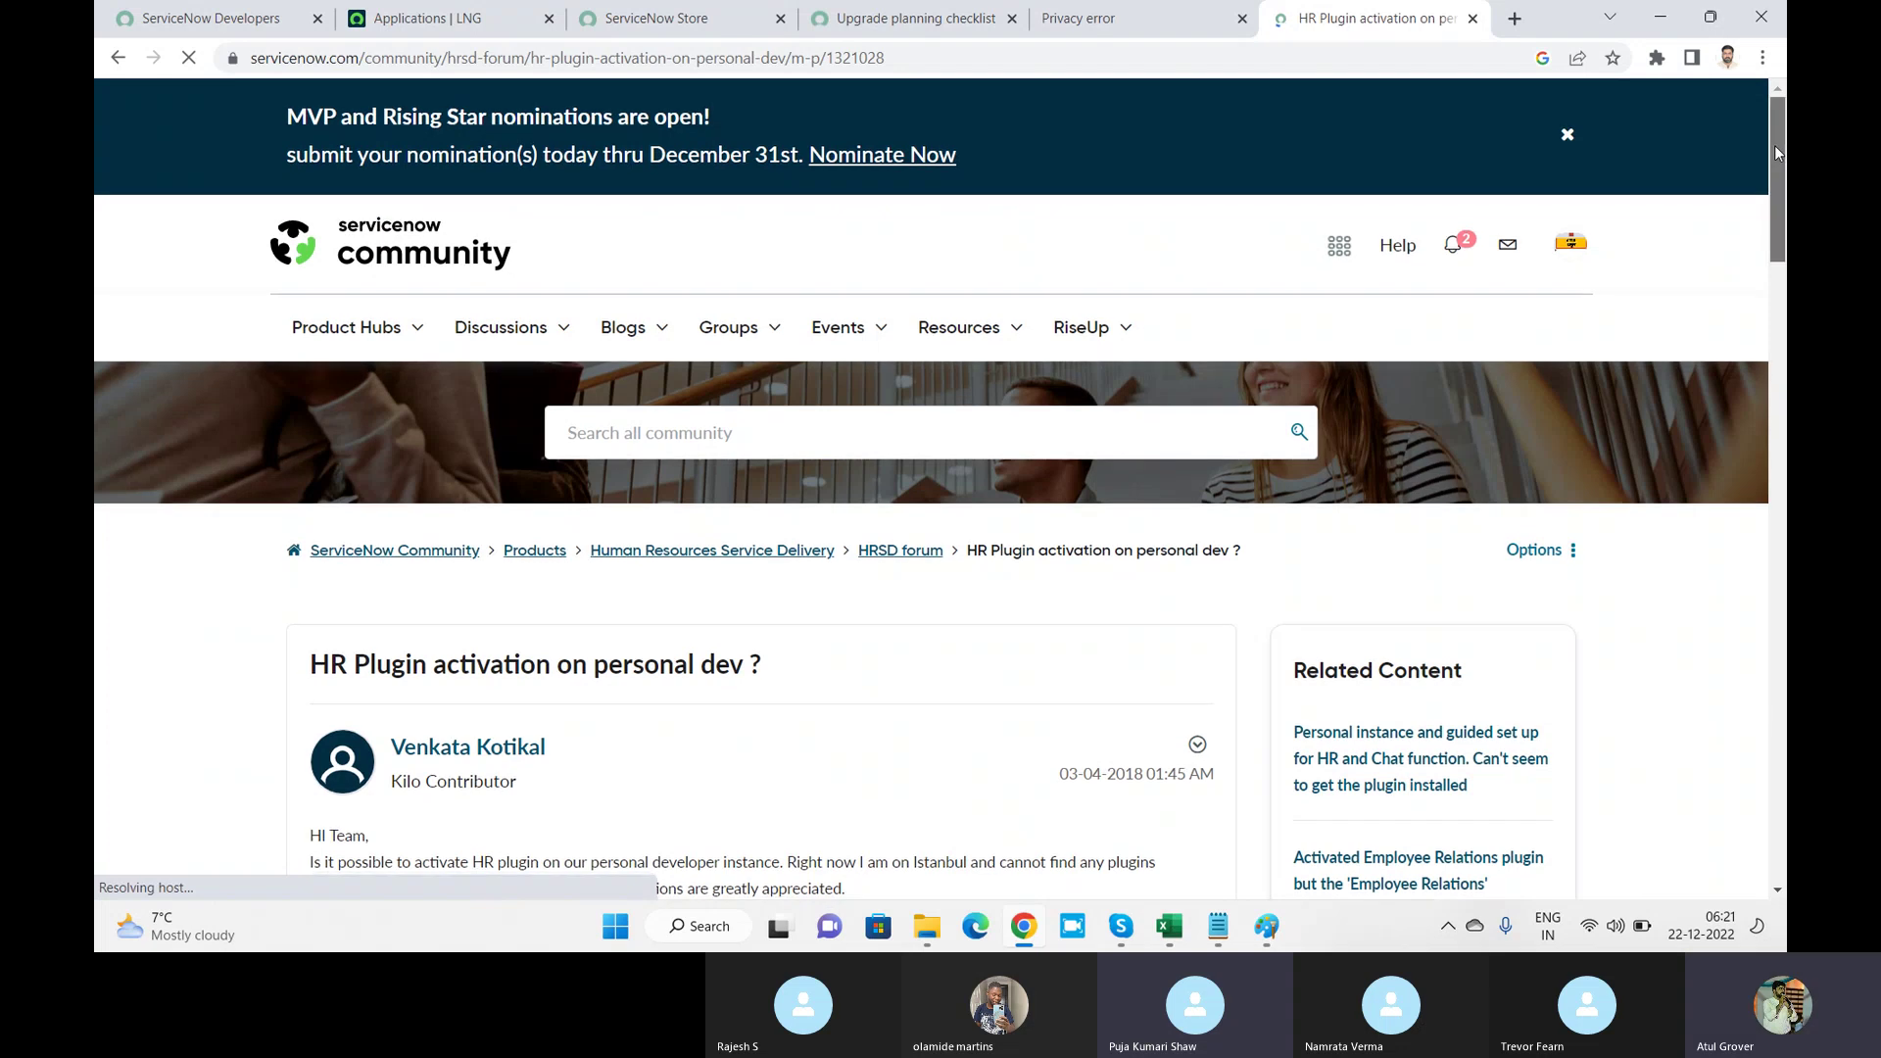
drag(1776, 152, 1783, 388)
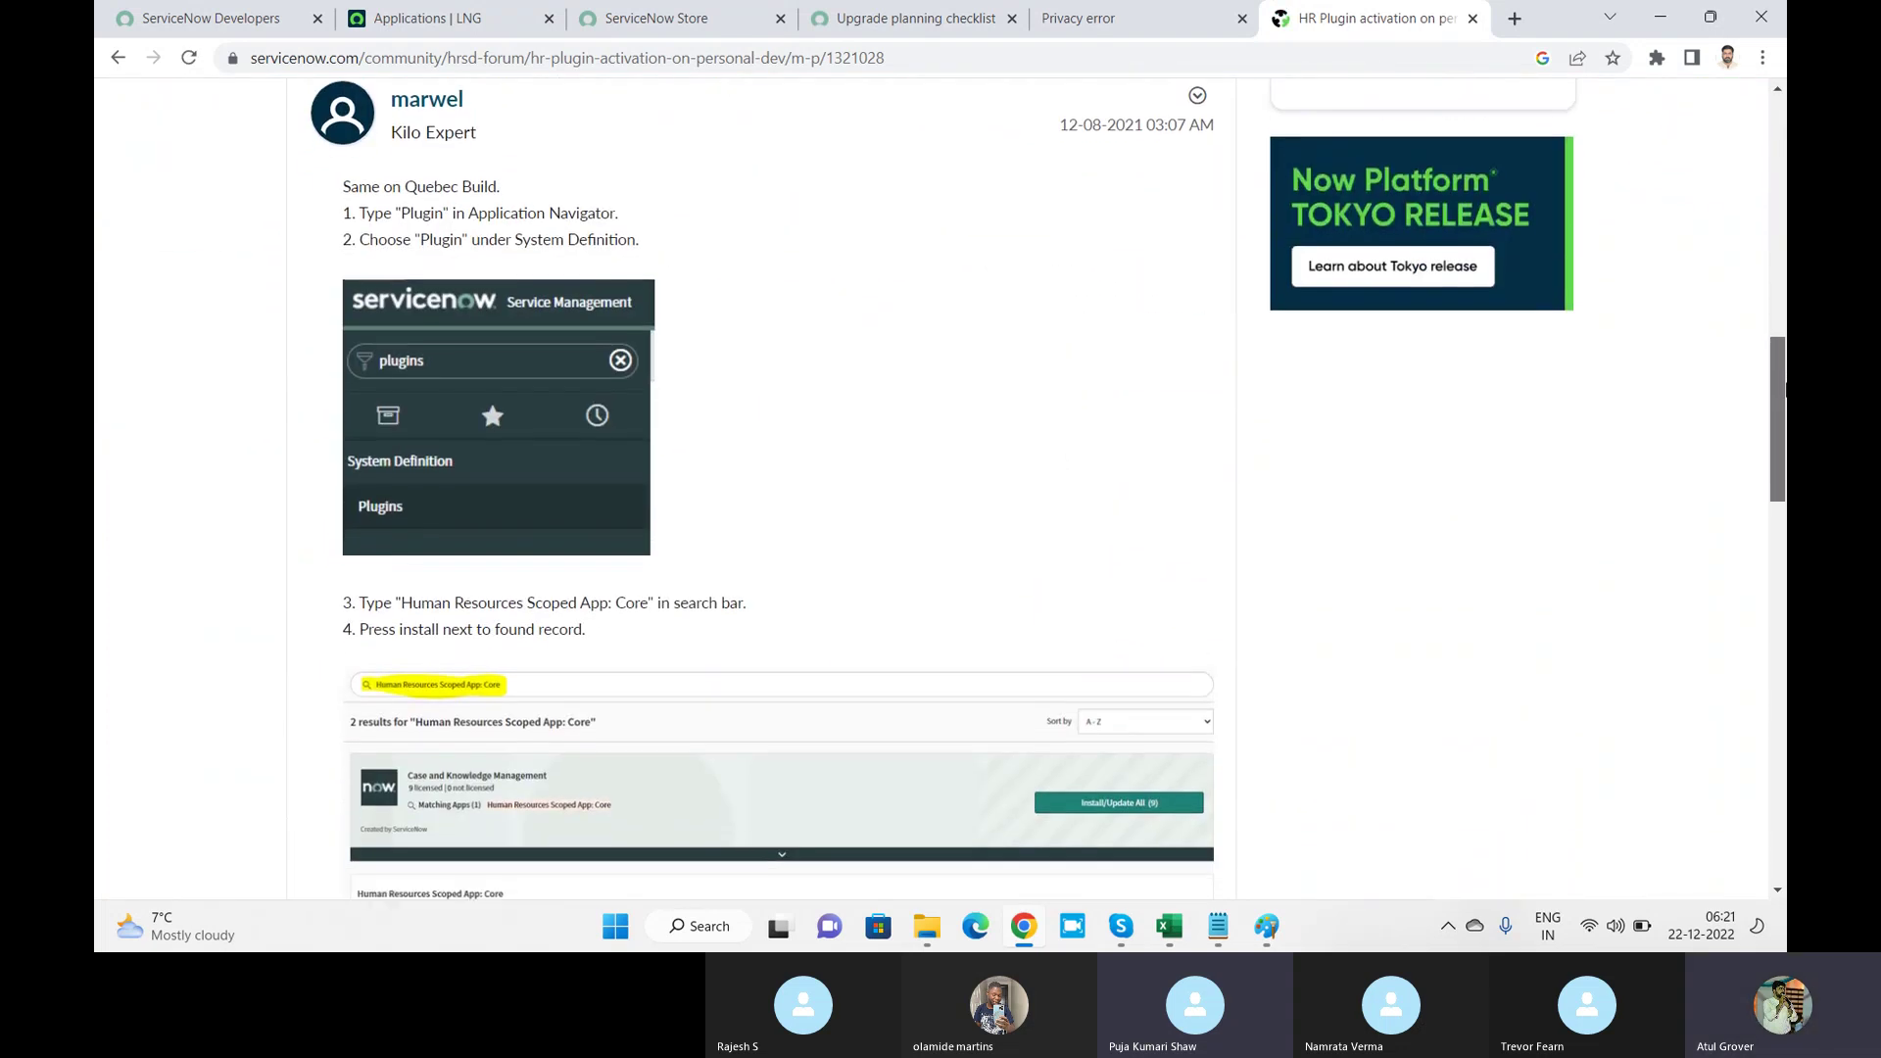
Step: Copy the plugin name "Human Resources Scoped App: Core" from the community thread and search all applications on the instance for it
scroll(1050, 499, down, 1)
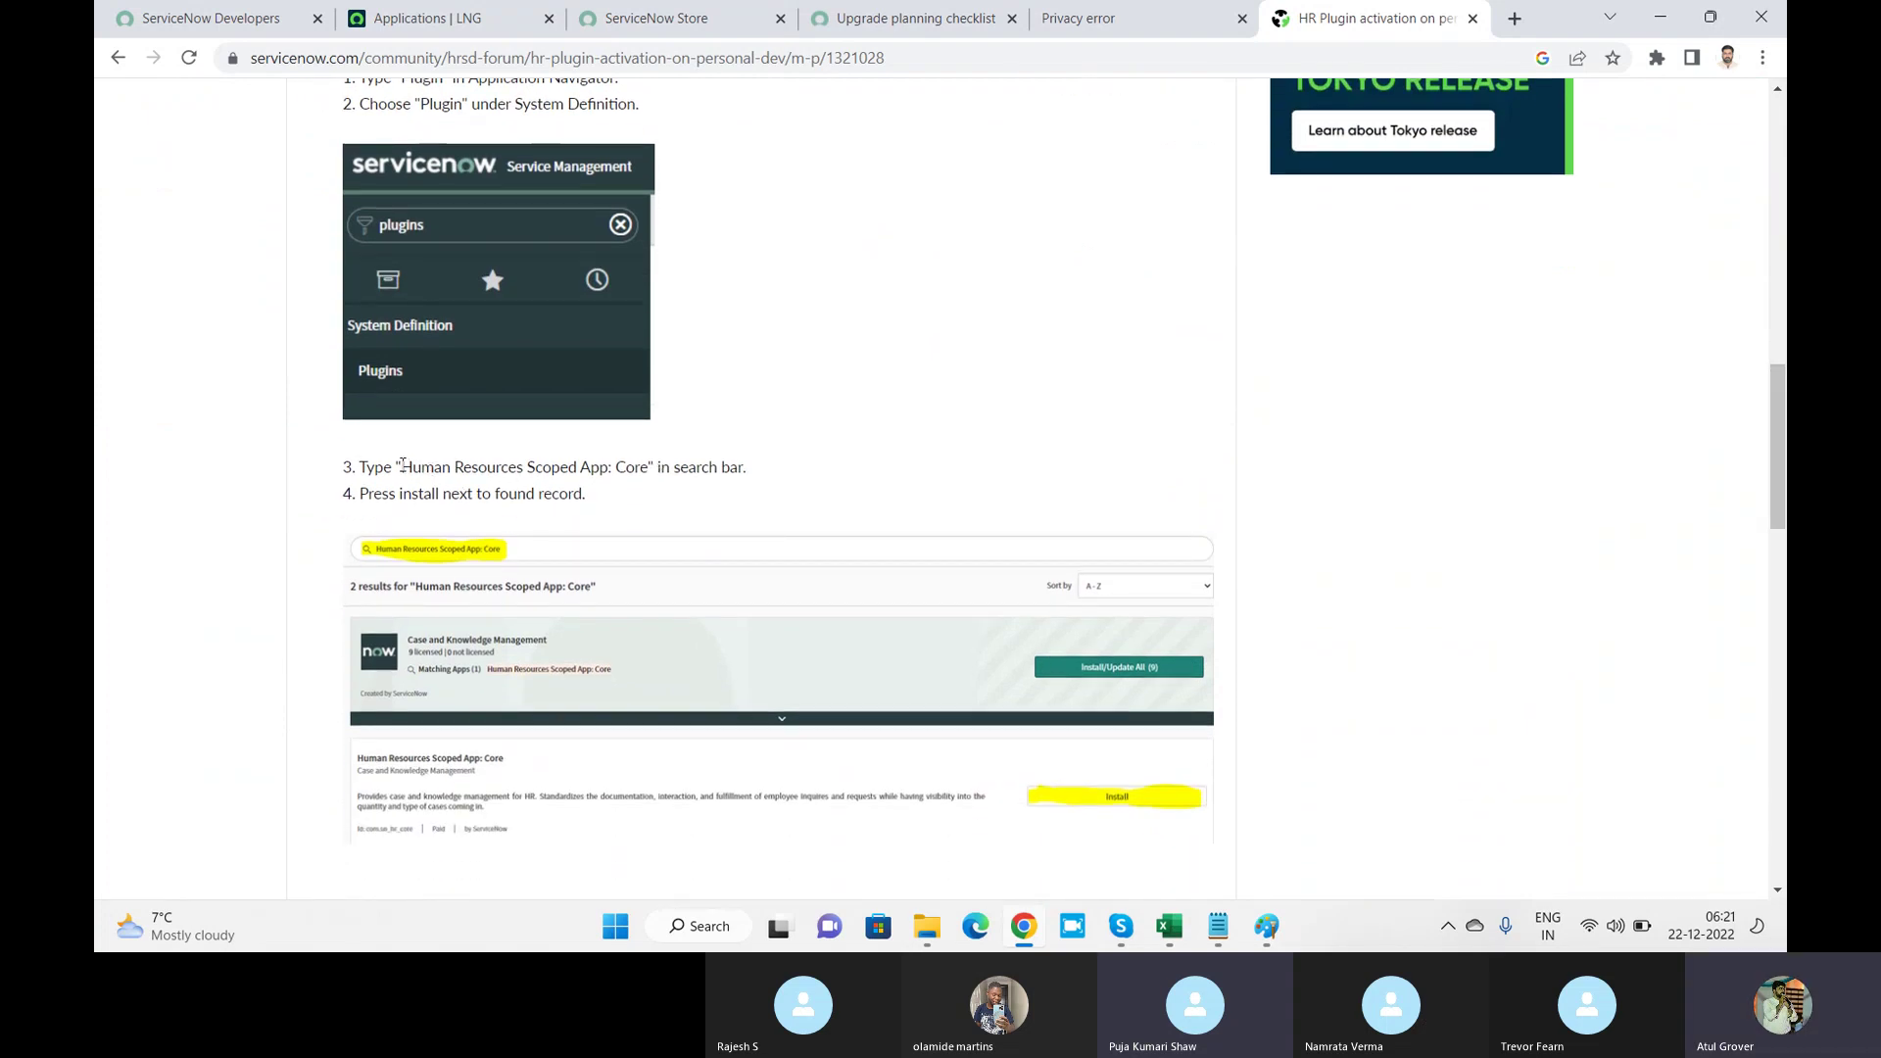
drag(403, 466, 649, 484)
key(ctrl+c)
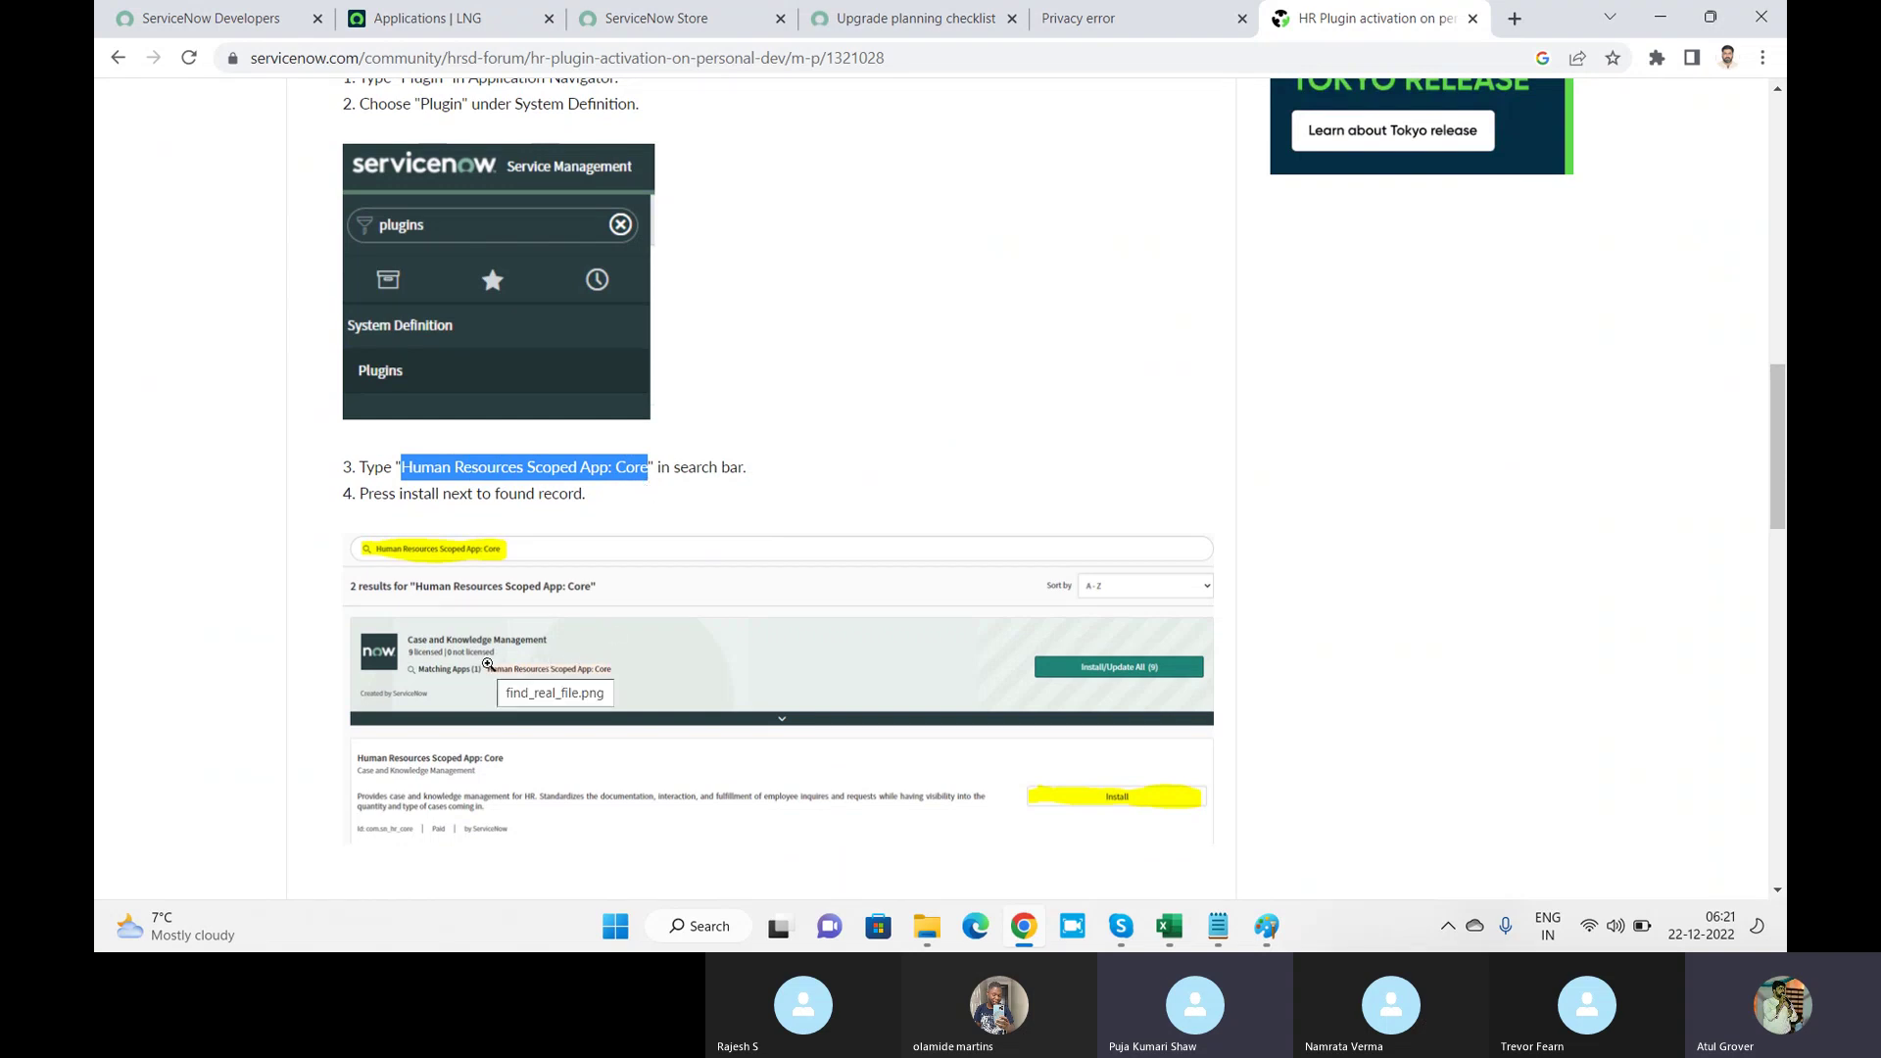
click(438, 21)
key(ctrl+a)
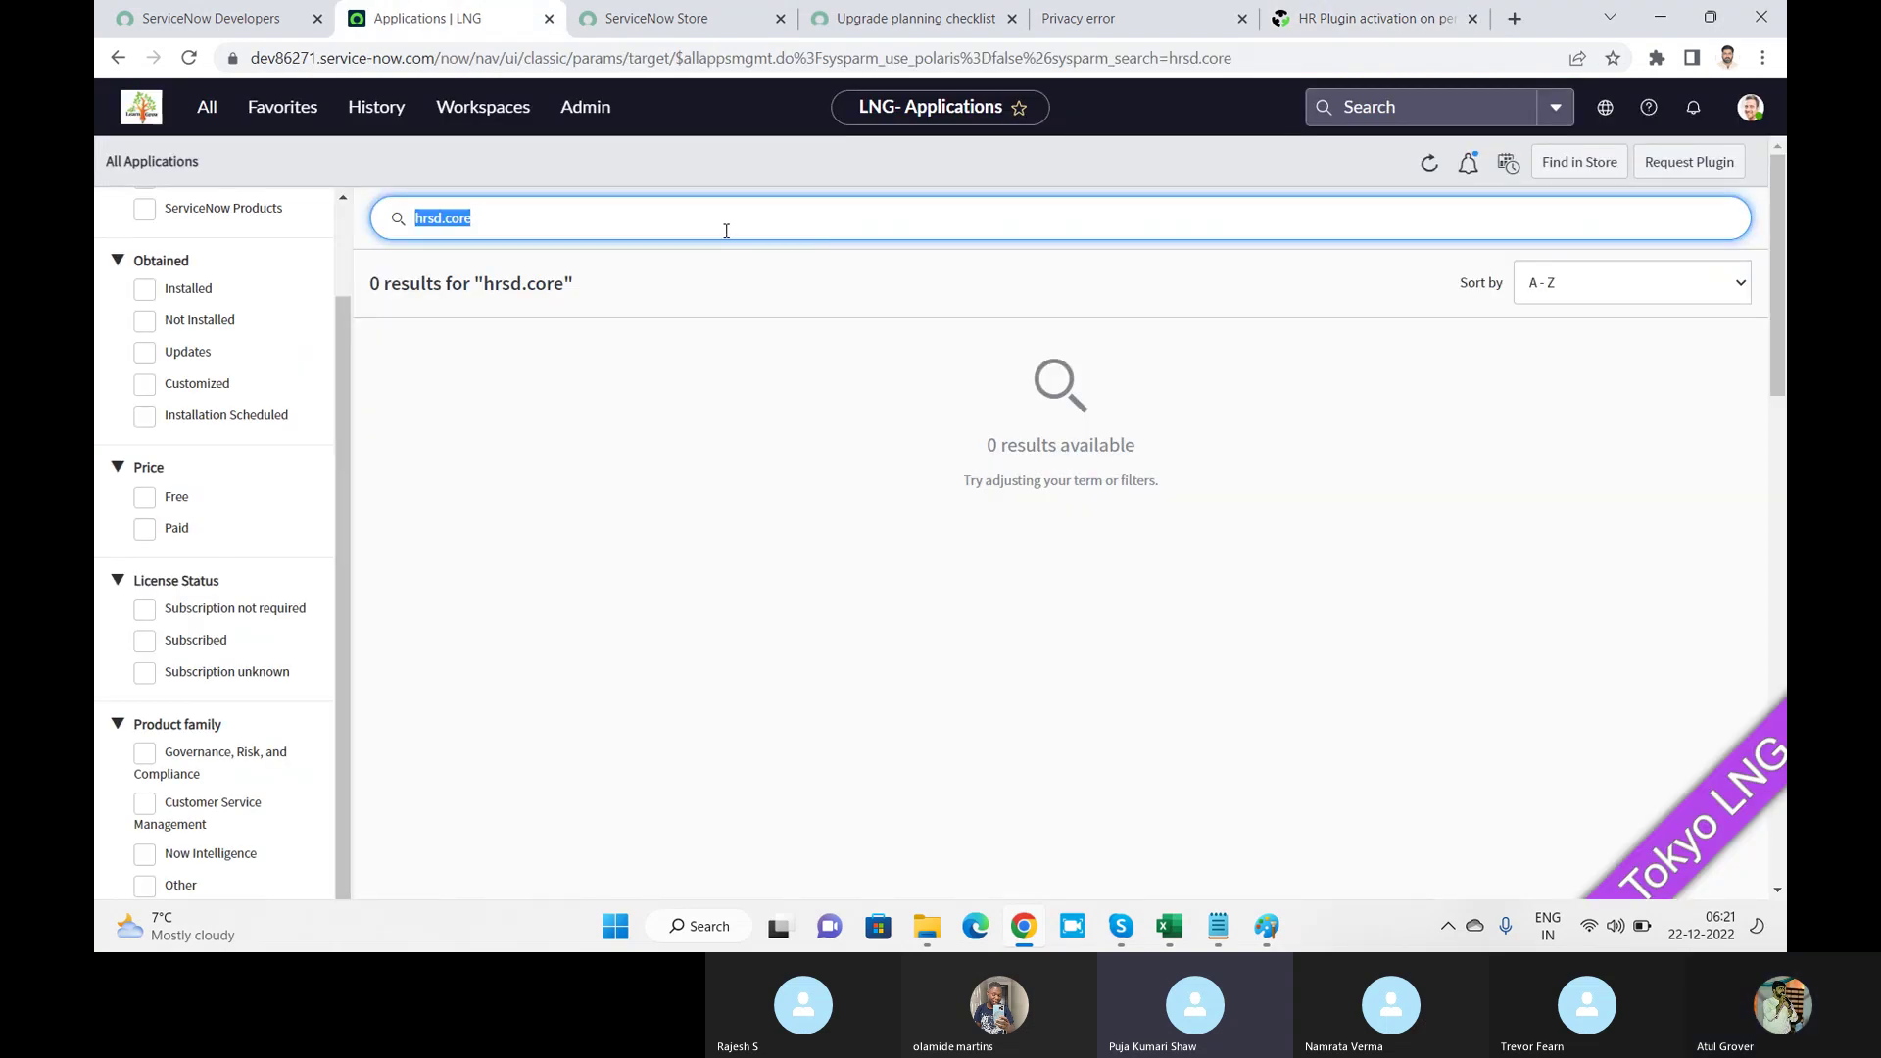
key(ctrl+v)
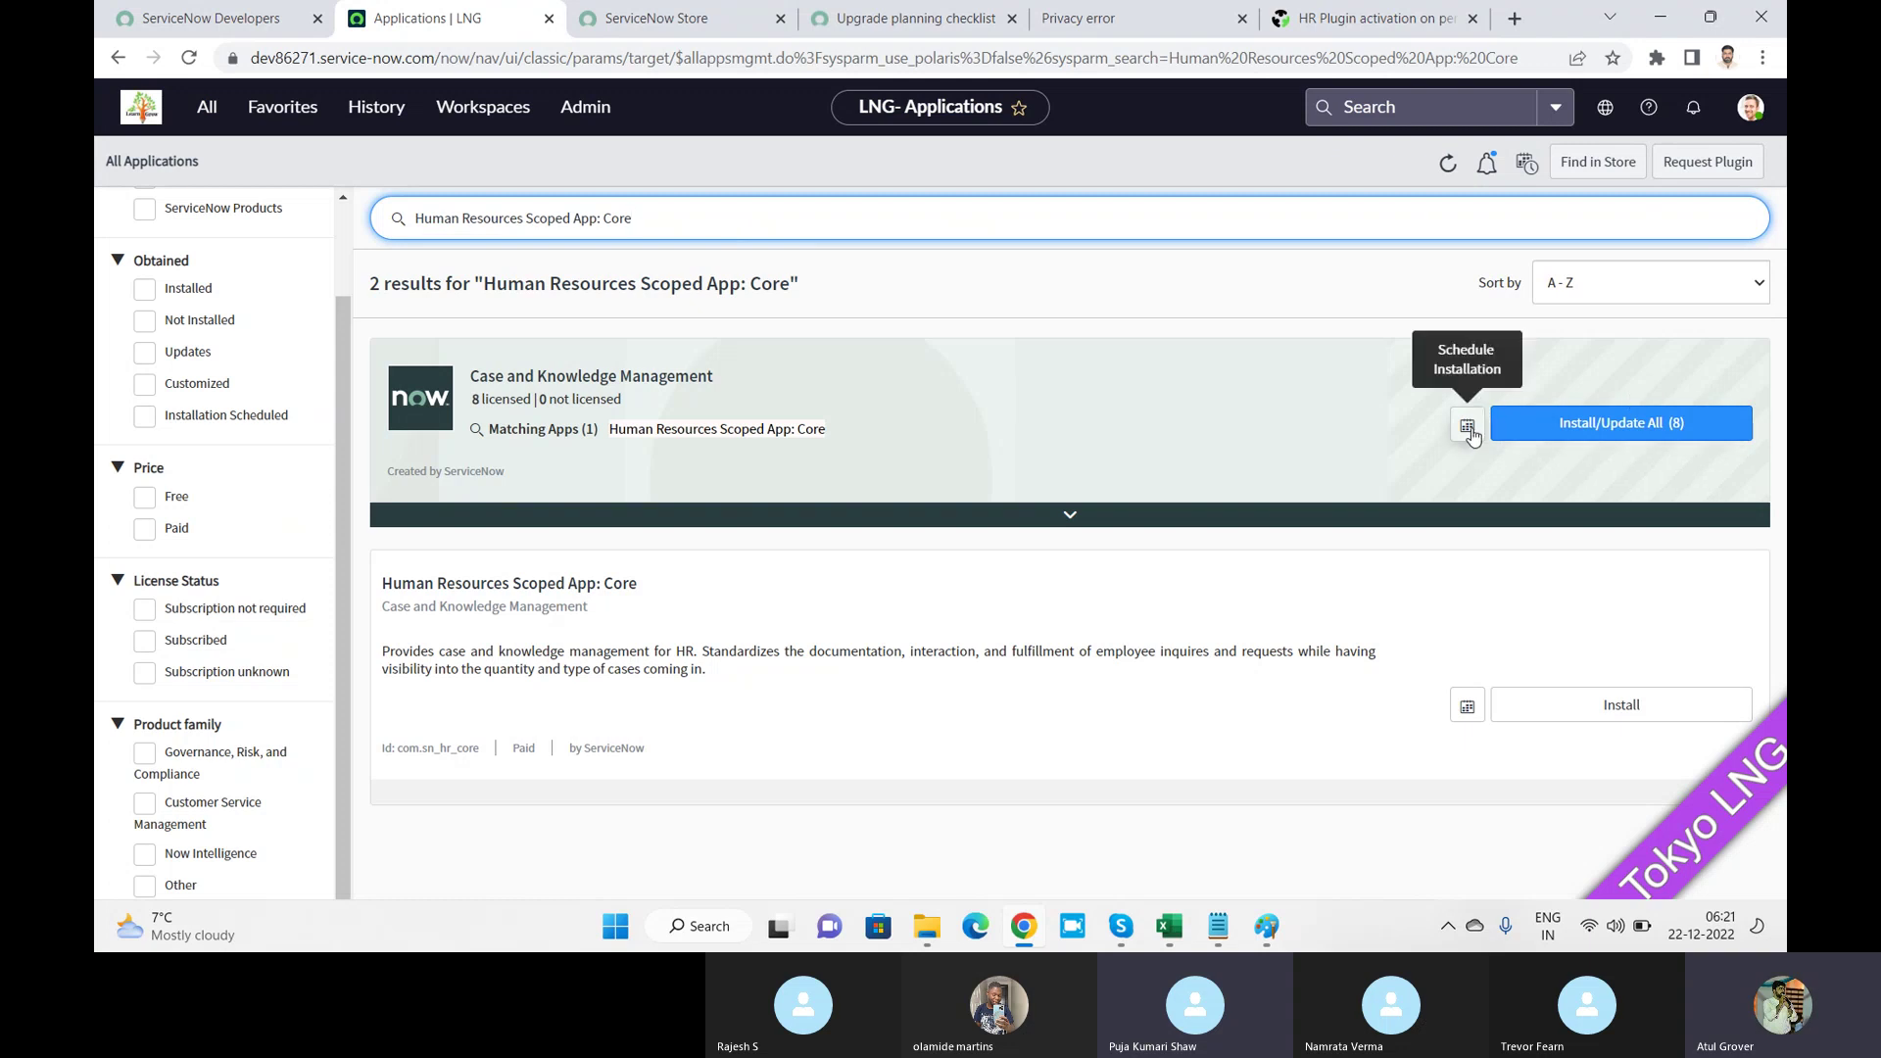
click(1468, 431)
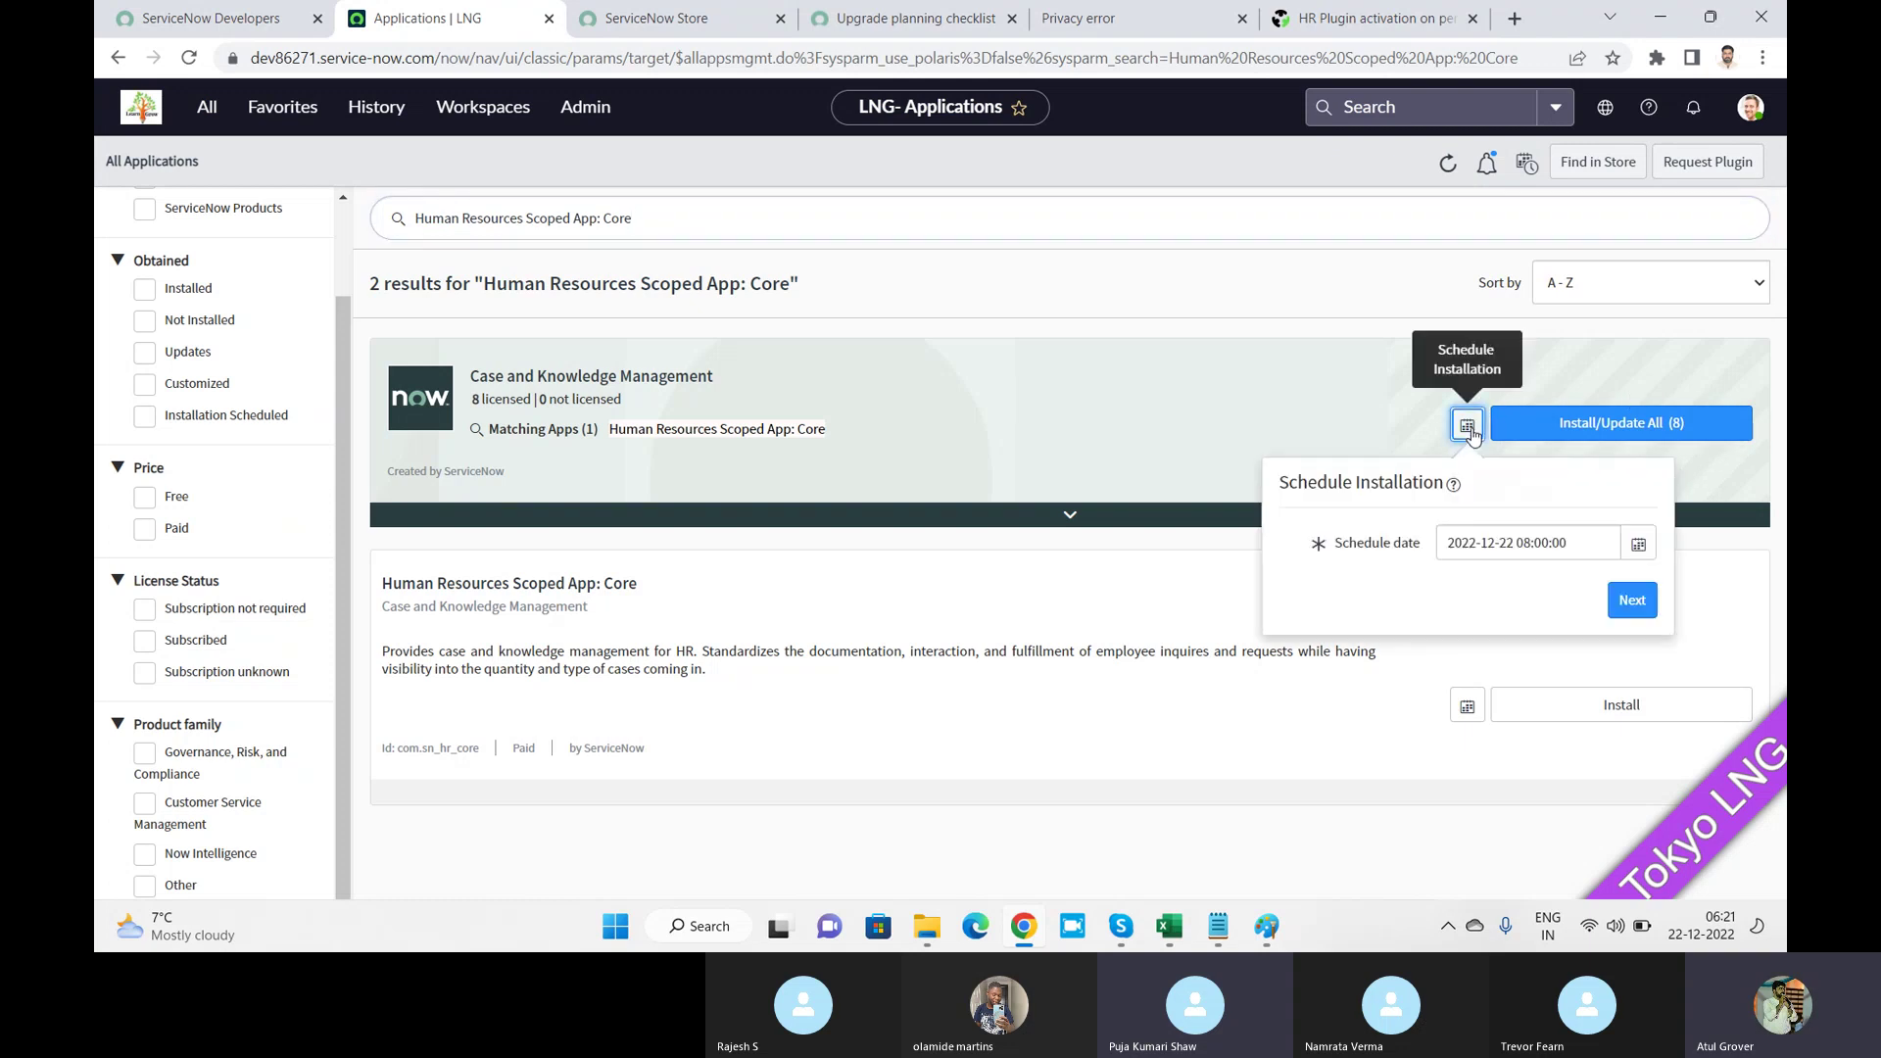
click(1631, 602)
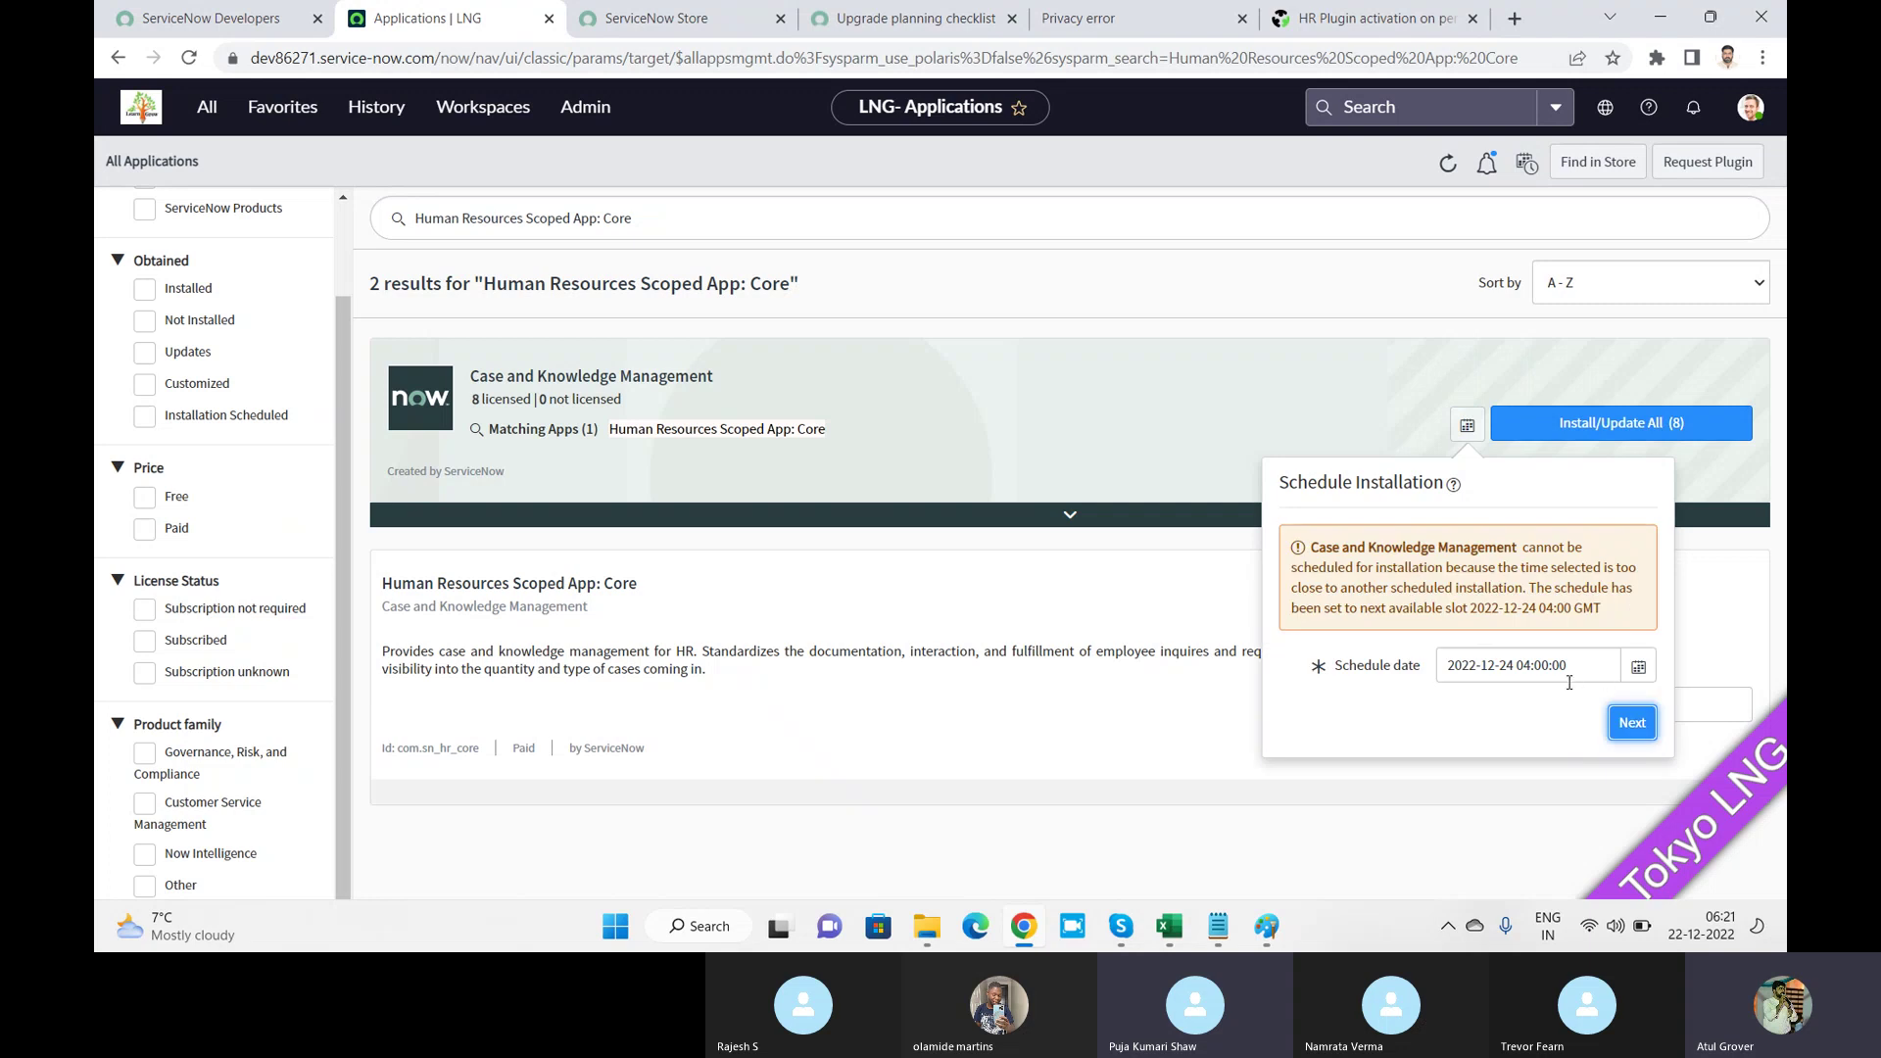
click(1631, 725)
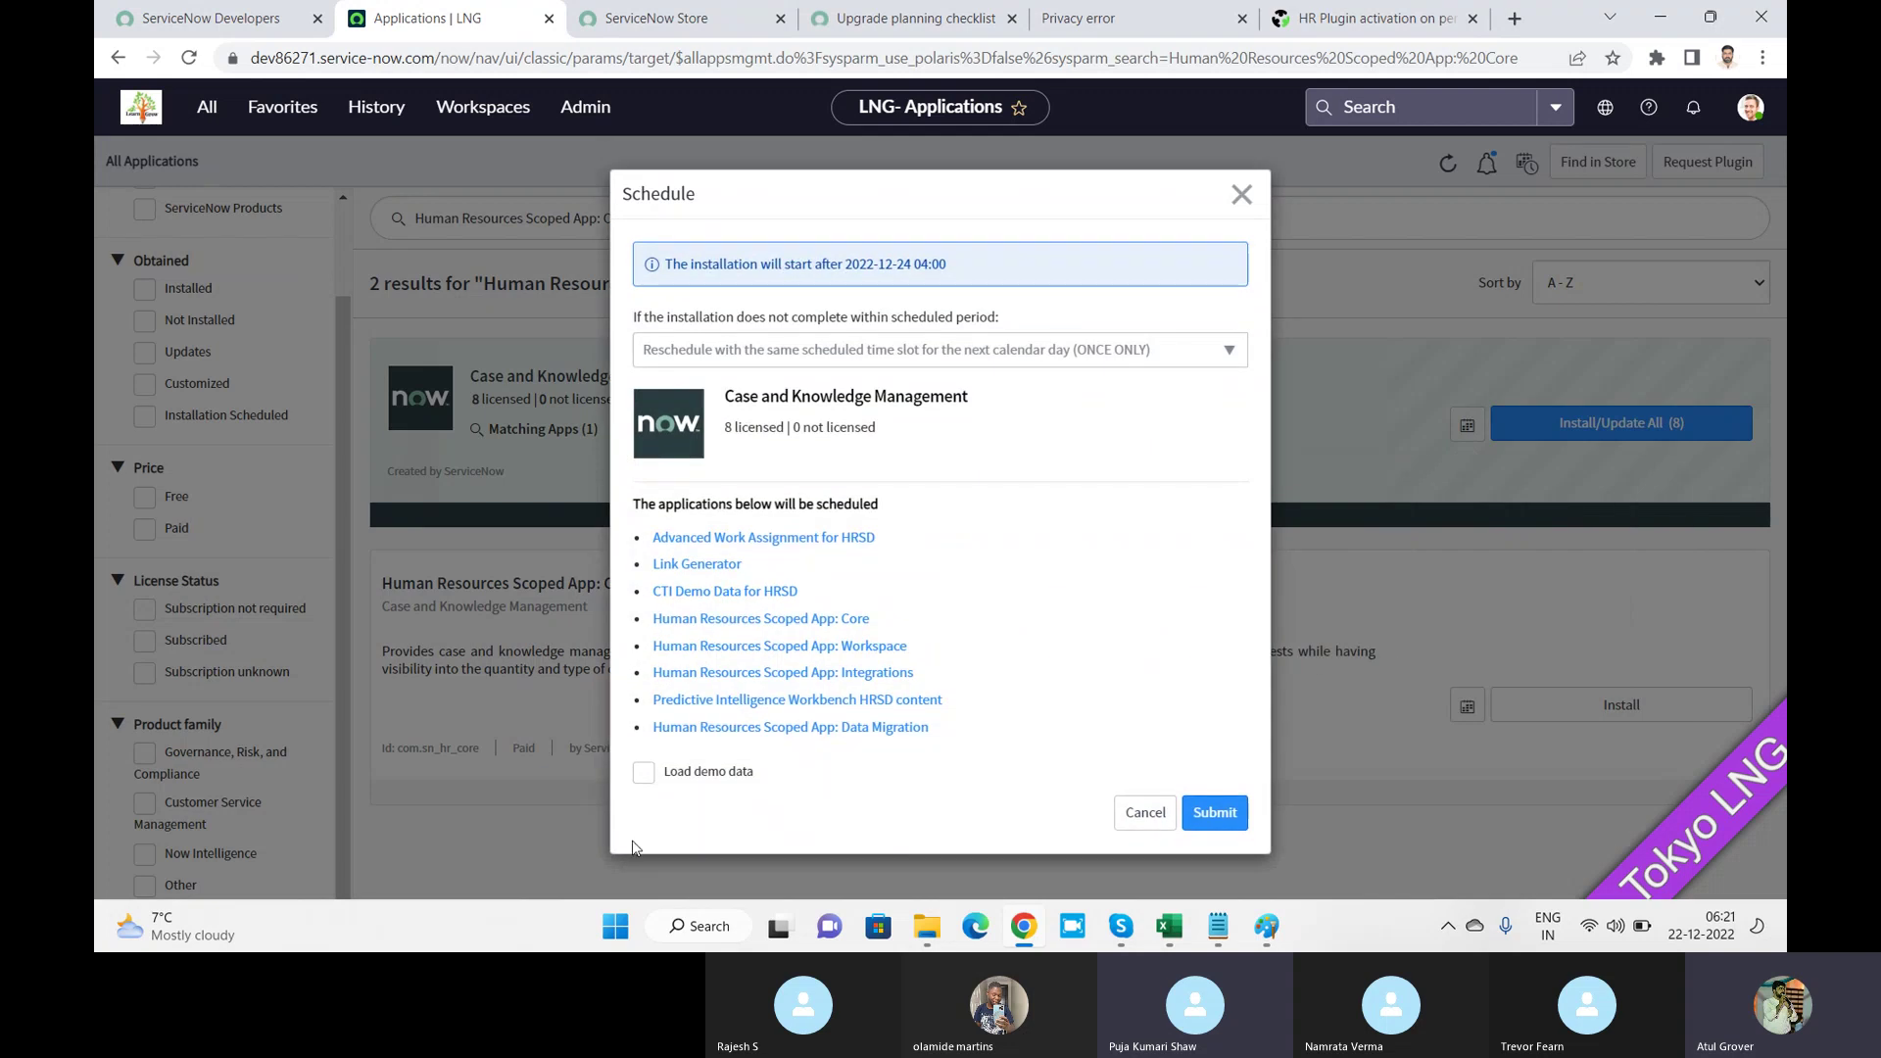
click(644, 773)
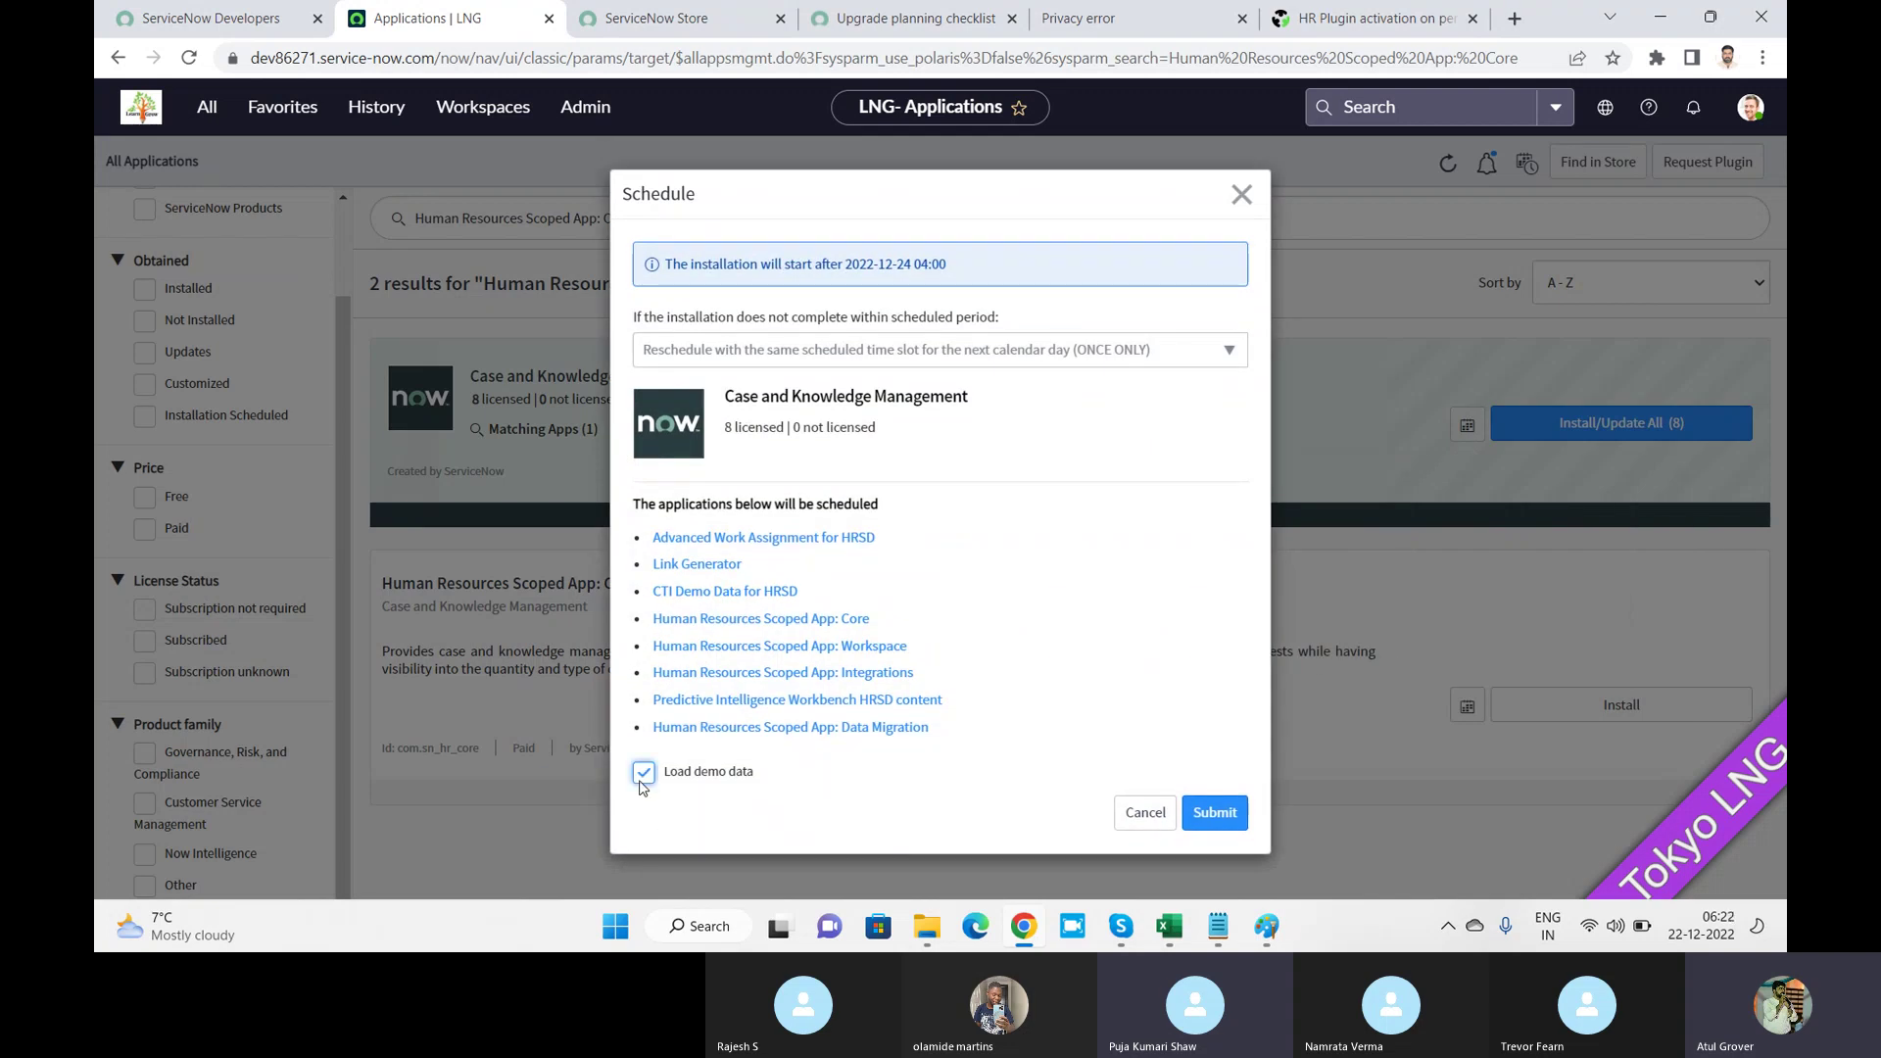
click(1215, 813)
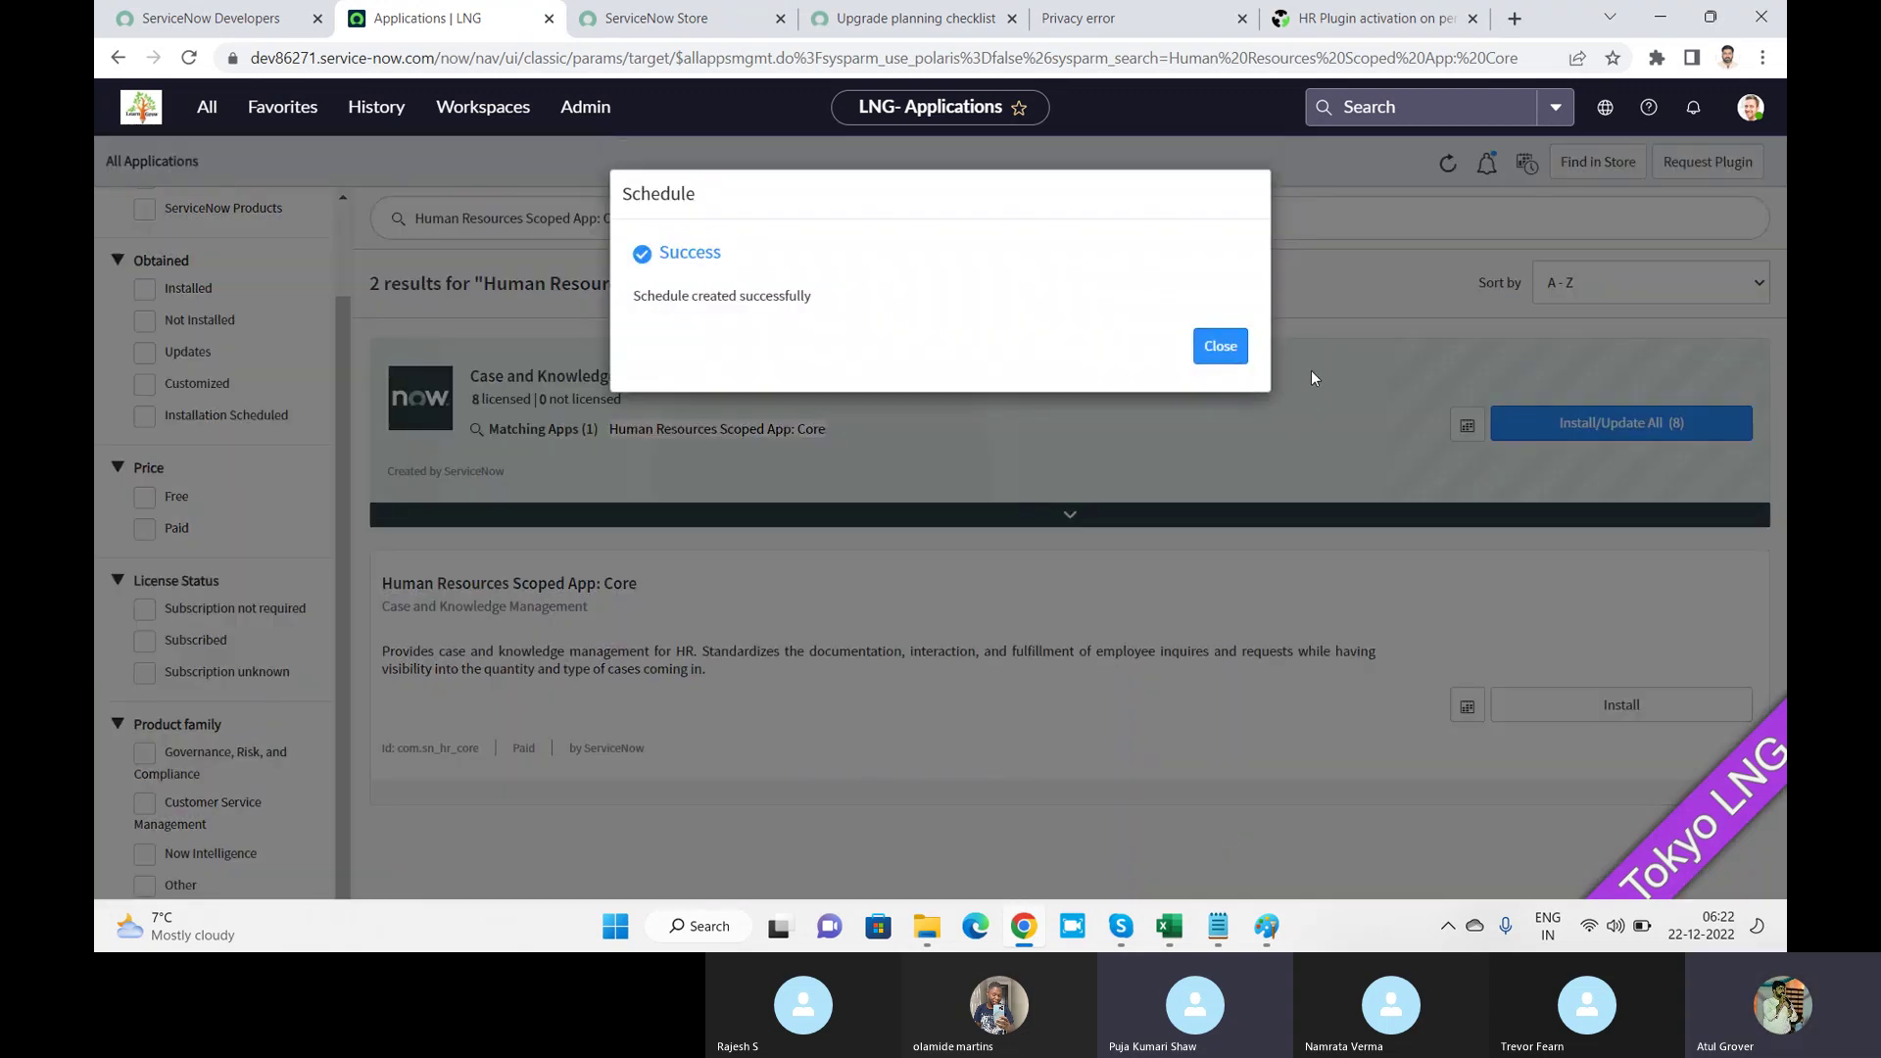
click(1221, 347)
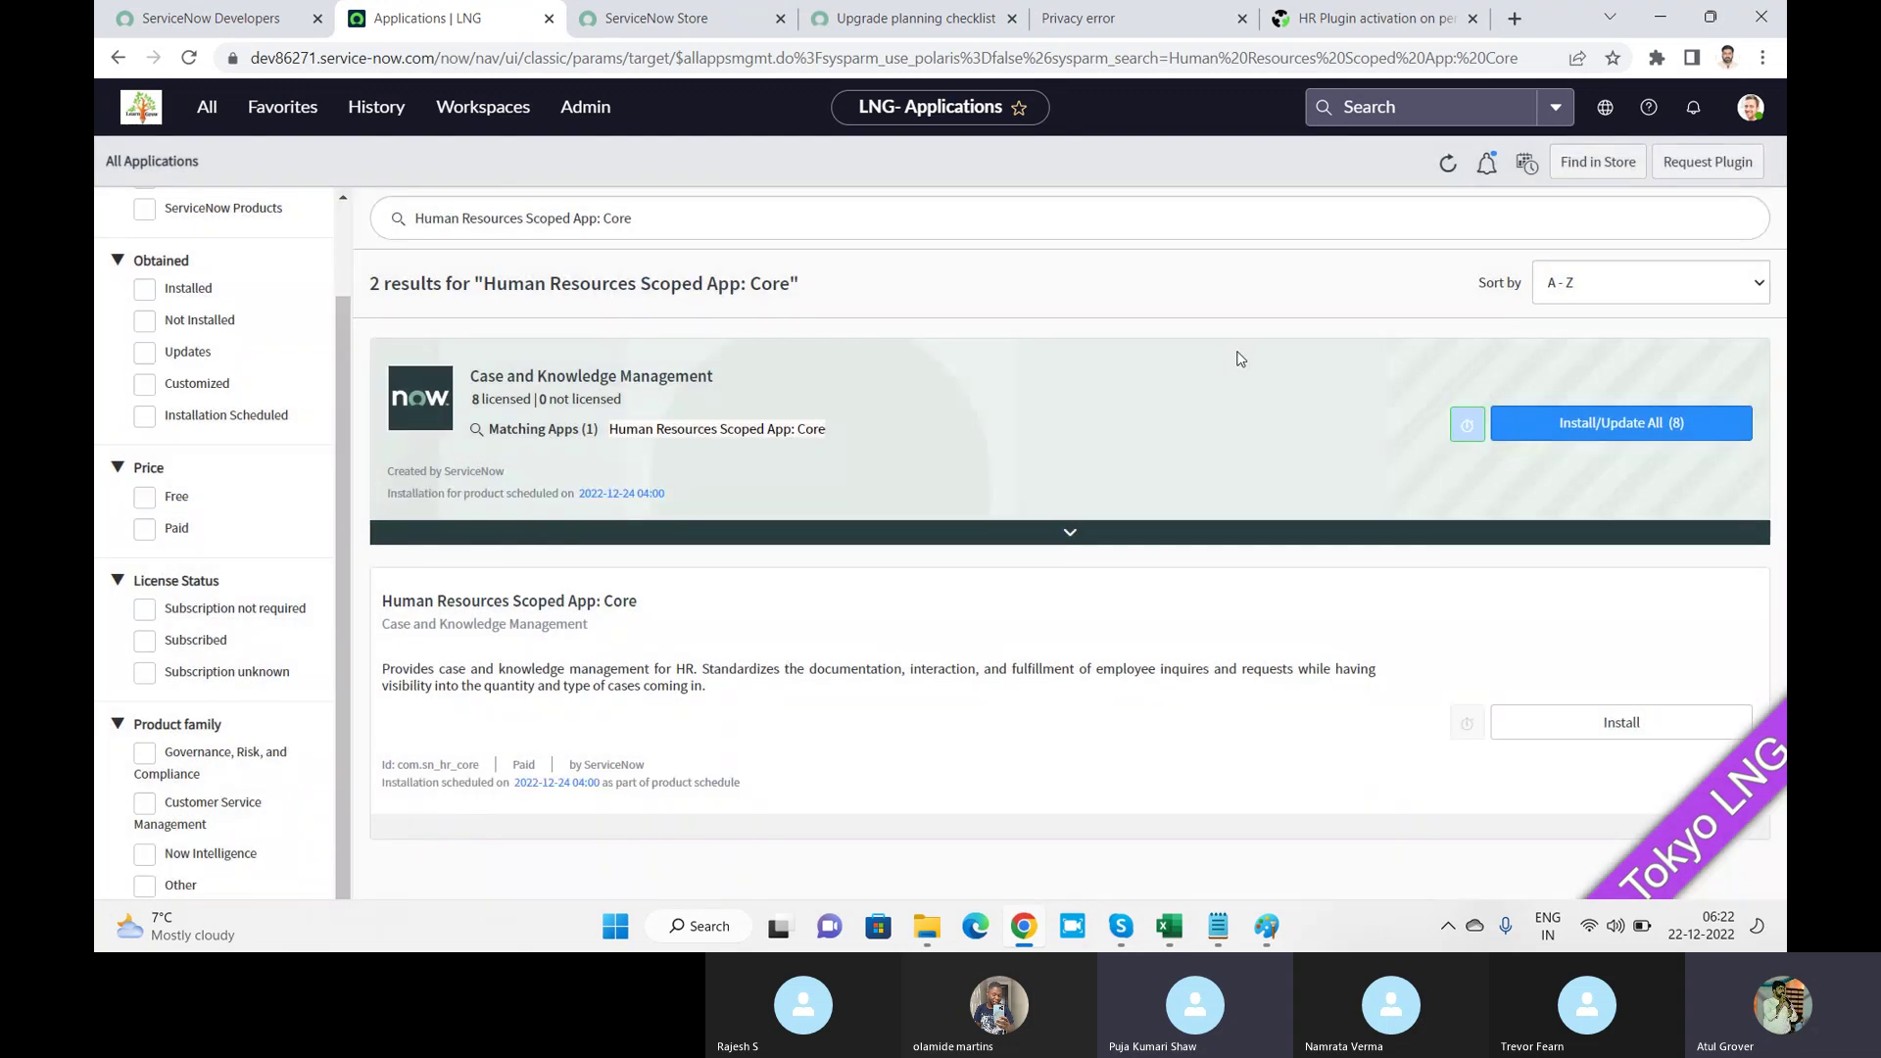